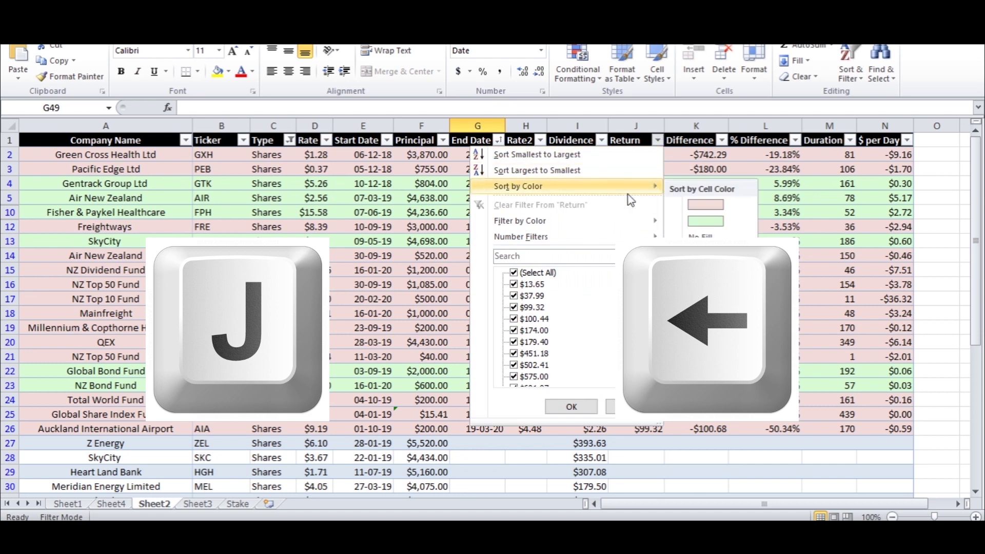
mouse_move(602, 237)
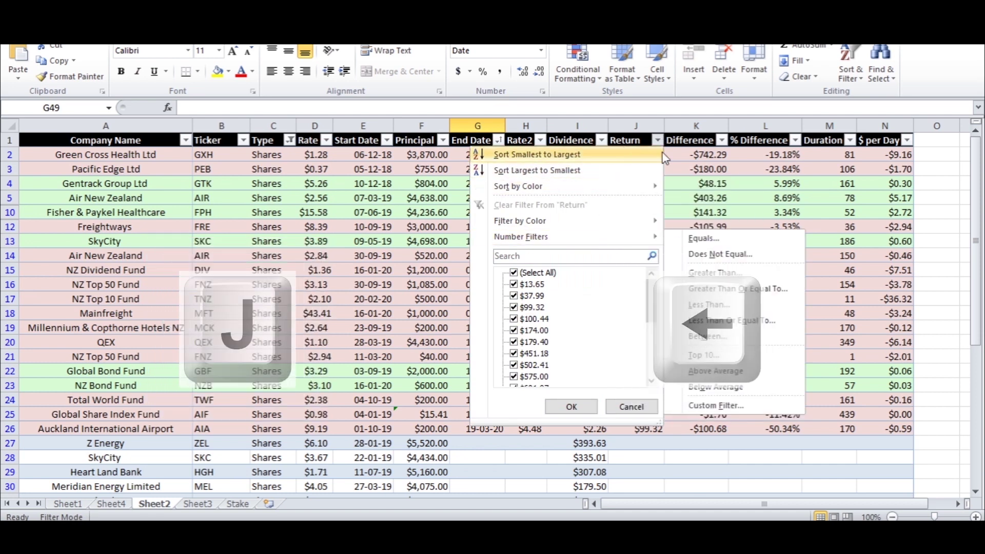
left_click(907, 141)
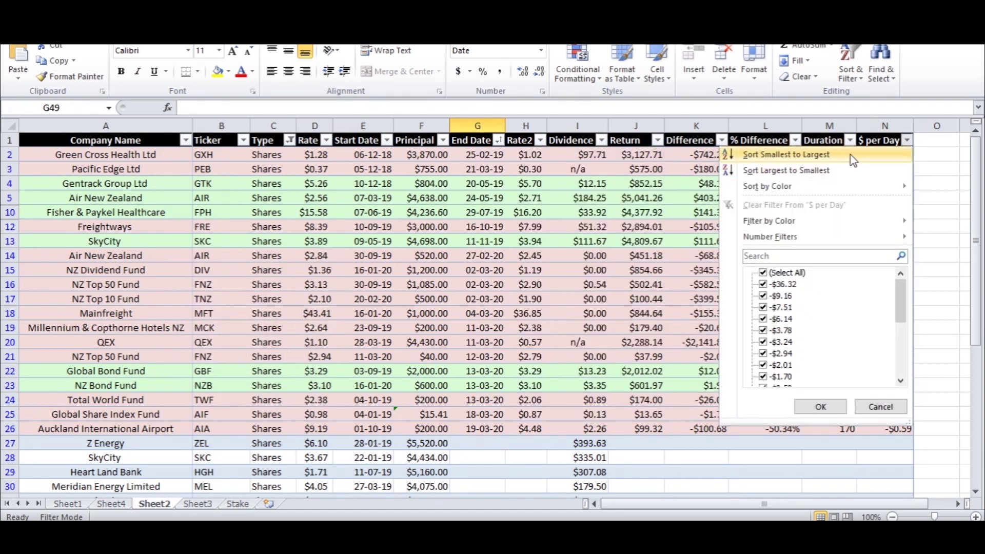
left_click(475, 368)
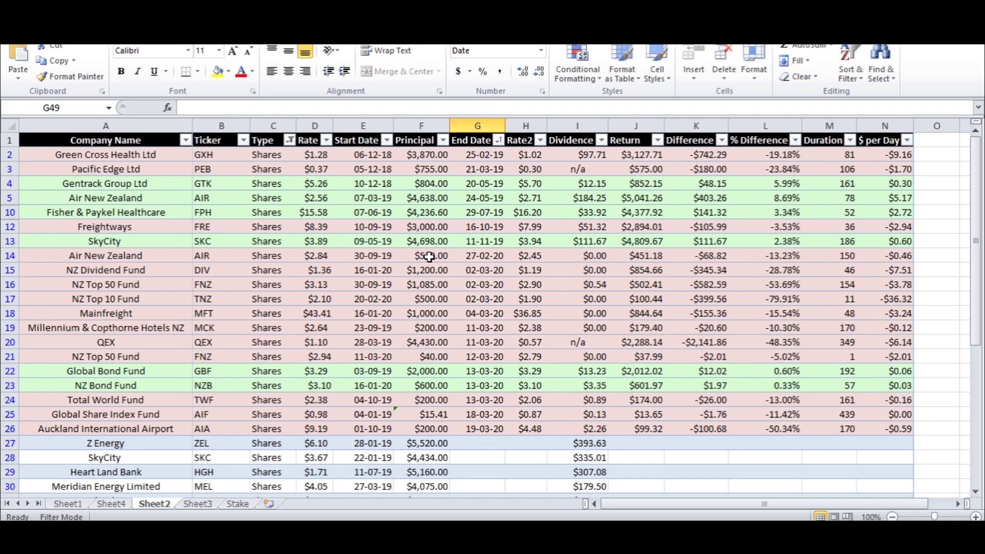
Filter the End Date column of the shares table to hide rows with a blank end date.
left_click(498, 140)
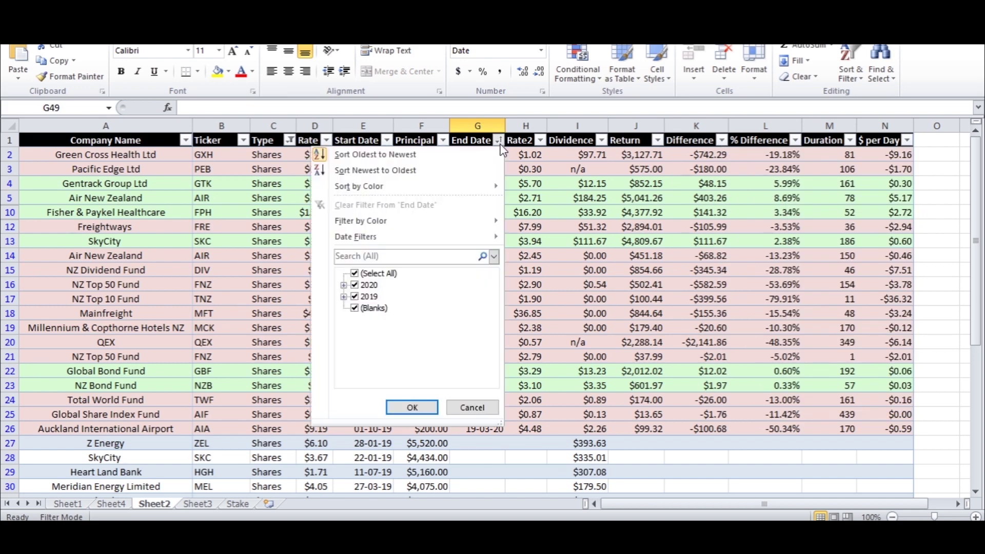
left_click(354, 308)
left_click(412, 407)
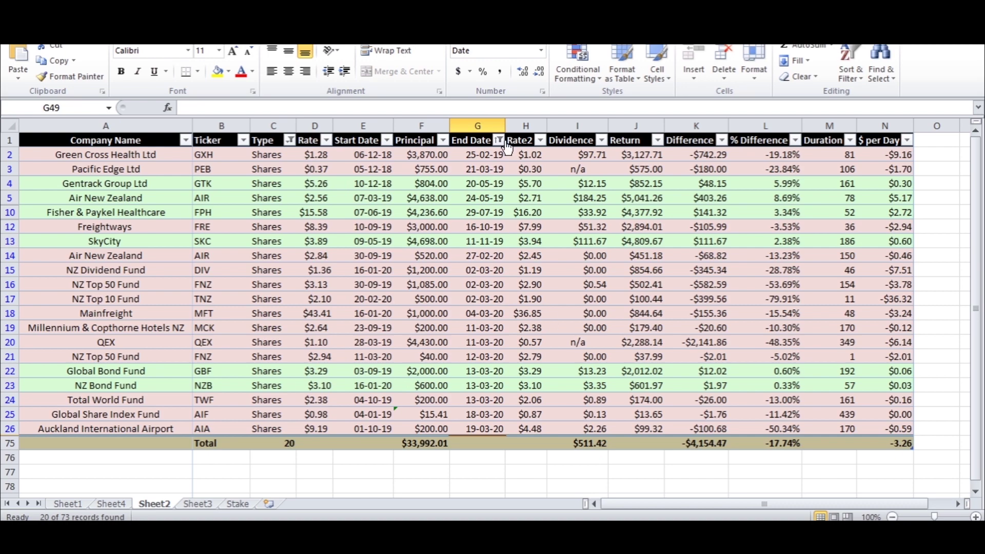
left_click(907, 141)
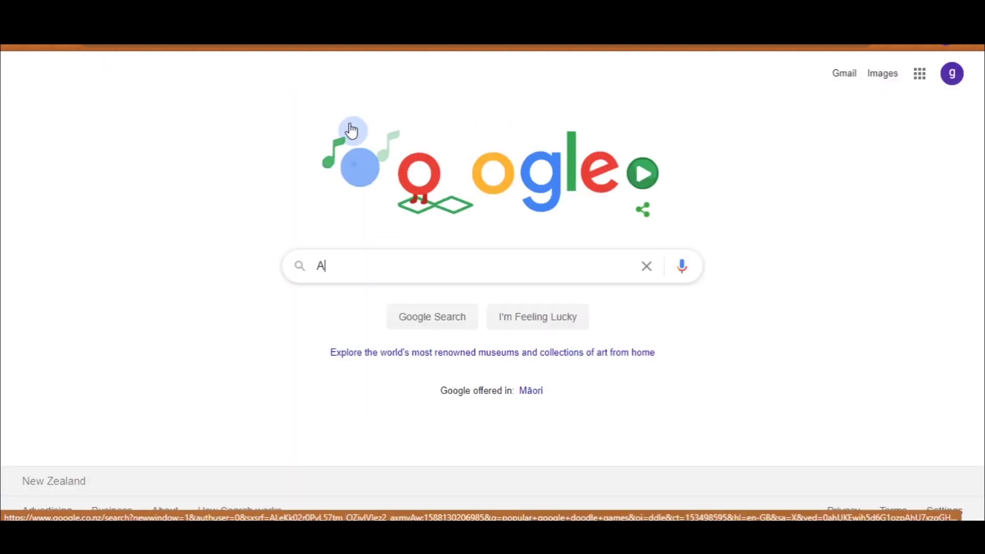
Look up the ADBE share price and the VGK share price with Google Search.
type("DBE")
left_click(314, 298)
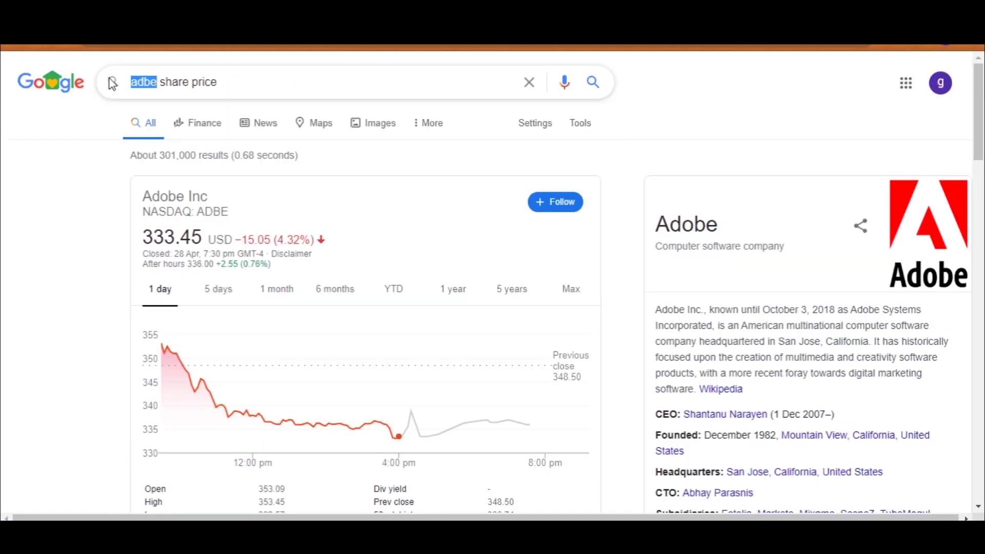
type("vgk share price")
key("Return")
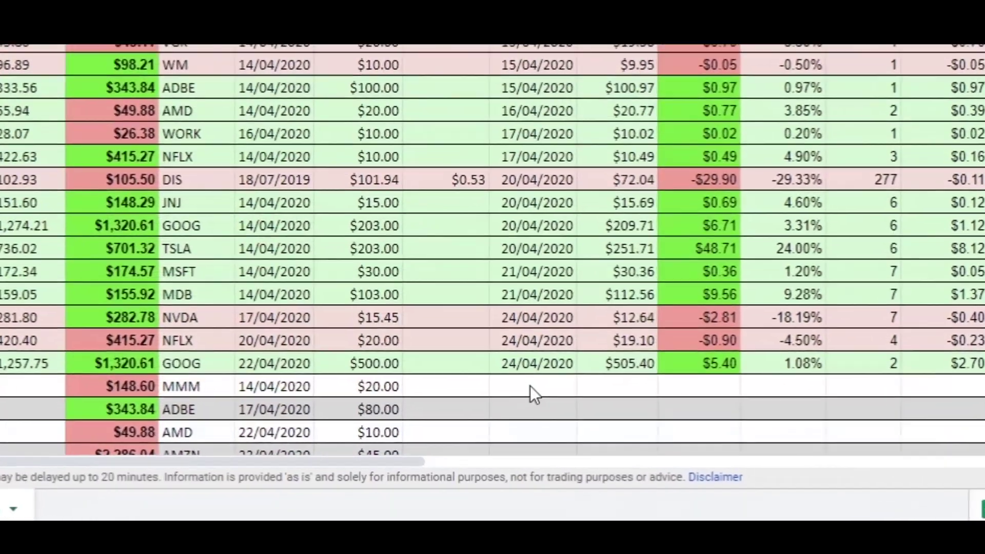
In Google Sheets, close the MMM trade by entering end date 15/04/2020 and a return of 30.
type("15/04/2020")
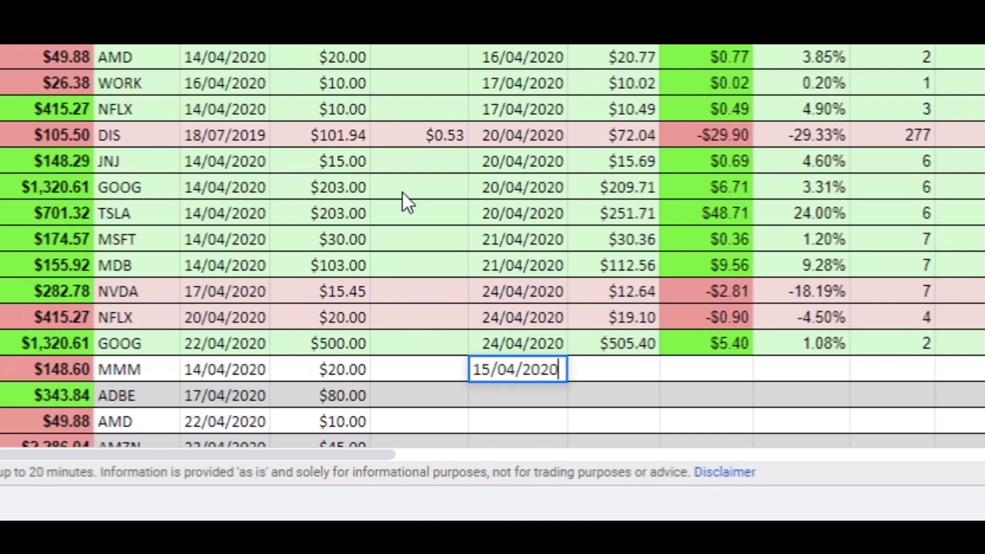
key("Tab")
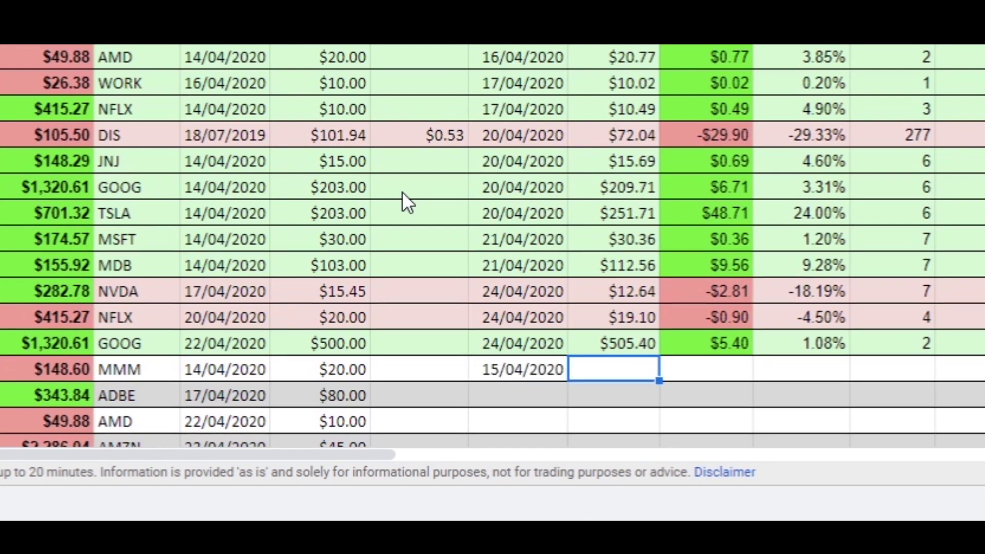
type("30")
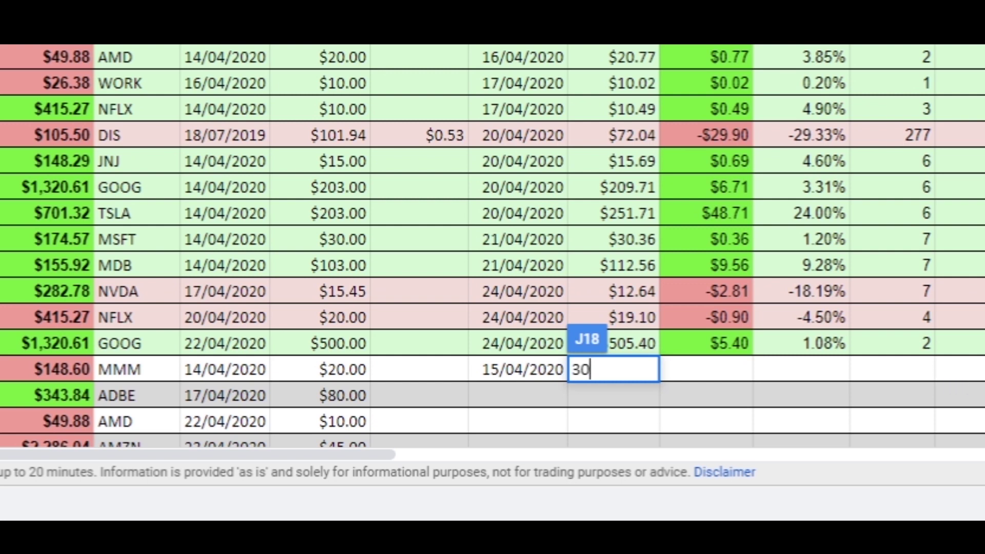
key("Return")
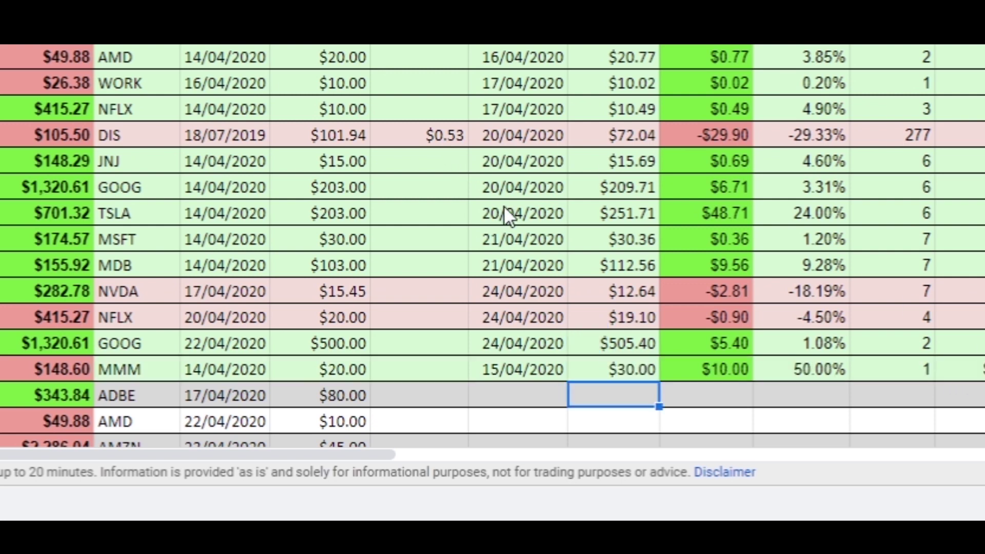
Try a return of 10 for the MMM trade and undo that change.
key("Up")
type("10")
key("Return")
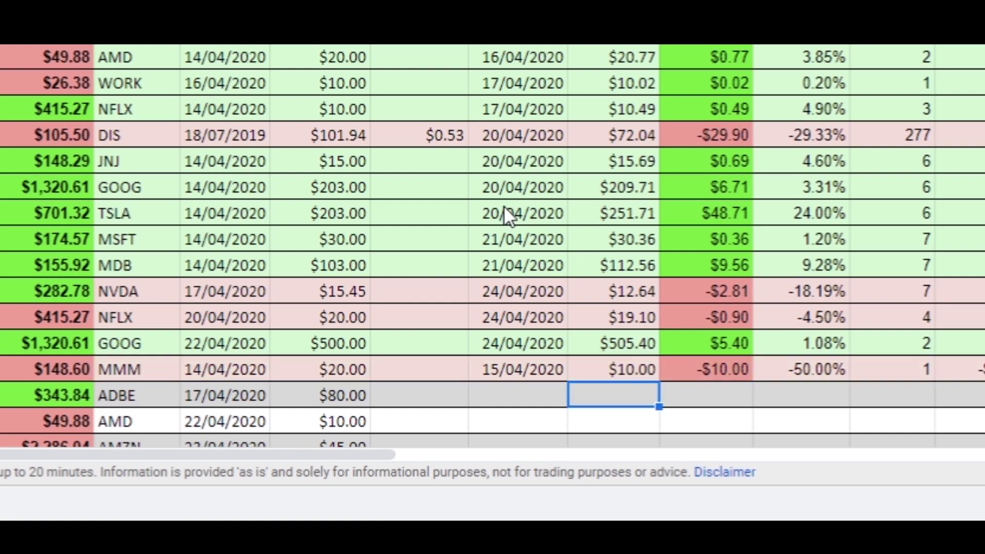
key("ctrl+z")
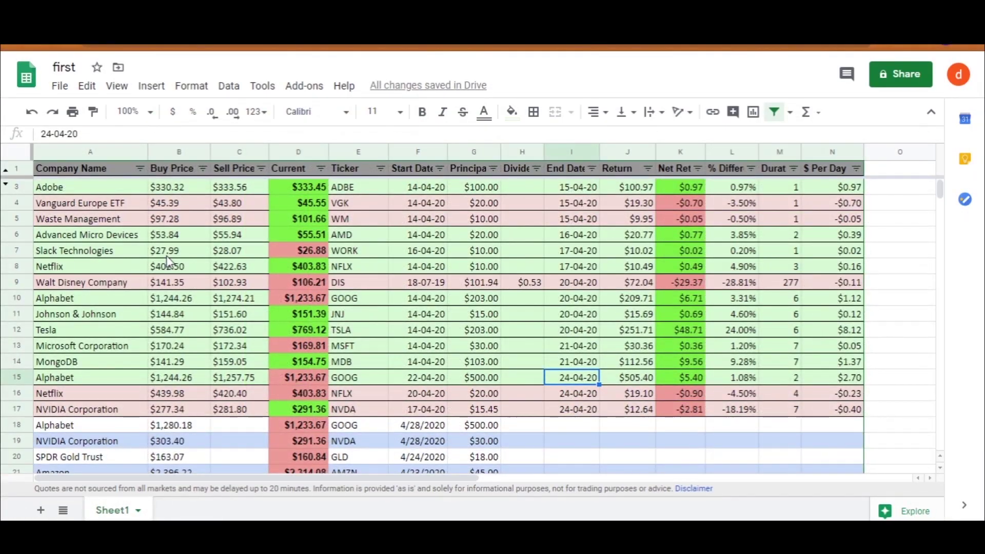
Sort the table by Company Name from A to Z and filter End Date to exclude blanks.
left_click(139, 168)
left_click(184, 191)
left_click(592, 168)
left_click(442, 408)
left_click(557, 514)
Inspect the current-price formula of the Netflix trade bought at $439.98 and highlight its entire row.
left_click(376, 312)
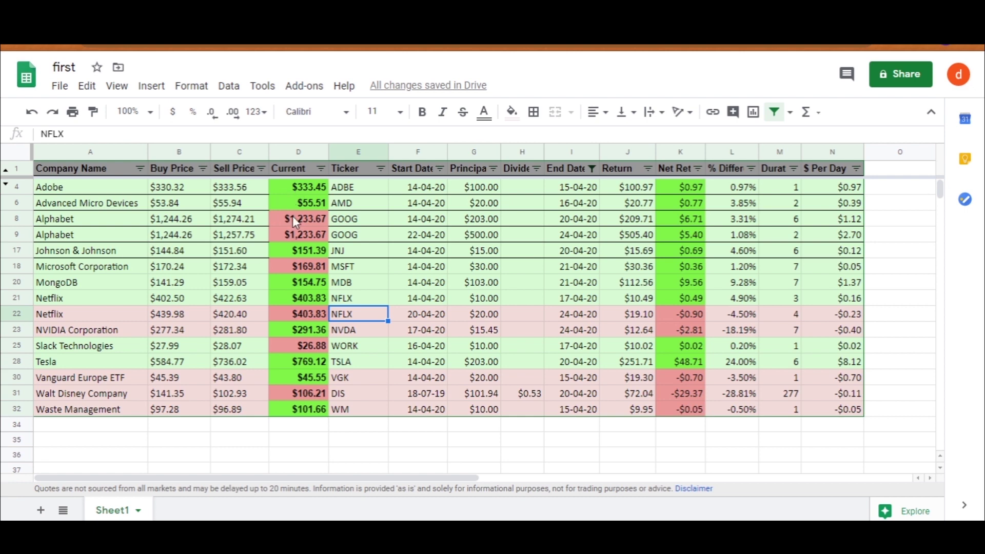
left_click(295, 264)
left_click(306, 345)
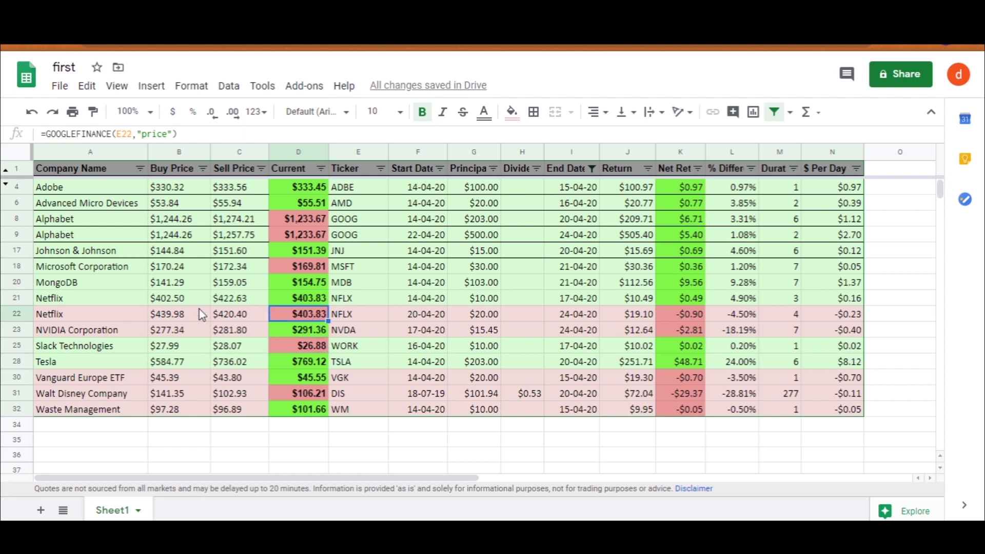
left_click(26, 314)
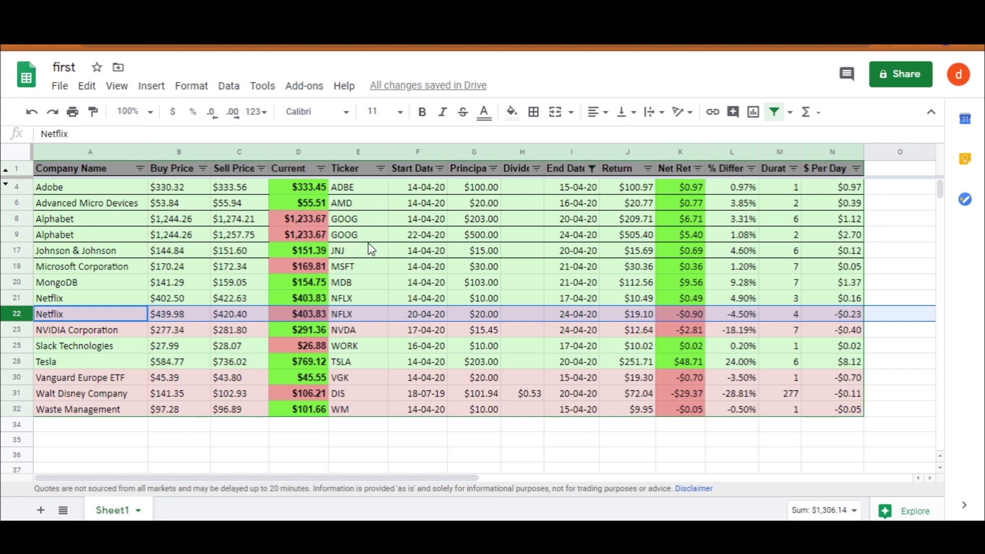
left_click(413, 334)
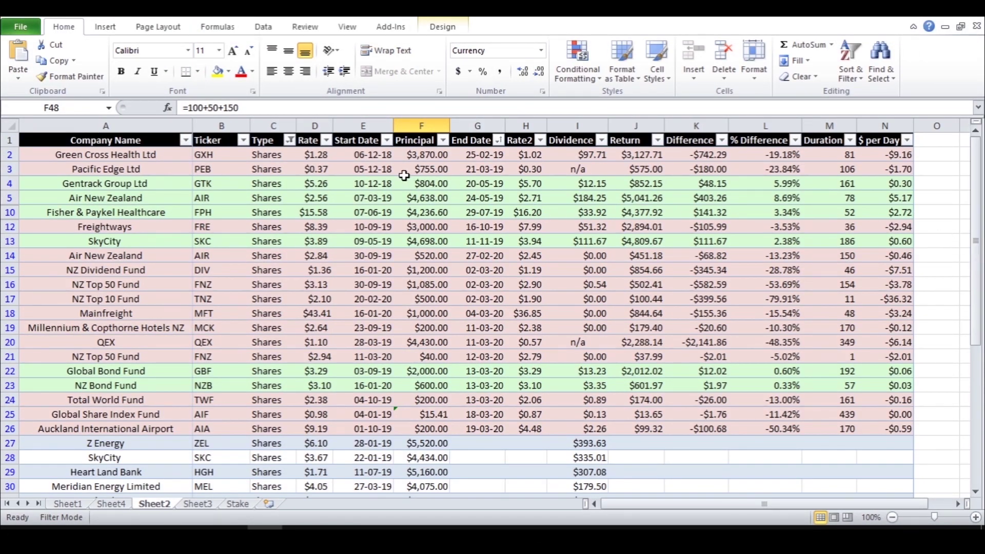
left_click(387, 140)
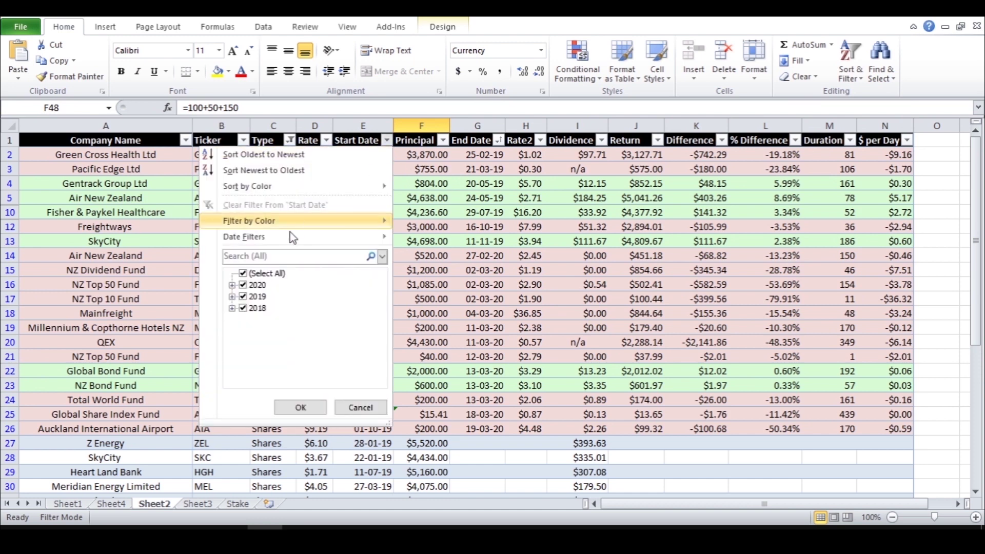
left_click(244, 274)
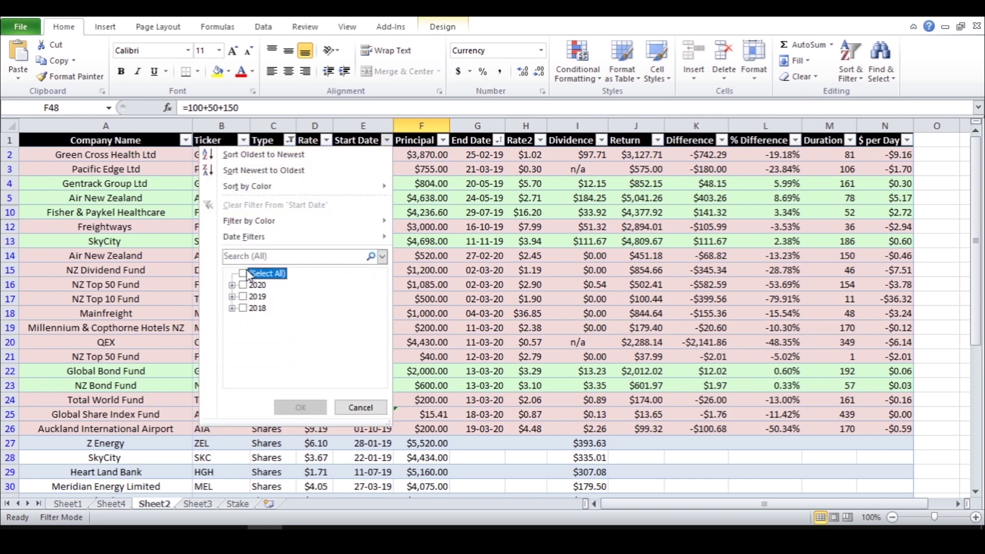
left_click(243, 298)
left_click(243, 298)
left_click(243, 273)
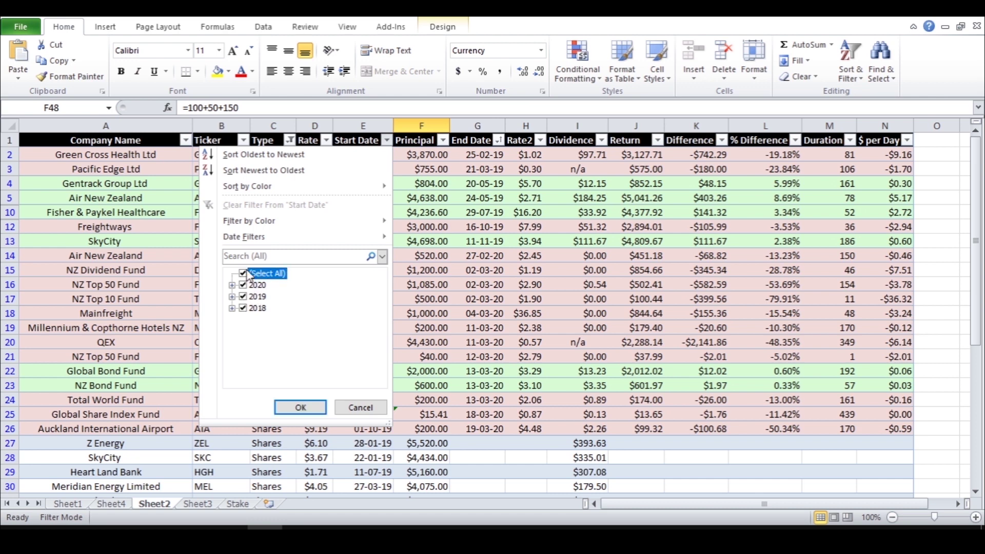
left_click(387, 143)
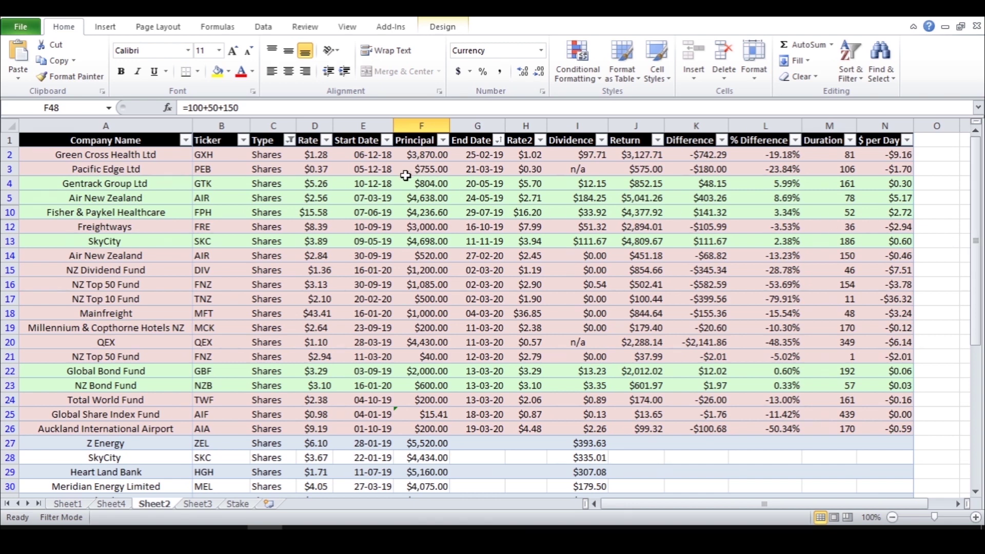
Filter the Start Date column of the Excel shares table on Sheet2 to show only 2019.
left_click(386, 141)
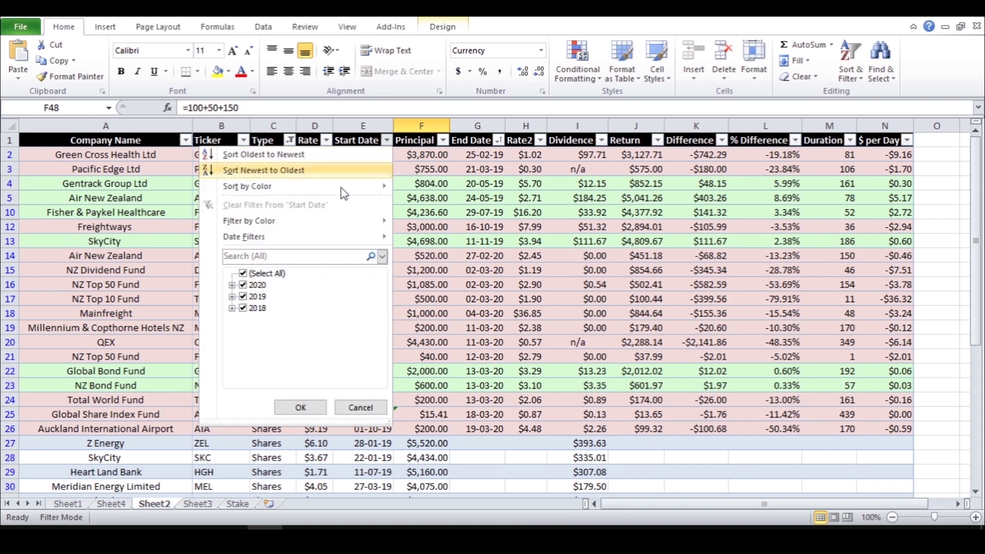
left_click(244, 273)
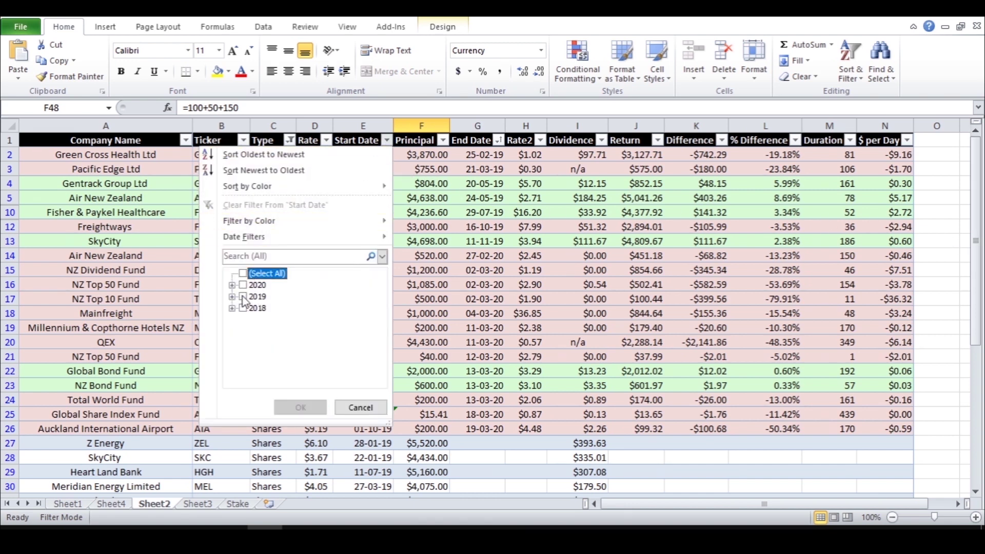
left_click(242, 297)
left_click(302, 407)
Examine the Dividence and Difference totals in the table's total row.
left_click_drag(975, 205, 974, 264)
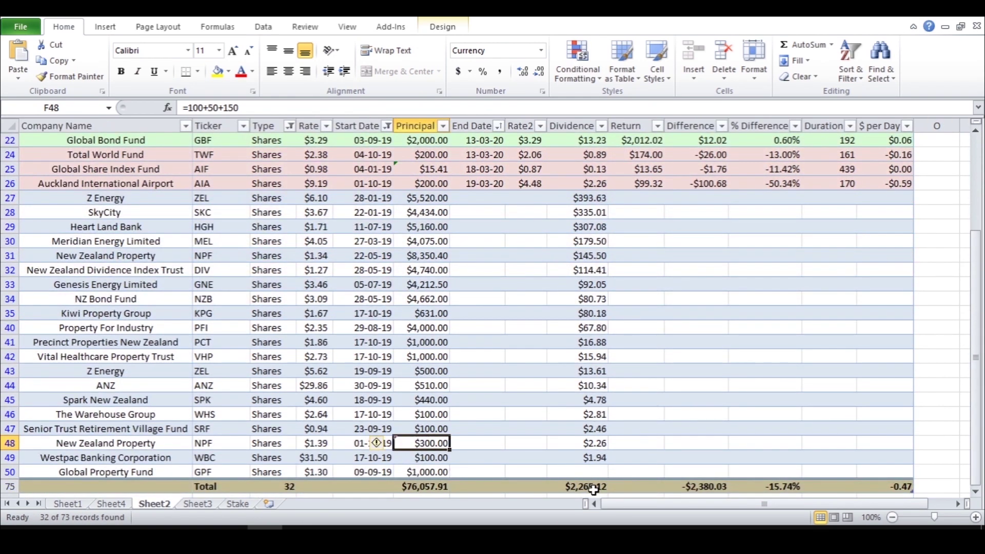
key("ctrl+a")
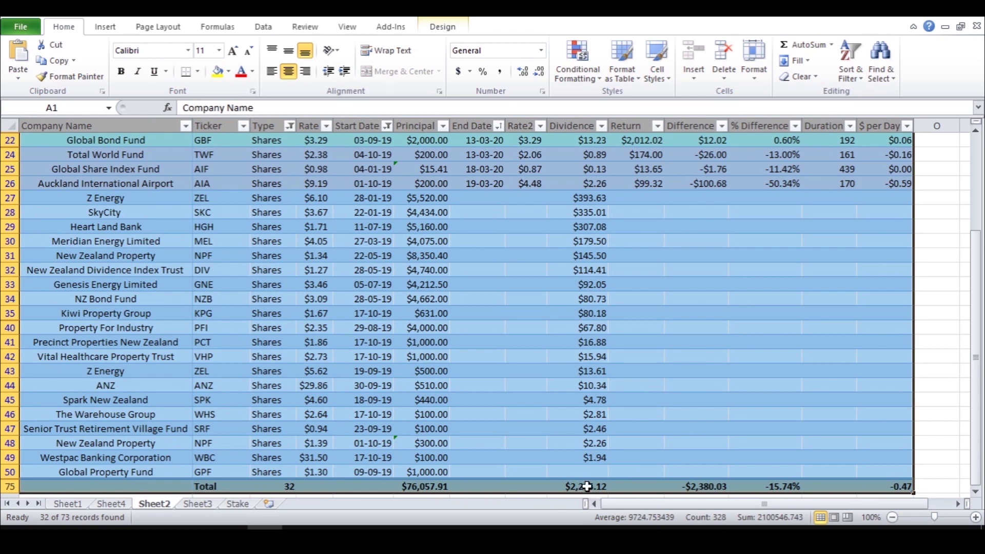
left_click(588, 486)
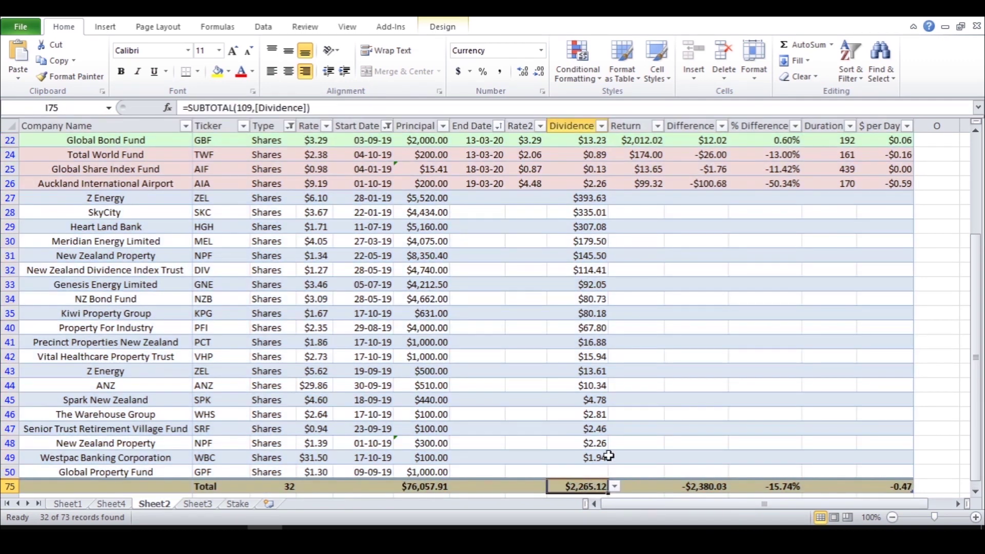
left_click(708, 486)
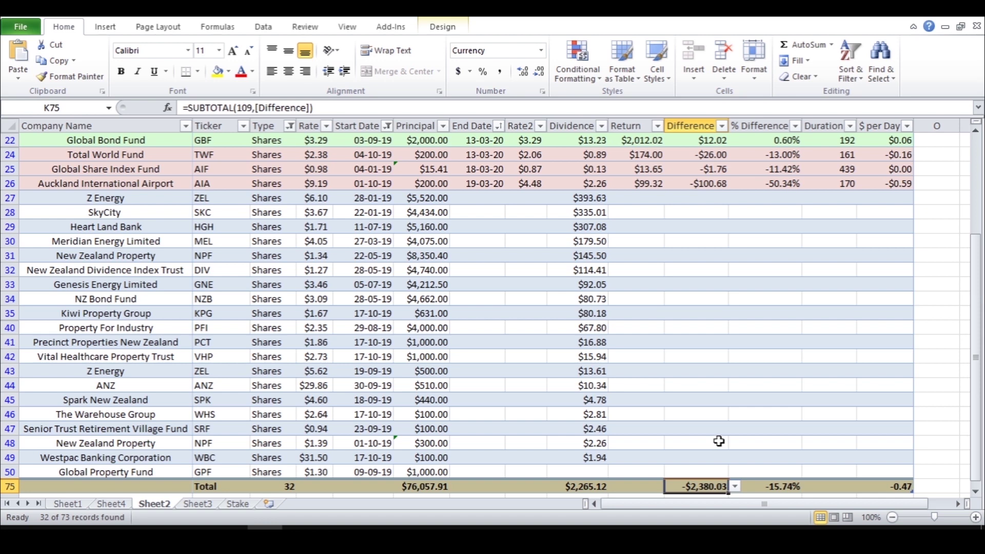
left_click(583, 489)
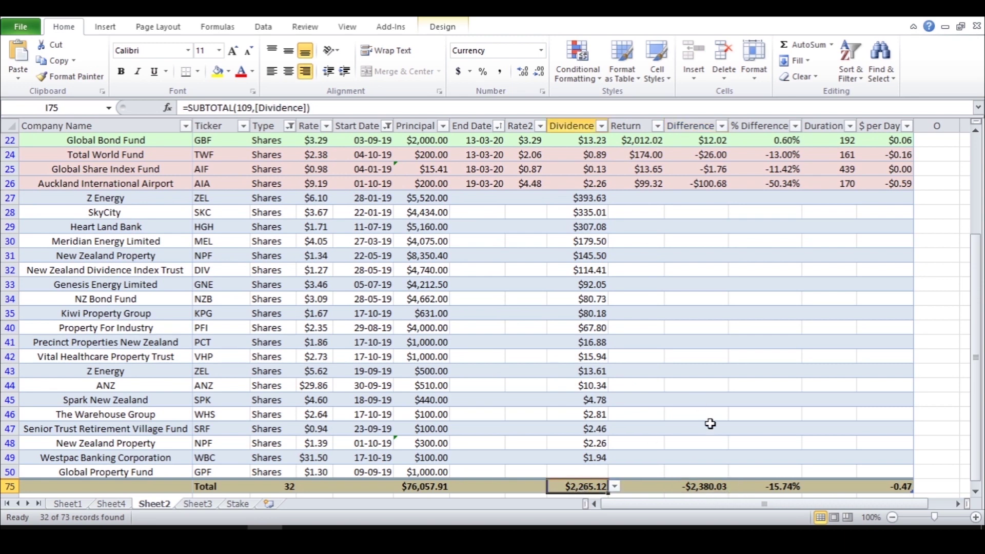
left_click(706, 486)
Compare the Principal amounts of the closed trades on Sheet3 with the Principal amounts on Sheet2.
left_click(197, 504)
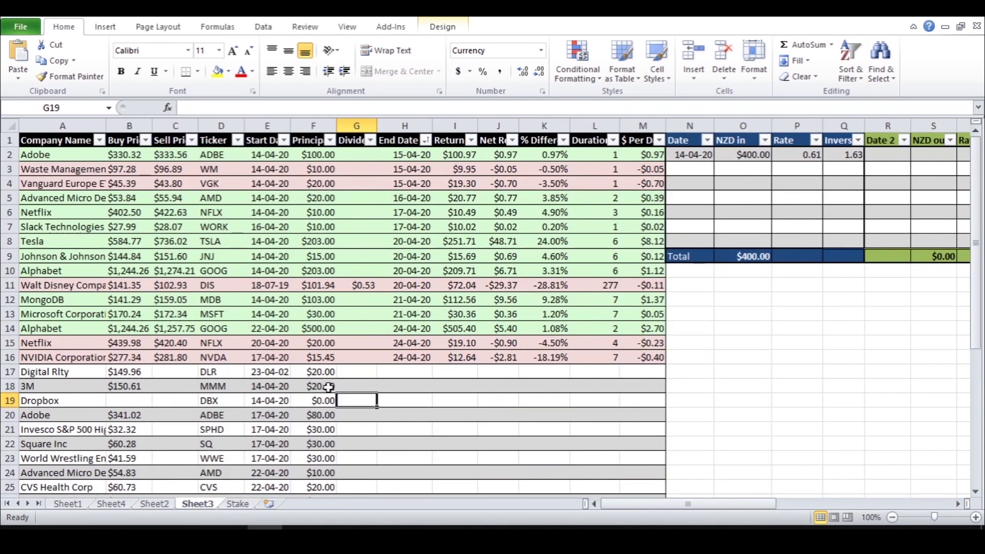
left_click_drag(323, 155, 329, 354)
left_click(153, 504)
left_click_drag(416, 226, 416, 356)
left_click(197, 504)
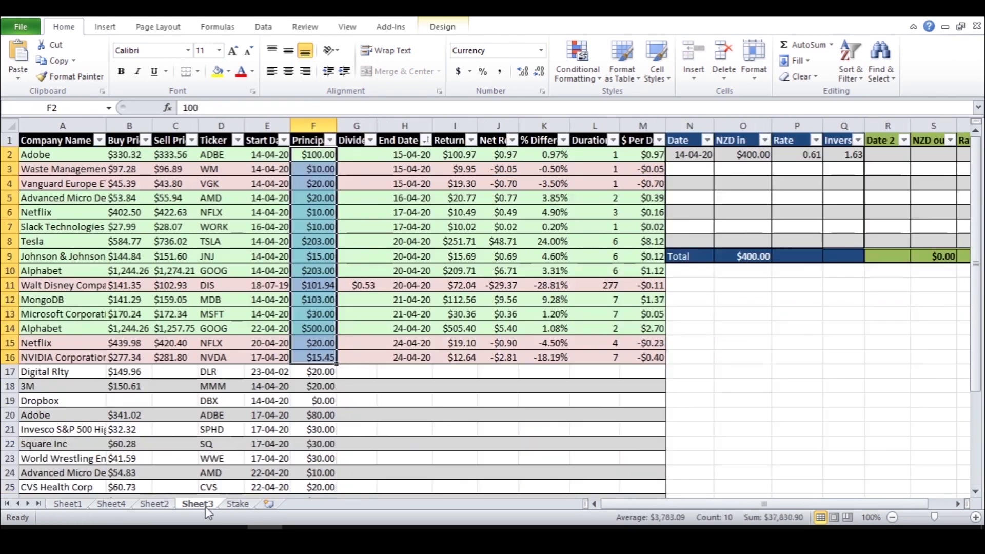
left_click(375, 405)
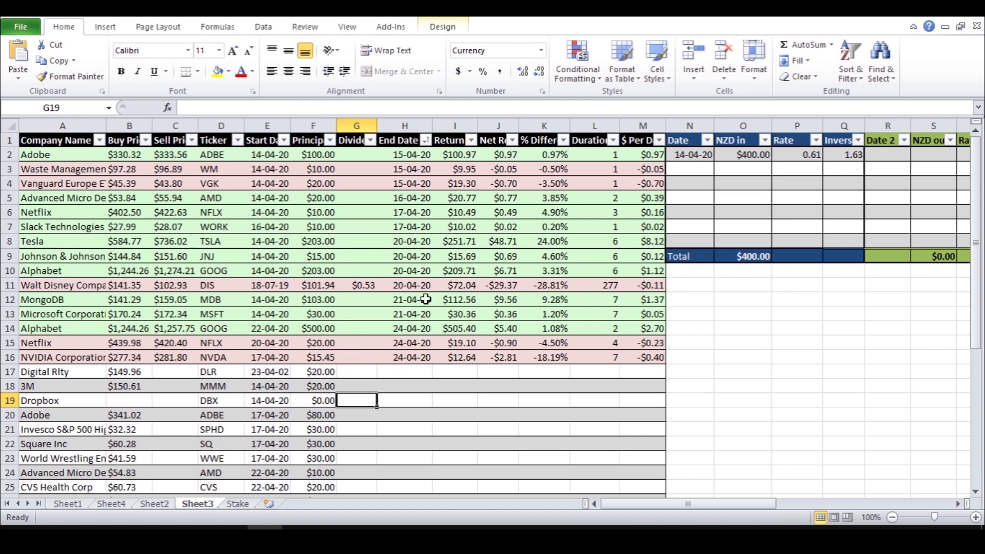
Sort the Sheet3 table by % Difference from largest to smallest and inspect the Duration values of the losing trades.
left_click(564, 140)
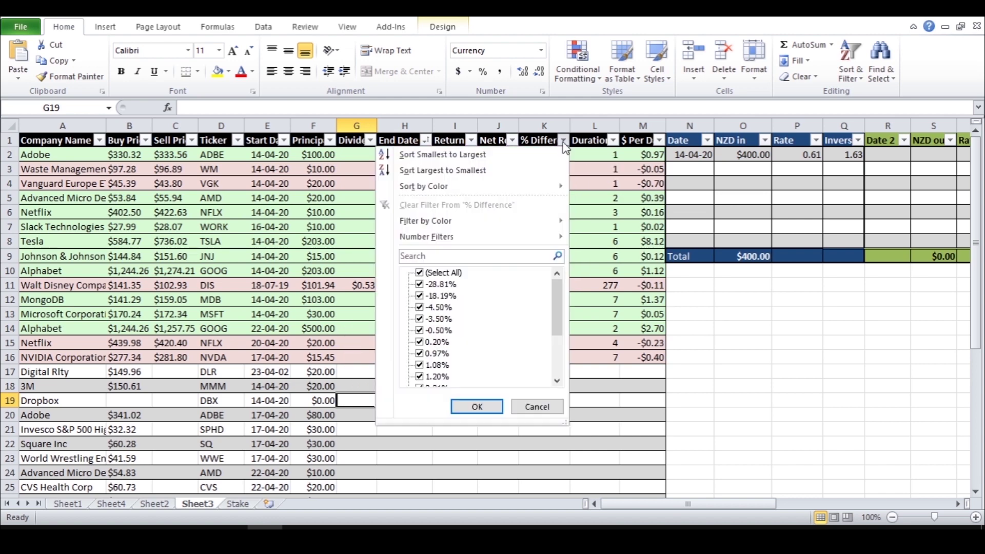
left_click(500, 171)
left_click_drag(604, 300, 605, 355)
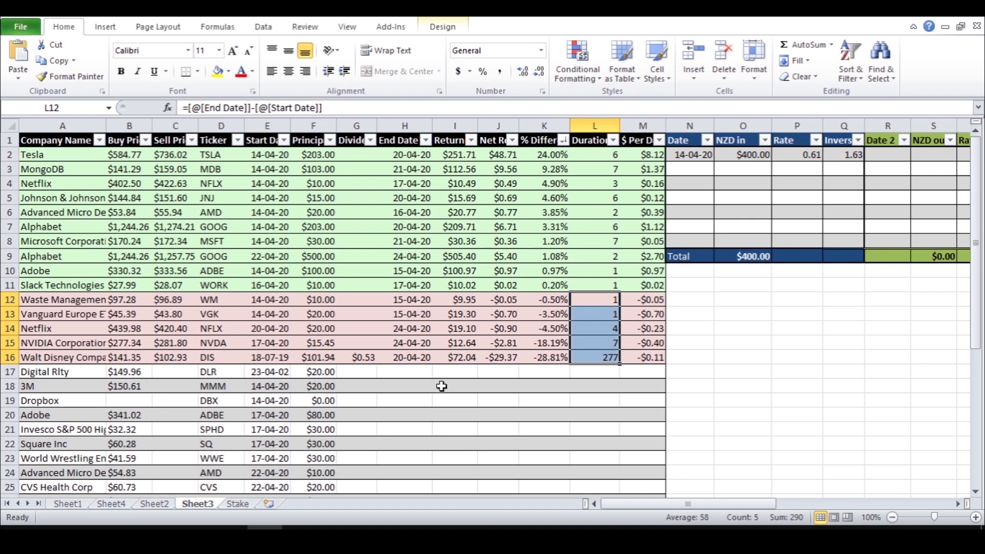
left_click(590, 360)
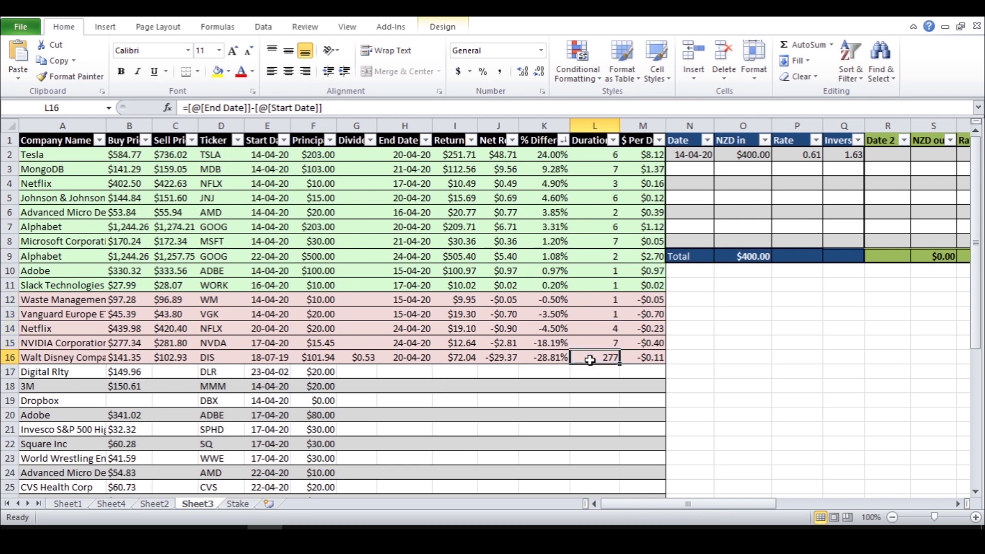
Sort the Sheet3 table by Company Name from A to Z and filter it to show only Alphabet.
left_click(99, 140)
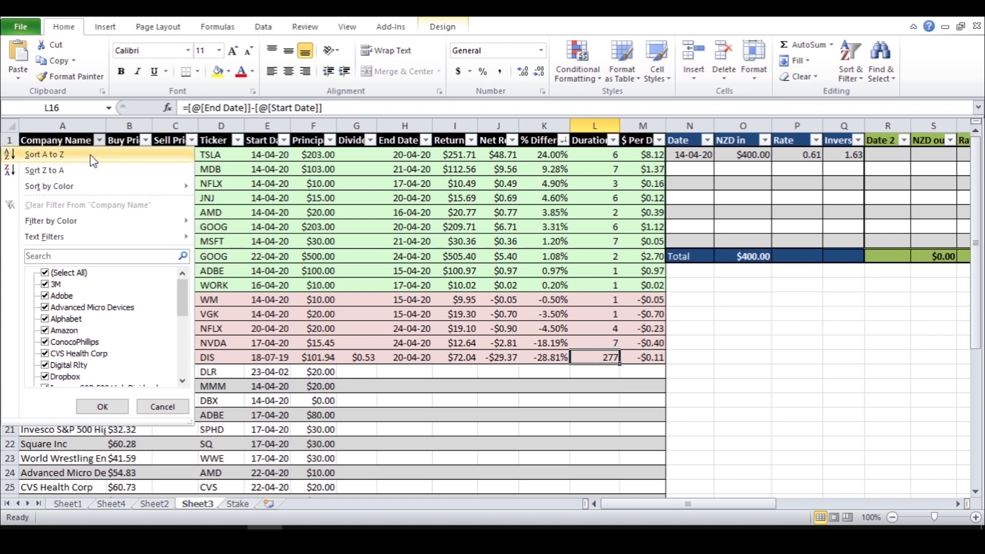
left_click(90, 154)
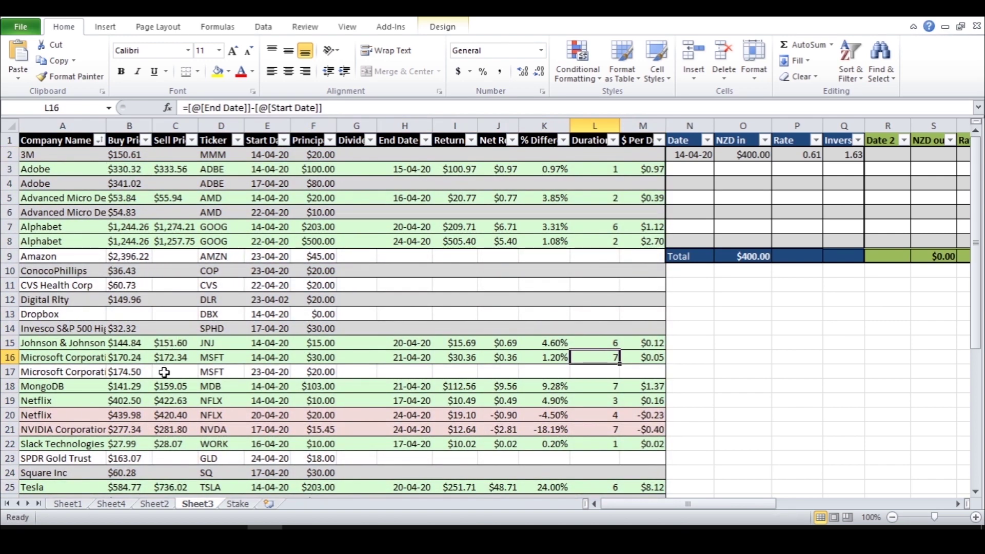
left_click(98, 140)
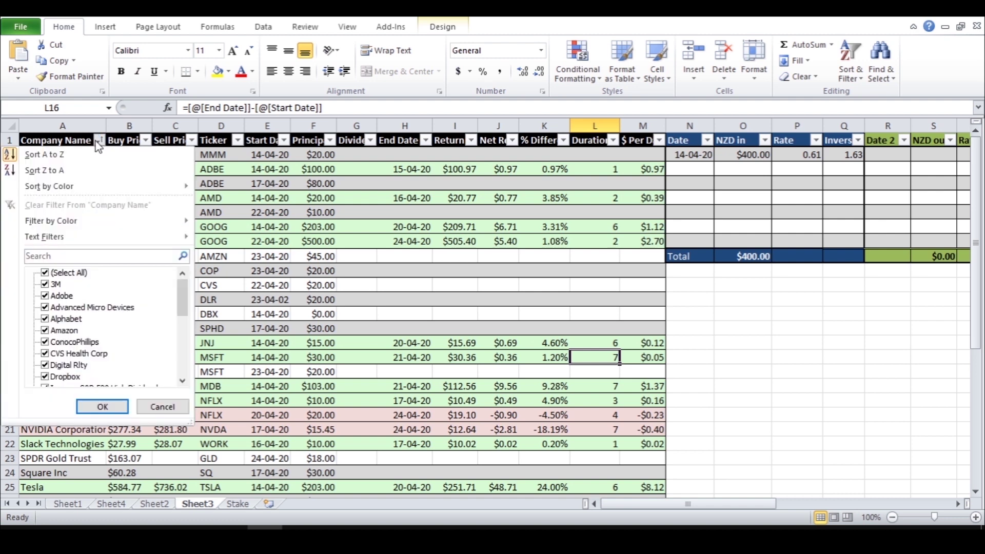
left_click(46, 273)
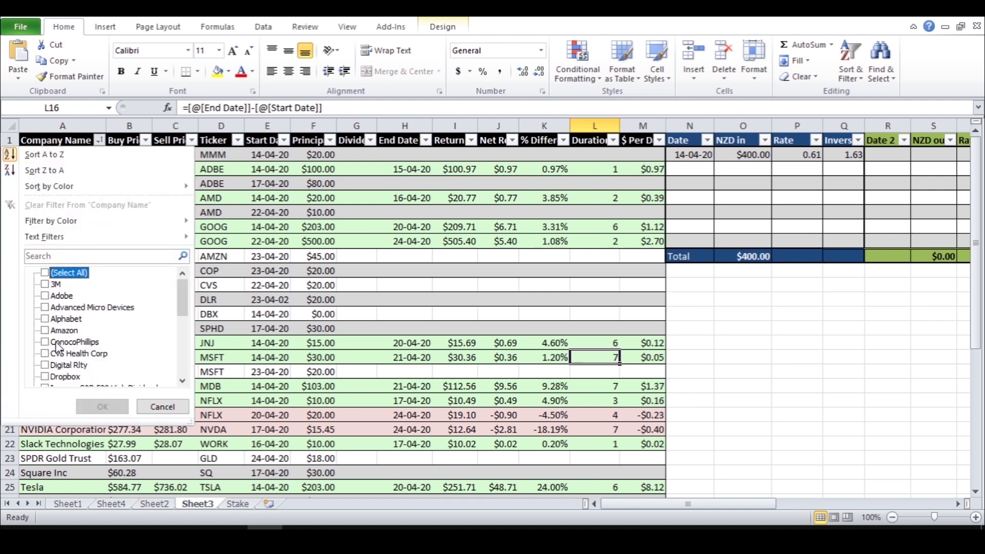
left_click(45, 319)
left_click(103, 407)
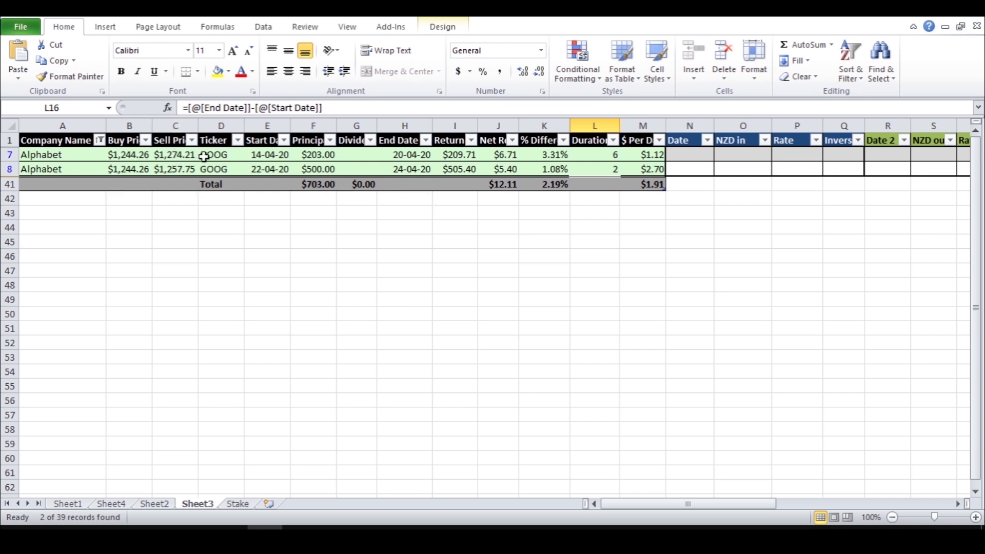
Compare the Principal amounts of the two Alphabet trades and show all companies again in the Company Name filter.
left_click(317, 169)
left_click(317, 157)
left_click(314, 169)
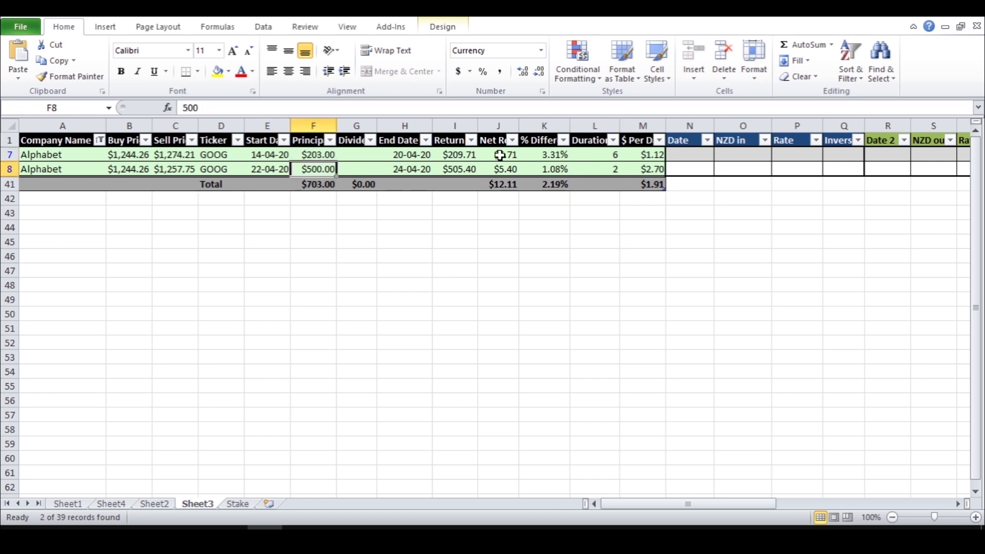
left_click(110, 142)
left_click(100, 140)
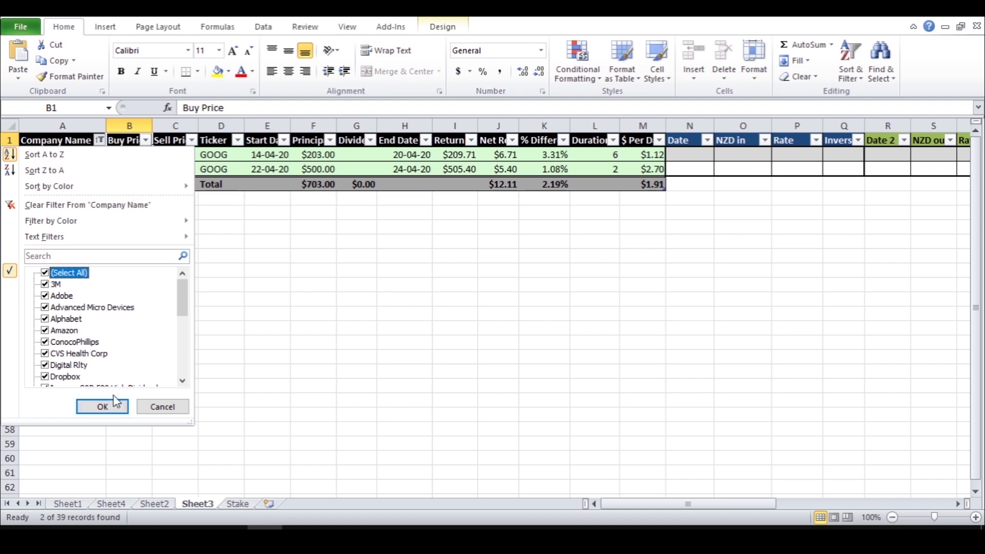
left_click(112, 406)
Sort the Sheet3 table by End Date from oldest to newest and select the block of closed trades.
left_click(425, 140)
left_click(398, 156)
left_click(455, 256)
left_click_drag(72, 155, 512, 402)
left_click(498, 372)
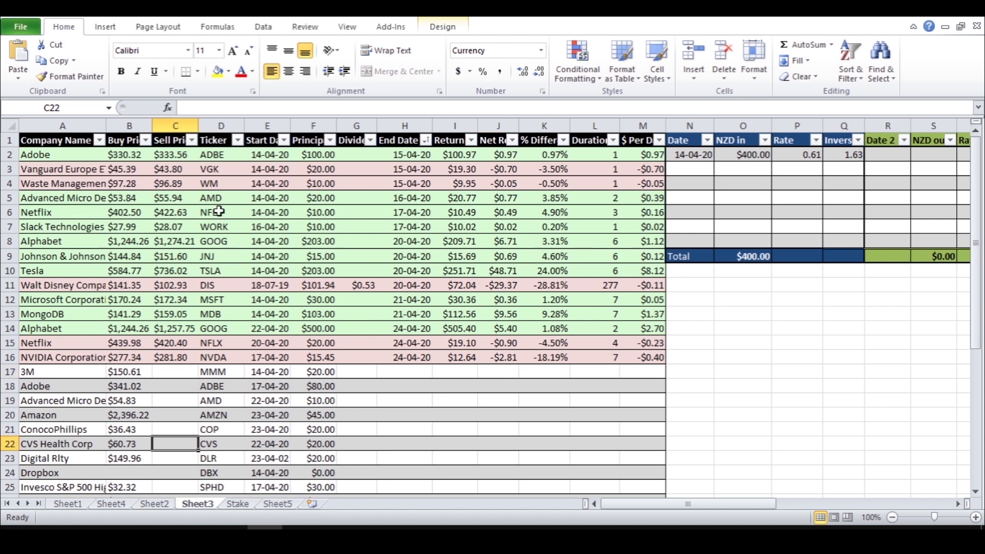
left_click(50, 159)
left_click_drag(50, 161, 446, 354)
left_click(498, 372)
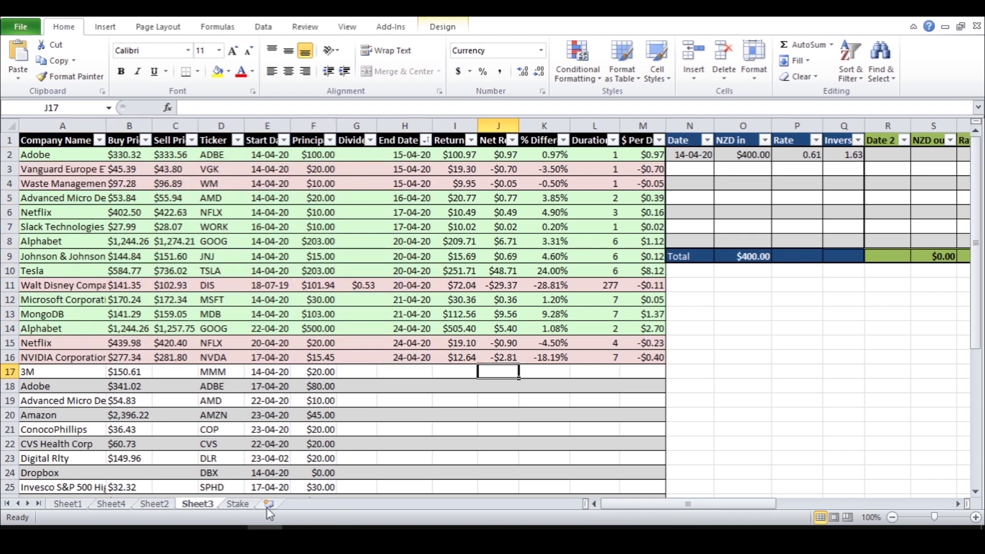
Add a new worksheet and insert a table covering A1:H22.
left_click(268, 505)
left_click_drag(44, 141, 355, 442)
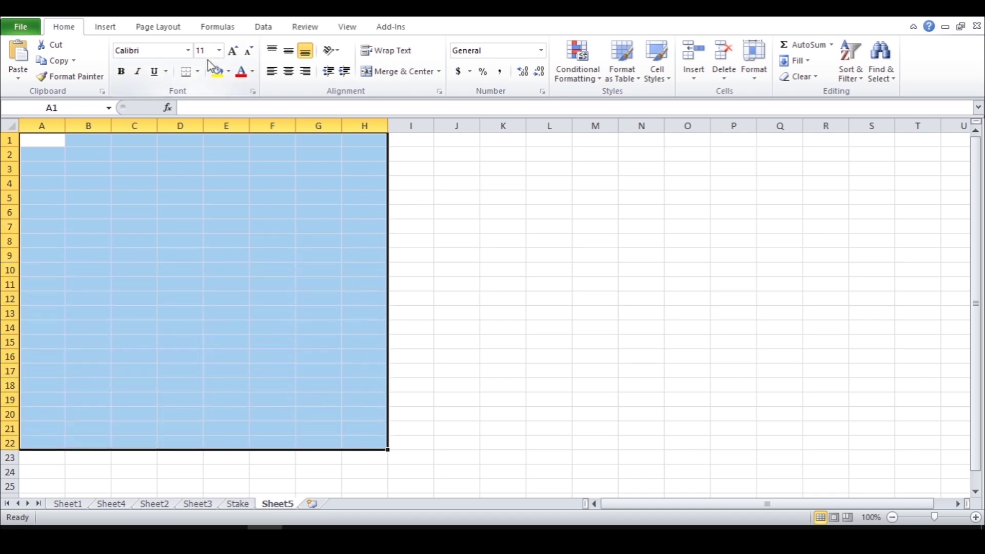
left_click(103, 30)
left_click(59, 56)
left_click(246, 311)
left_click(290, 343)
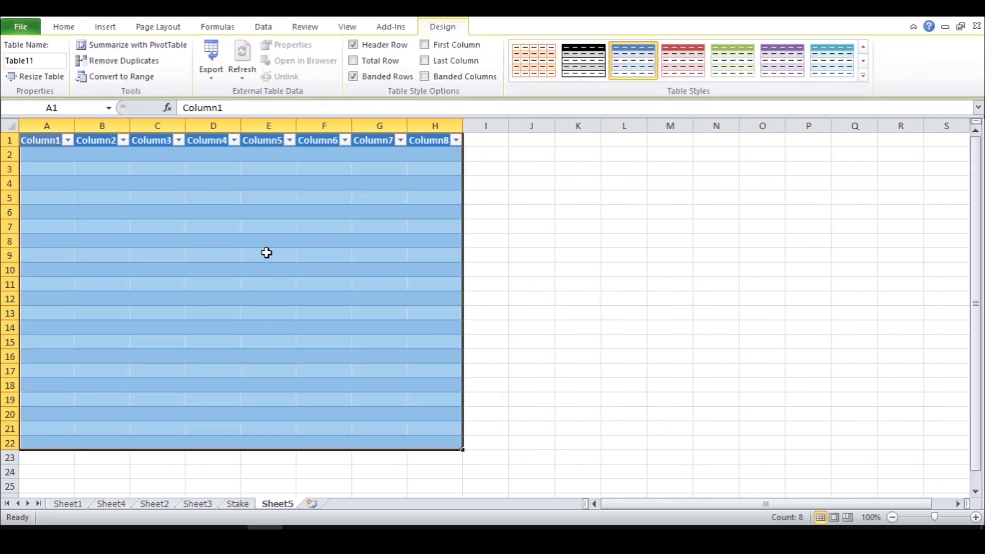
Apply the first Medium table style, with a black header and grey banded rows, to the new table.
left_click(866, 77)
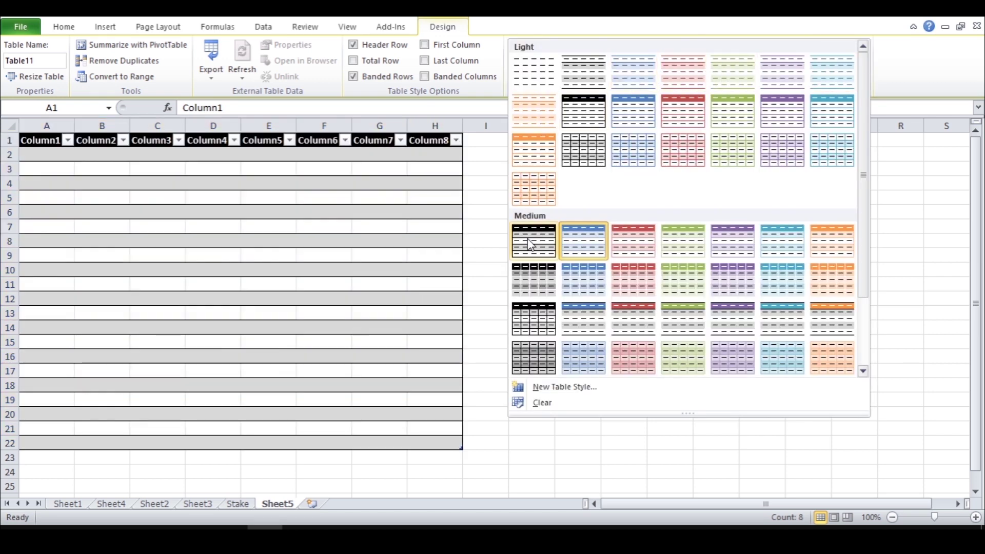
left_click(527, 239)
left_click(157, 197)
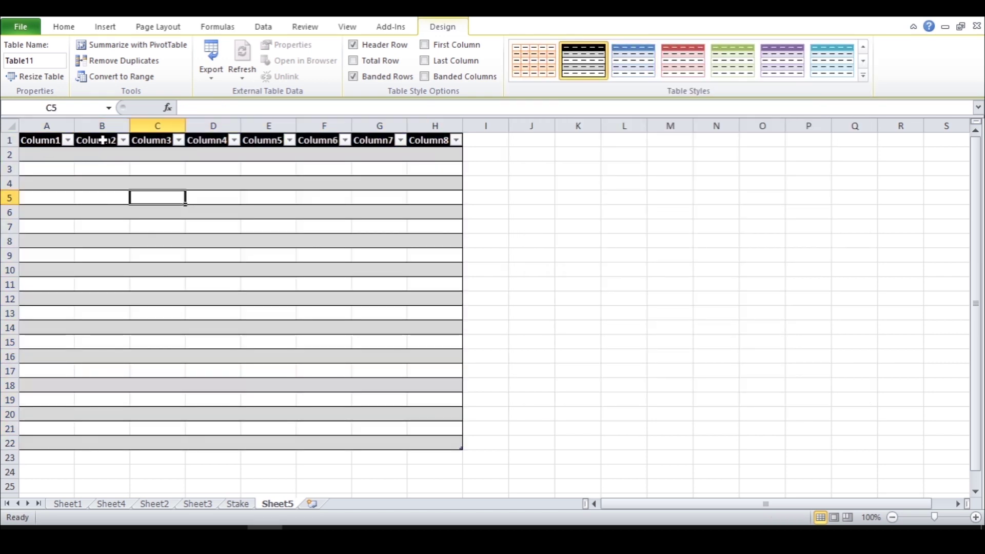
Rename the first three column headers of the Sheet5 table as Company, Buy Price and Sell Price.
double_click(41, 141)
key("BackSpace")
key("BackSpace")
key("BackSpace")
key("BackSpace")
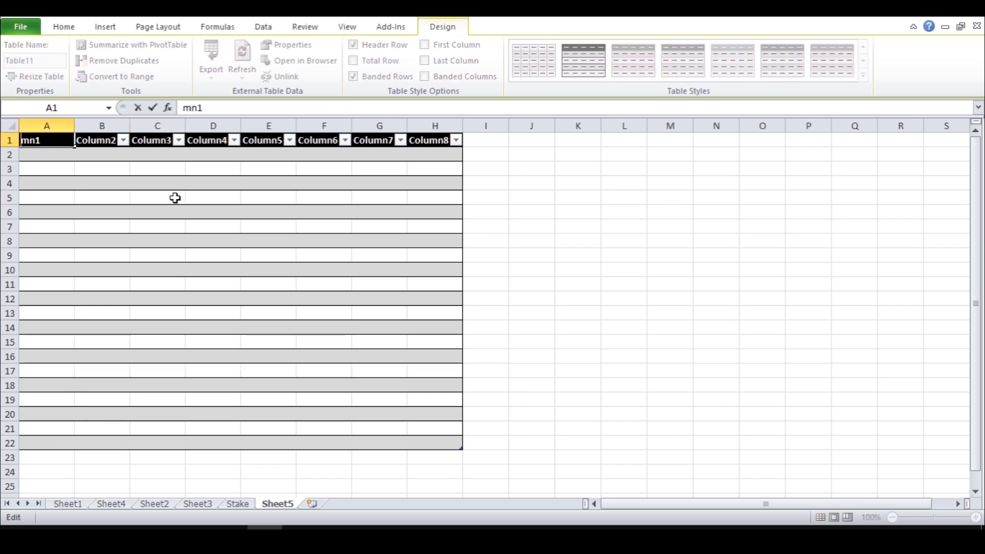
key("Delete")
key("Delete")
type("mpany")
key("Tab")
type("Buy Price")
key("Tab")
type("Sell Price")
key("Tab")
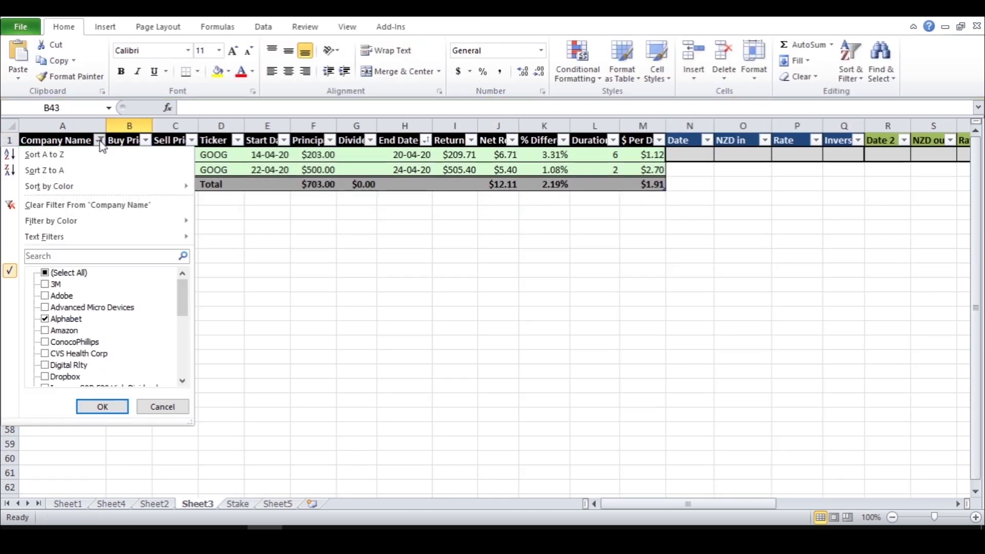
type("Ticke")
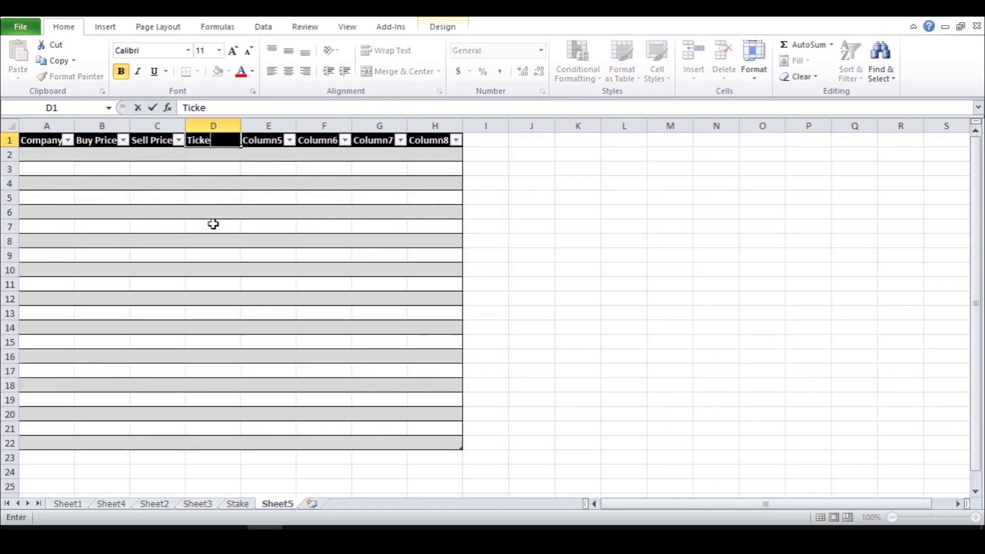
key("BackSpace")
key("BackSpace")
key("BackSpace")
key("BackSpace")
key("BackSpace")
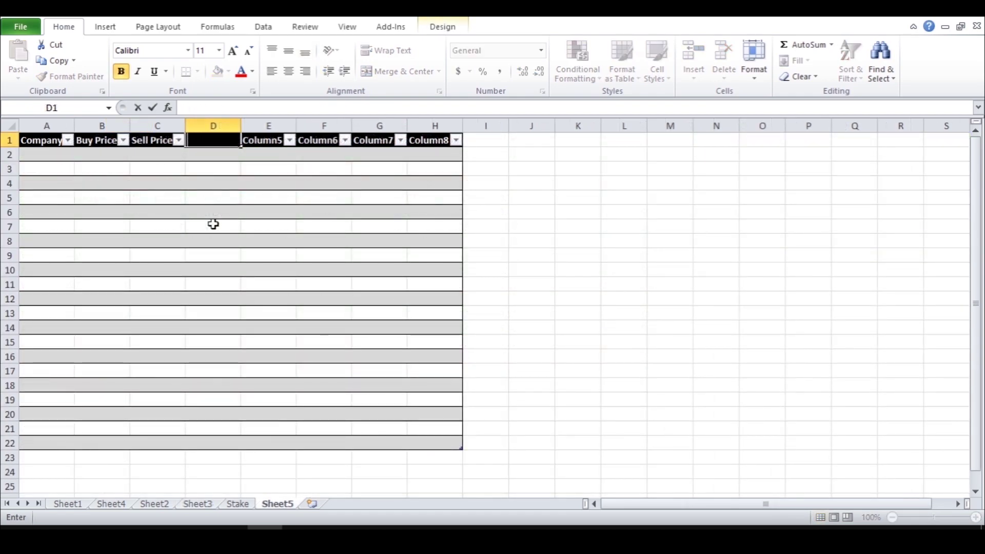
Rename the headers in D1:G1 as Code, Start Date, Principal and Dividend.
type("Code")
key("Tab")
type("Start Date")
key("Tab")
type("Principal")
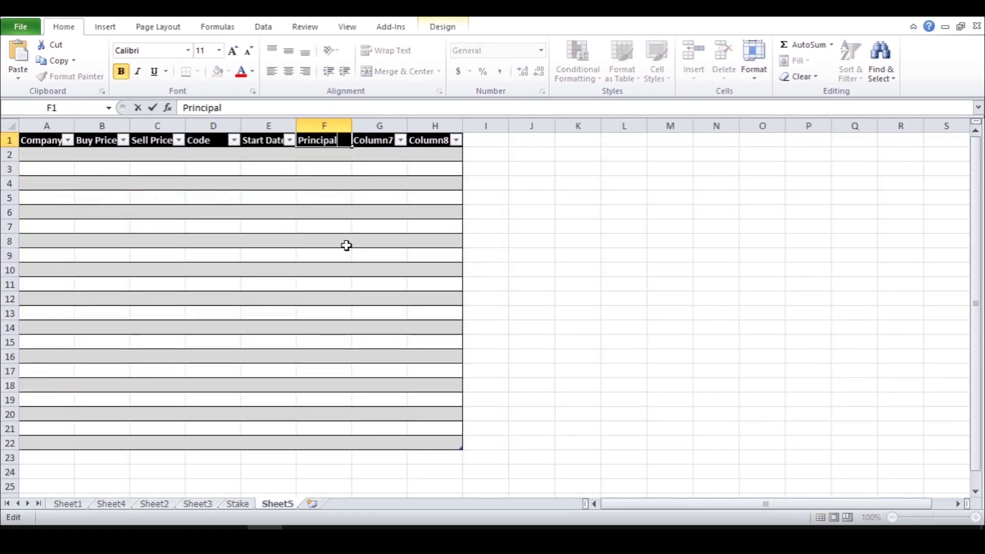
key("Tab")
type("Dividend")
Rename the header in H1 as End Date.
double_click(431, 140)
key("BackSpace")
key("BackSpace")
key("BackSpace")
key("BackSpace")
key("BackSpace")
key("BackSpace")
key("BackSpace")
type("End Date")
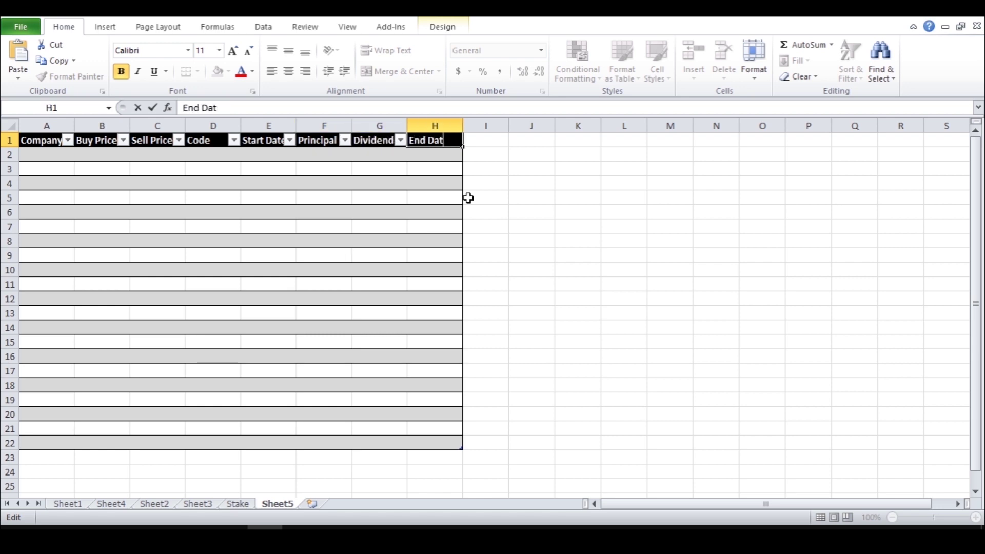
left_click(324, 227)
Insert four table columns to the right of End Date and delete the last of them.
left_click(433, 142)
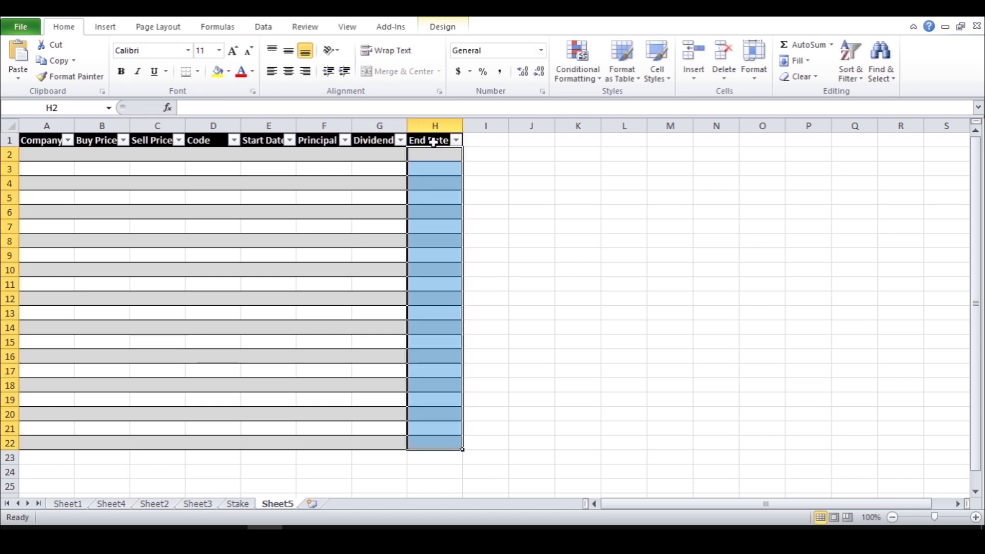
left_click(695, 77)
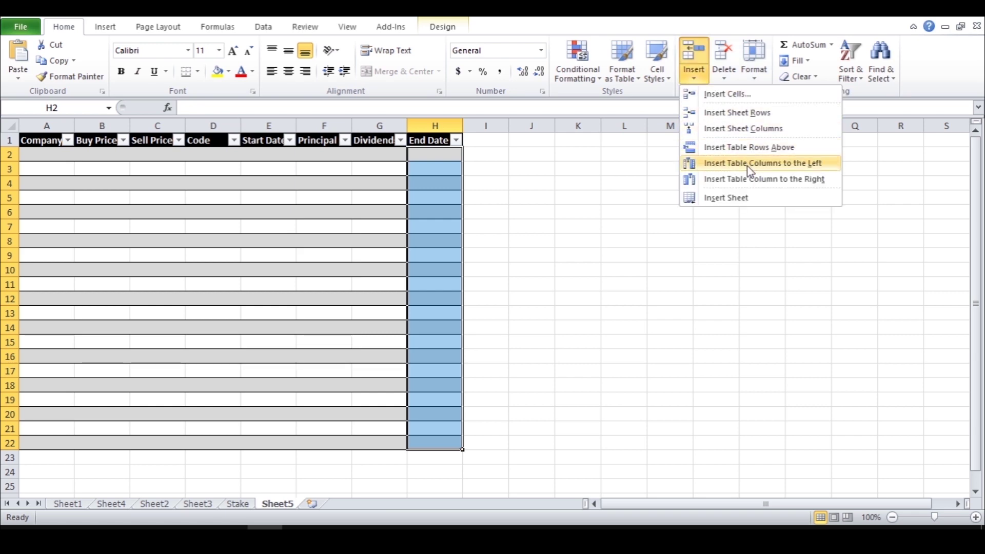
left_click(750, 179)
left_click(694, 76)
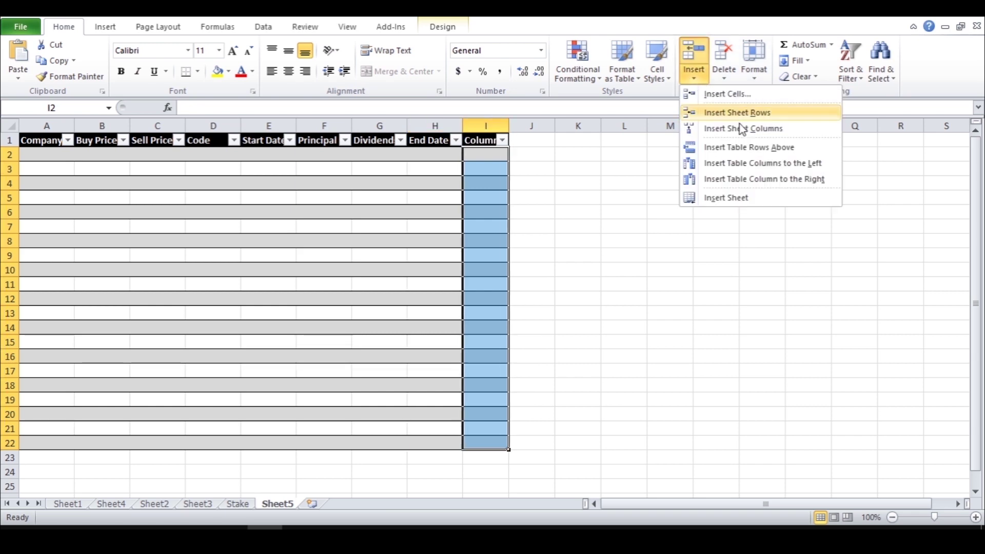
left_click(752, 179)
left_click(694, 77)
left_click(751, 179)
left_click(694, 77)
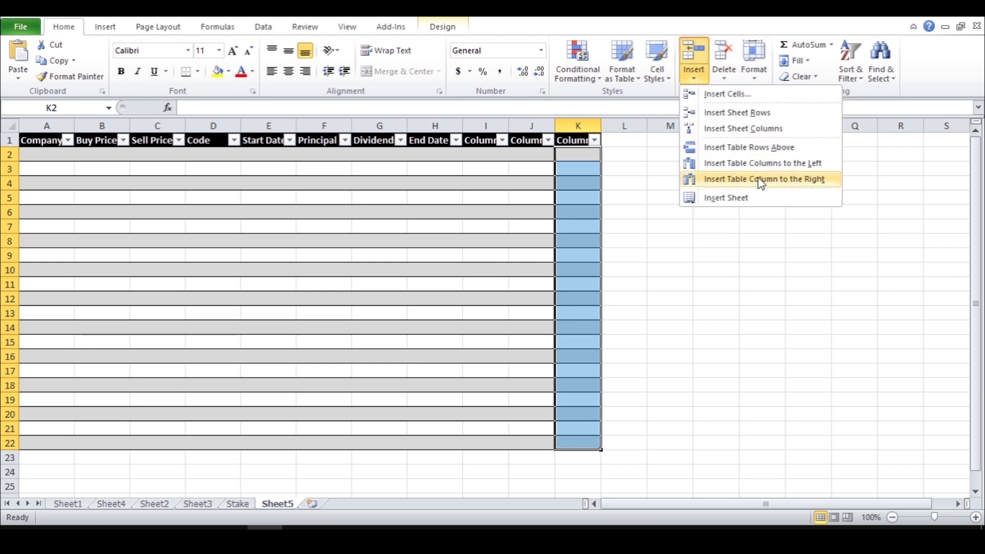
left_click(753, 179)
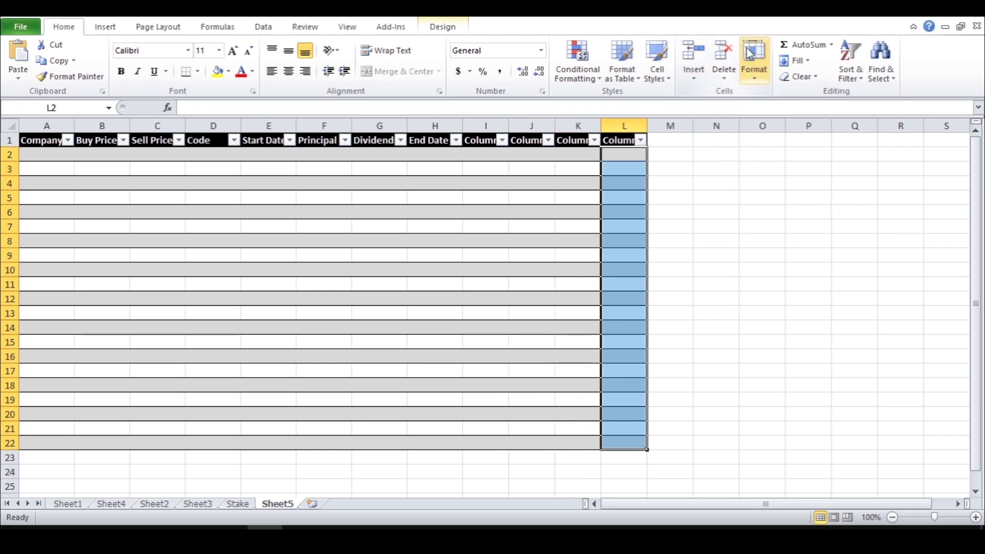
left_click(722, 51)
left_click(578, 198)
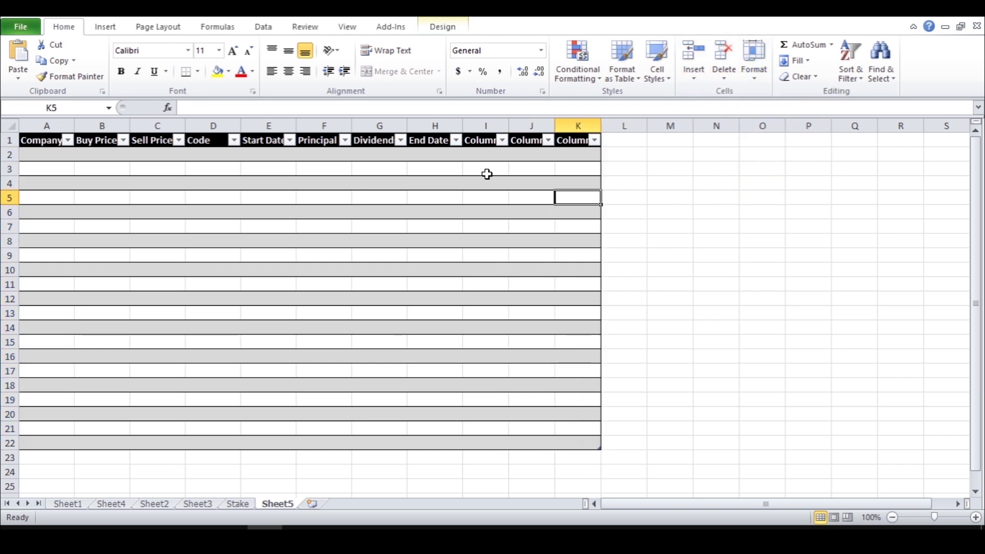
Rename the headers in I1:K1 as Return, Net Return and % difference.
left_click(486, 142)
type("Return")
key("Tab")
type("N")
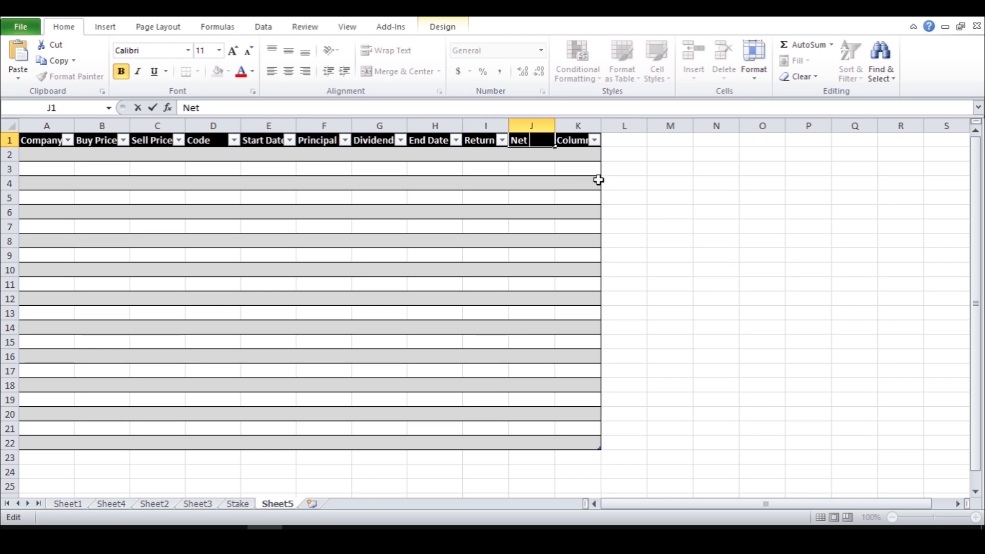
type("et Return")
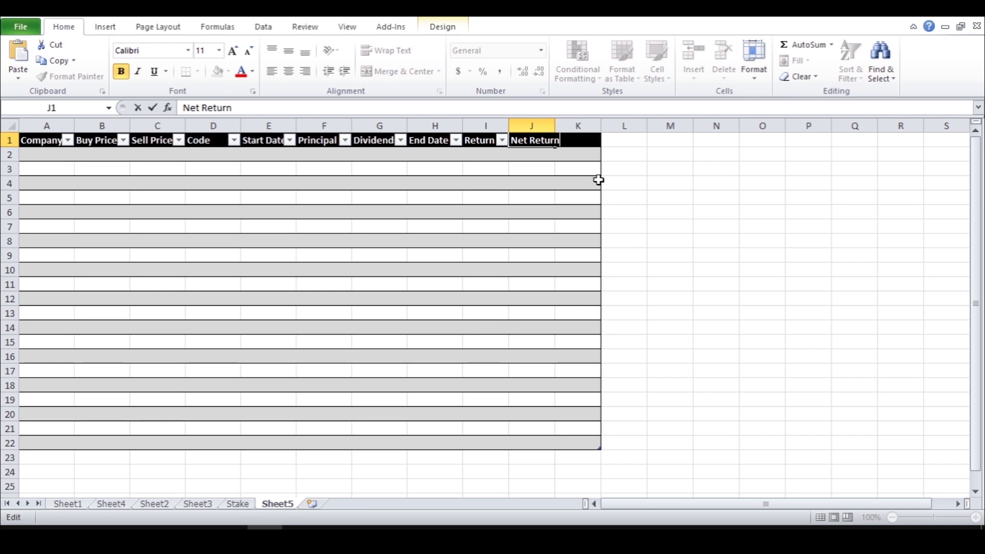
key("Tab")
type("% difference")
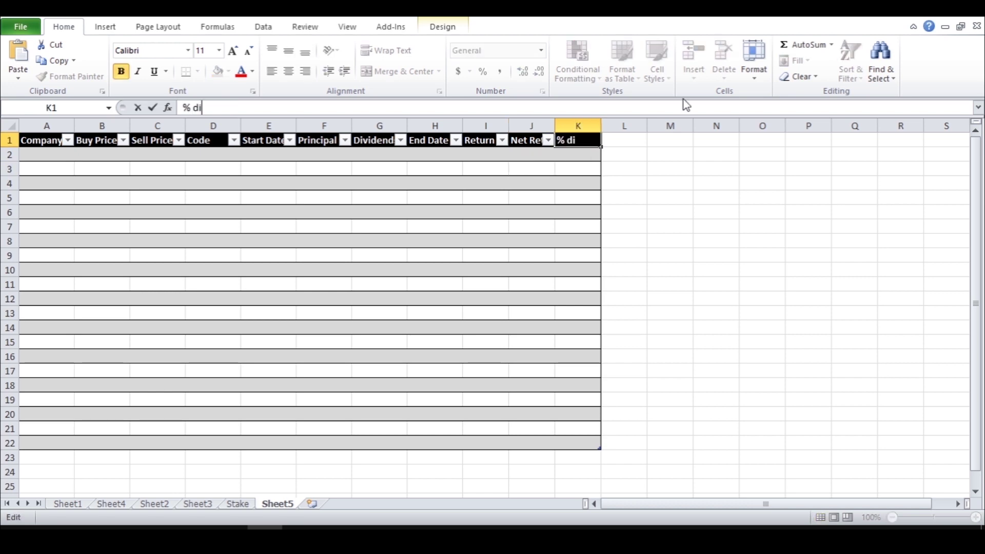
left_click(583, 198)
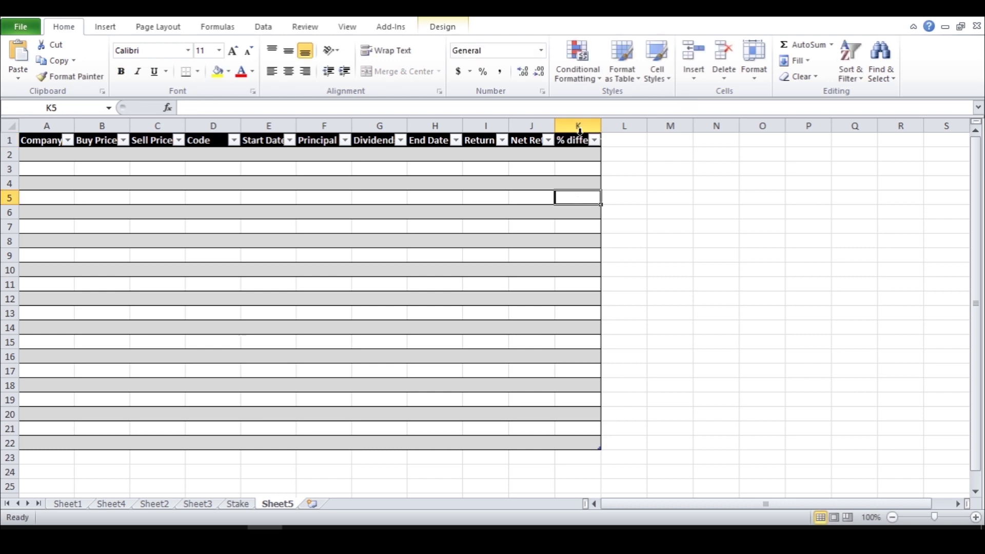
Insert three more table columns to the right of the % difference column.
left_click(578, 133)
left_click(693, 75)
left_click(744, 180)
left_click(694, 75)
left_click(744, 179)
left_click(694, 75)
left_click(744, 185)
Rename the headers in L1 and M1 as Duration and $ per day, and delete the unused column N from the table.
left_click(624, 140)
type("Dura")
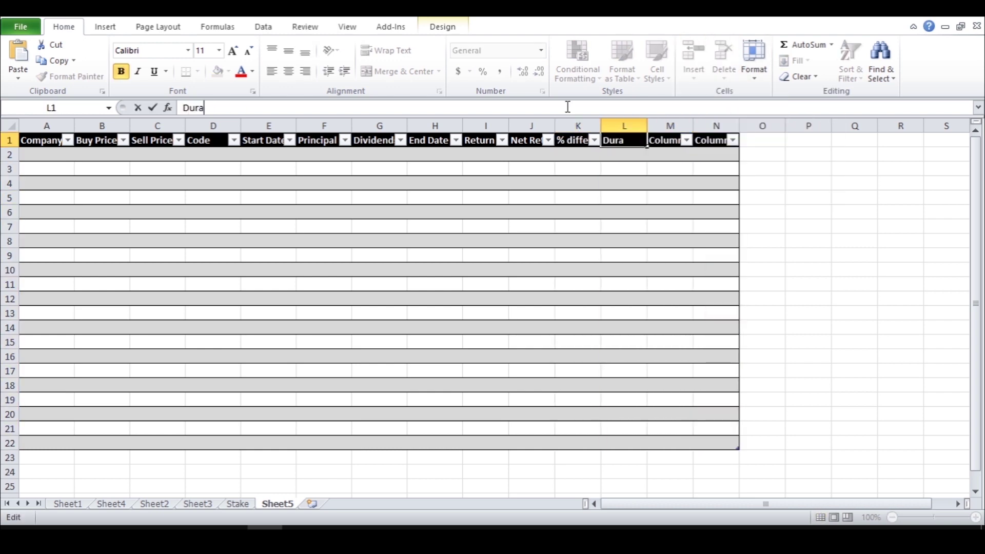
left_click(669, 140)
left_click_drag(226, 107, 150, 106)
type("$ perpay")
left_click(211, 107)
key("BackSpace")
type("d")
left_click(578, 212)
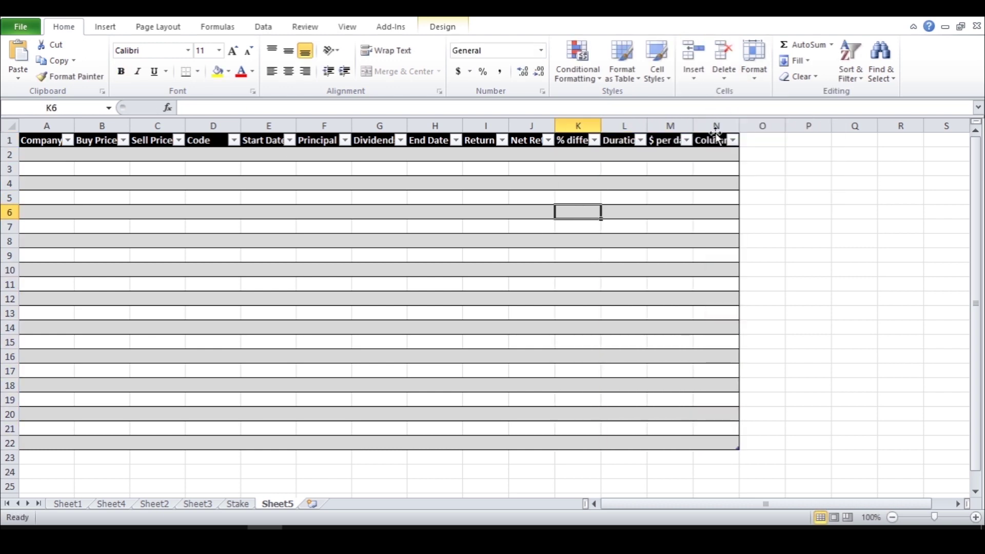
left_click(716, 134)
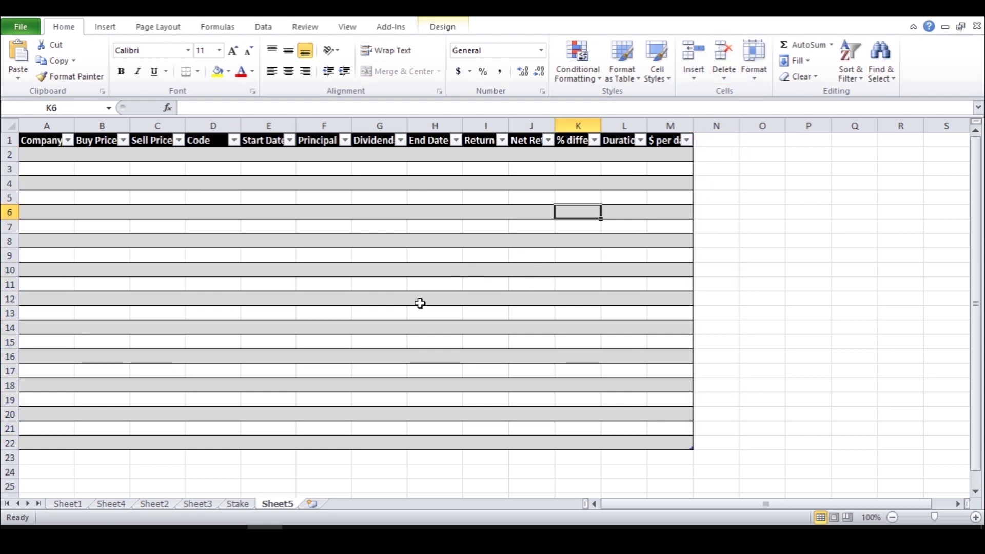
Format the Buy Price and Sell Price cells B2:C22 as Currency.
left_click(89, 153)
left_click_drag(89, 152, 153, 442)
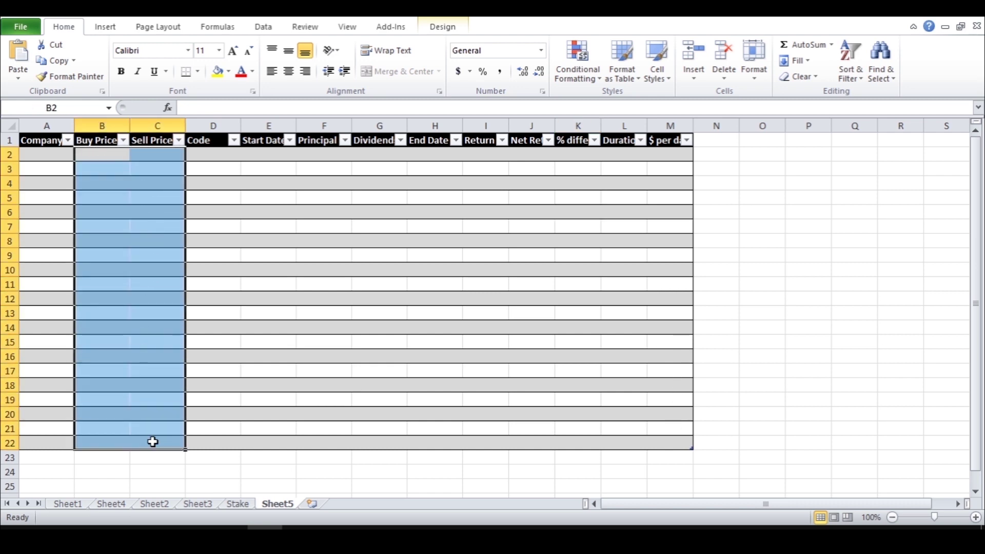
left_click(543, 53)
left_click(522, 133)
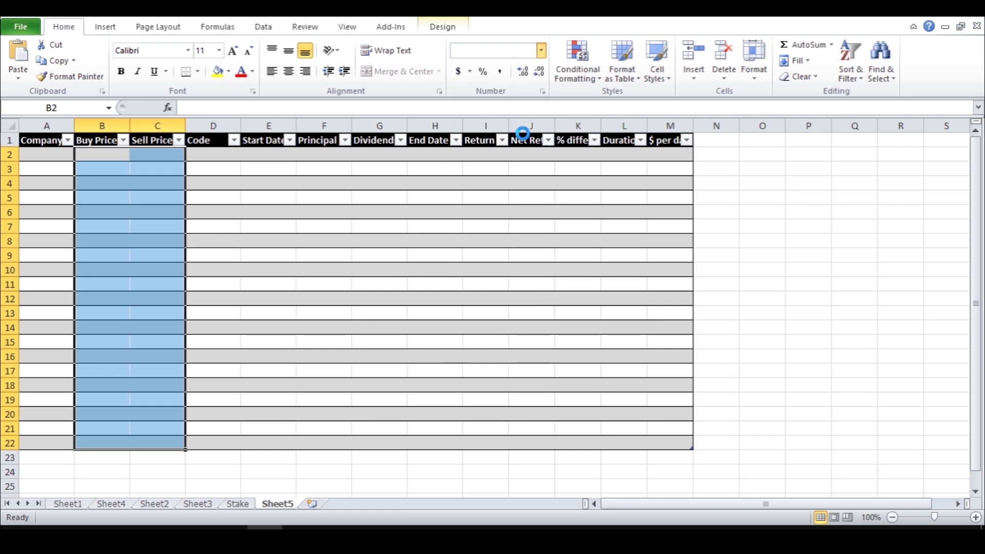
Format the Start Date cells E2:E22 as Short Date.
left_click_drag(271, 148, 275, 446)
left_click(543, 51)
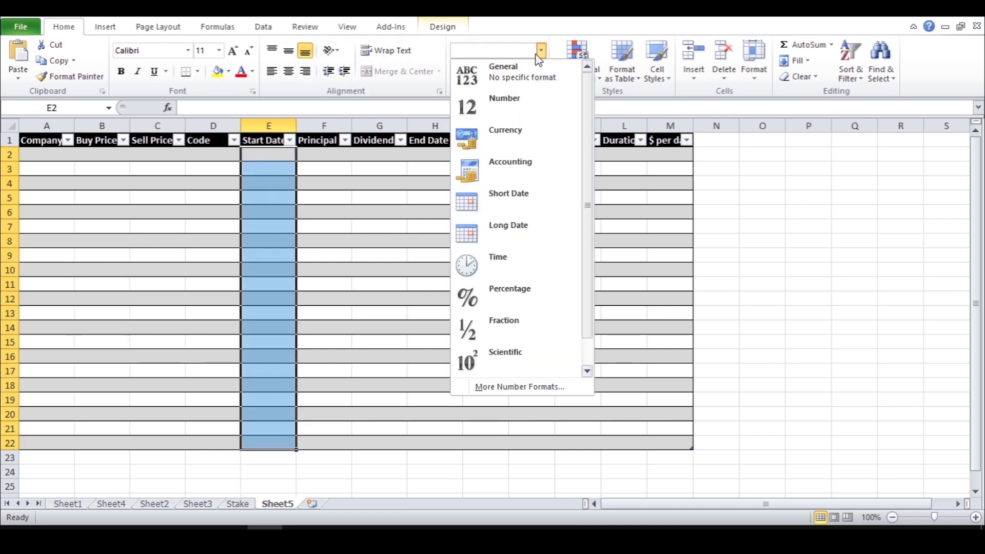
left_click(525, 205)
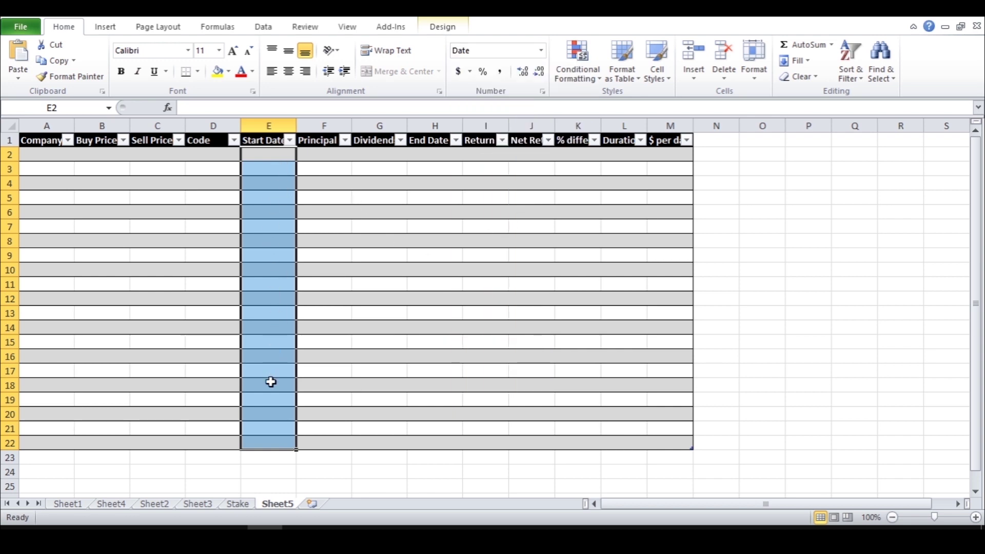
In the Sheet2 trades table, filter Start Date to show only September 2019.
left_click(163, 506)
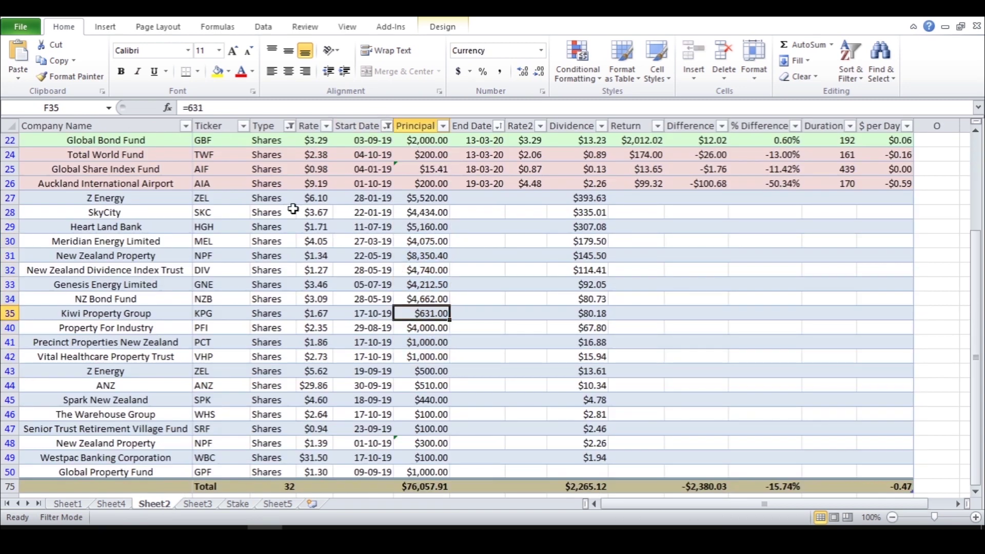
left_click(387, 126)
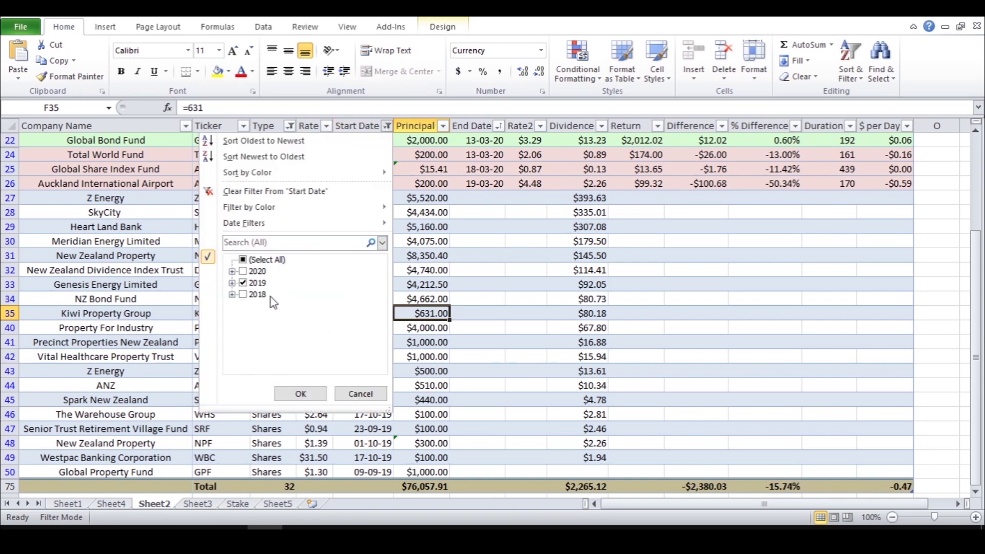
left_click(243, 282)
left_click(232, 283)
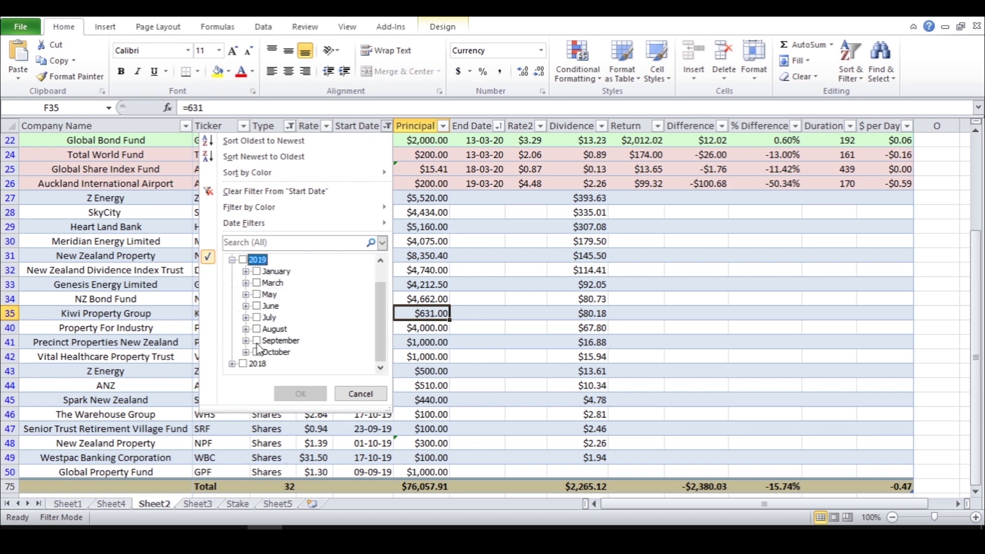
left_click(257, 340)
left_click(300, 393)
scroll(606, 296, "up", 1)
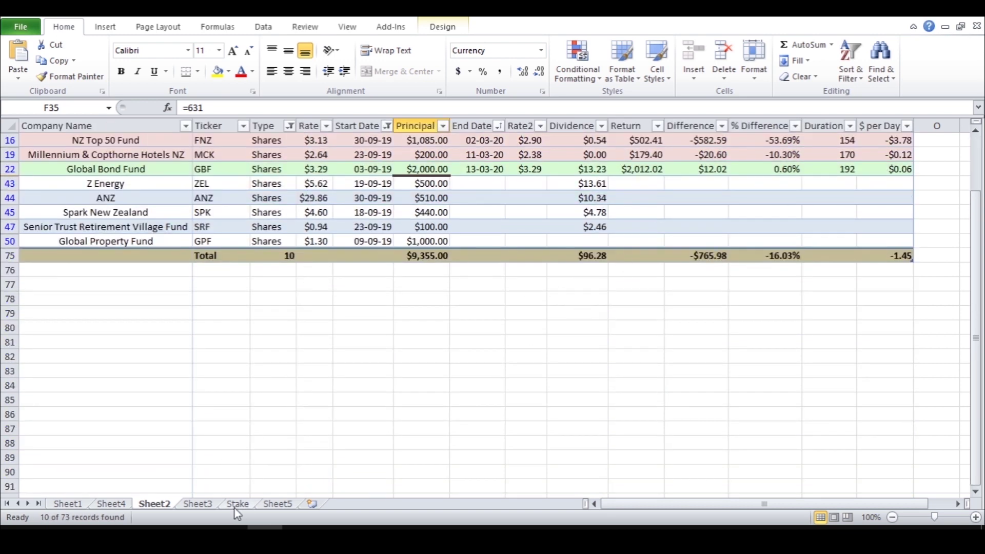
Back on Sheet5, format the Principal and Dividends cells F2:G22 as Currency.
left_click(278, 504)
left_click_drag(324, 155, 346, 443)
left_click(541, 51)
left_click(508, 134)
left_click_drag(380, 155, 393, 443)
left_click(541, 50)
left_click(507, 133)
Format the End Date cells H2:H22 as Short Date and the Return and Net Return cells I2:J22 as Currency.
left_click_drag(435, 154, 441, 444)
left_click(541, 51)
left_click(508, 189)
left_click_drag(486, 154, 531, 444)
left_click(541, 50)
left_click(508, 133)
Format the % difference cells K2:K22 as Percentage and the $ per day cells M2:M22 as Currency.
left_click_drag(576, 155, 577, 444)
left_click(541, 51)
left_click(537, 285)
left_click_drag(670, 155, 660, 444)
left_click(541, 51)
left_click(508, 132)
left_click(551, 155)
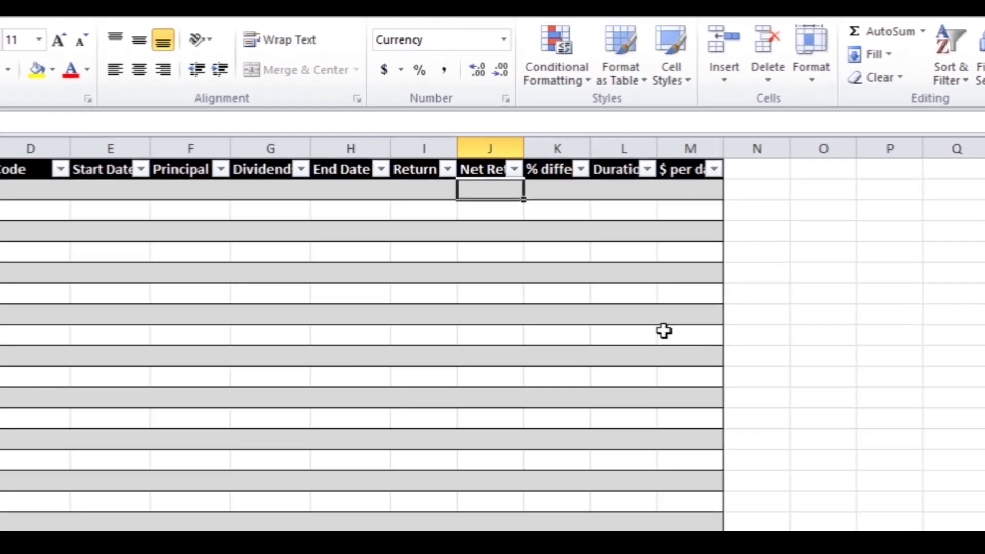
type("=")
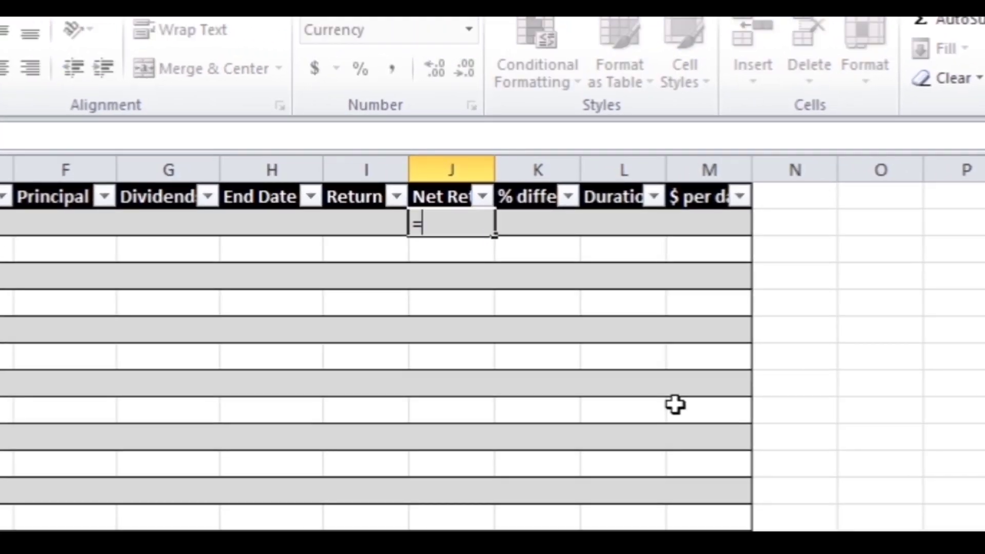
type("if(isblank(")
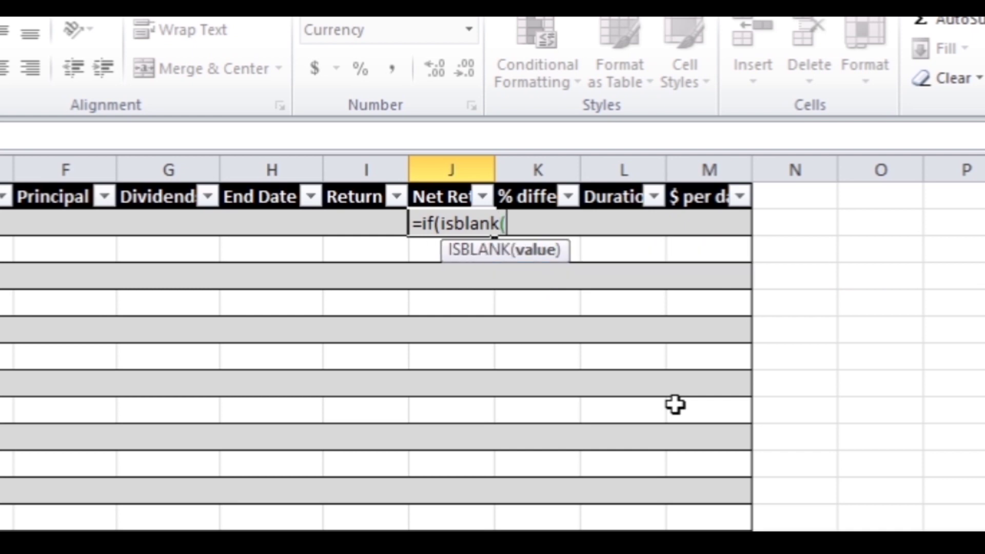
left_click(350, 222)
type(")")
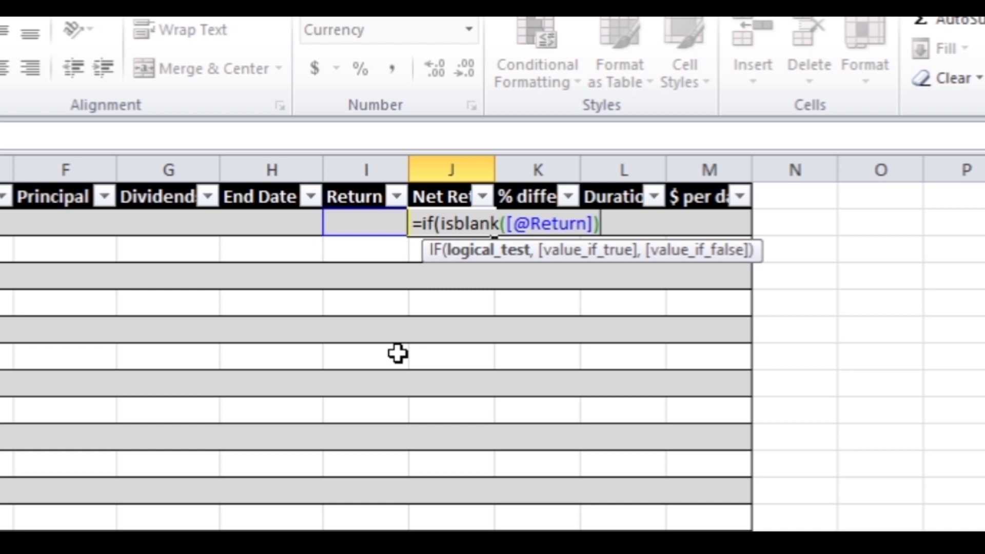
type(",")
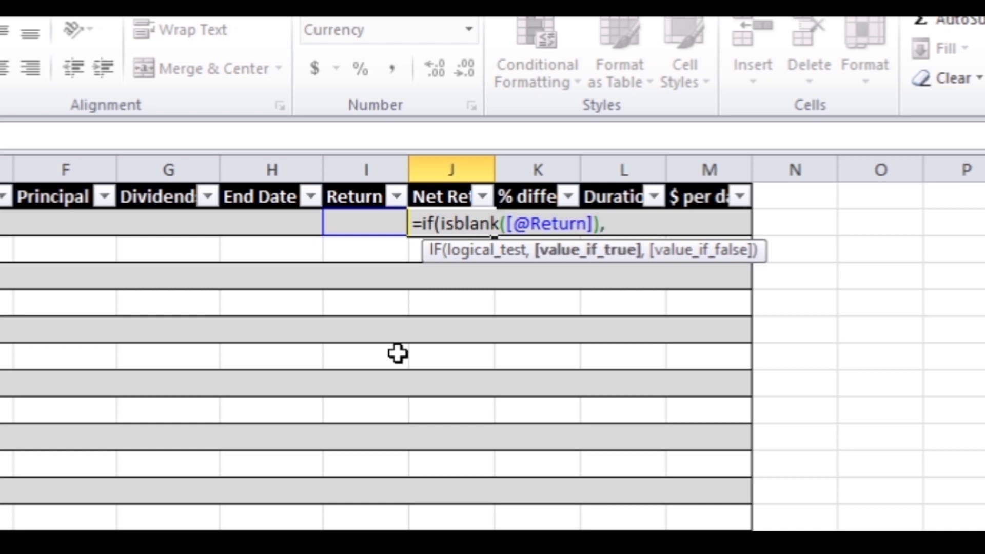
type("\"\",")
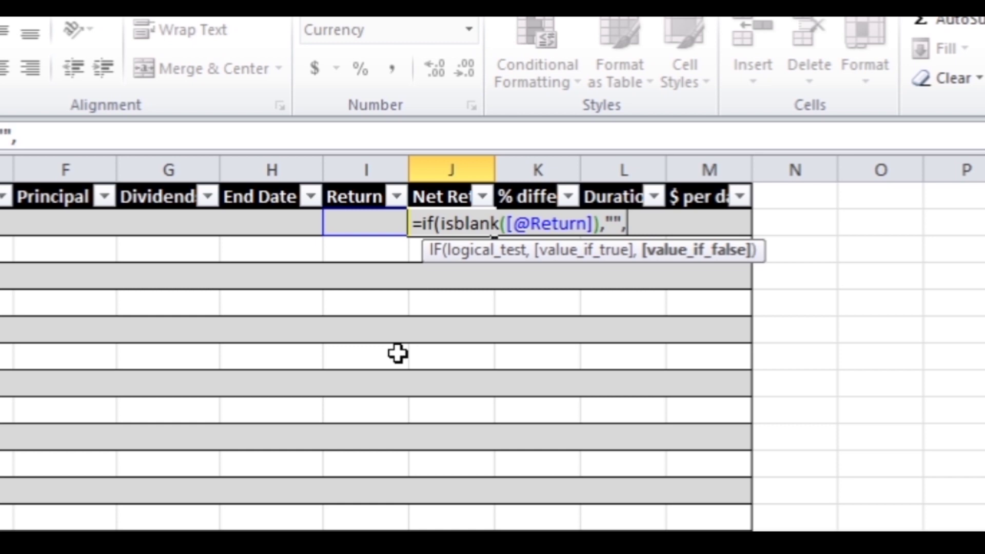
left_click(356, 219)
type("+")
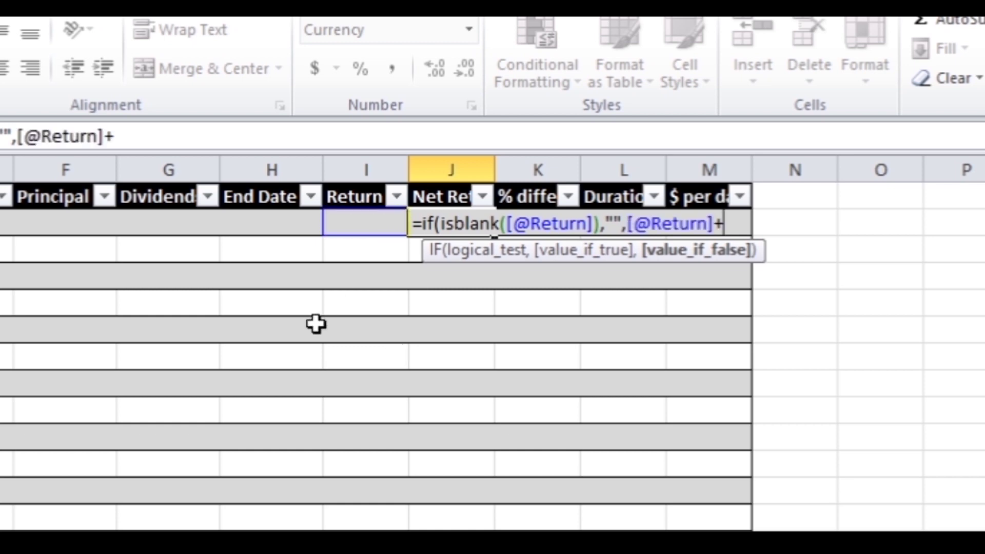
left_click(171, 218)
type("-")
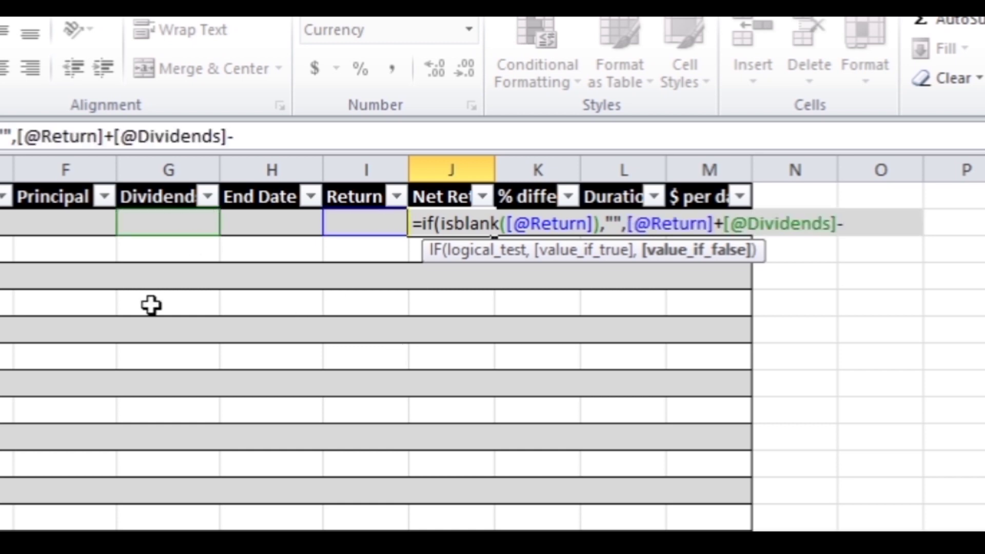
left_click(51, 227)
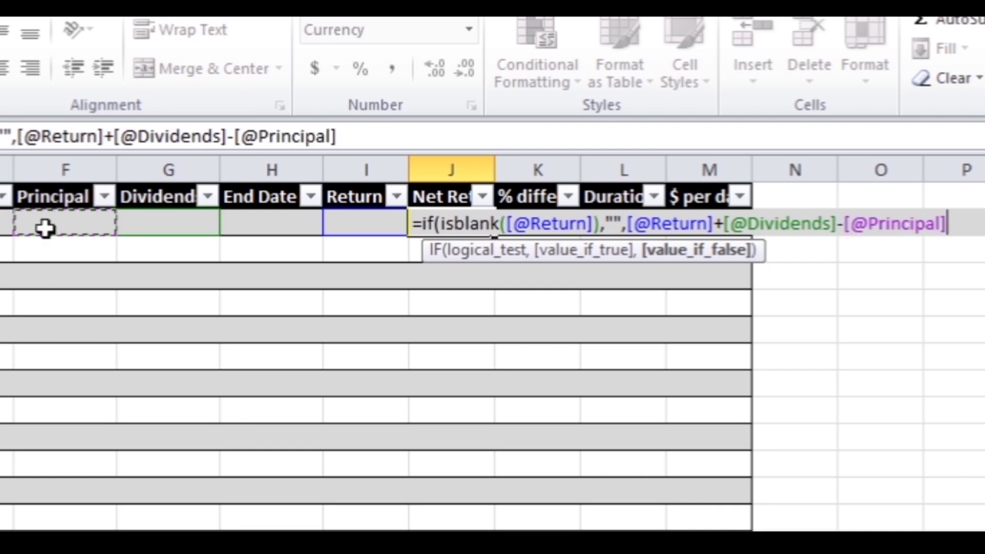
type(")")
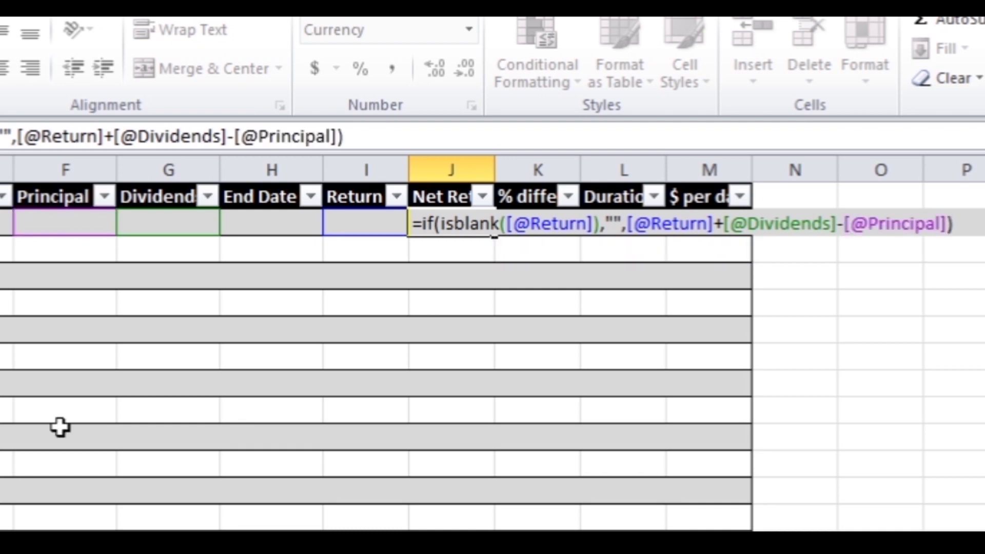
key("Return")
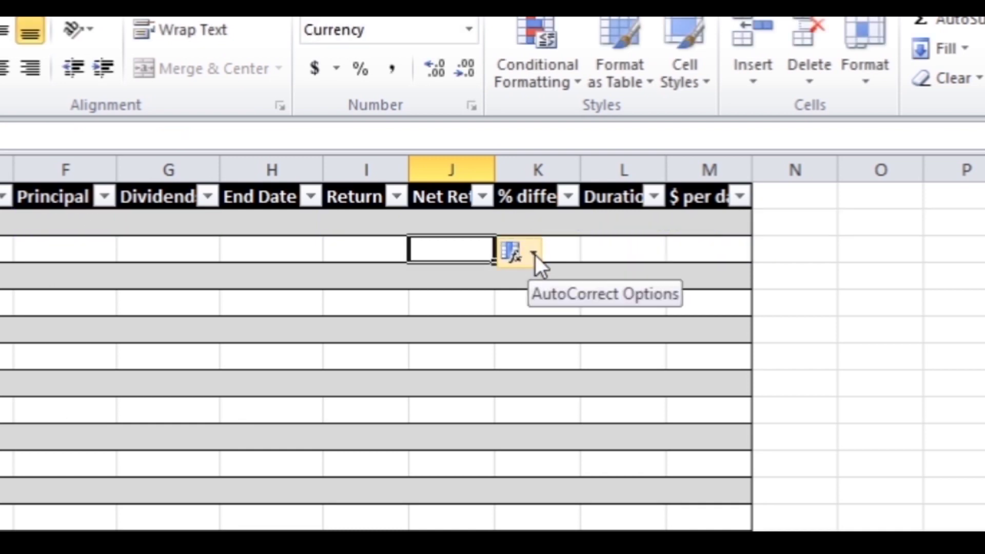
Fill the Net Return formula from J2 down to J22.
left_click(534, 255)
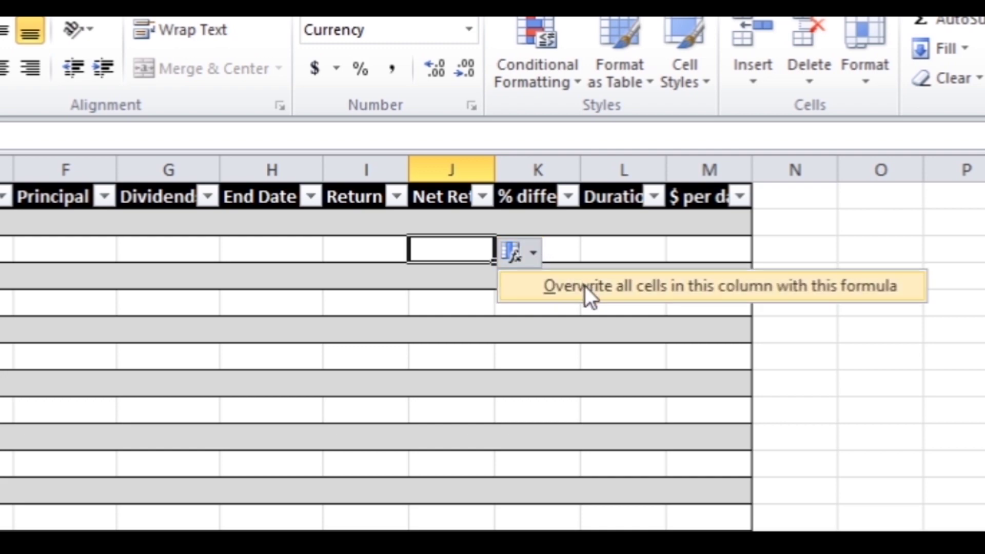
left_click(467, 220)
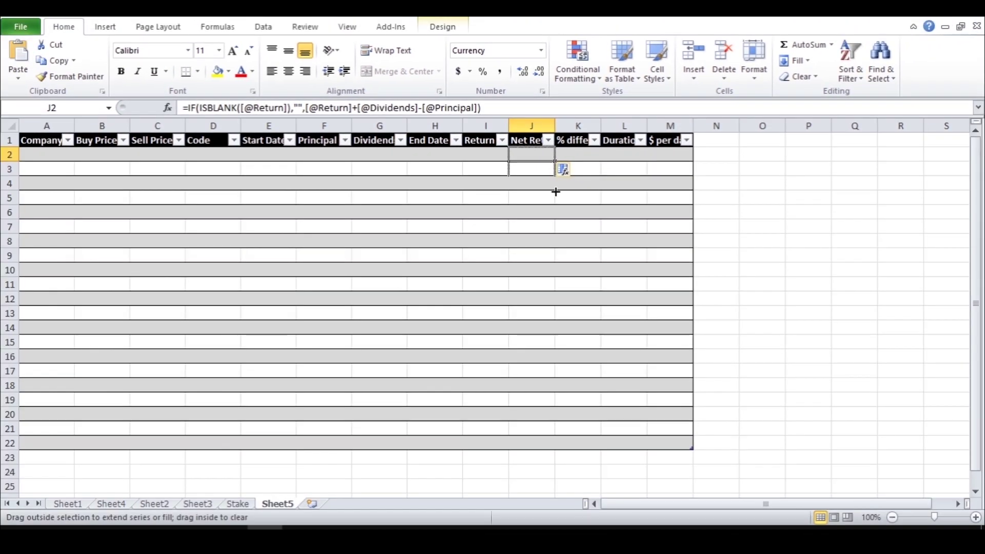
left_click_drag(556, 191, 584, 398)
left_click_drag(570, 446, 571, 446)
Examine the formula in successive cells of the Net Return column, ending back at J2.
left_click(532, 155)
key("Down")
key("Down")
key("Down")
key("Down")
key("Down")
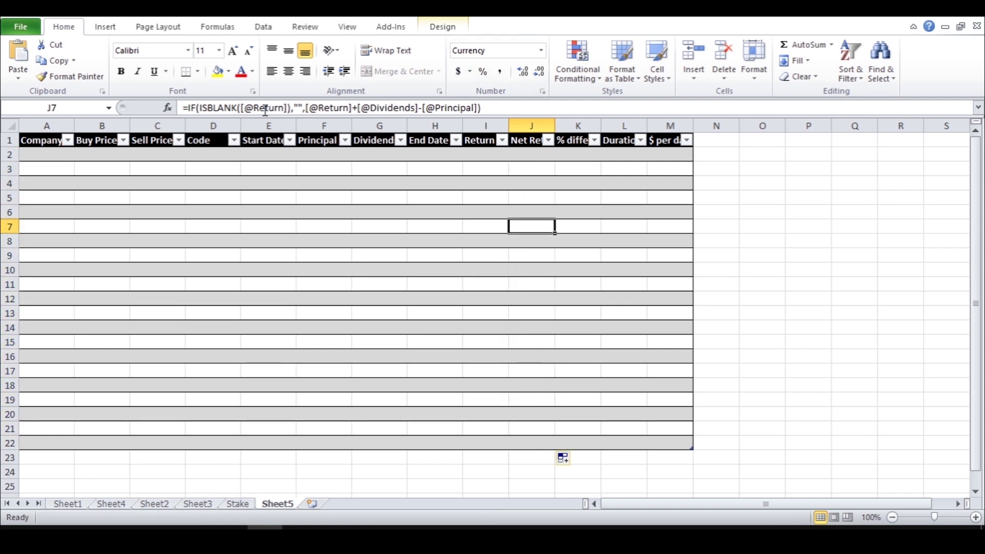
key("Down")
key("Down")
key("Down")
key("Down")
key("Down")
key("Up")
key("Up")
key("Up")
key("Up")
key("Up")
key("Up")
key("Up")
key("Up")
key("Up")
key("Up")
key("Down")
key("Down")
key("Down")
key("Down")
key("Down")
key("Up")
key("Up")
key("Up")
key("Up")
key("Up")
key("Left")
key("Right")
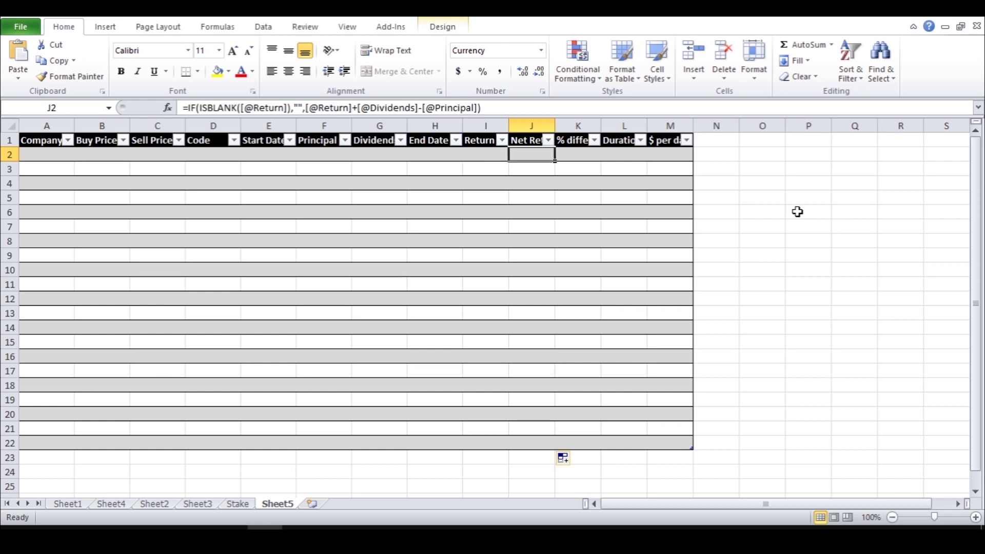
key("Right")
key("Right")
key("Right")
key("Left")
key("Left")
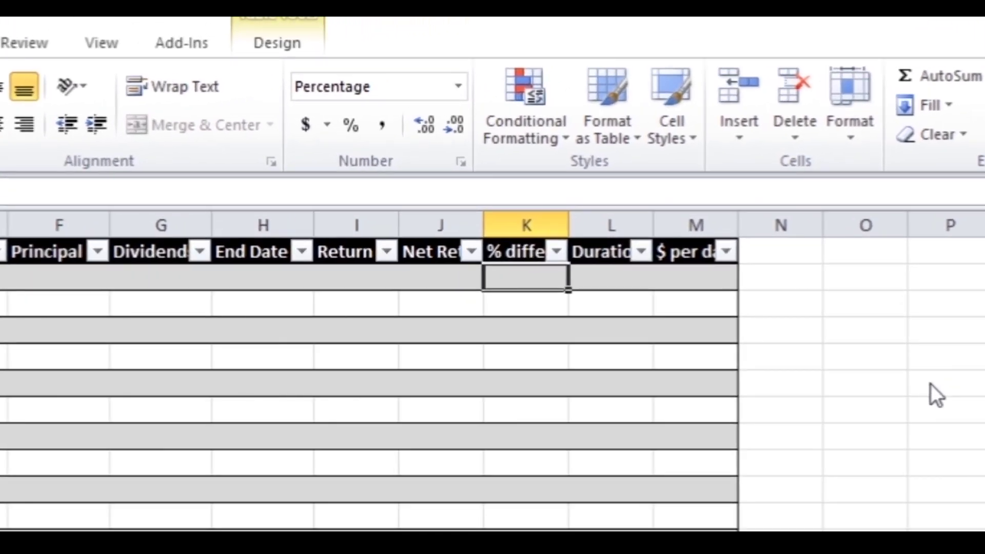
type("=if(")
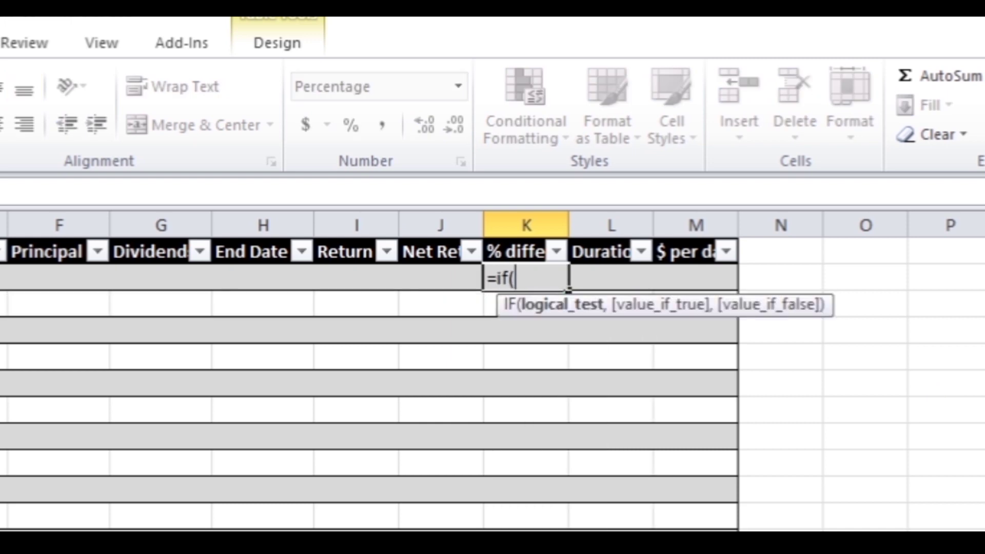
type("isblank(")
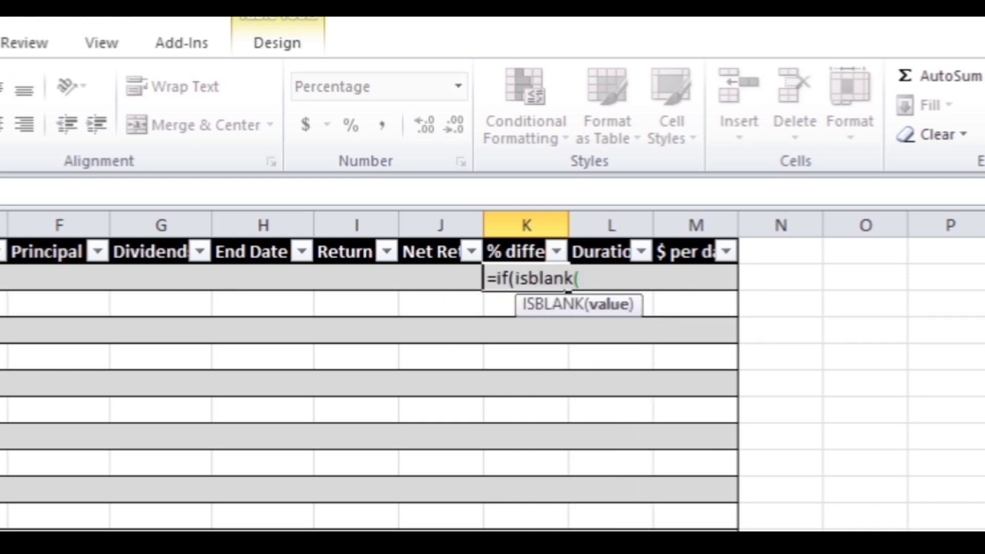
left_click(358, 277)
type(")")
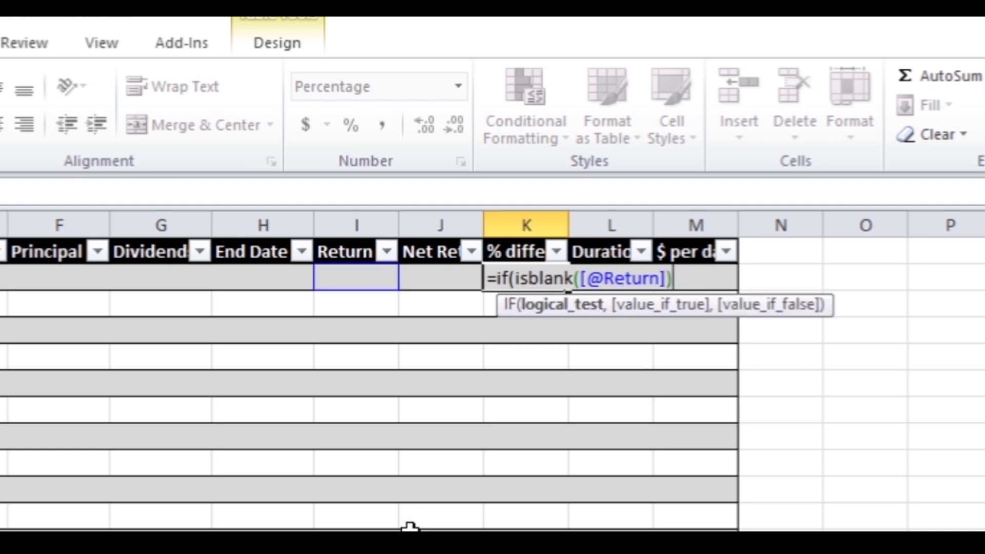
type(",\"\",")
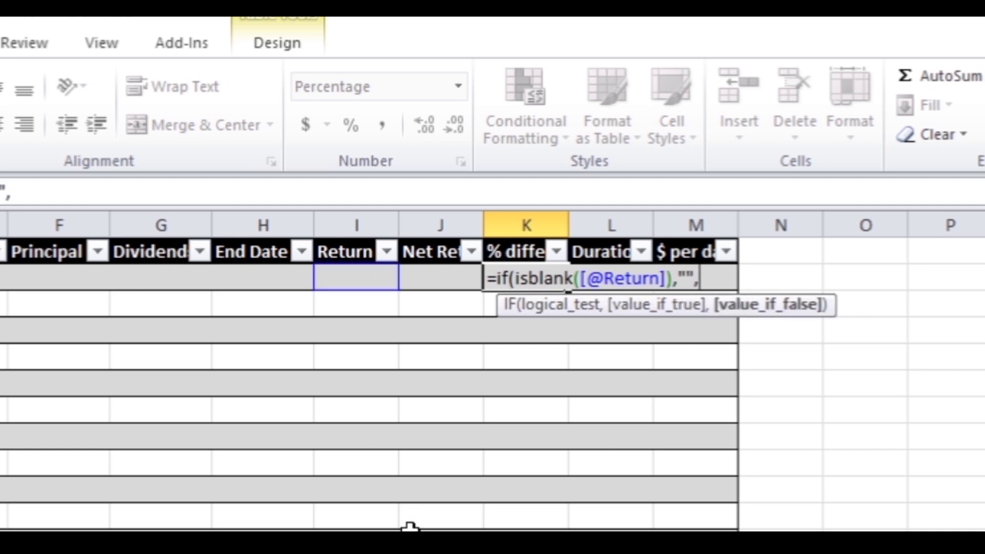
left_click(457, 278)
type("/")
left_click(58, 280)
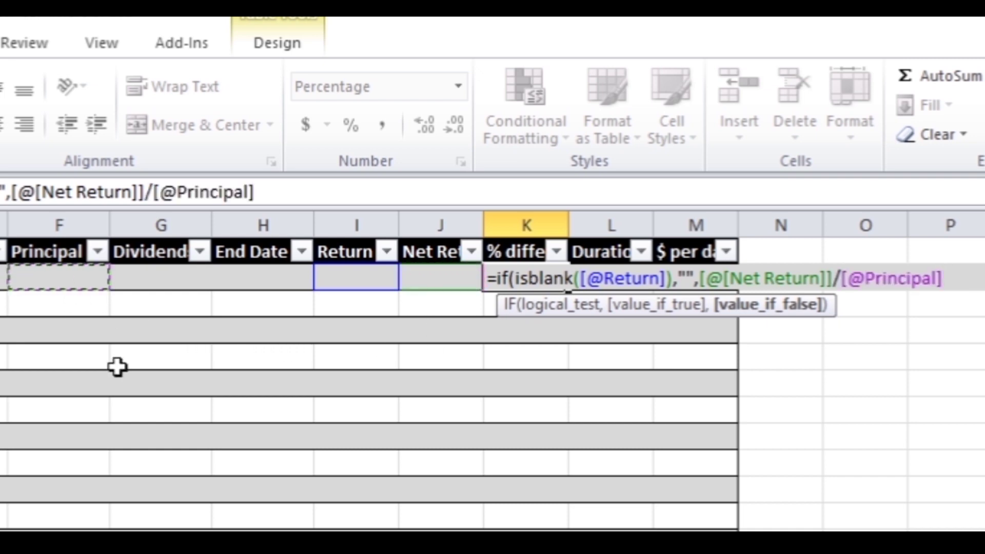
type(")")
key("ctrl+Return")
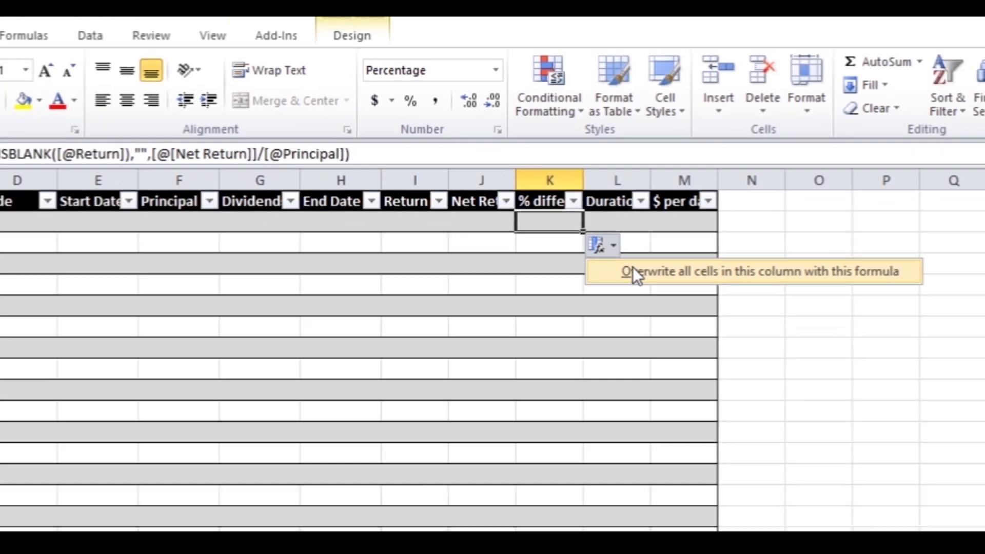
Overwrite all cells in the % difference column with the K2 formula and check several of them.
left_click(632, 345)
left_click(535, 306)
left_click(586, 196)
left_click(583, 227)
left_click(583, 270)
left_click(584, 299)
left_click(585, 341)
left_click(594, 404)
left_click(567, 273)
left_click(582, 197)
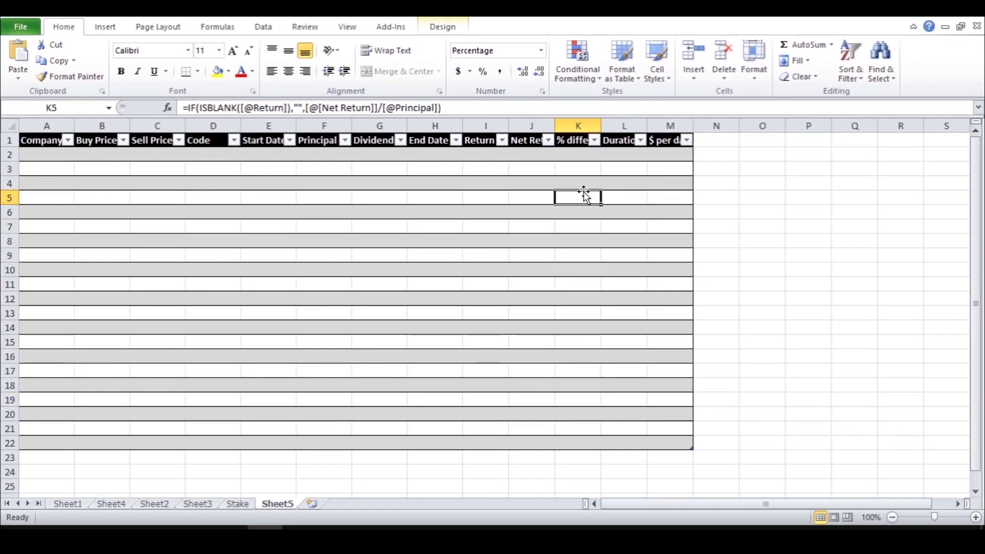
Enter the Duration formula =IF(ISBLANK([@[End Date ]]),"",[@[End Date ]]-[@[Start Date]]) in L2 and overwrite the whole column with it.
left_click(625, 151)
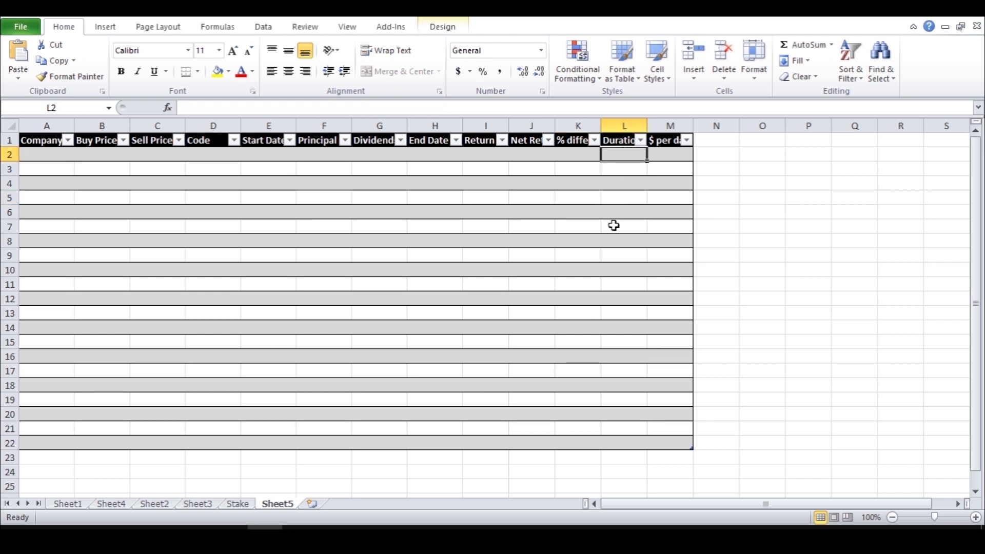
type("=if")
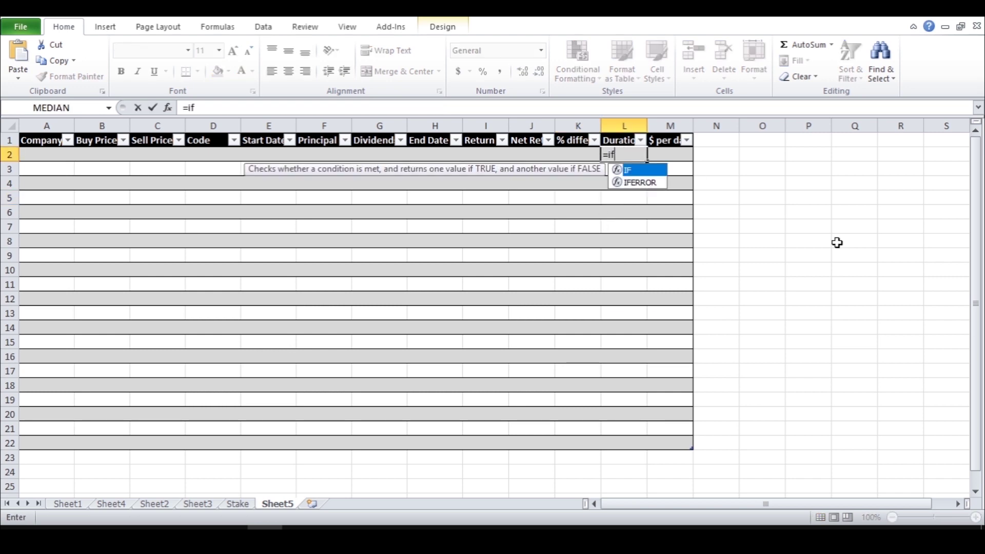
type("(isblank(")
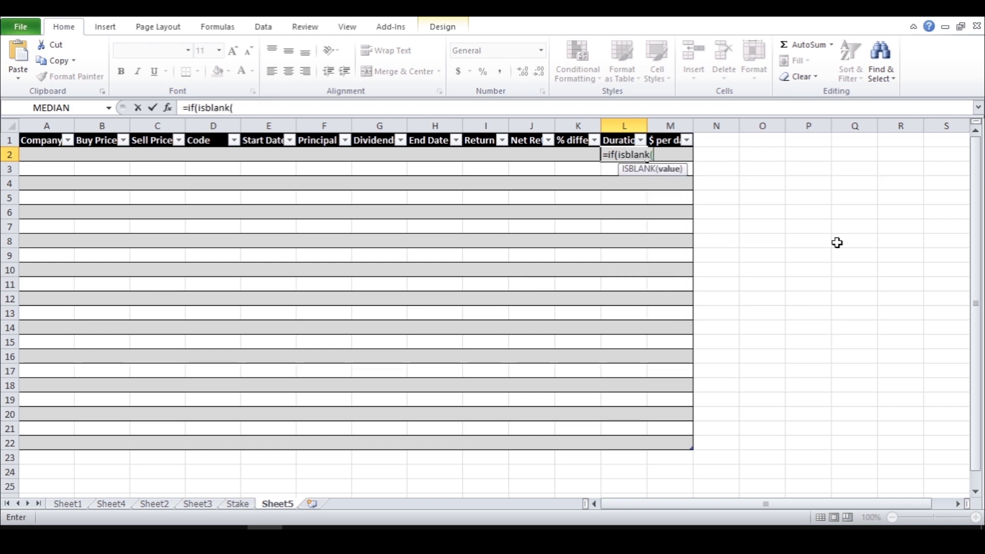
left_click(426, 156)
type(")")
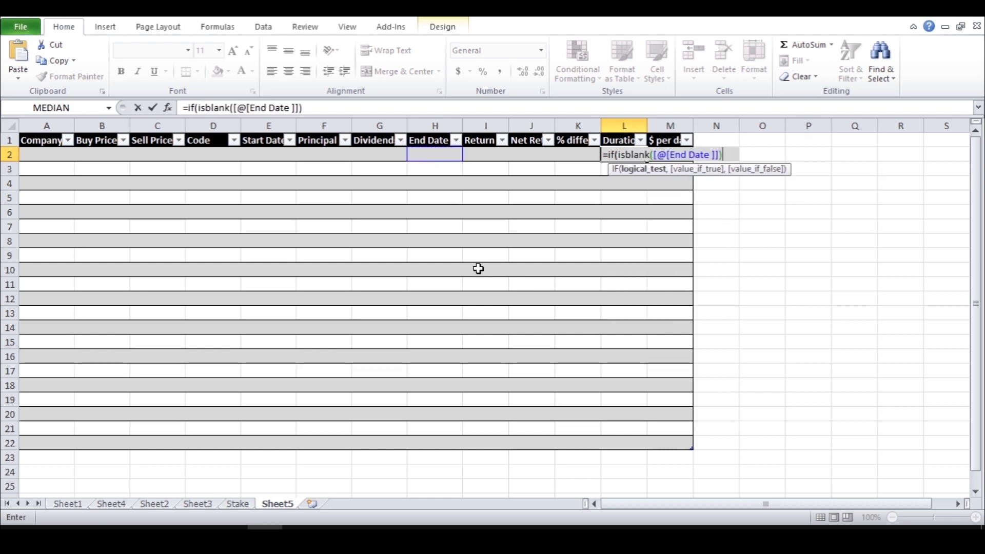
type(",")
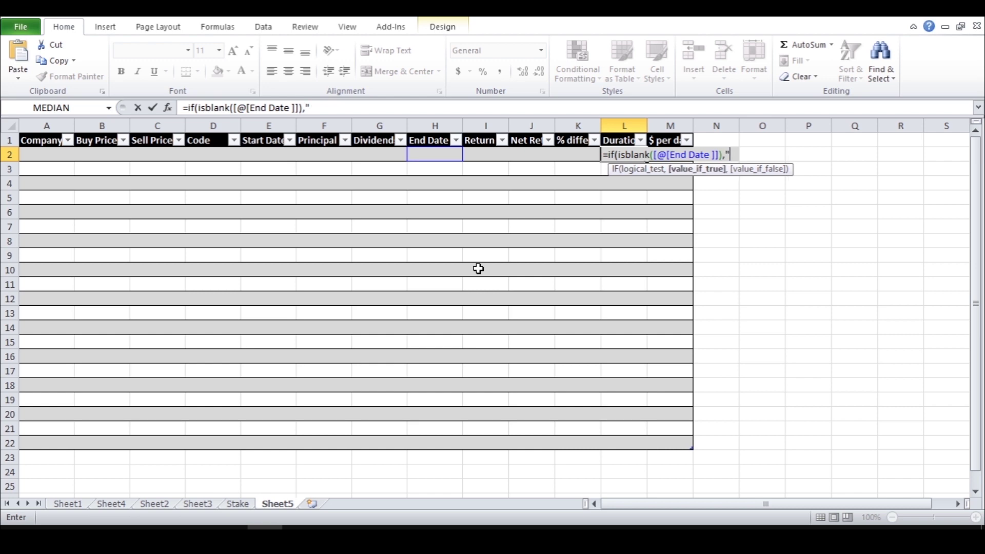
type("\"\",[@[End Date ]]-")
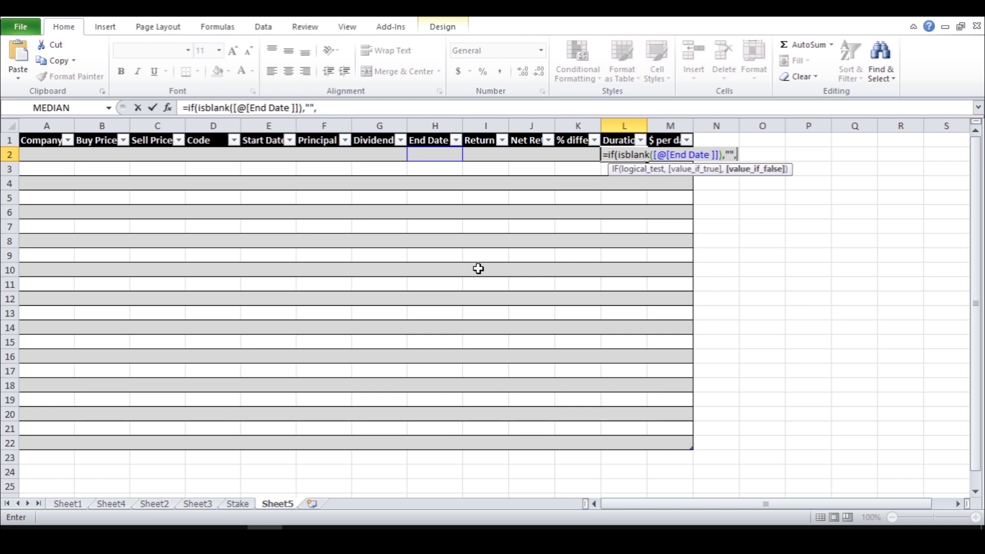
left_click(433, 155)
type("-")
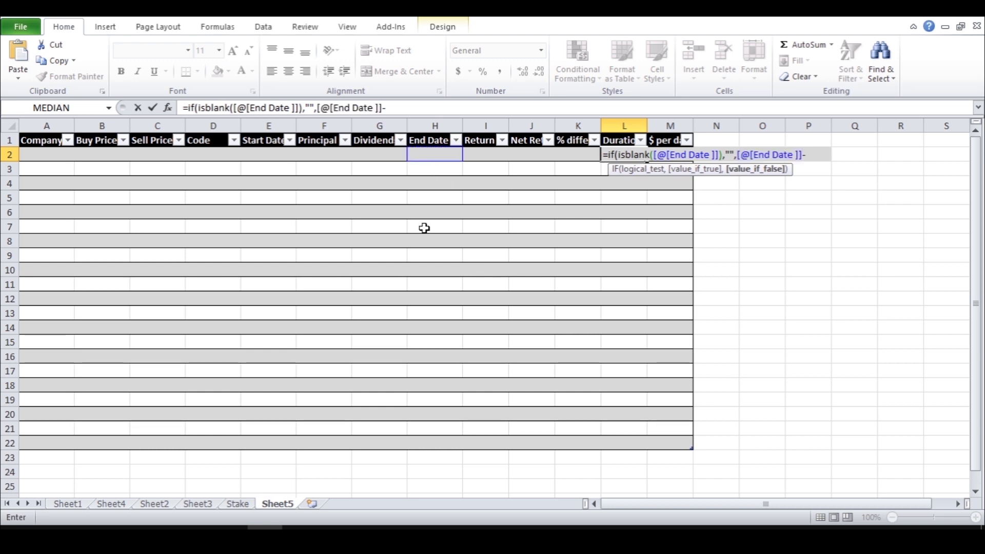
left_click(274, 154)
type(")")
key("Return")
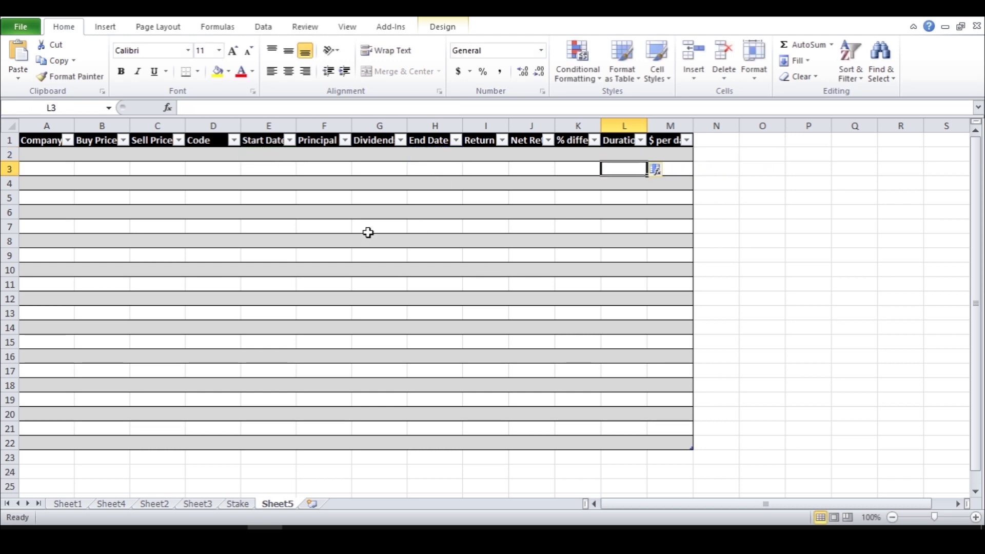
left_click(662, 172)
left_click(685, 188)
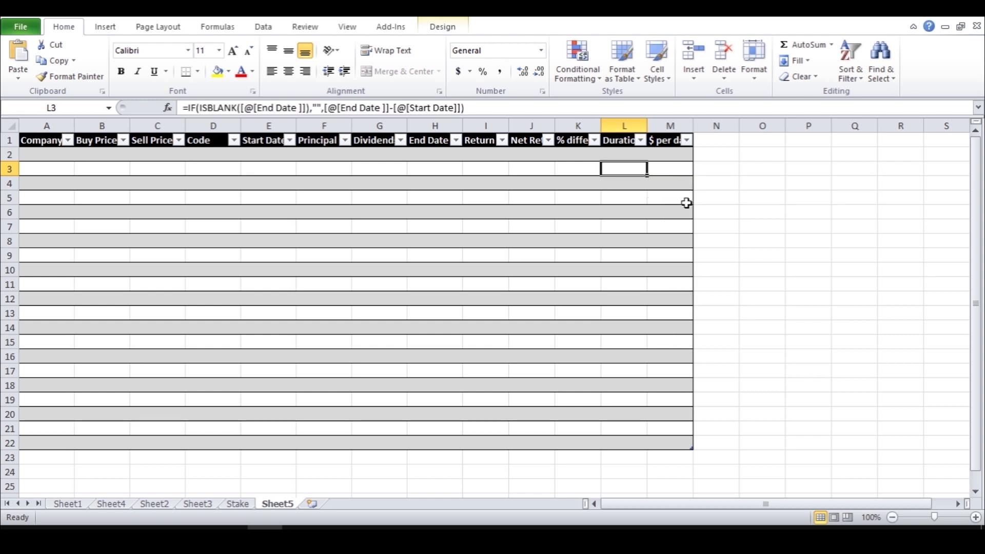
left_click(677, 154)
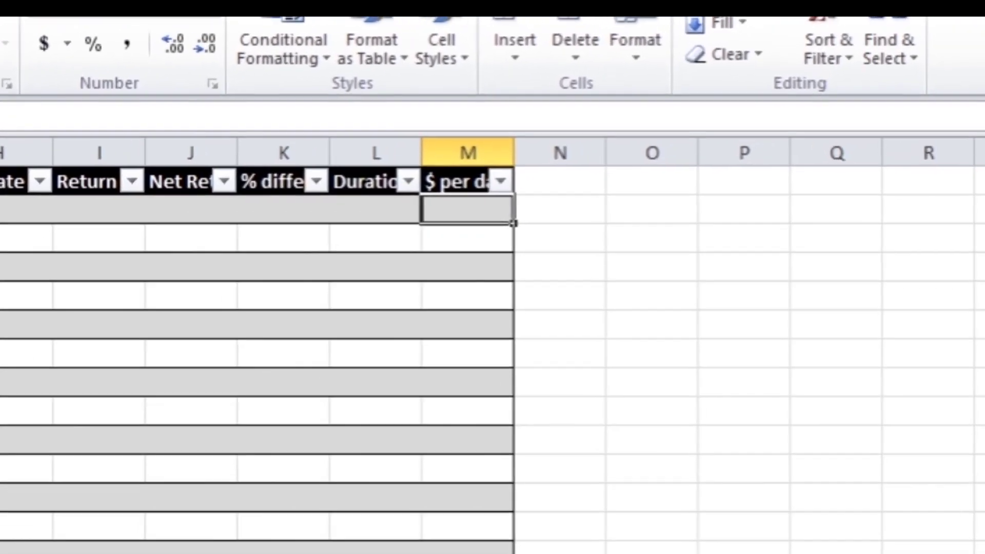
type("=if")
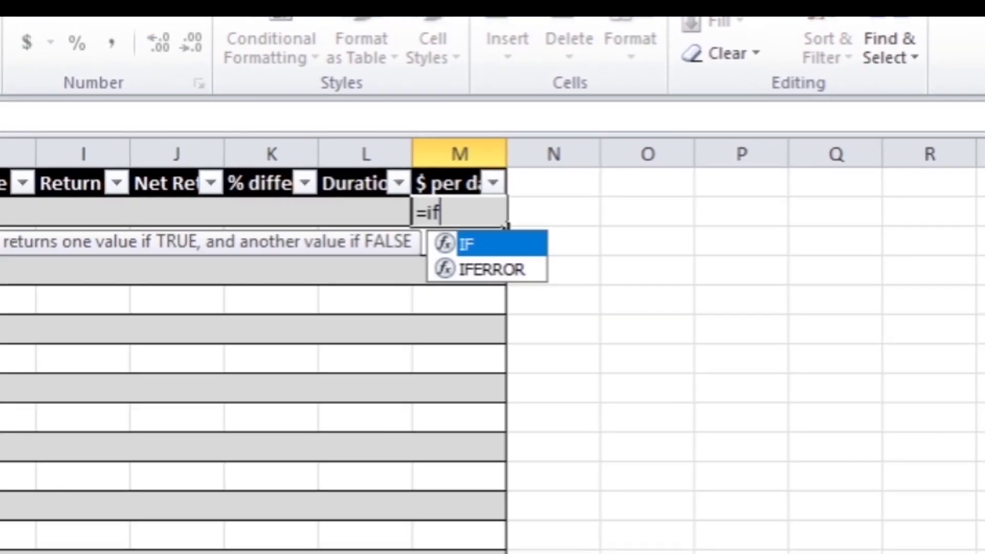
type("(isblank(")
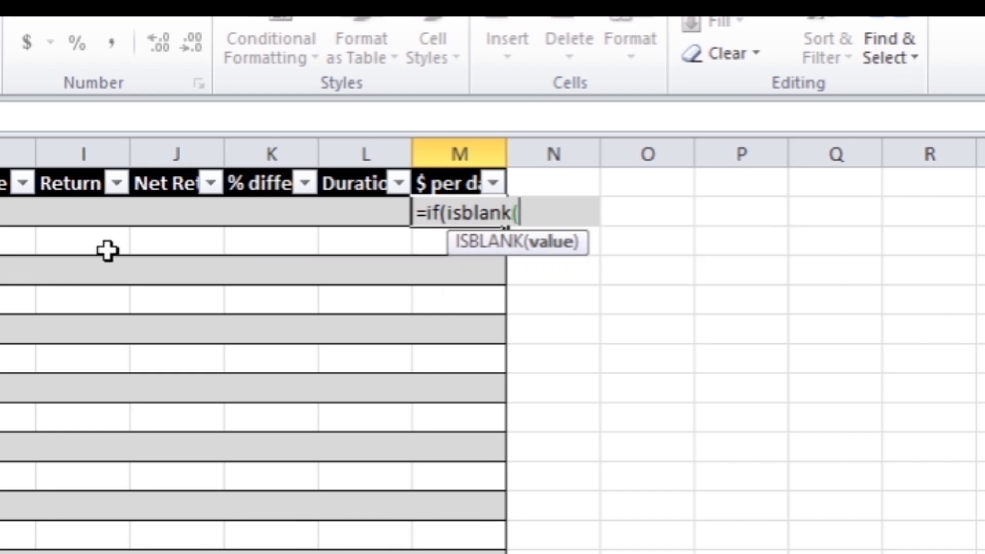
left_click(82, 210)
type("),")
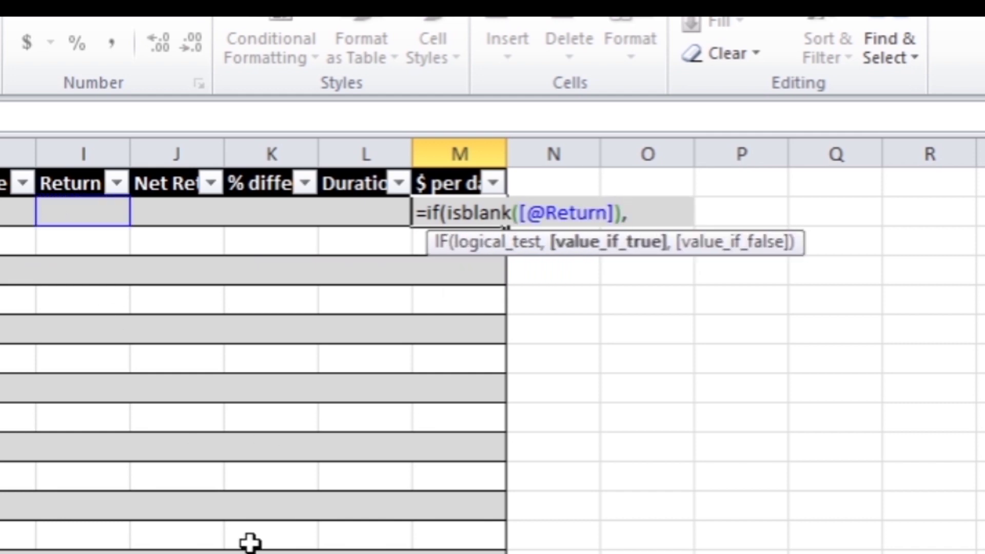
type("\"\",")
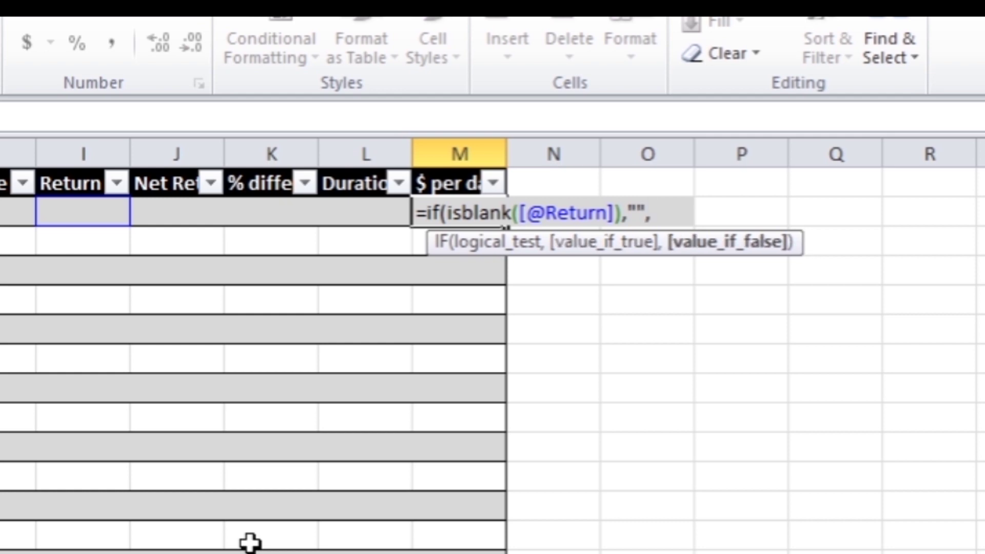
left_click(175, 213)
type("/")
left_click(361, 215)
type(")")
key("Return")
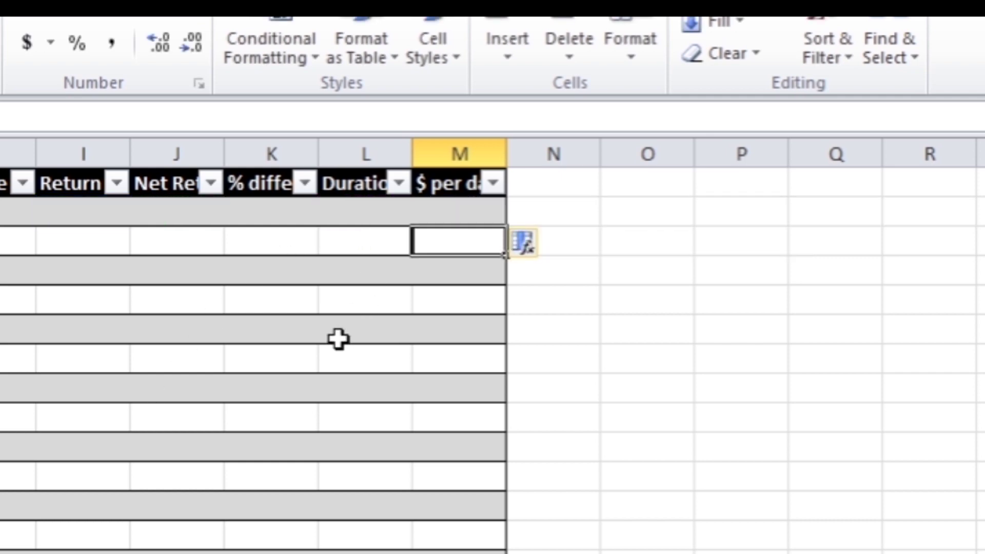
left_click(531, 241)
left_click(606, 280)
left_click(458, 212)
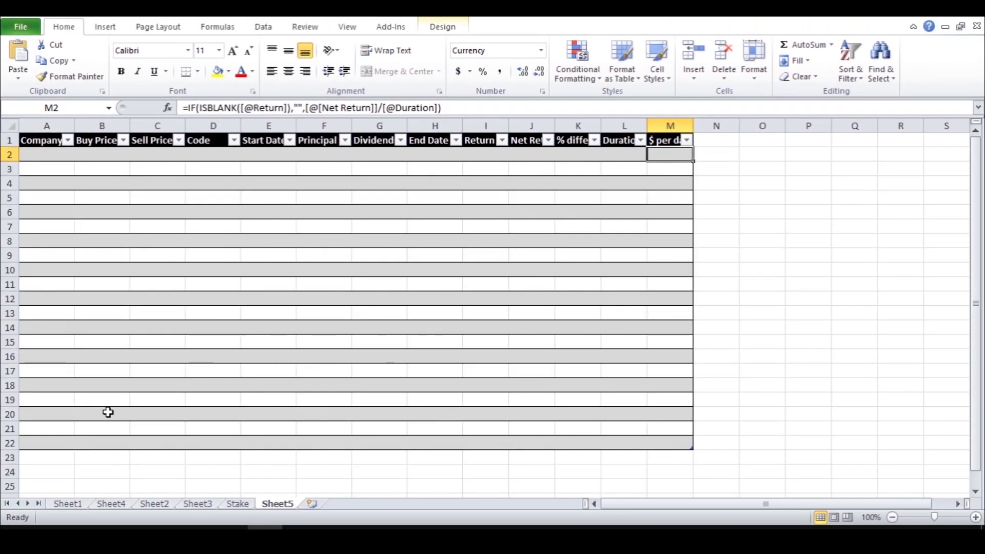
Add a total row at the end of the tracking table.
left_click(536, 329)
left_click(493, 286)
left_click(372, 299)
left_click(471, 244)
left_click(442, 28)
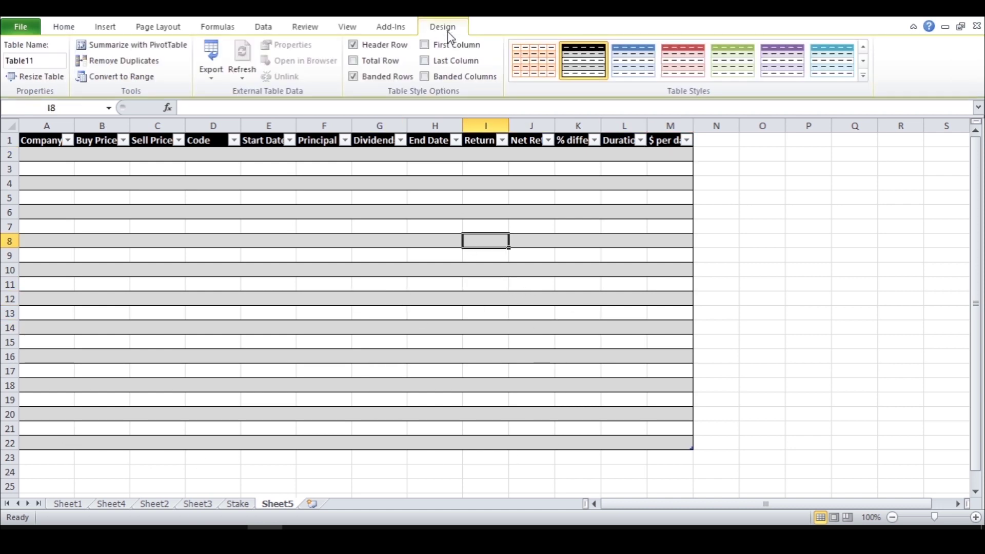
left_click(366, 61)
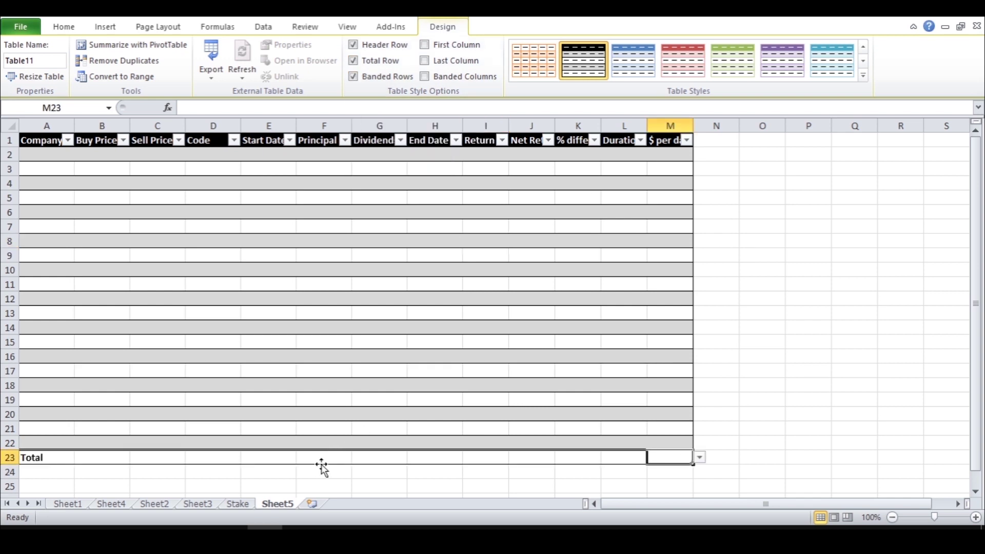
Set the total row to Sum for the Dividends column and the Net Return column.
left_click(382, 457)
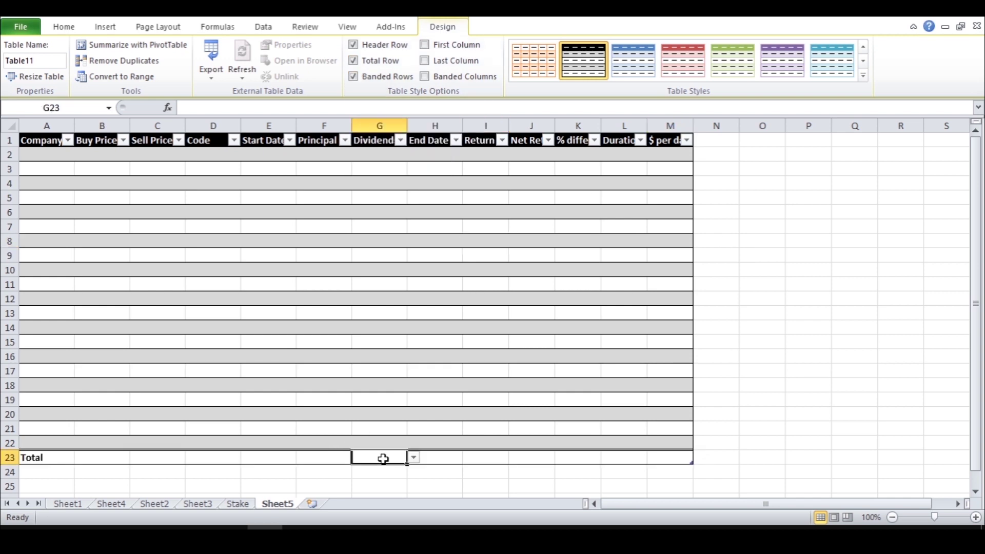
left_click(414, 457)
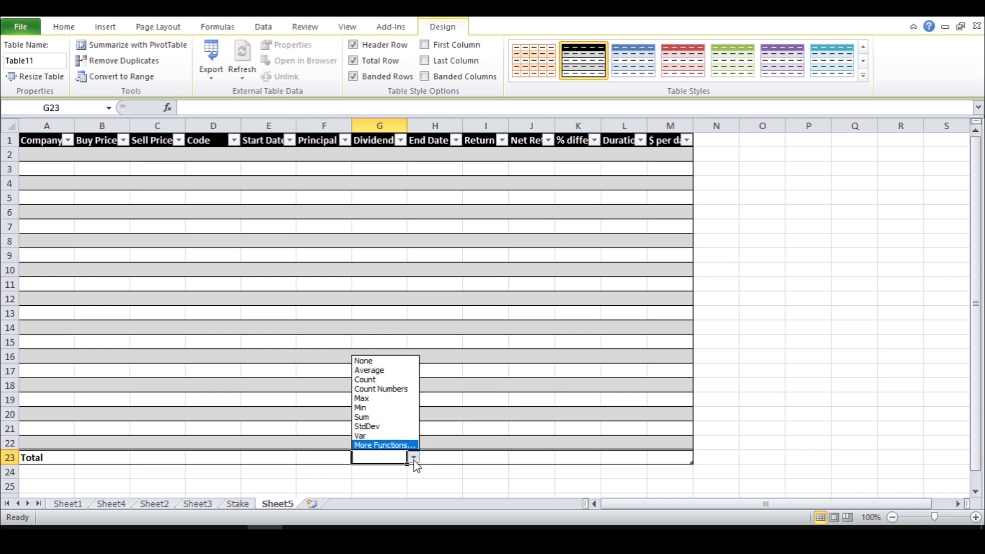
left_click(392, 417)
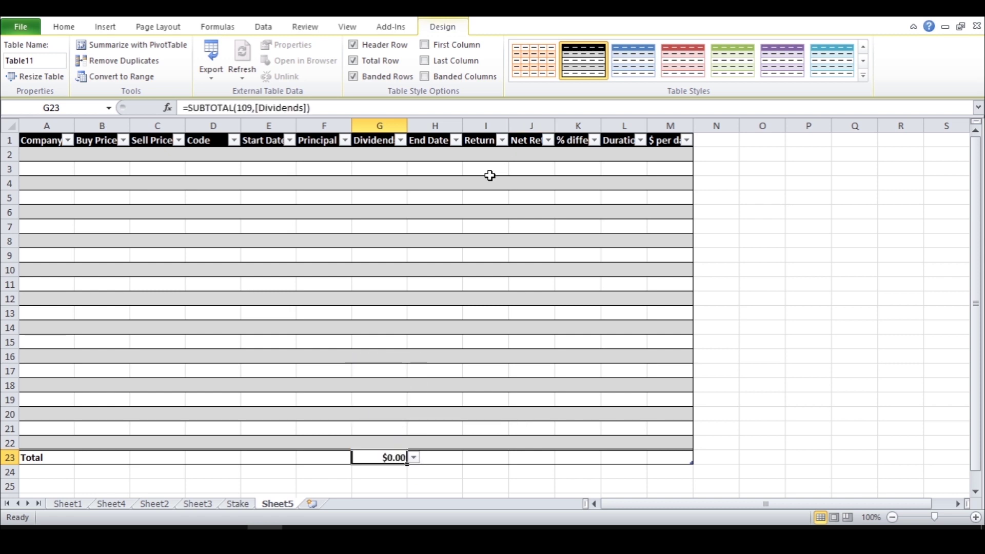
left_click(542, 459)
left_click(562, 458)
left_click(544, 416)
key("Tab")
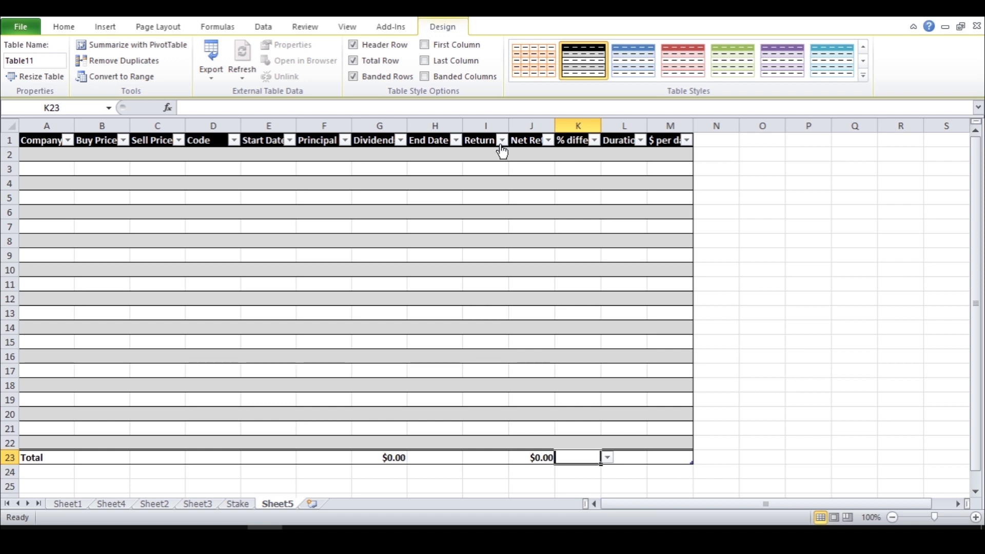
Auto-fit the Company Name, Buy Price, Sell Price and Start Date columns so their headers fit.
left_click_drag(73, 126, 202, 123)
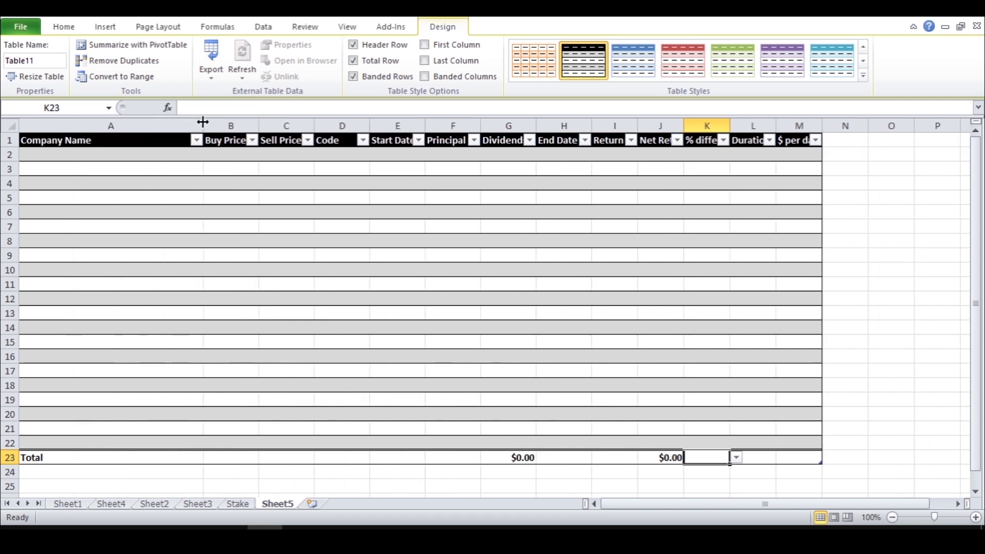
double_click(202, 123)
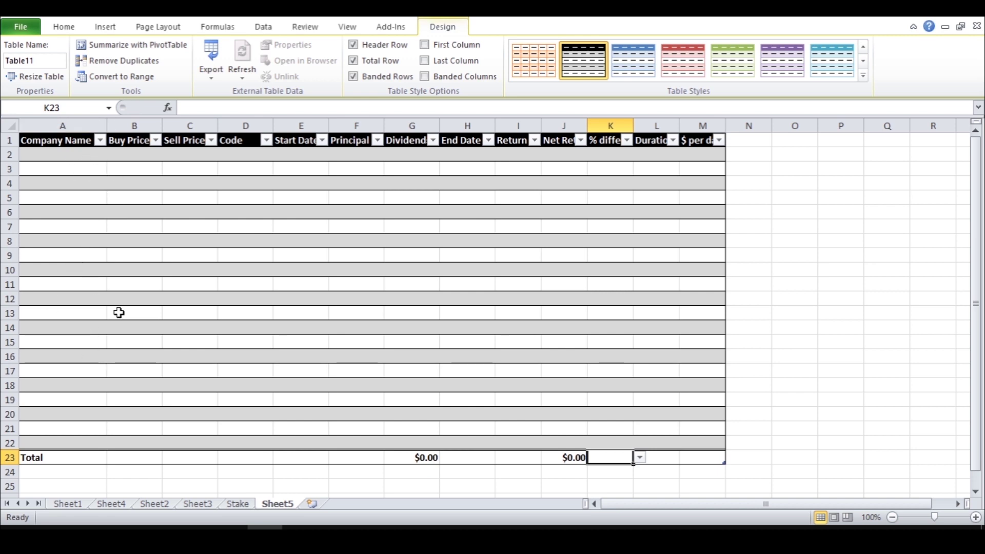
double_click(162, 125)
double_click(217, 126)
double_click(333, 126)
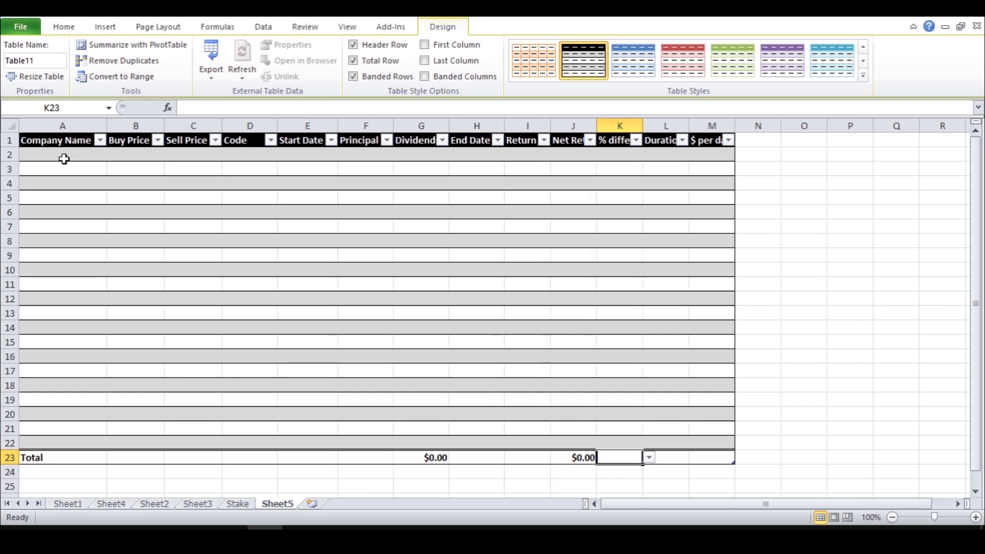
Start a sample trade in row 2 with company name Adobe and a buy price of 5.
left_click(64, 159)
type("Adobe")
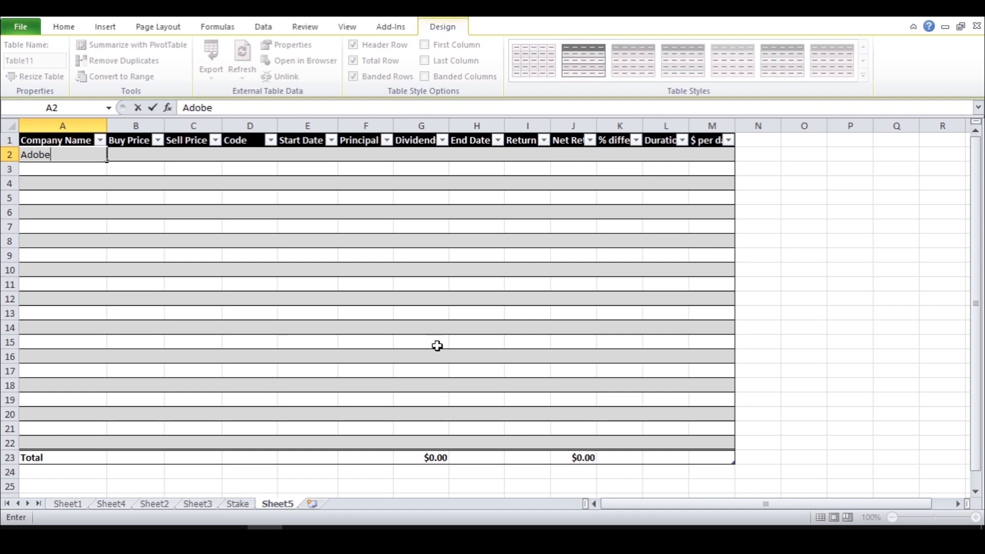
key("Tab")
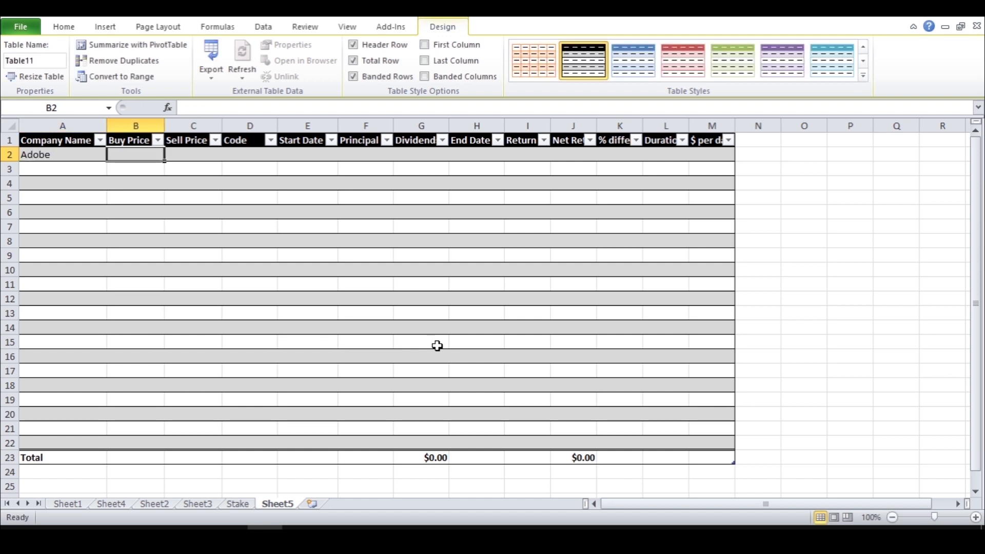
type("5")
key("Return")
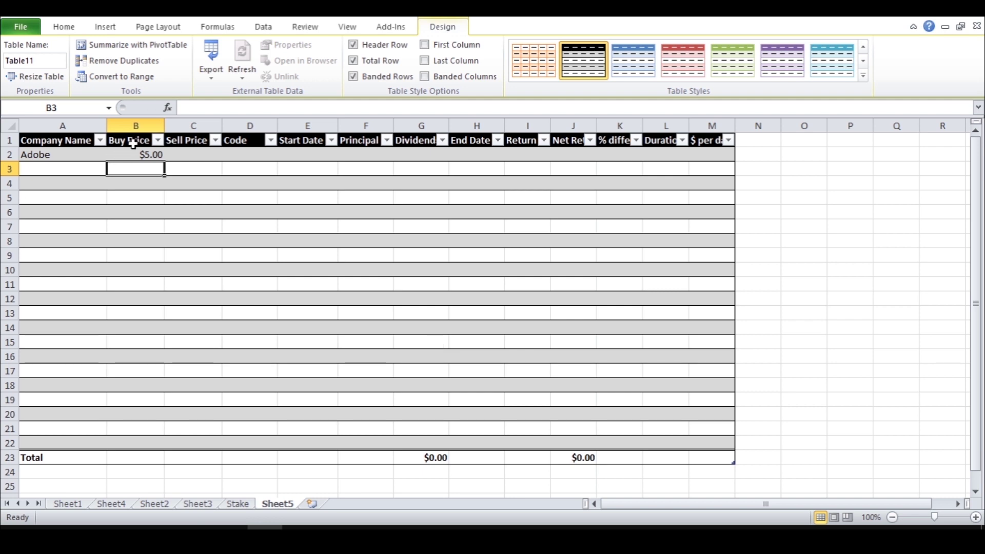
Enter 10 as the Sell Price in the Adobe row.
left_click(72, 29)
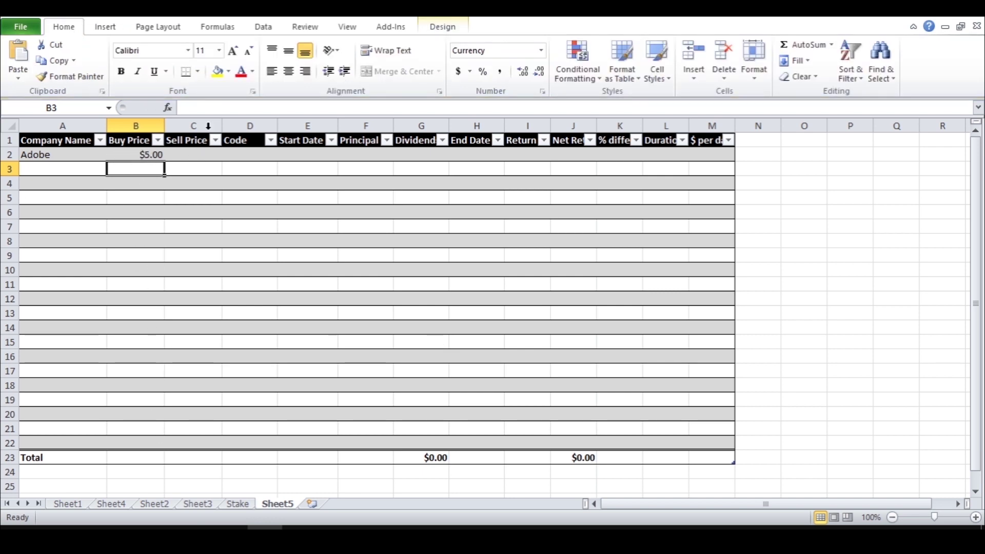
key("Up")
key("Right")
type("10")
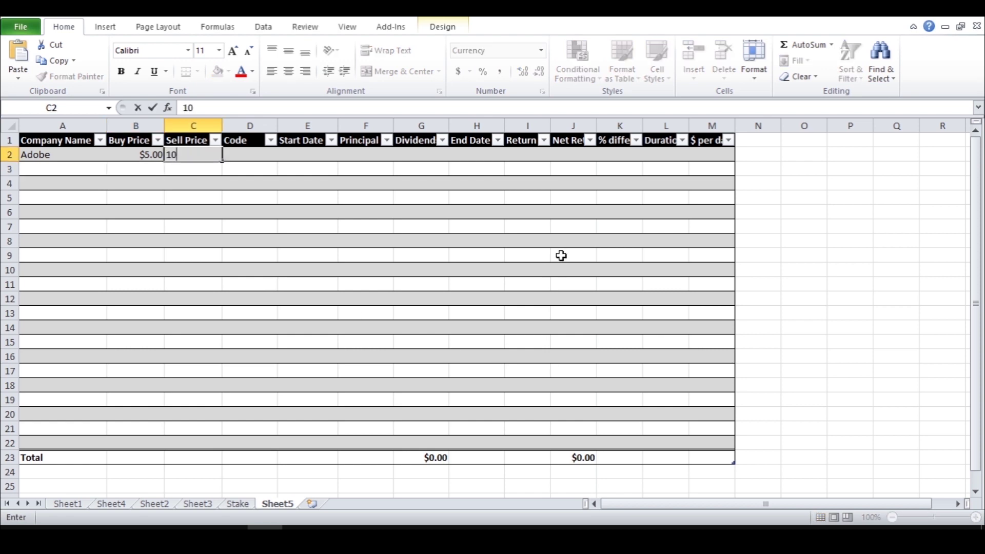
key("Return")
key("Right")
key("Up")
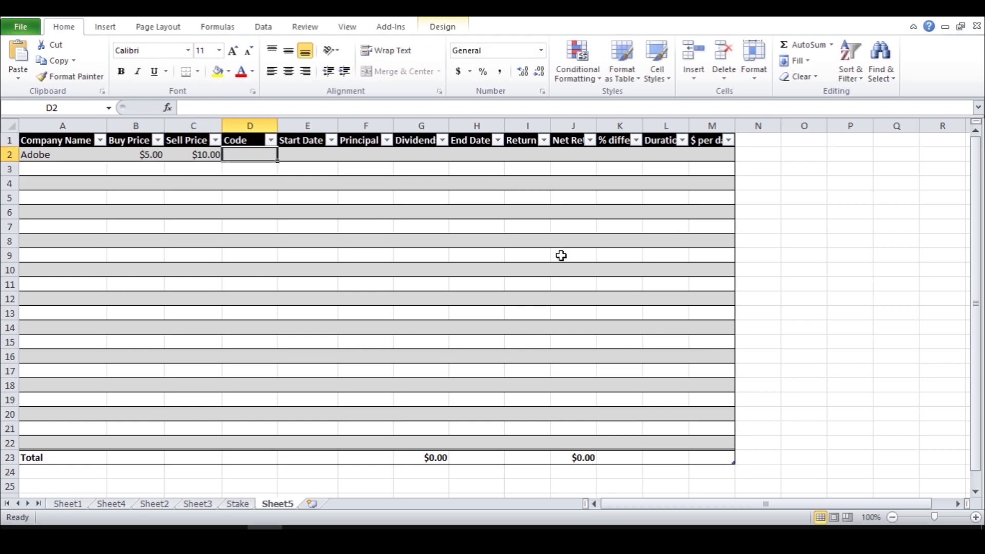
Enter ADBE as the Code and 01/01/2020 as the Start Date in the Adobe row.
type("ADBE")
key("Tab")
type("0")
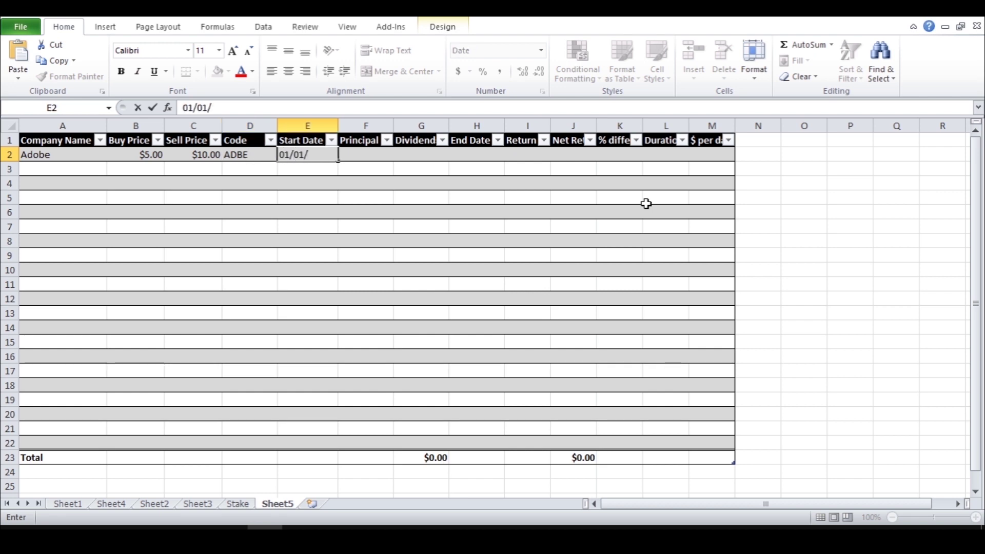
type("1/01/2020")
key("Return")
key("Up")
key("Right")
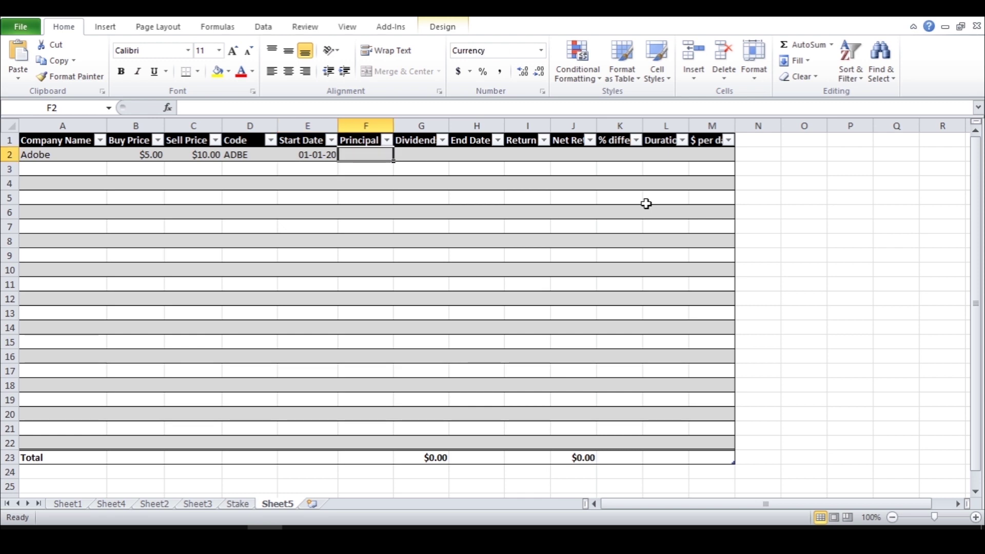
Enter 100 as the Principal and 03/01/2020 as the End Date in the Adobe row.
type("100")
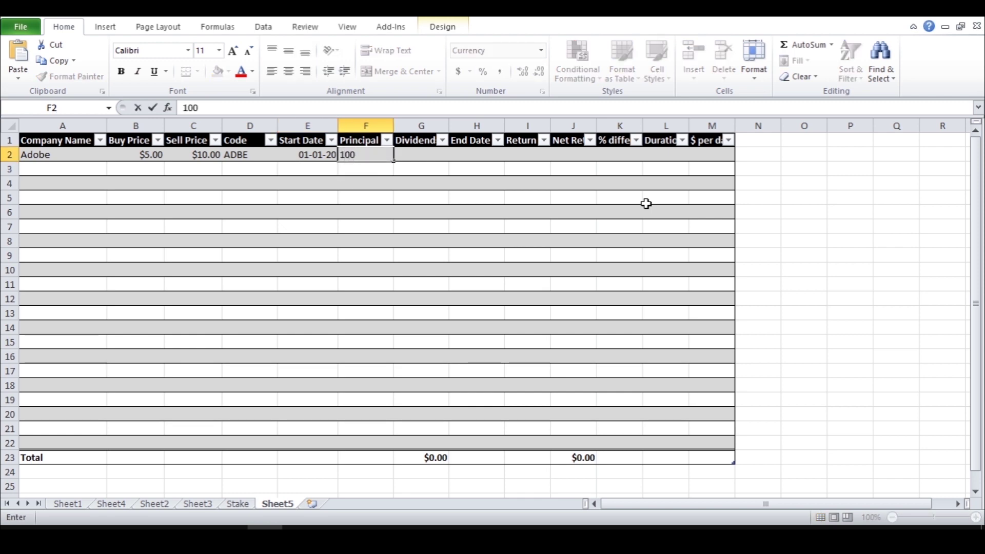
key("Return")
key("Up")
key("Right")
key("Right")
type("03/01")
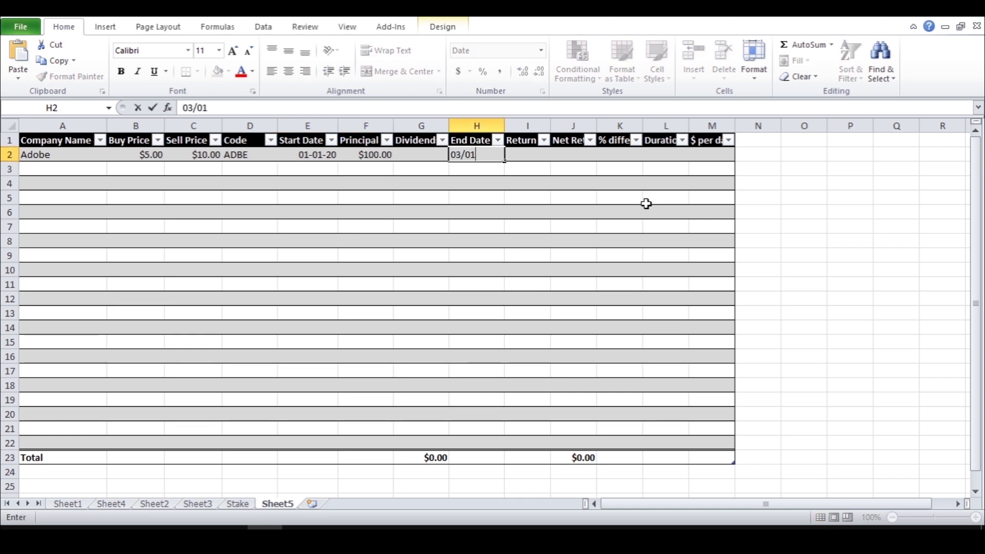
type("/2020")
key("Return")
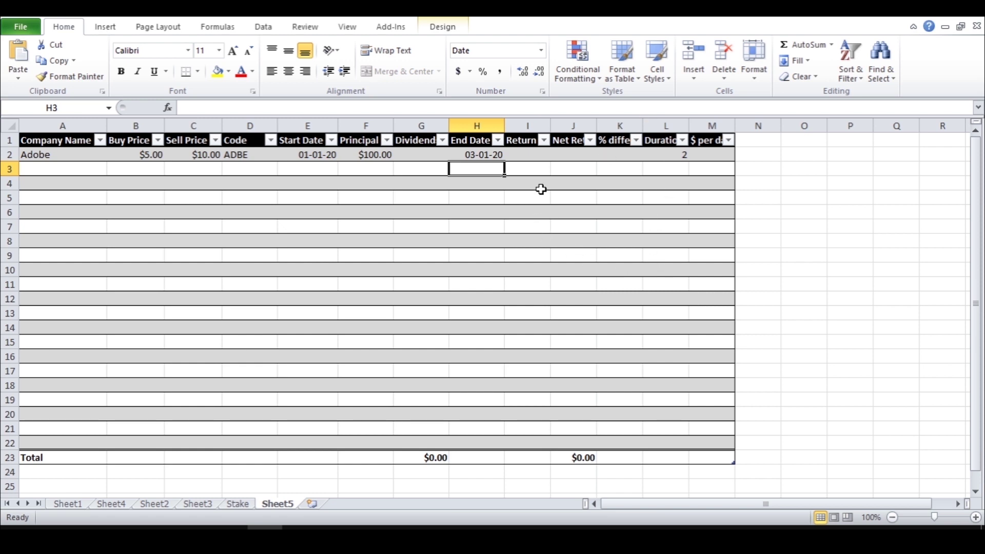
Enter 200 as the Return in the Adobe row.
key("Up")
key("Right")
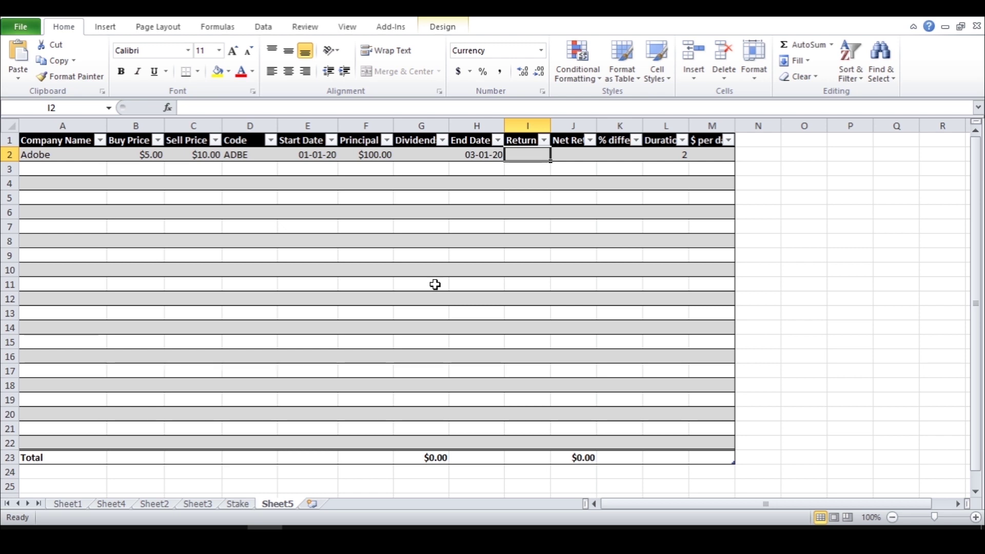
type("200")
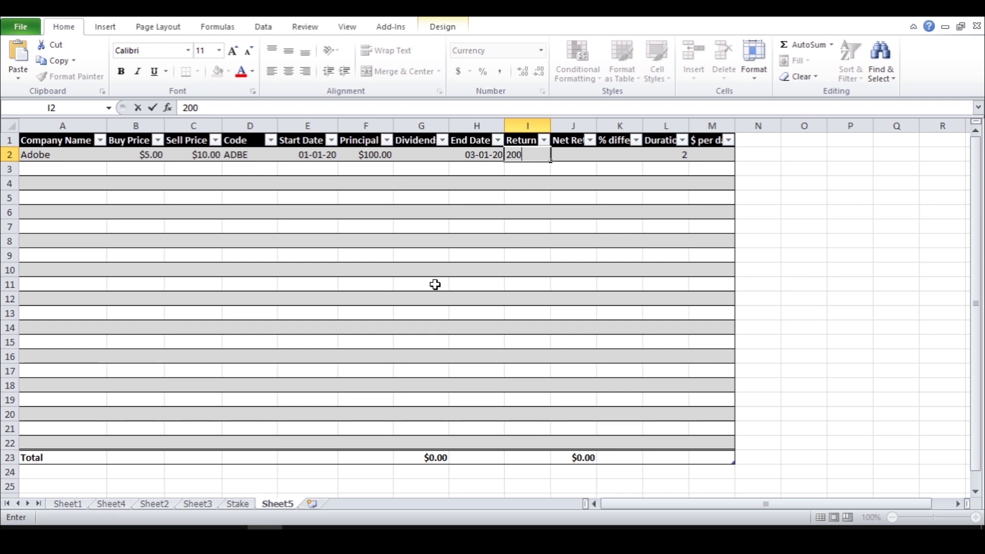
key("Return")
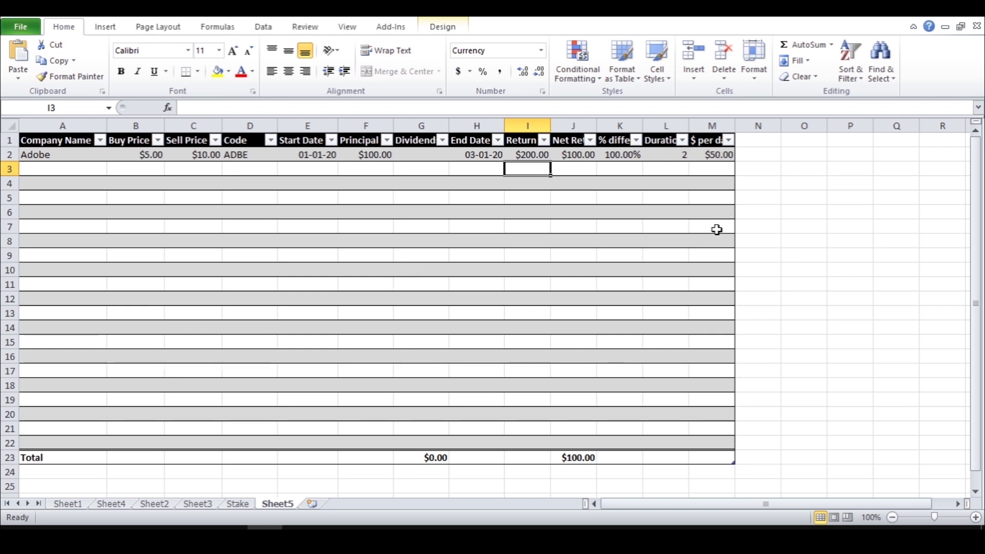
Add a second trade in row 3 with company name Netflix, buy price 50 and sell price 25.
left_click(52, 170)
type("Netflix")
key("Tab")
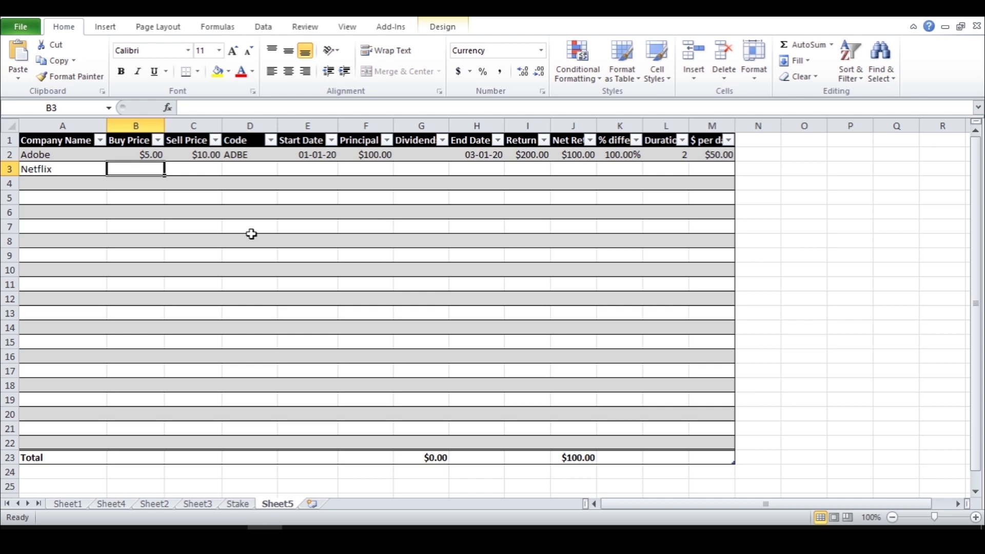
type("50")
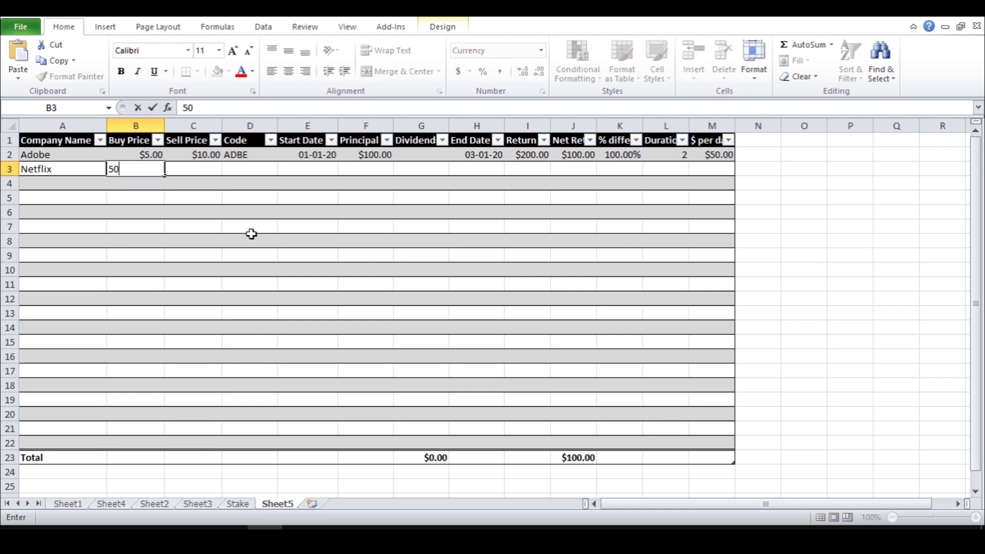
key("Tab")
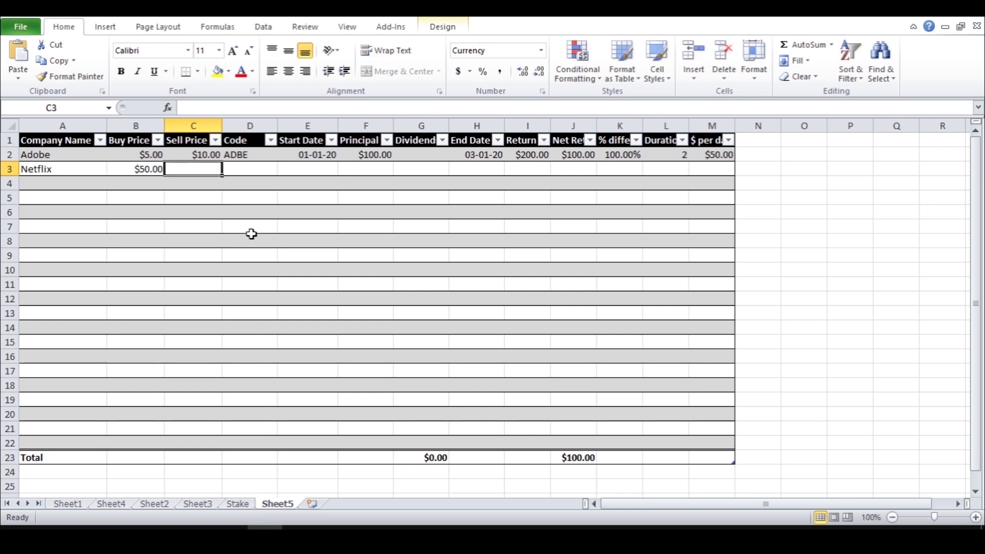
type("25")
key("Tab")
Enter NFLX as the Code and 01/01/2020 as the Start Date in the Netflix row.
type("NFLX")
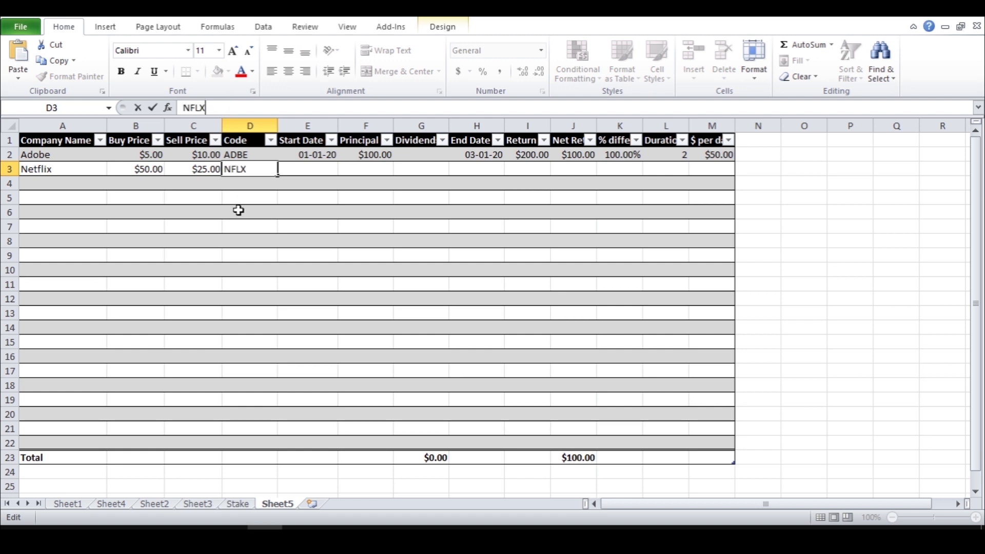
key("Return")
key("Right")
key("Up")
type("01")
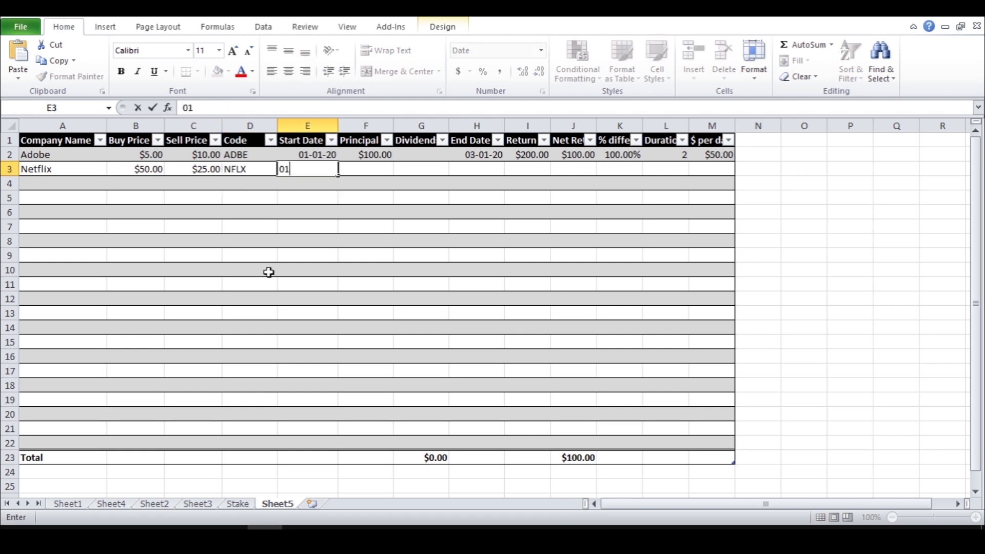
type("/01/2020")
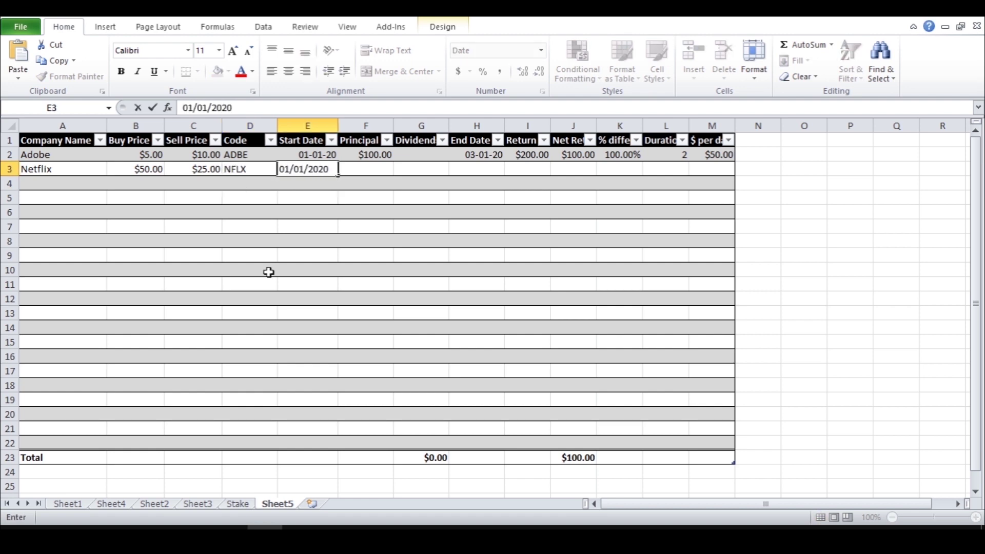
Fill the Netflix row's Principal with 200, Dividend with 50 and End Date with 03/01/20.
key("Tab")
type("200")
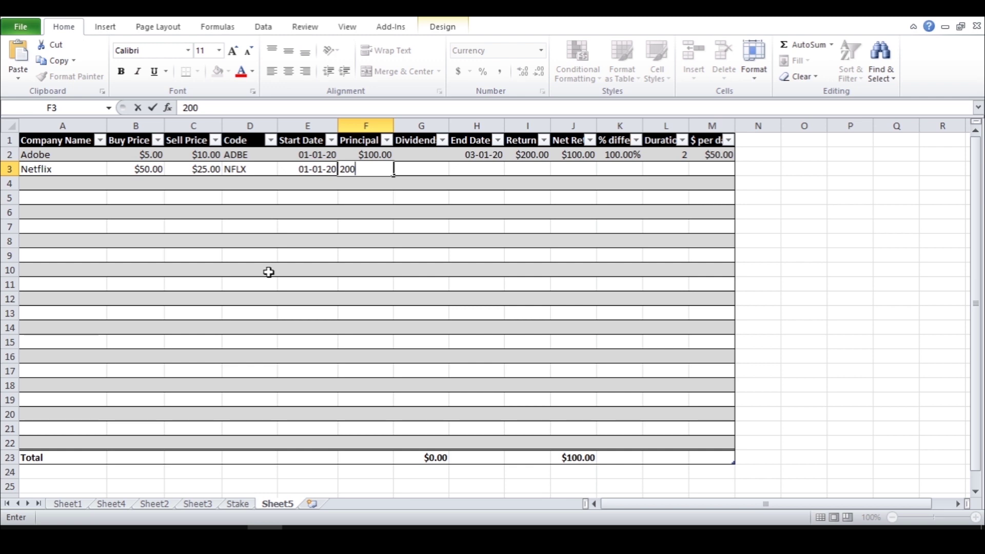
key("Tab")
type("50")
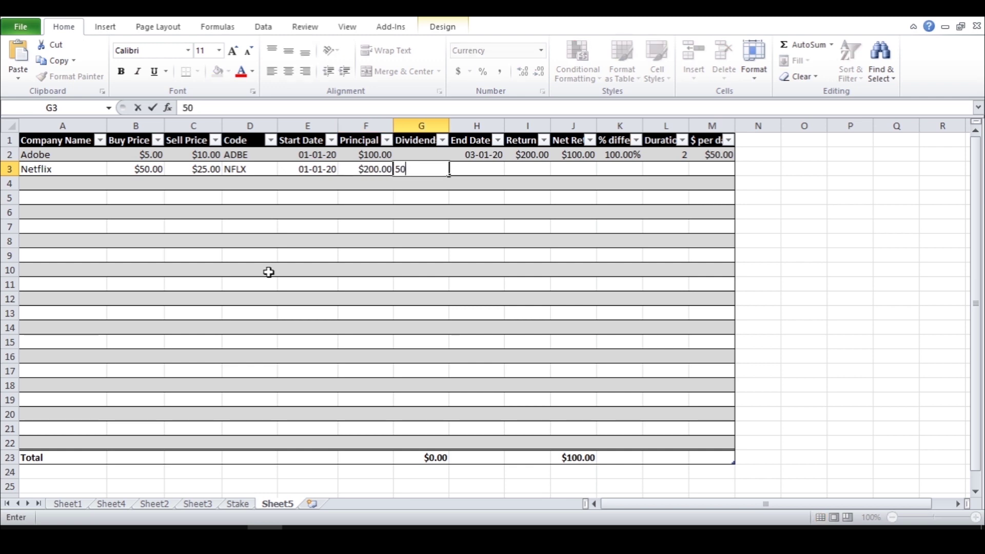
key("Tab")
type("03/01/")
type("20")
Enter 50 as the Return in the Netflix row and replace it with 20.
key("Tab")
type("5")
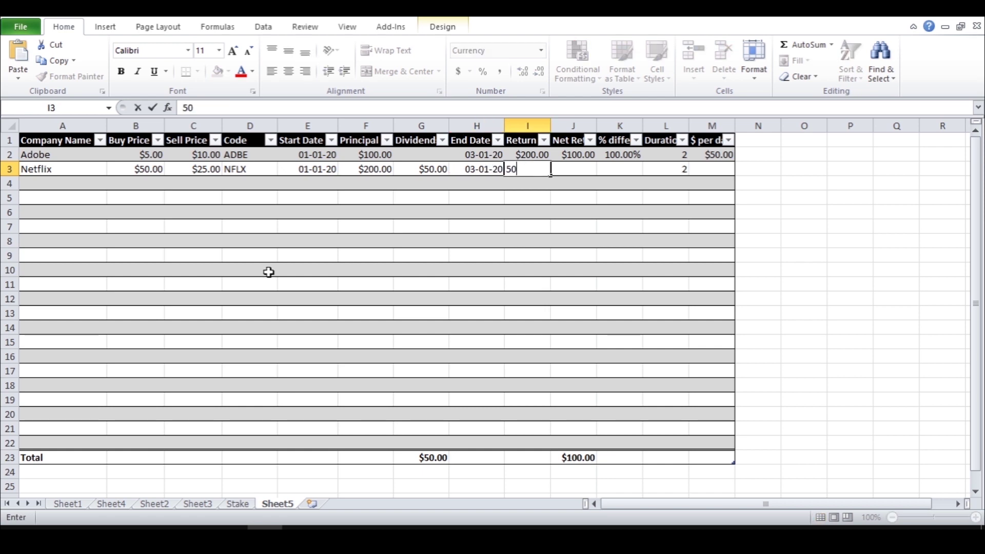
type("0")
key("Return")
key("Up")
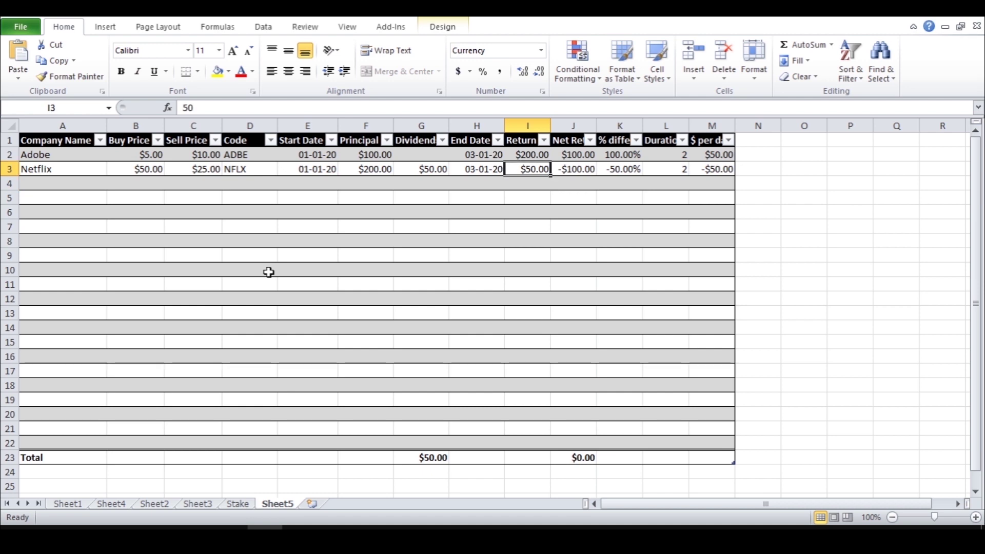
type("20")
key("Return")
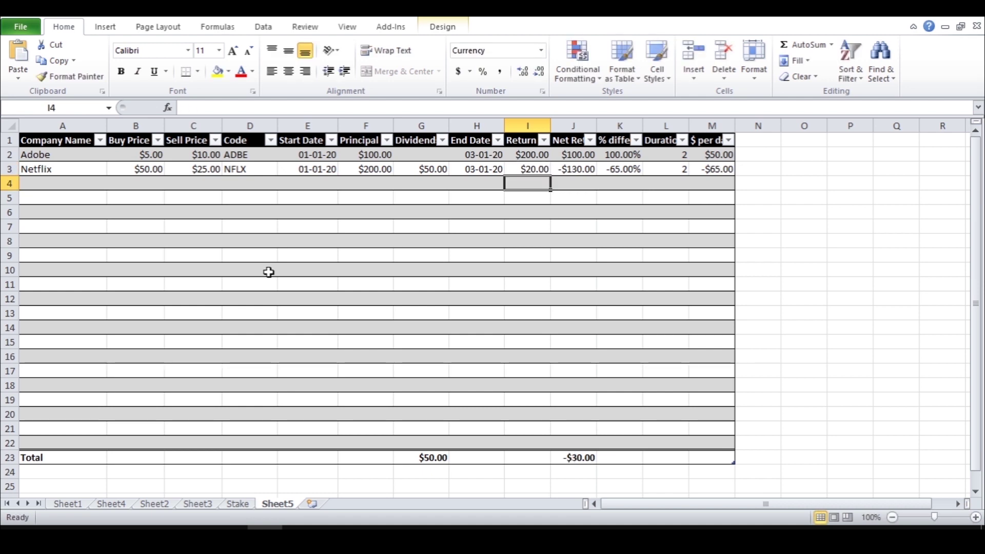
left_click(804, 399)
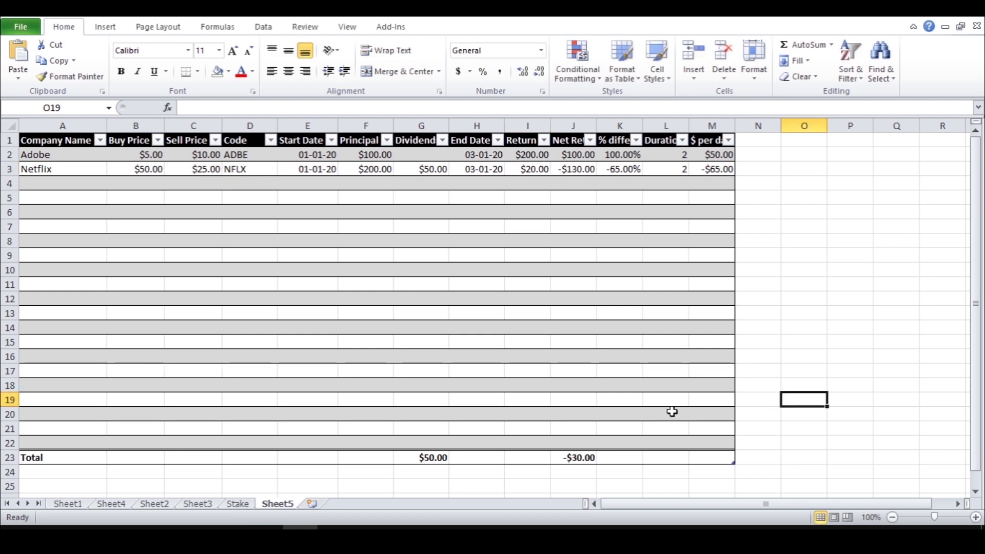
left_click_drag(59, 283, 527, 286)
left_click(527, 272)
Create a formula-based conditional formatting rule for table data rows 2 to 22 with the formula =$I2>$F2.
left_click_drag(53, 154, 705, 447)
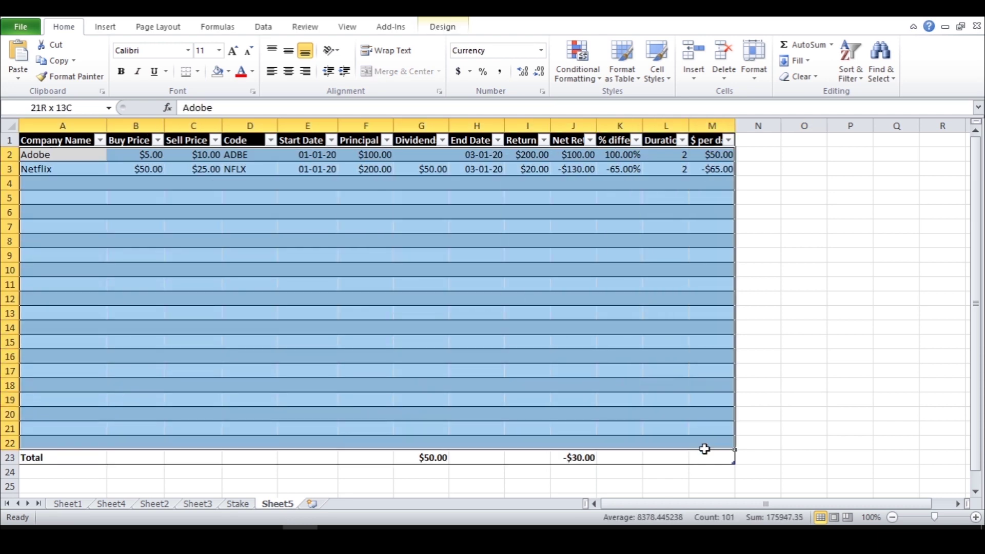
left_click(578, 81)
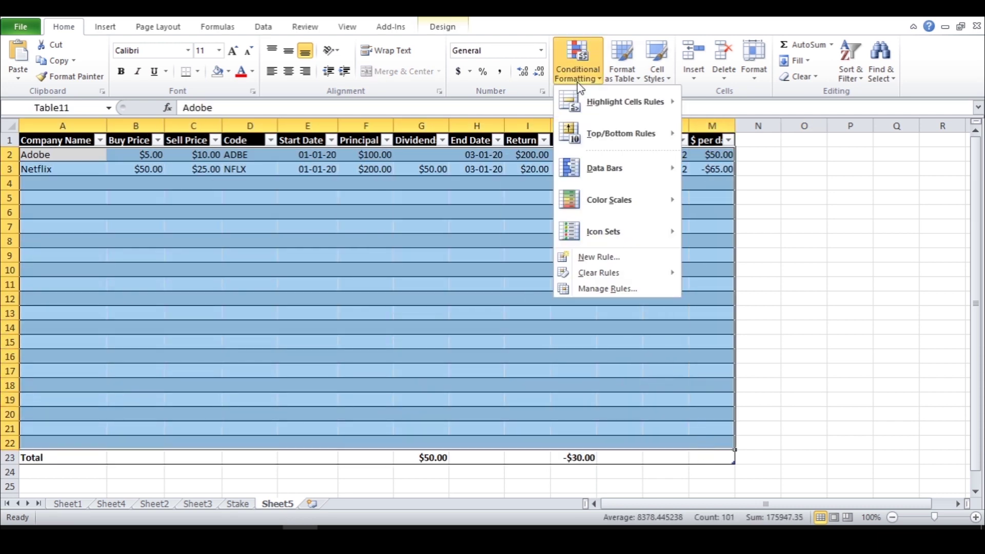
mouse_move(642, 136)
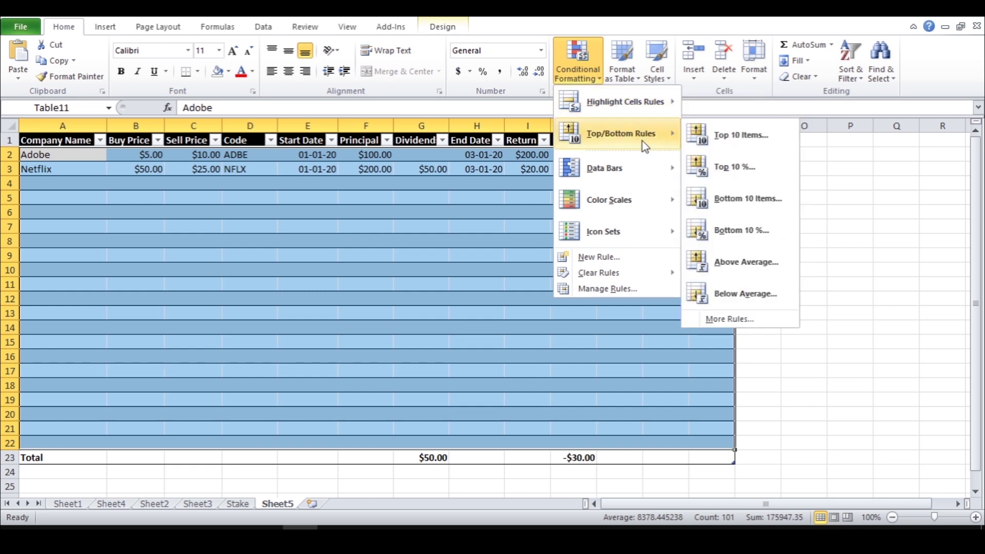
left_click(739, 324)
left_click_drag(686, 220, 522, 184)
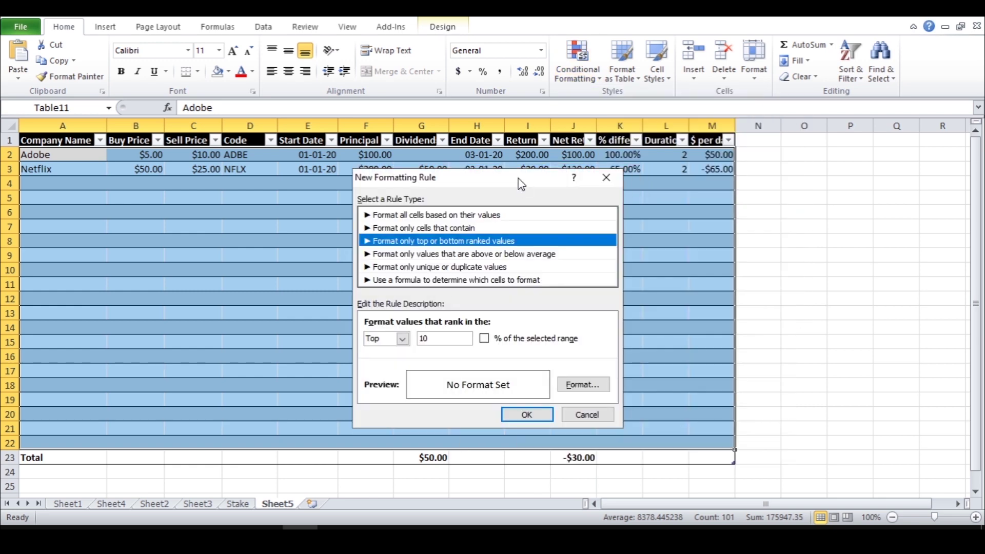
left_click(485, 281)
left_click(458, 338)
left_click_drag(564, 183, 572, 223)
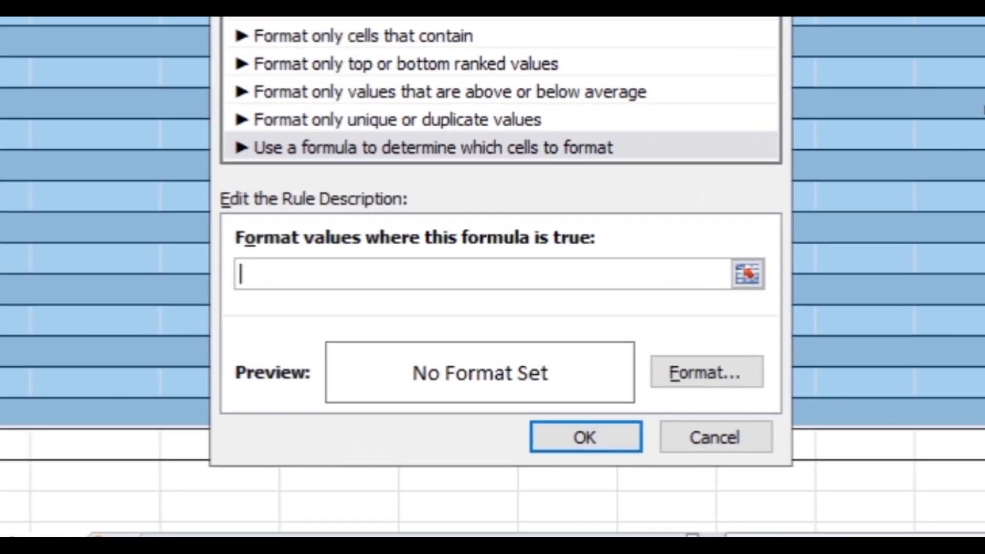
type("=$I2>")
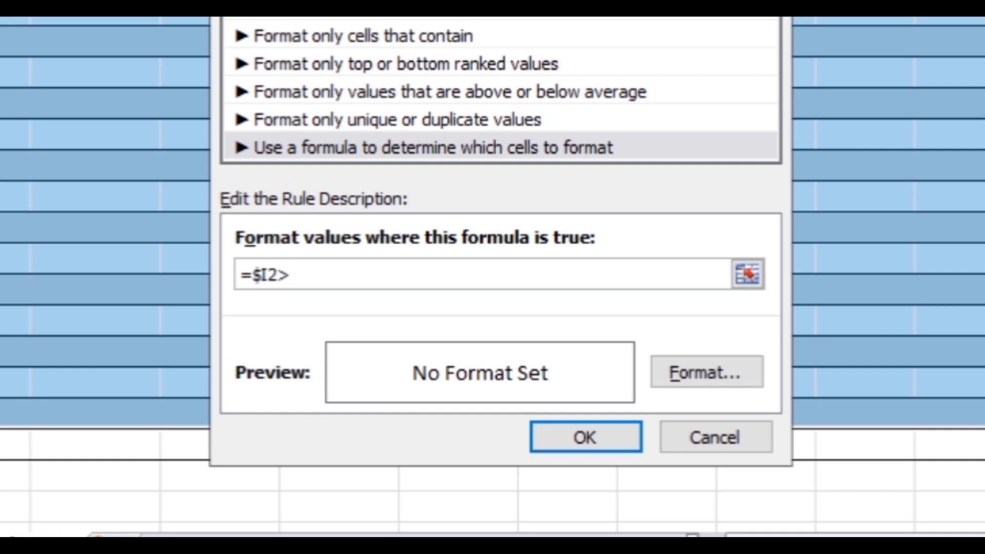
type("$F2")
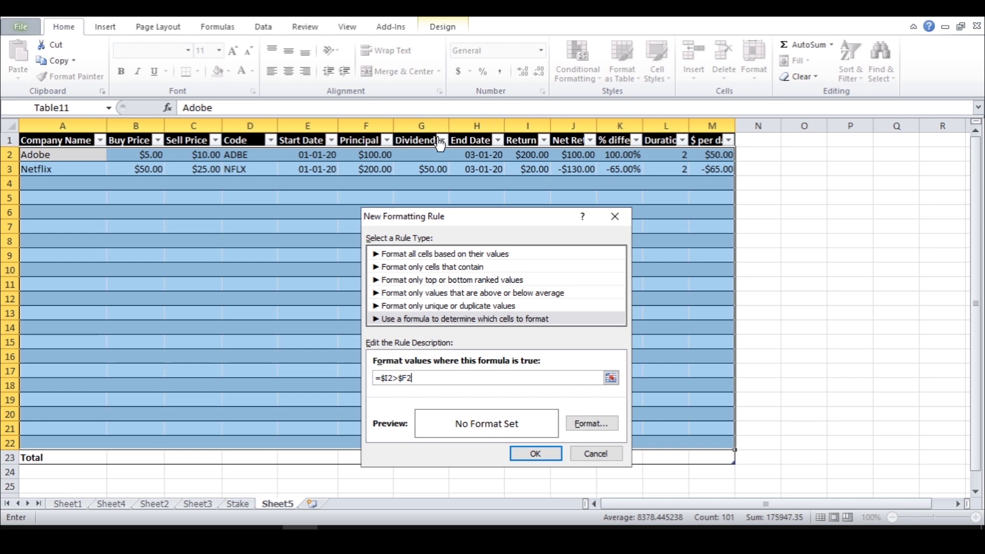
Give the rule a two-colour horizontal gradient fill using the variant with the second colour in the middle.
left_click(591, 427)
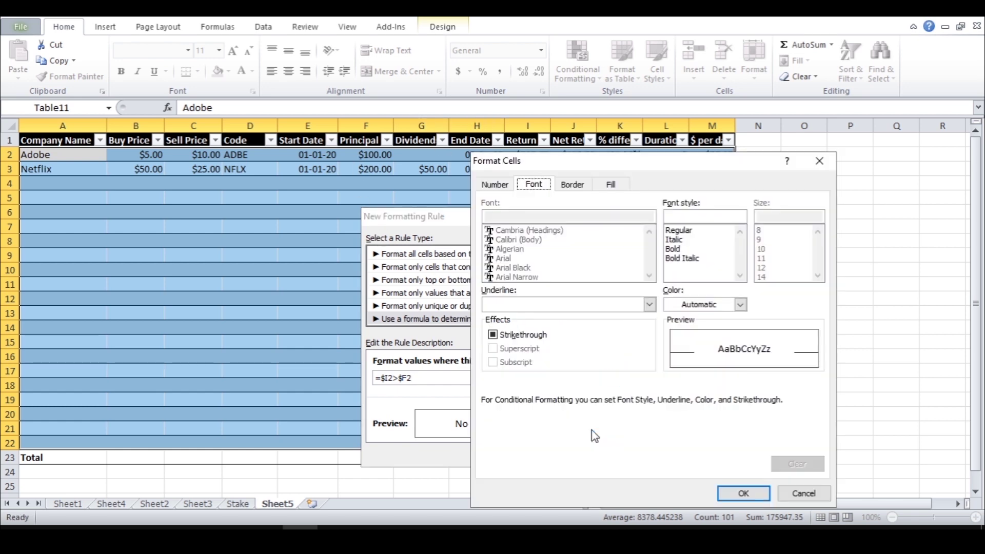
left_click(611, 185)
left_click_drag(645, 165, 525, 131)
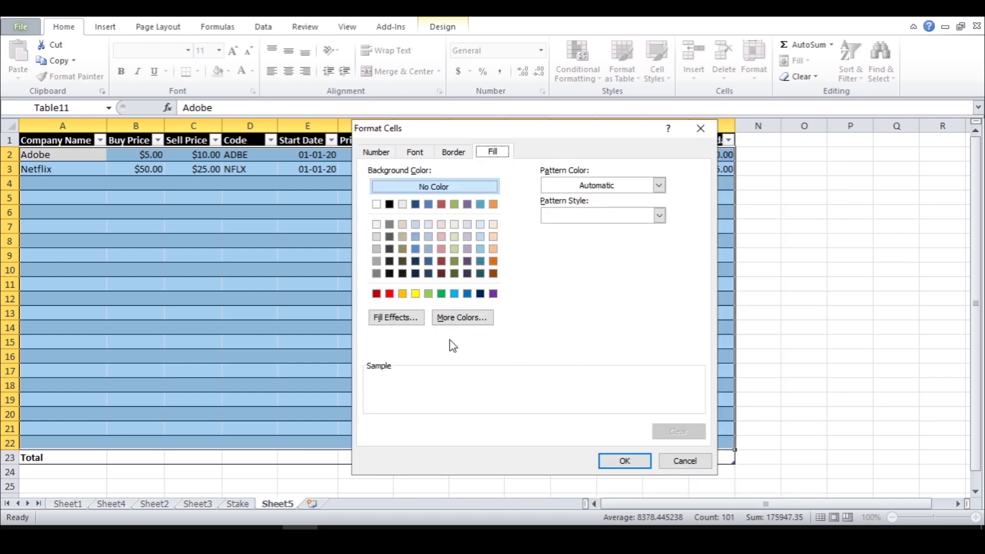
left_click(395, 318)
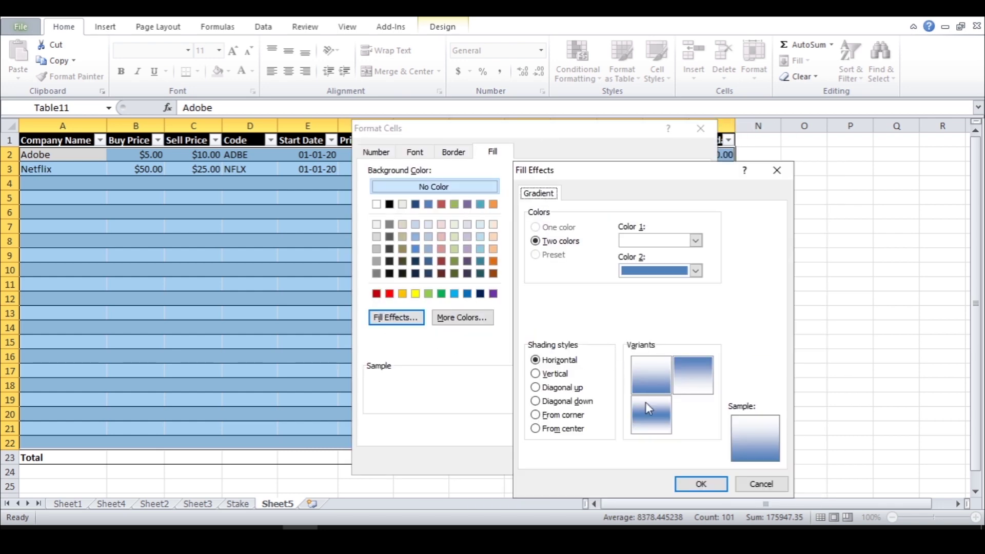
left_click(649, 416)
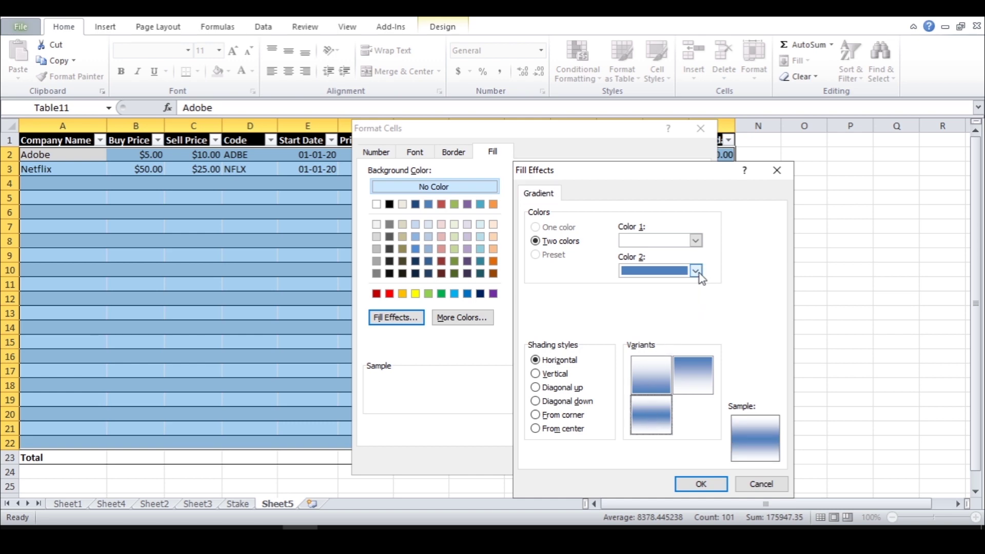
Set the gradient's Color 2 to pale green and Color 1 to light blue, and apply the rule to the table.
left_click(696, 271)
left_click(627, 401)
left_click(695, 240)
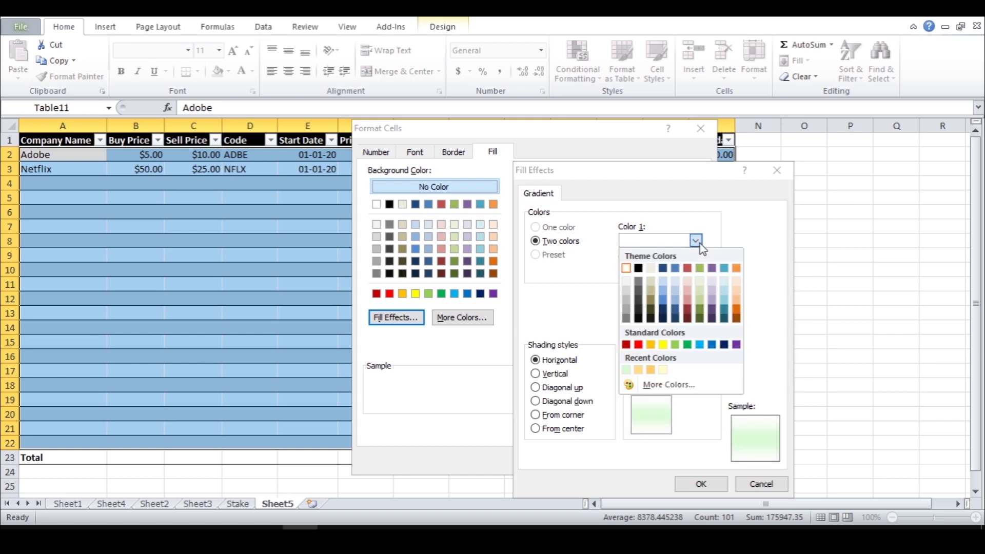
left_click(663, 298)
left_click(701, 484)
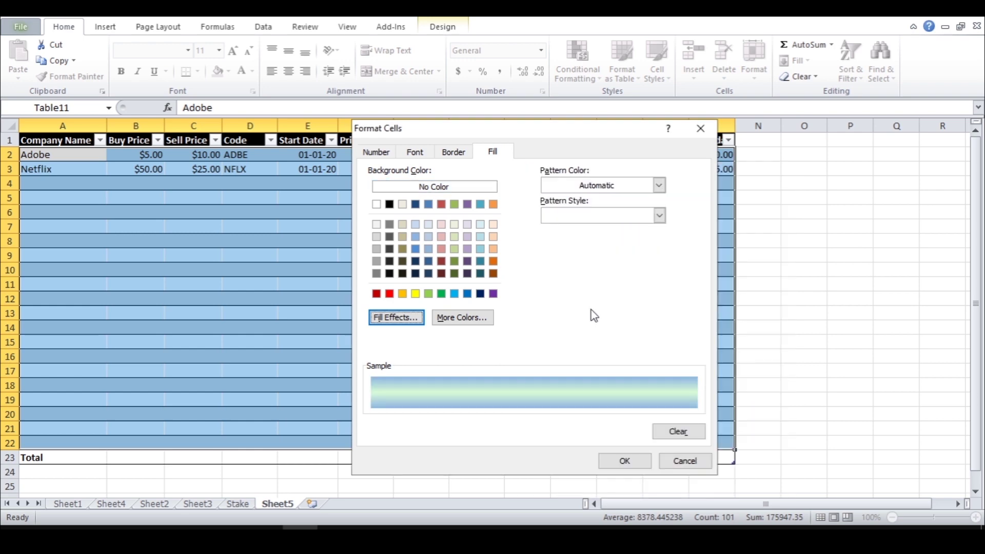
left_click(632, 462)
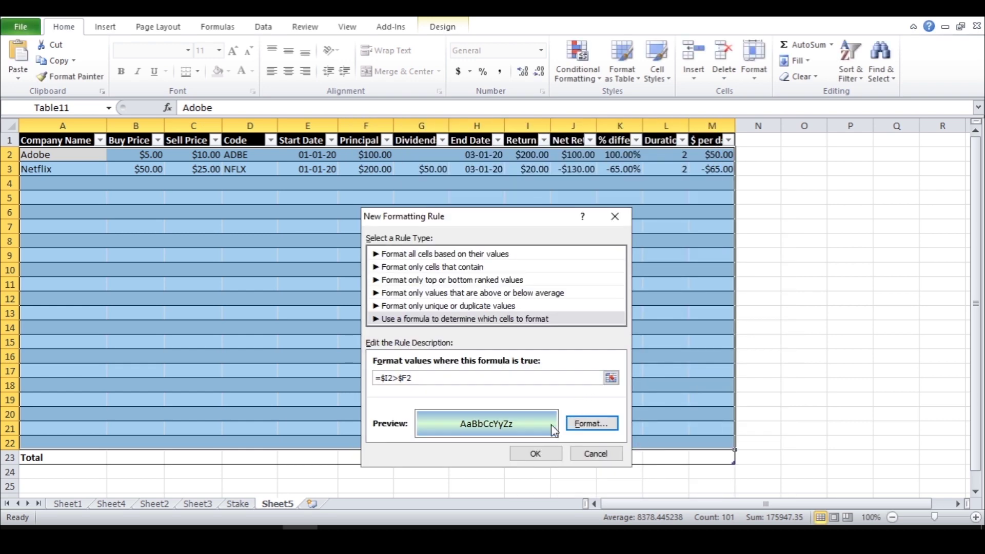
left_click(536, 452)
left_click(477, 343)
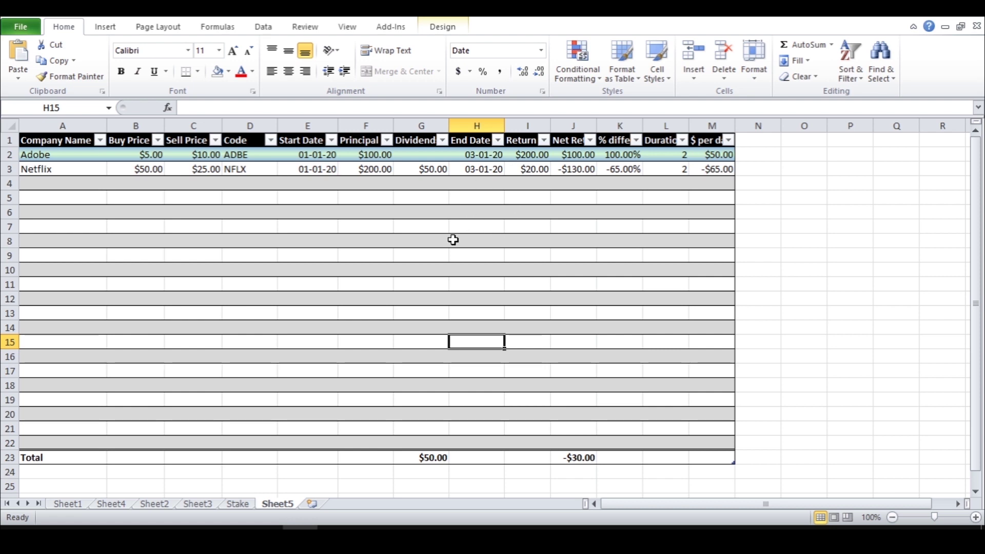
Create a second formula-based conditional formatting rule for table data rows 2 to 22 with the formula =$J2<0.
left_click_drag(40, 154, 697, 442)
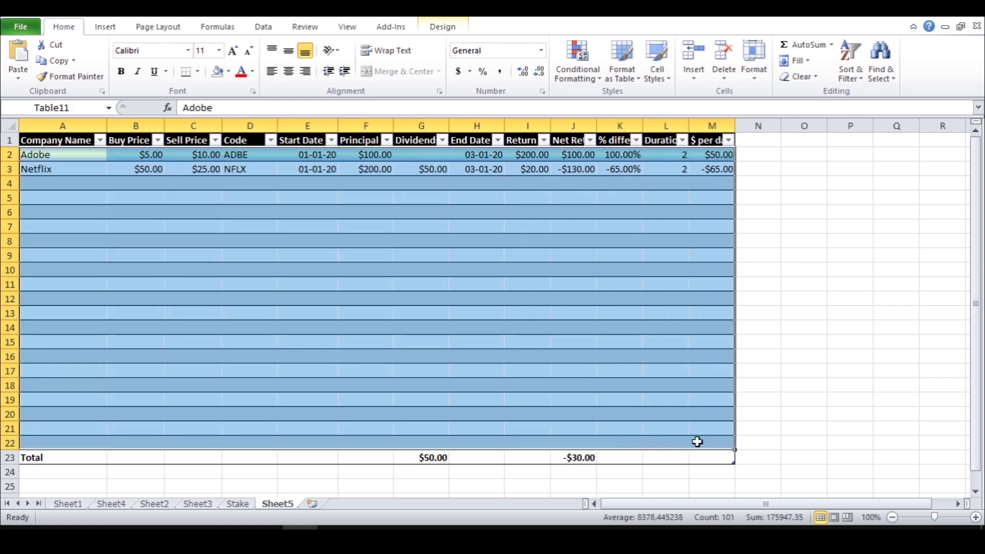
left_click(578, 77)
mouse_move(667, 149)
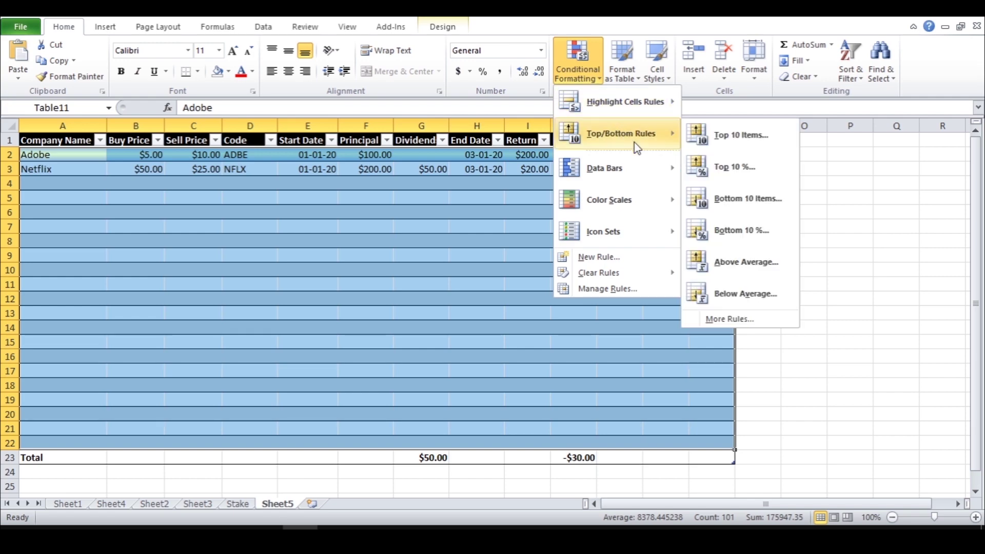
left_click(755, 320)
left_click(453, 319)
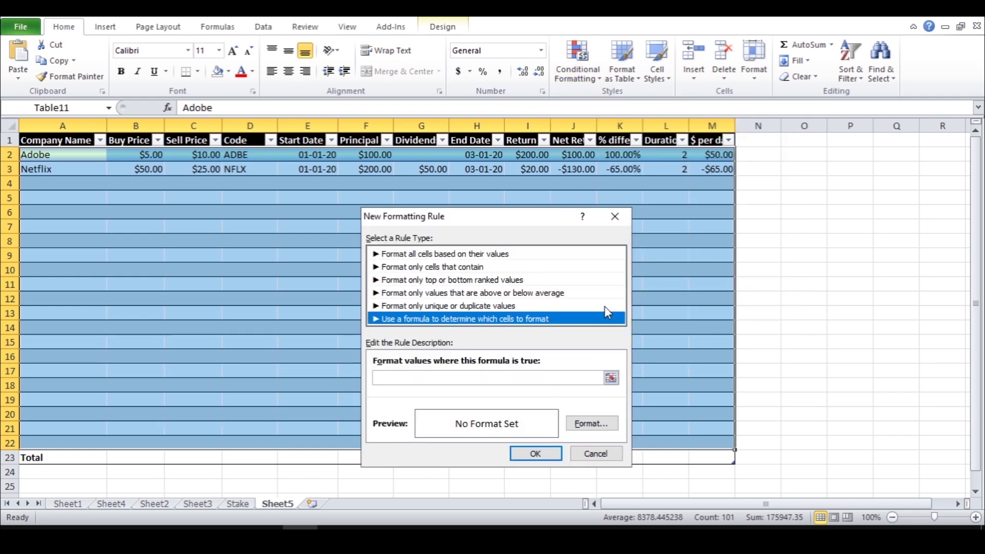
left_click(524, 377)
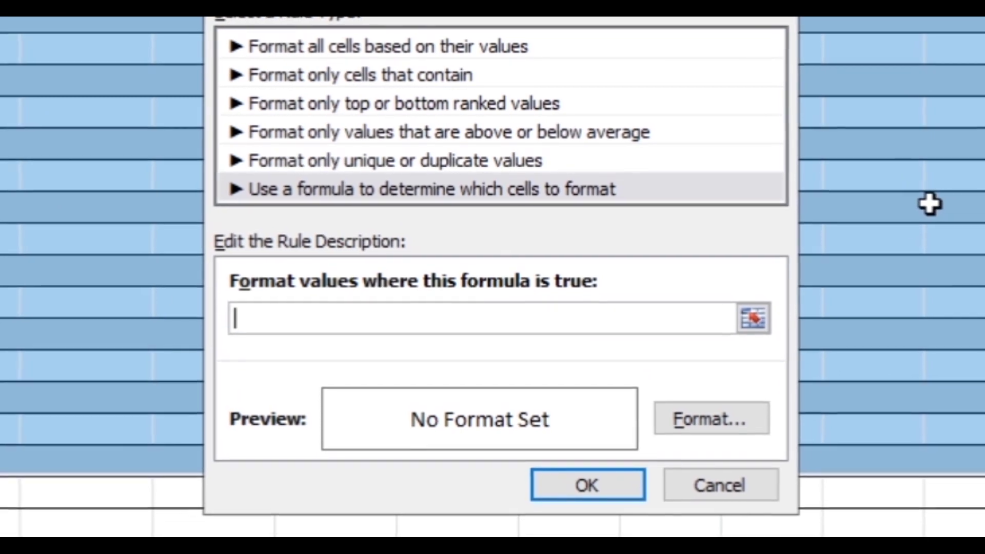
type("=$")
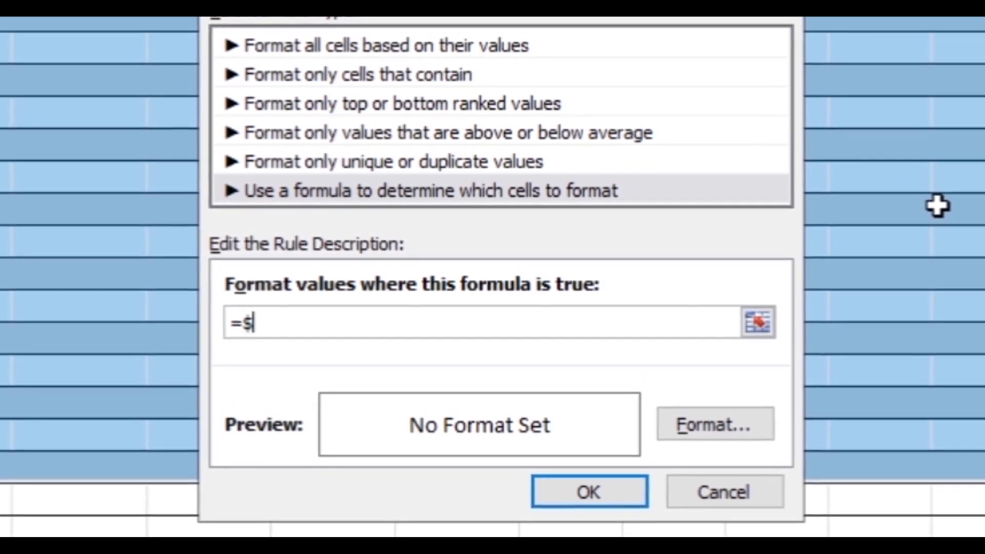
type("J2<")
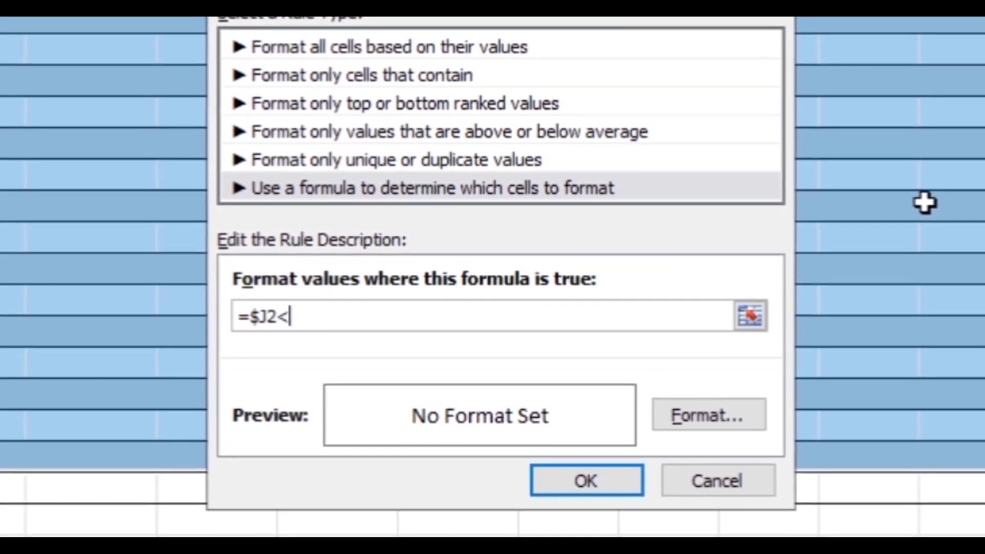
type("0")
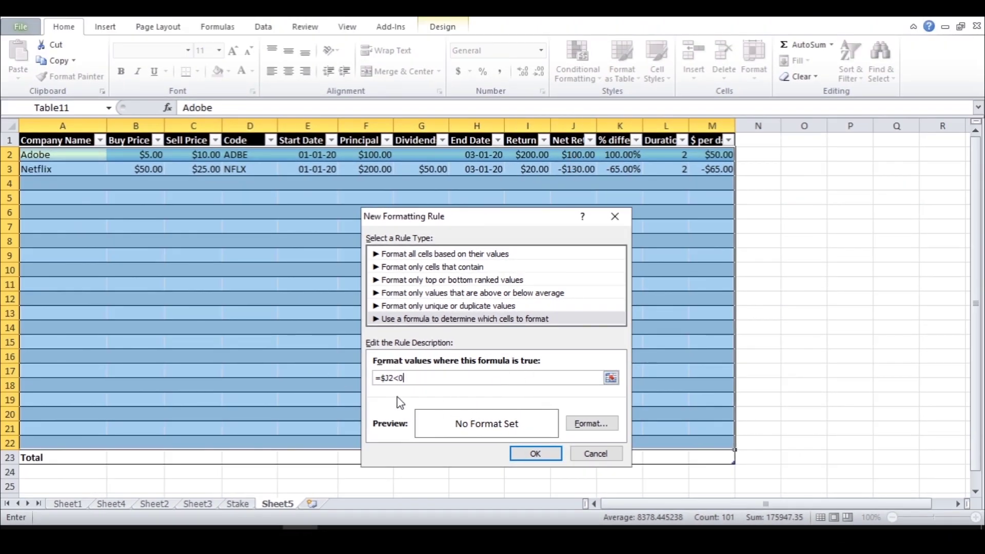
Give the rule a horizontal two-colour gradient fill with light grey as Color 1 and light red as Color 2, and apply it to the table.
left_click(594, 426)
left_click(354, 349)
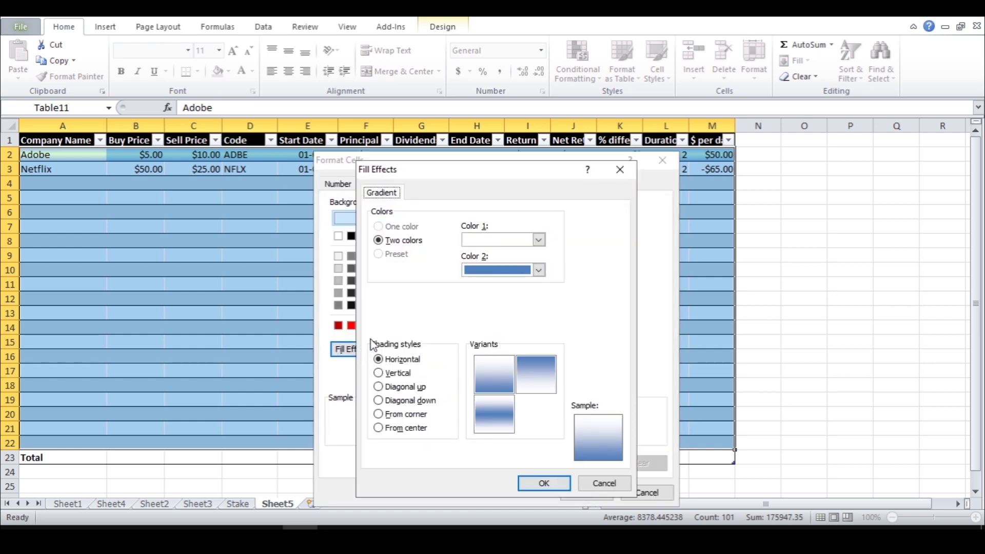
left_click(539, 269)
left_click(533, 319)
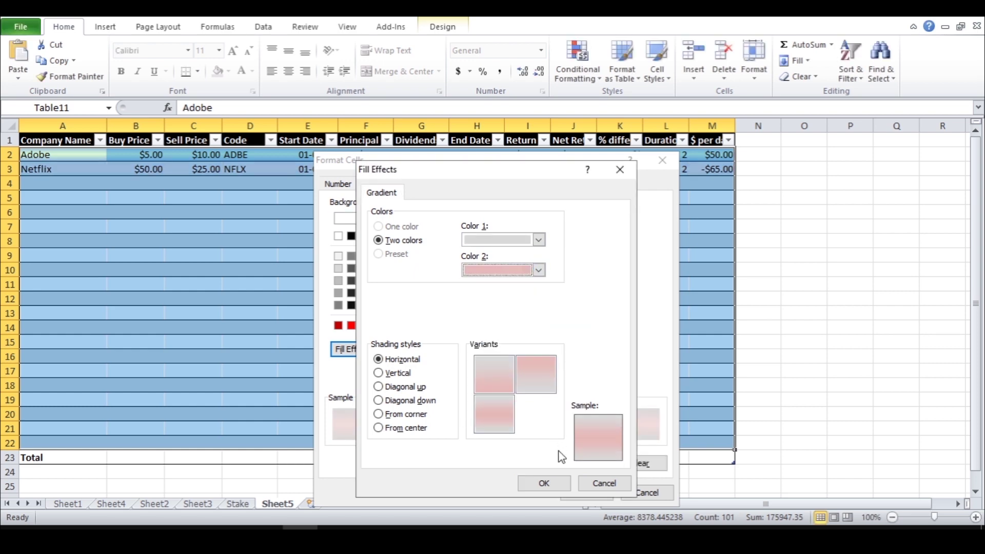
left_click(550, 485)
left_click(580, 493)
left_click(534, 454)
left_click(405, 312)
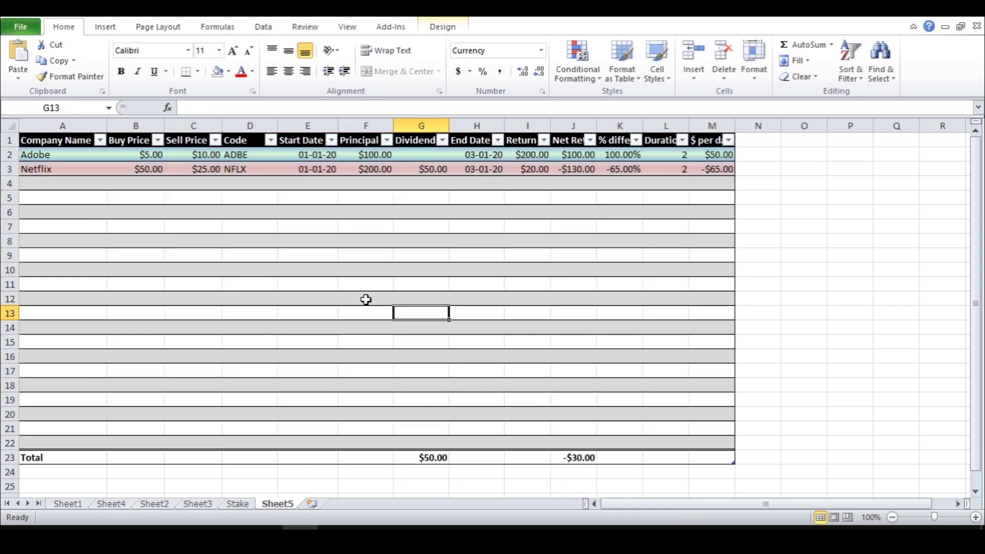
Test the rules in row 4 by entering a Principal of 100 and a Return of 200, and replace the Return with 50.
left_click(365, 183)
type("100")
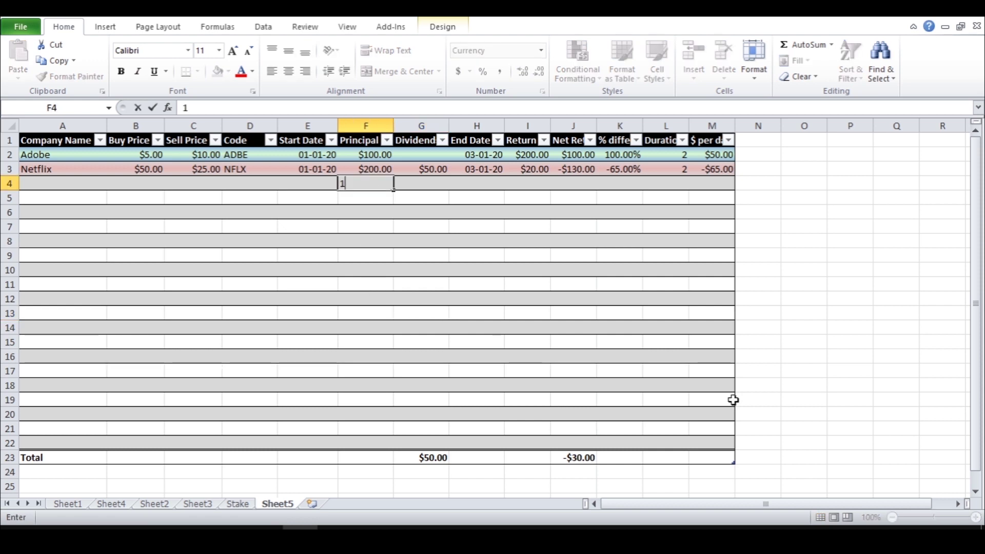
key("Tab")
key("Tab")
key("Tab")
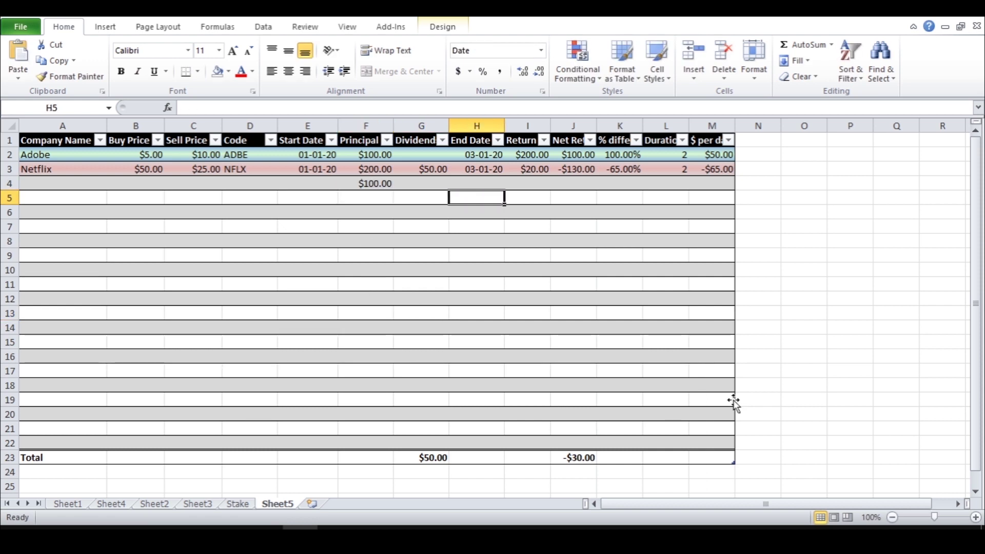
type("200")
key("Return")
key("Up")
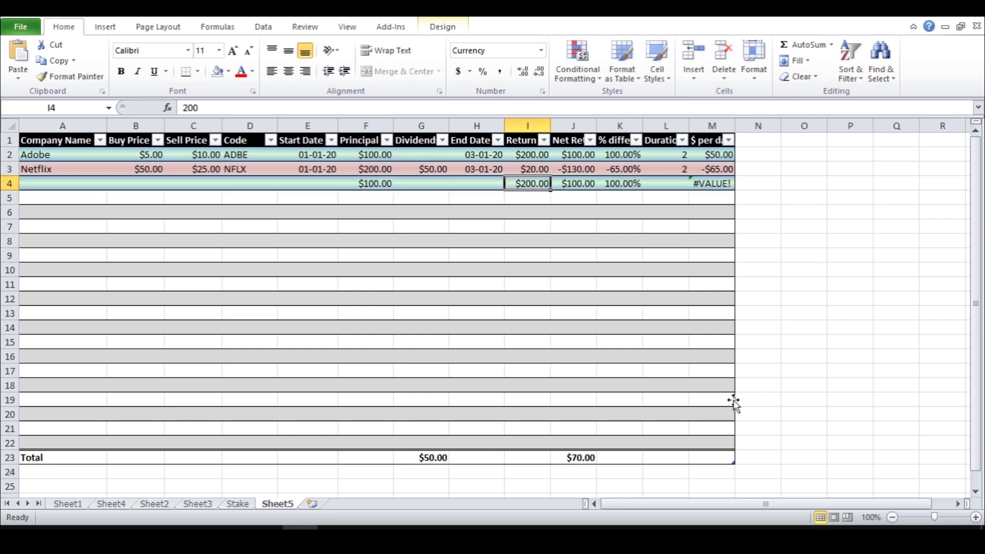
type("50")
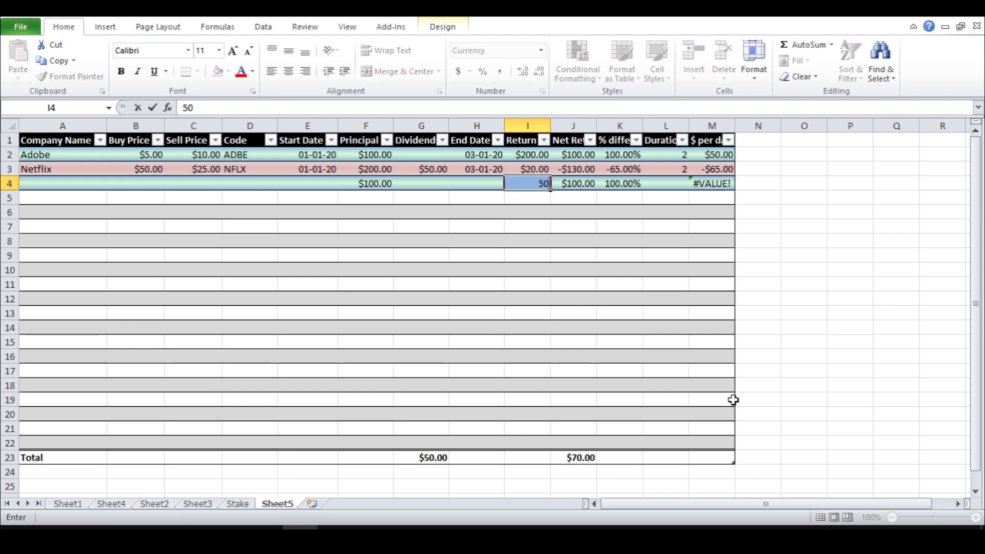
key("Return")
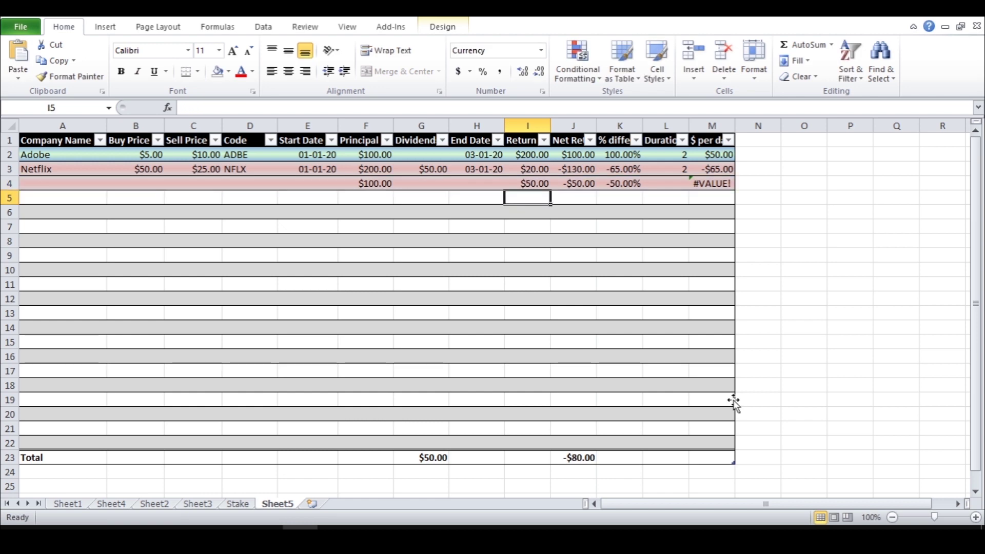
Undo the row 4 test entries and the table's conditional formatting.
key("ctrl+z")
key("ctrl+z")
key("ctrl+a")
left_click(454, 329)
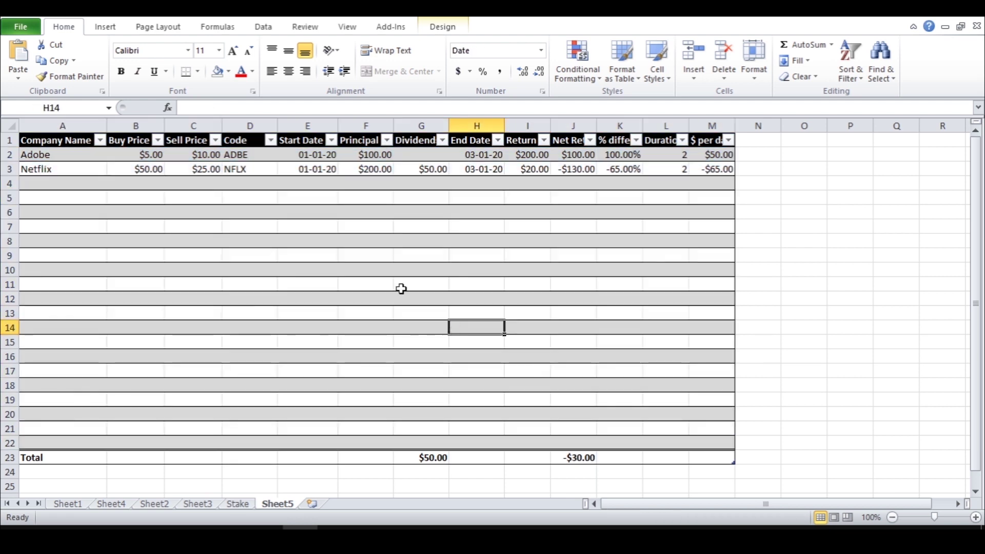
Fill the Adobe row from Company Name to $ per day with the recently used pale green.
left_click_drag(44, 155, 721, 158)
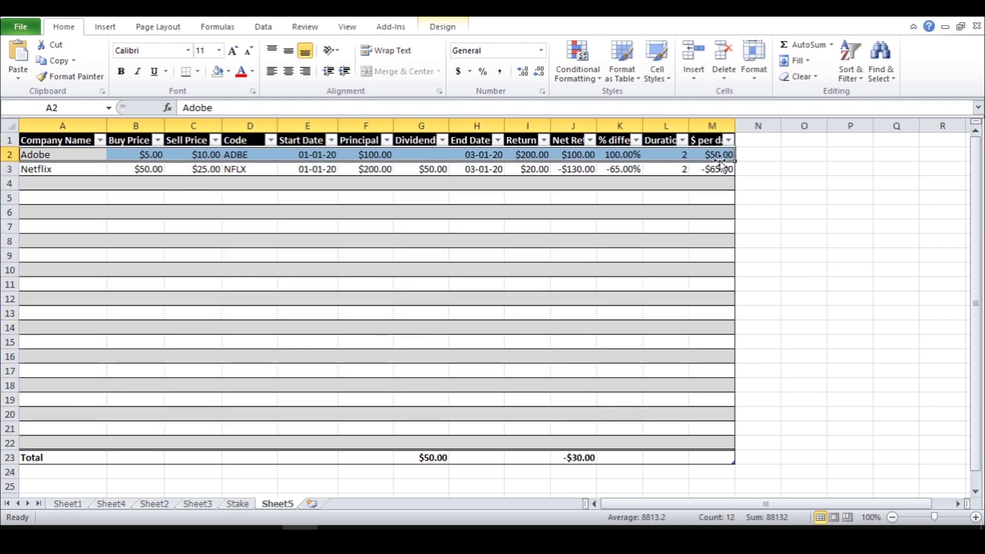
left_click(228, 72)
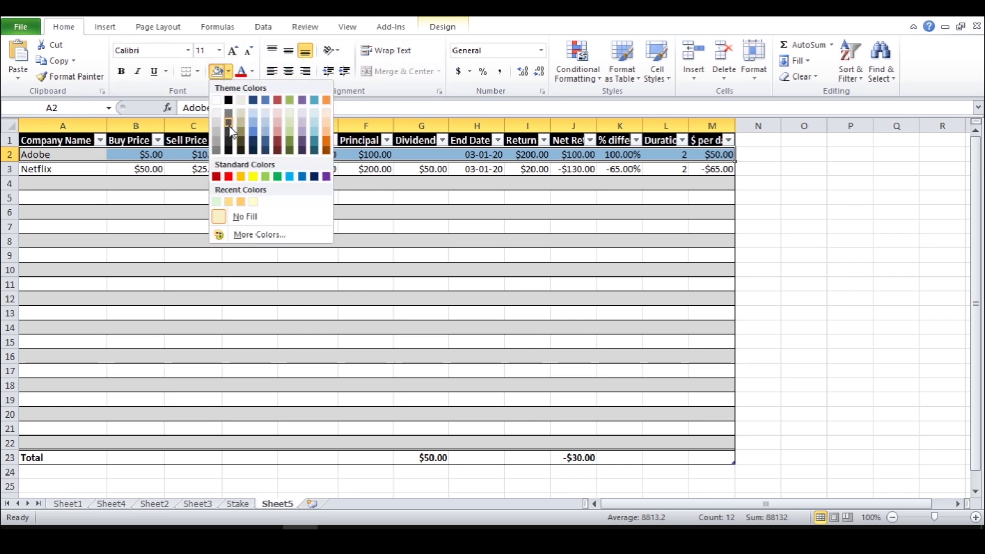
left_click(218, 202)
left_click(205, 226)
Fill the Netflix row from Company Name to $ per day with the lightest red theme colour.
left_click_drag(77, 170, 713, 167)
left_click(227, 72)
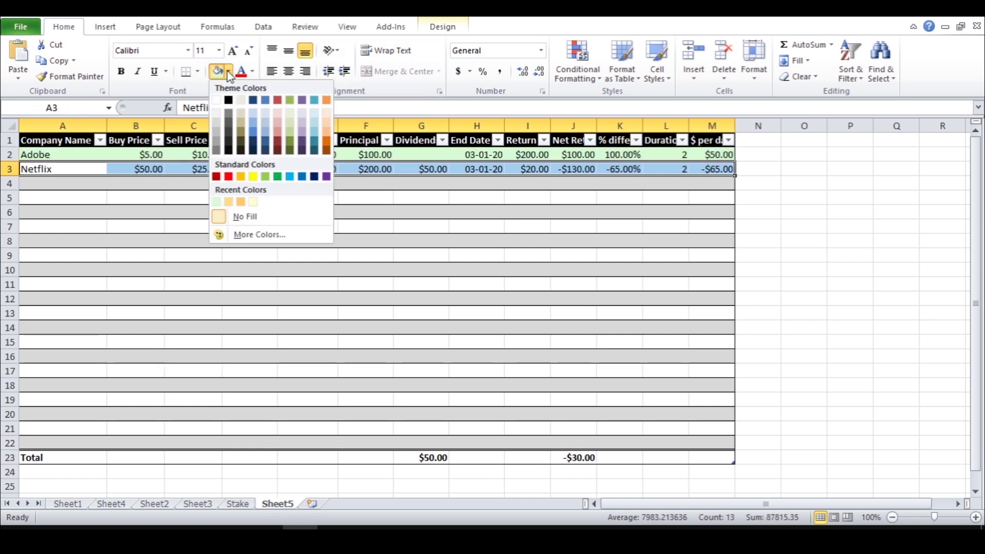
left_click(278, 113)
left_click(490, 286)
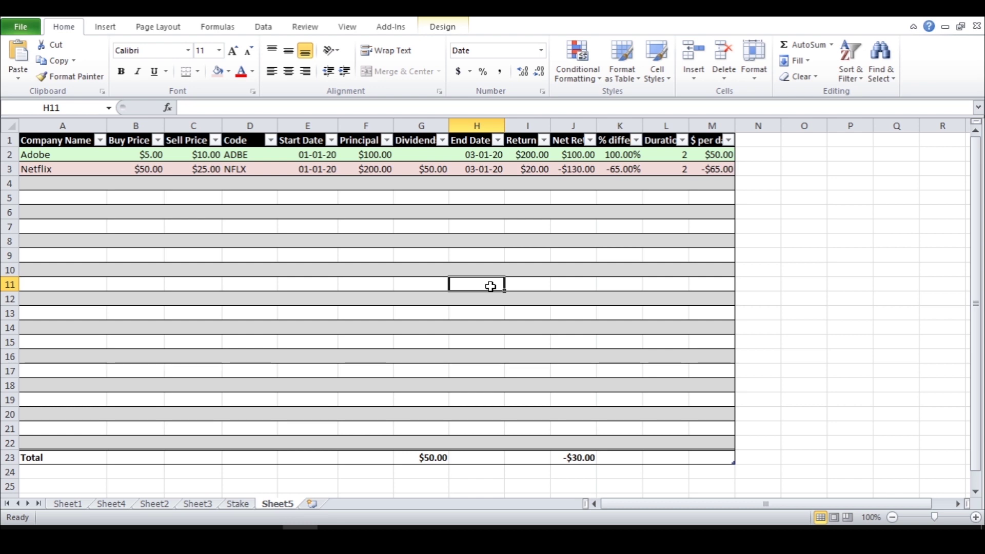
key("Return")
On Sheet3, sort the share table by cell colour in the Company Name column, placing green first.
left_click(193, 504)
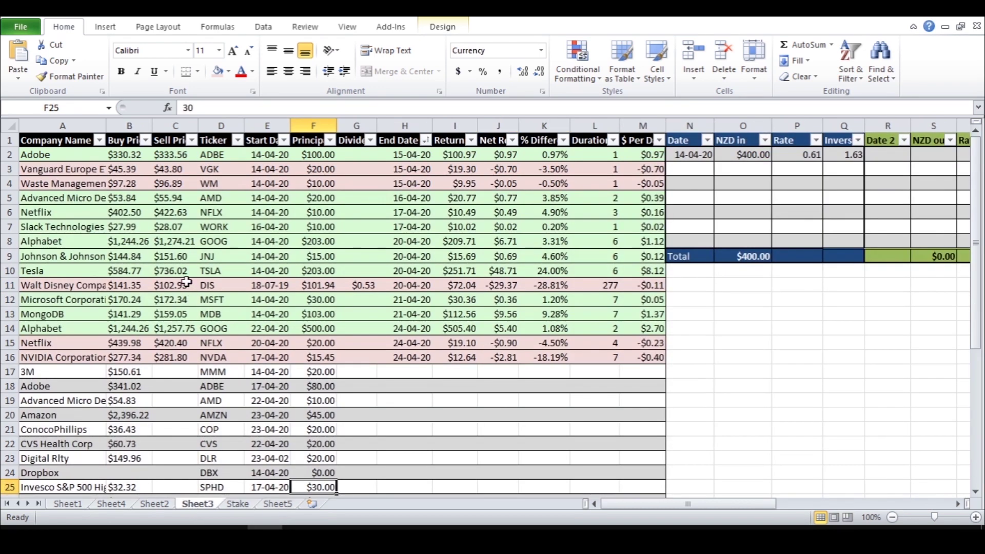
left_click(99, 140)
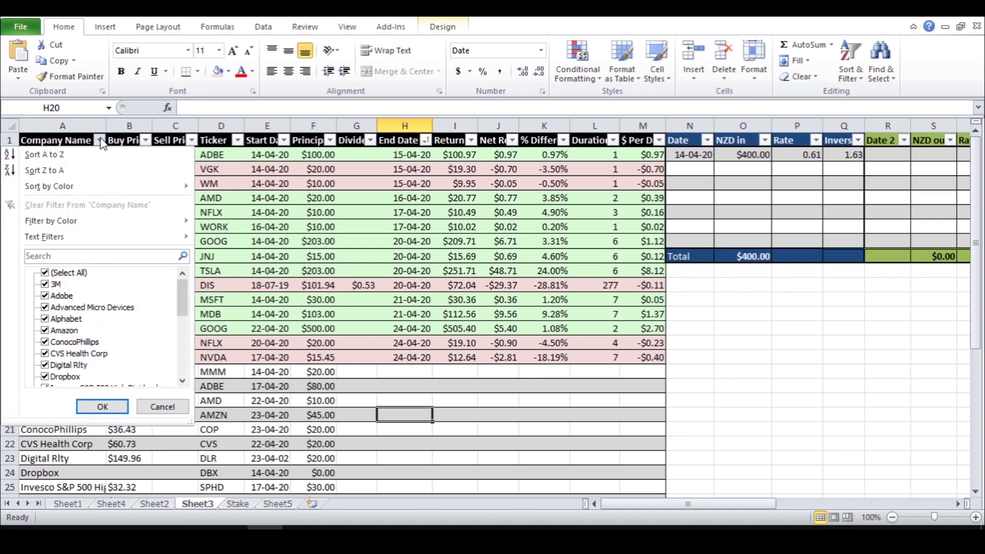
mouse_move(101, 190)
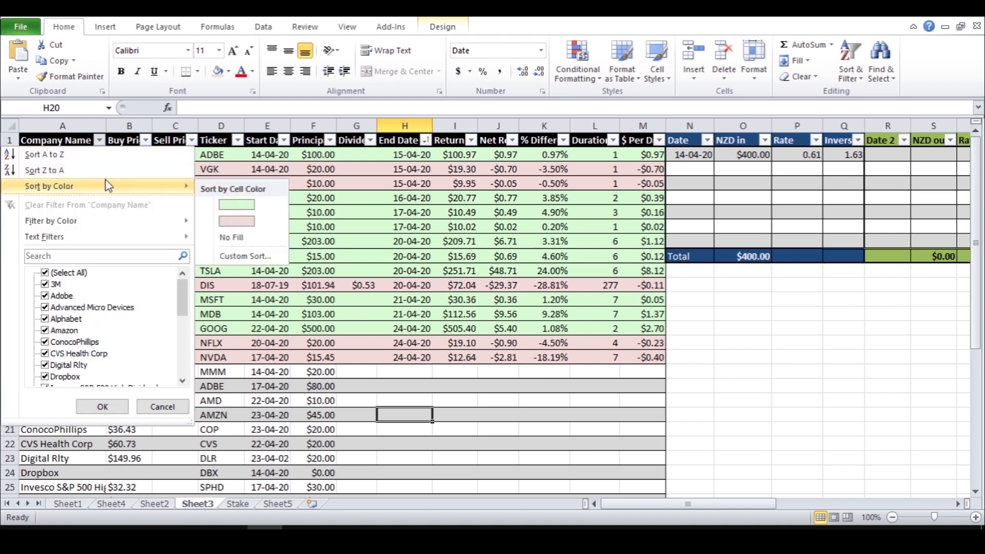
left_click(234, 205)
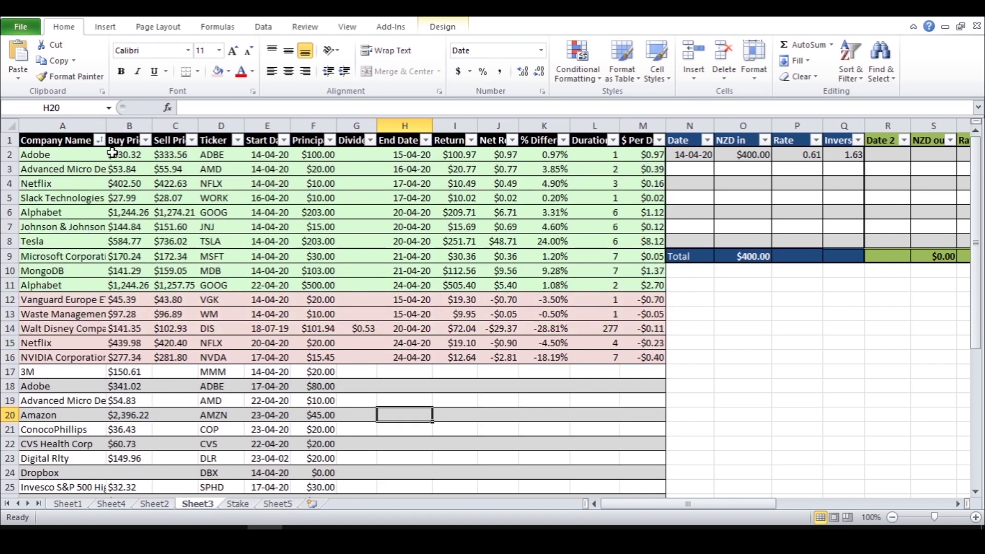
Filter the Sheet3 share table's Company Name column by the green cell colour.
left_click(100, 141)
mouse_move(121, 225)
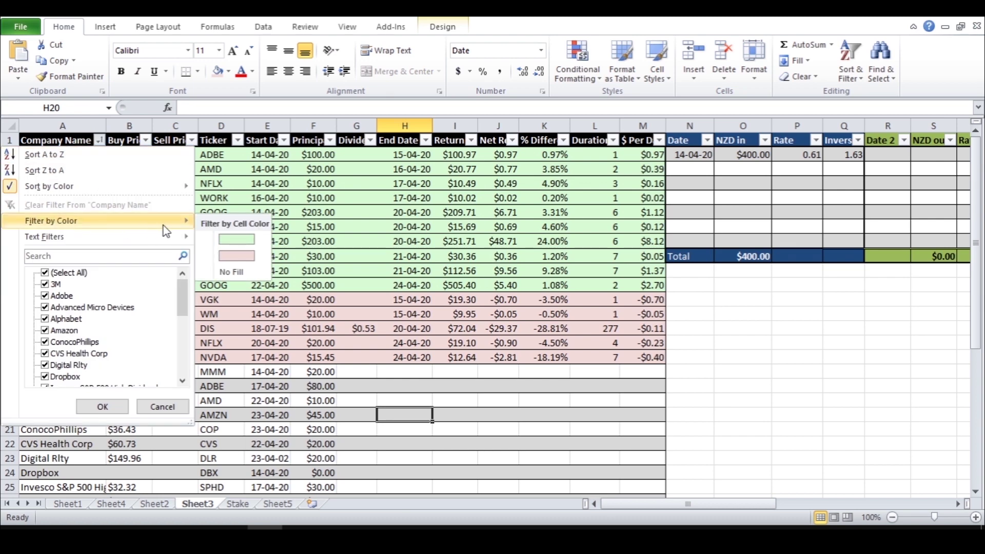
left_click(229, 241)
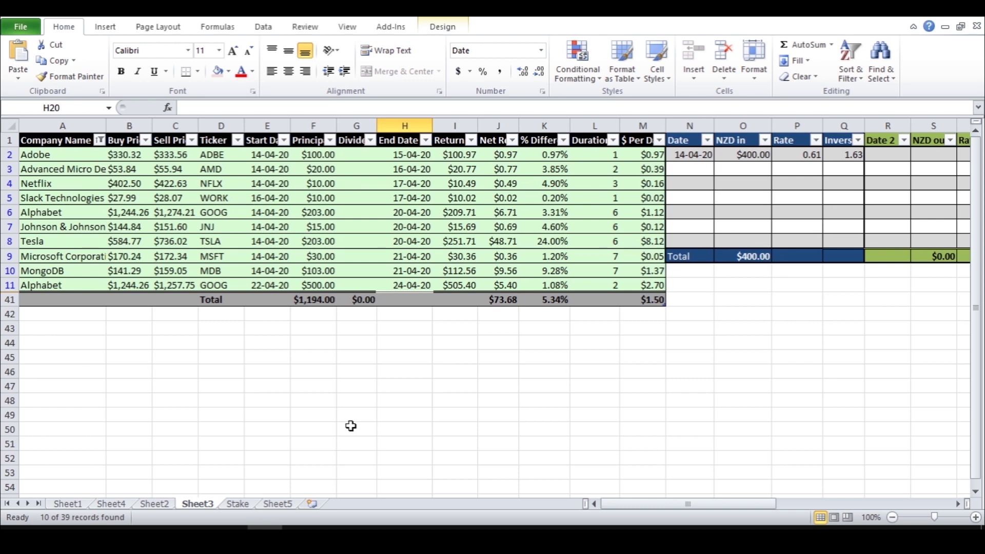
Return to Sheet5 and examine the date grouping in the Start Date column's filter options.
left_click(278, 504)
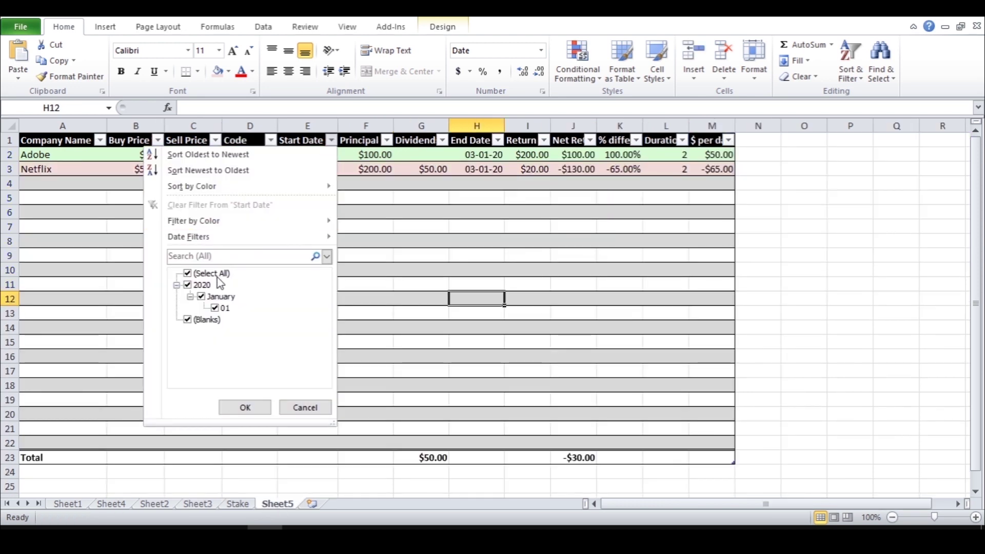
left_click(177, 285)
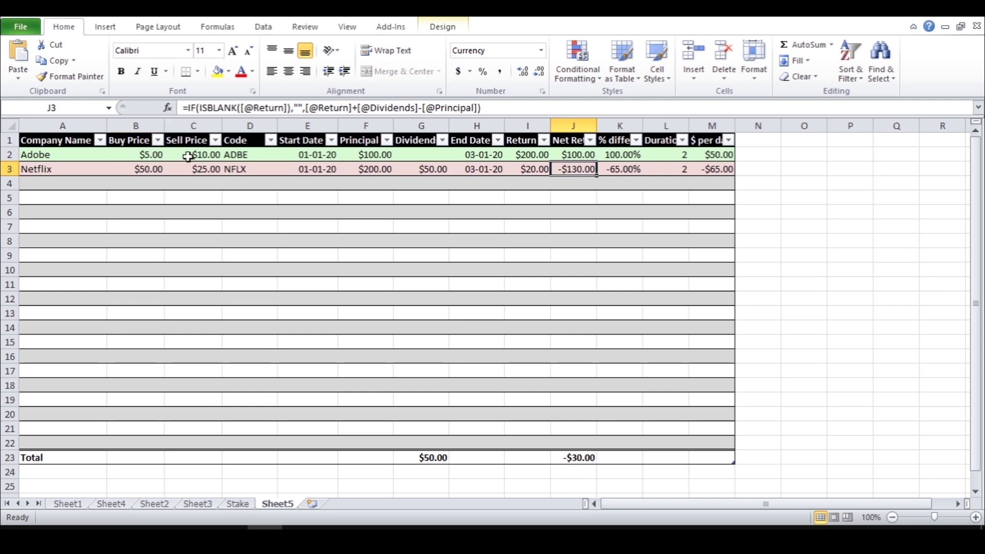
Add a comment starting with "FO" to Adobe's Buy Price cell and insert another comment on its Sell Price cell.
right_click(147, 157)
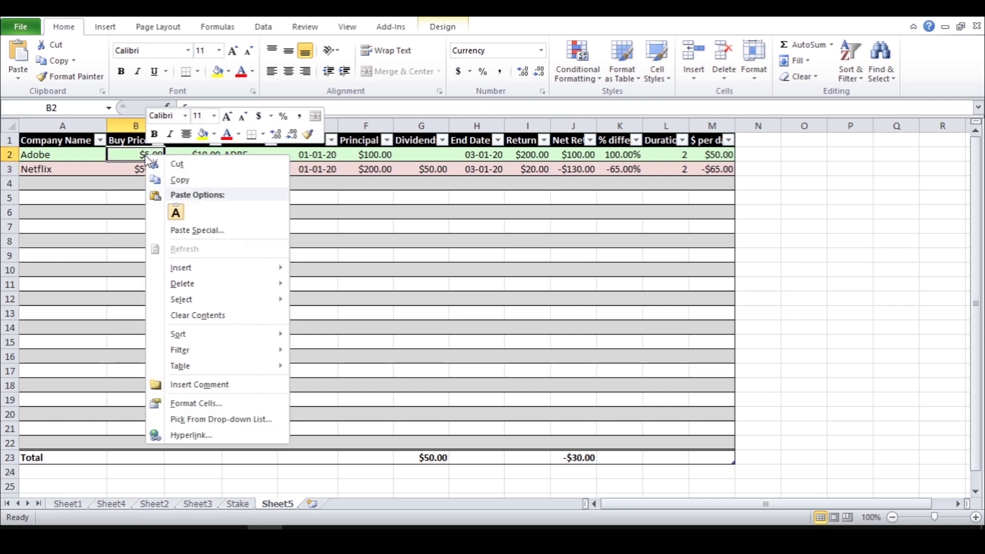
left_click(199, 391)
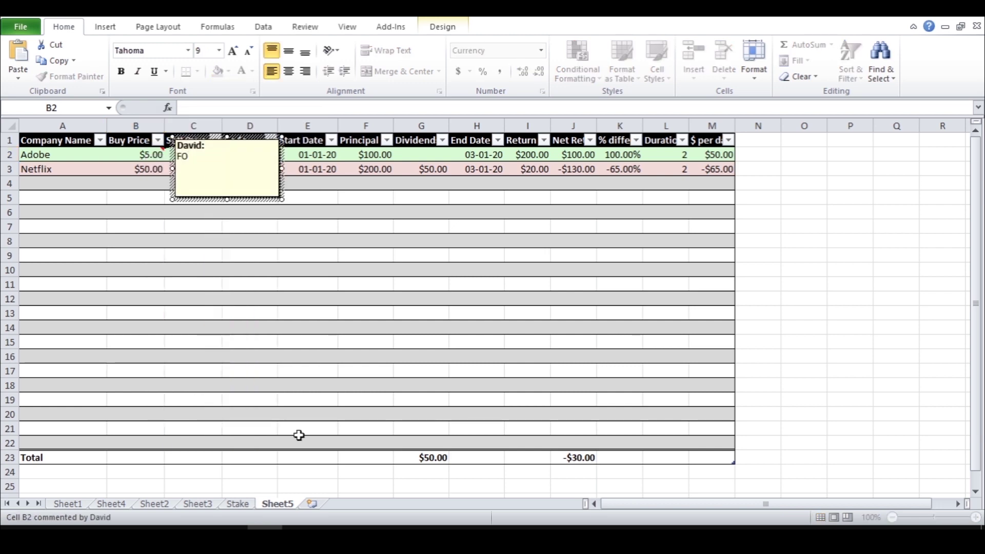
left_click(341, 285)
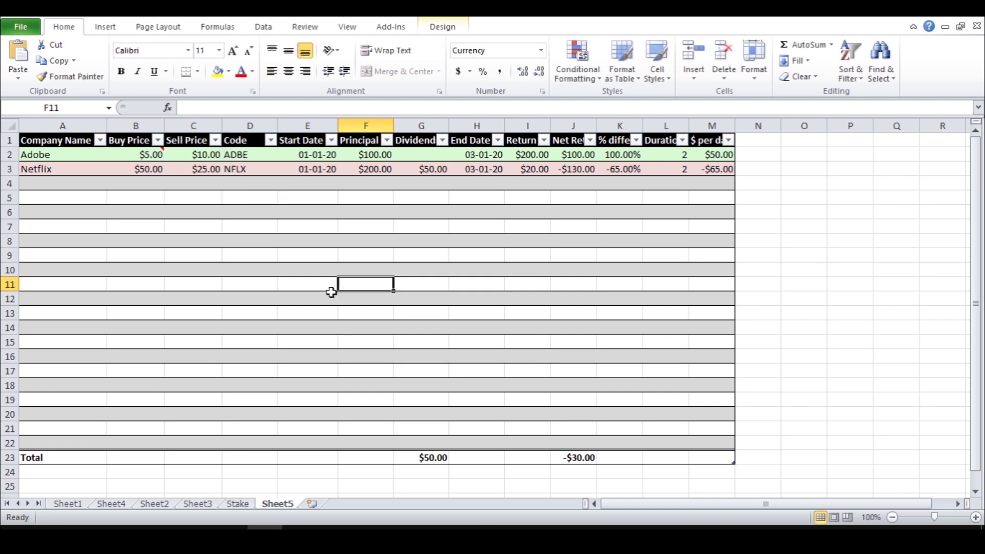
right_click(204, 160)
left_click(239, 387)
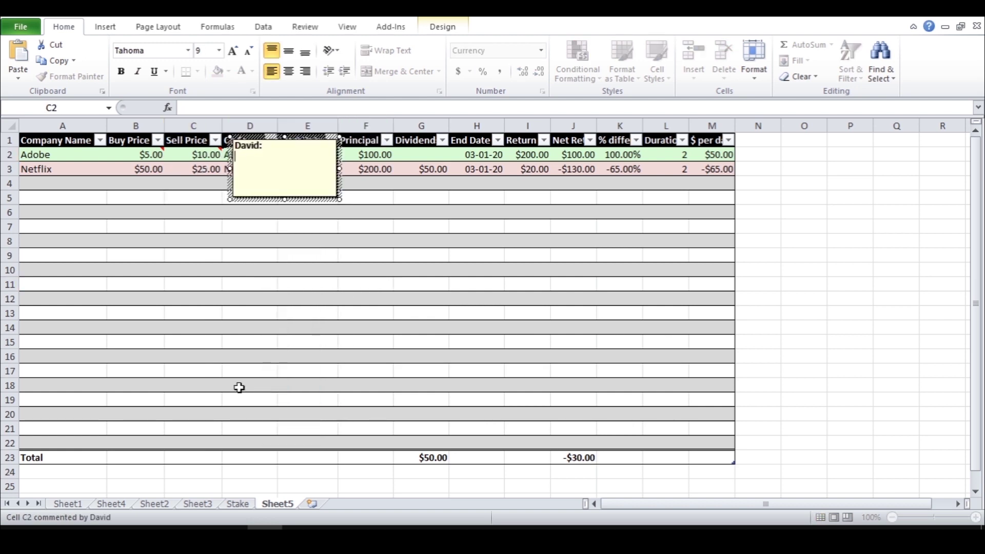
left_click(239, 387)
Add the comment "analyst recommendations" to Netflix's Buy Price cell and "Cut losses" to its Sell Price cell.
right_click(138, 169)
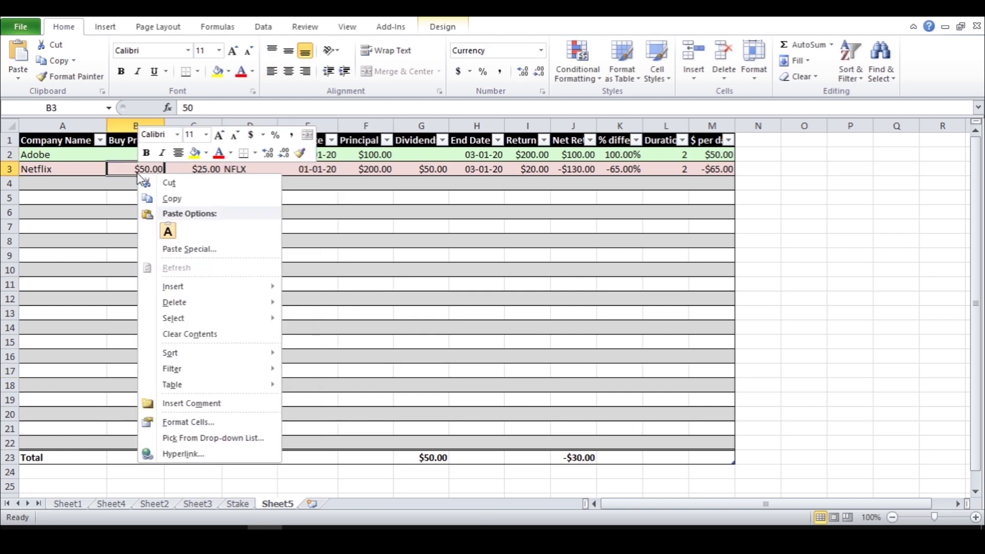
left_click(234, 400)
type("analyst recommendations")
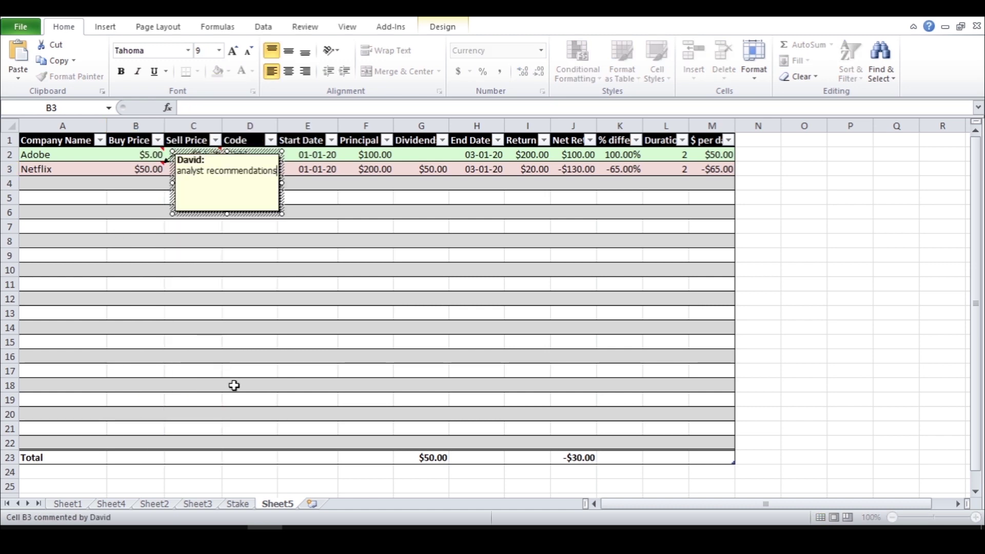
left_click(197, 342)
right_click(202, 169)
left_click(257, 404)
type("Cut losses")
left_click(248, 376)
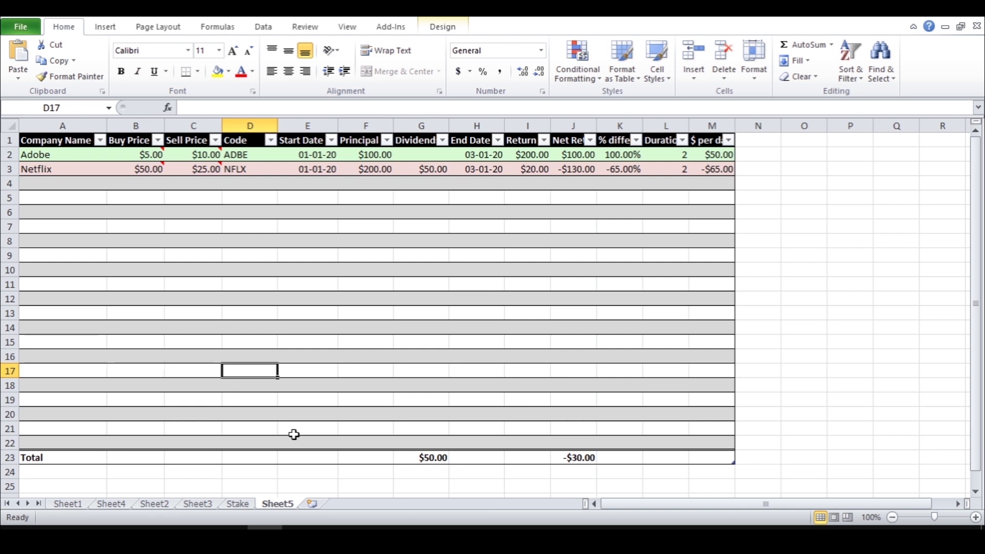
Review the comments on Netflix's Buy Price cell and Adobe's Sell Price cell.
mouse_move(138, 169)
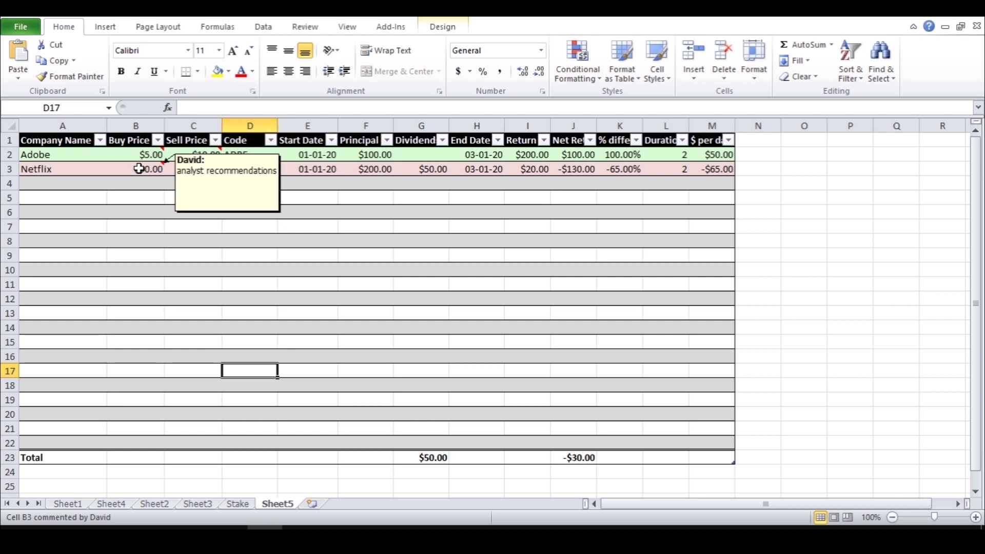
mouse_move(197, 153)
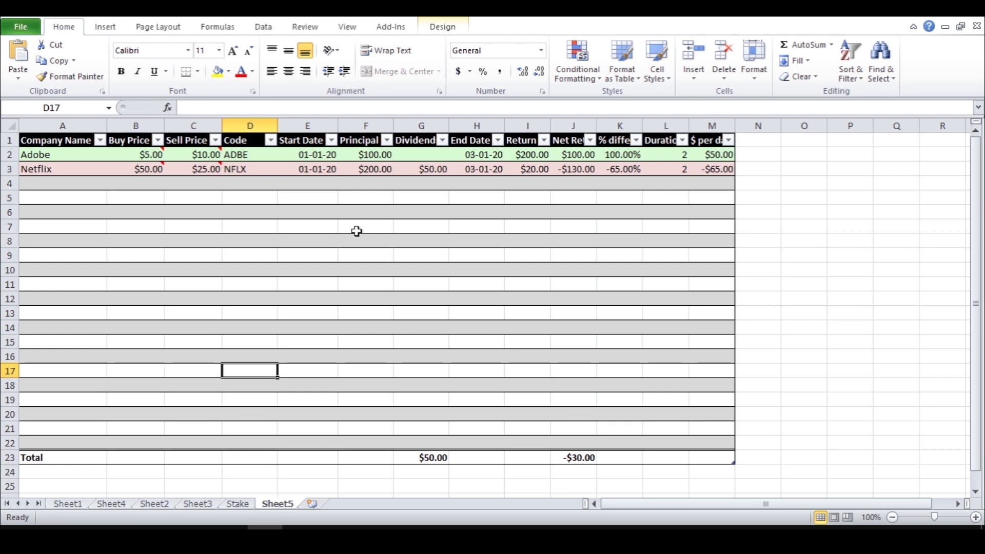
left_click_drag(22, 188, 389, 398)
left_click(193, 212)
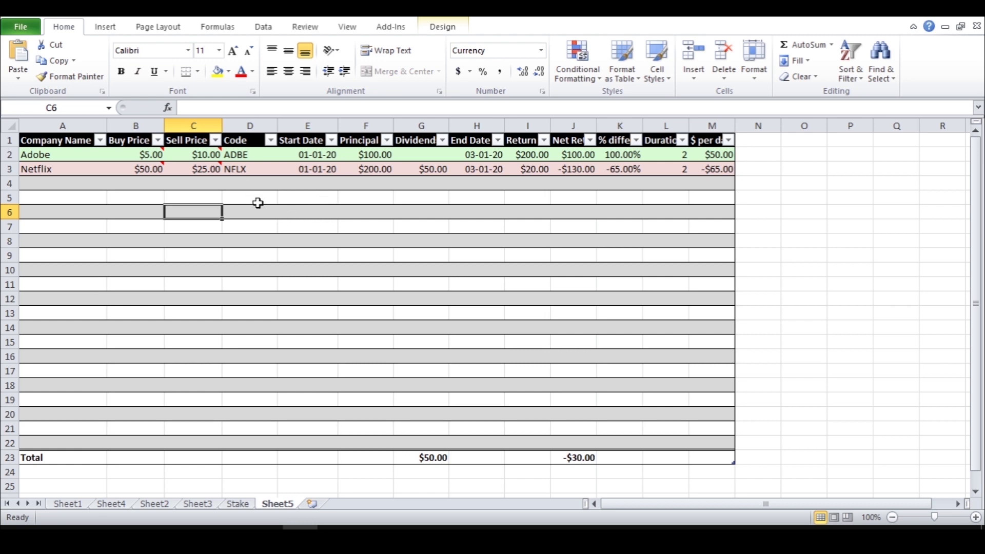
Hide the Code column and the Buy Price and Sell Price columns.
right_click(251, 127)
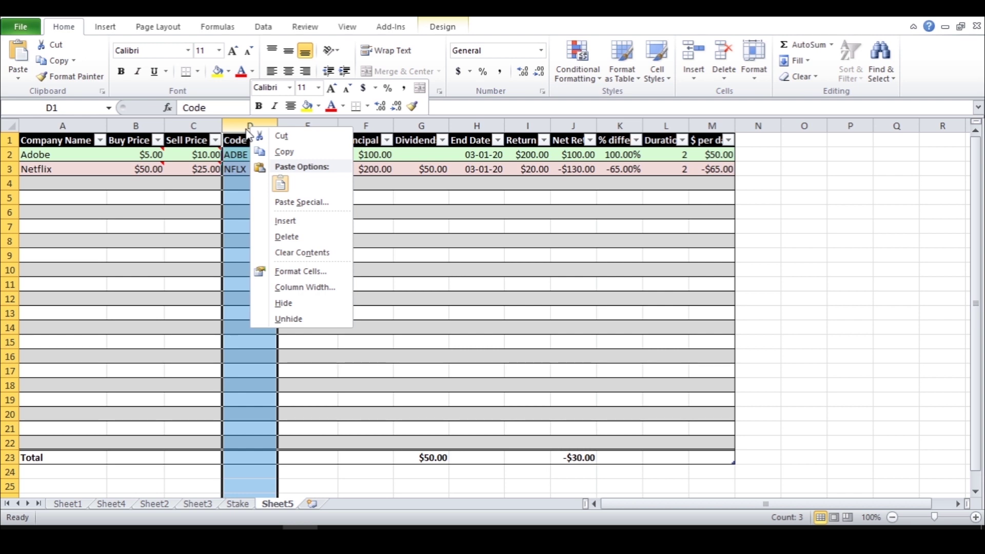
left_click(309, 305)
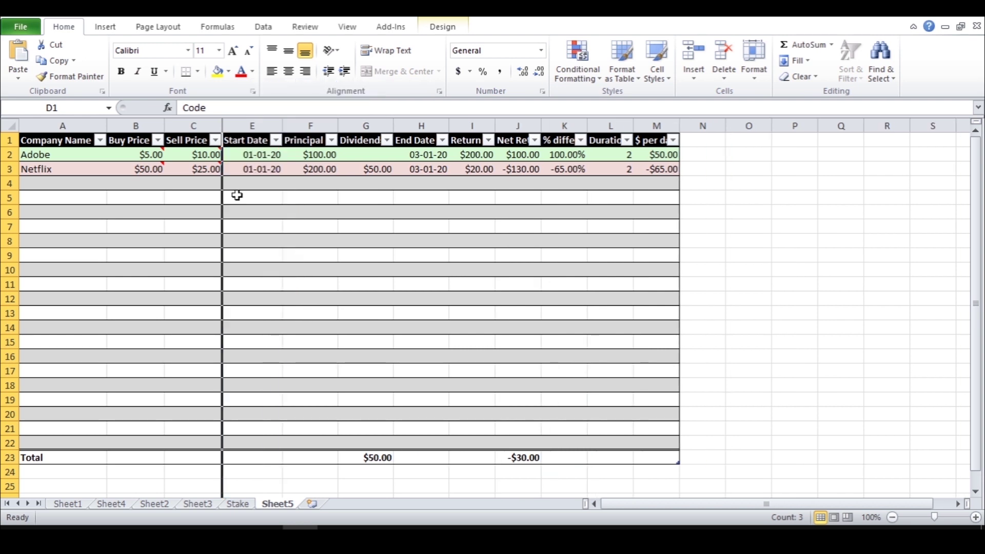
left_click_drag(207, 126, 126, 125)
right_click(183, 126)
left_click(253, 303)
Unhide the columns hidden between Company Name and Start Date.
left_click(198, 254)
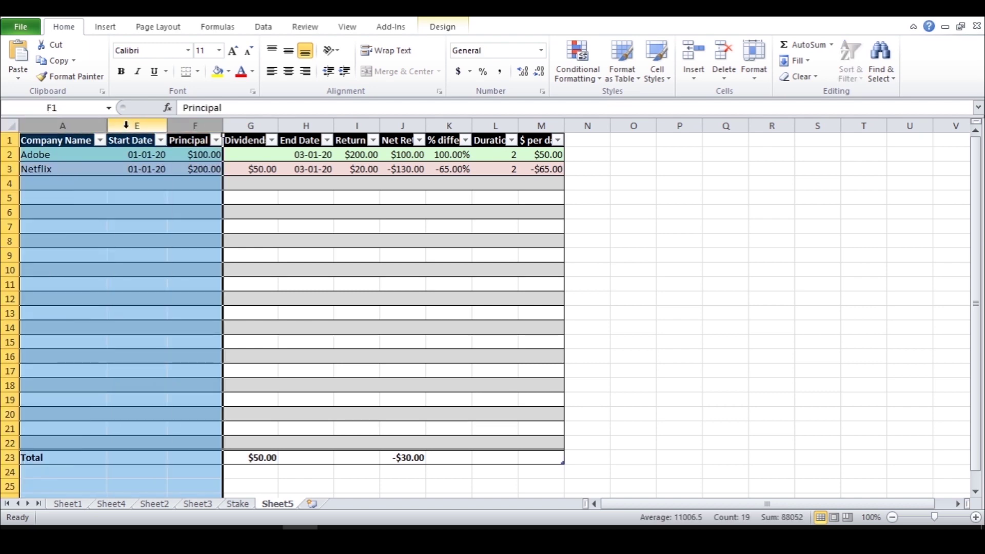
right_click(127, 126)
left_click(190, 321)
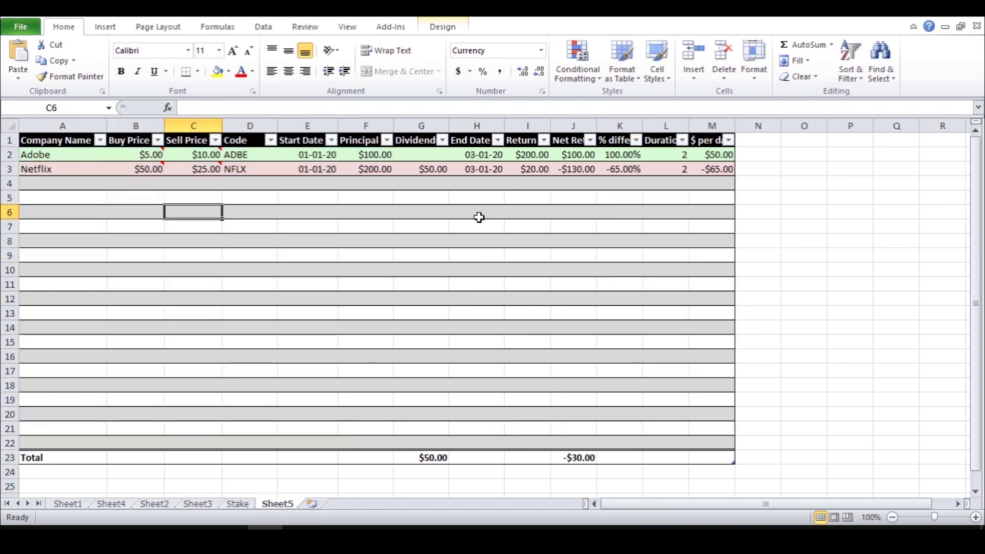
Start a custom icon-set formatting rule on Net Return cells J2:J22, using the red, yellow and green triangle style.
left_click(573, 154)
left_click_drag(573, 155, 565, 442)
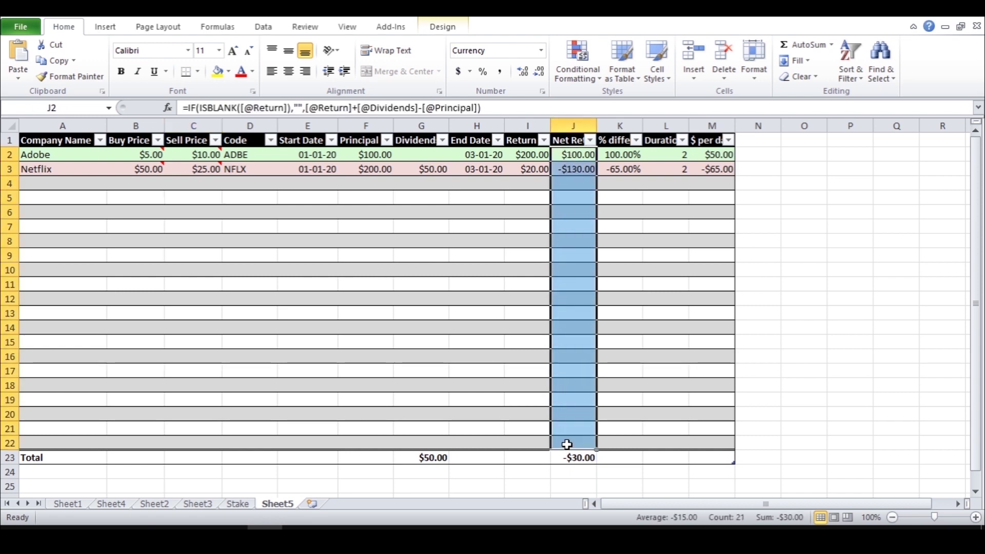
left_click(582, 77)
mouse_move(608, 235)
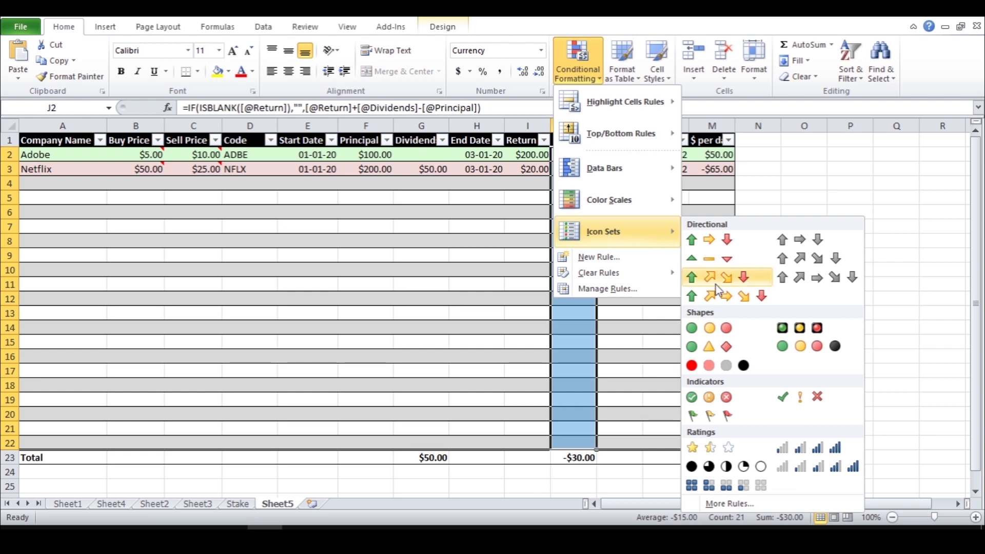
left_click(729, 503)
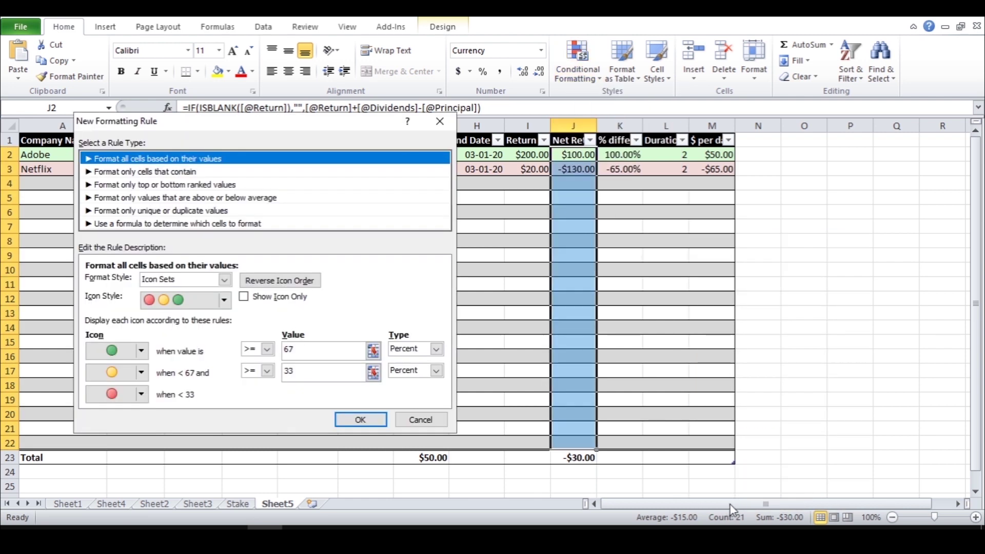
left_click(225, 301)
left_click(225, 416)
left_click(227, 419)
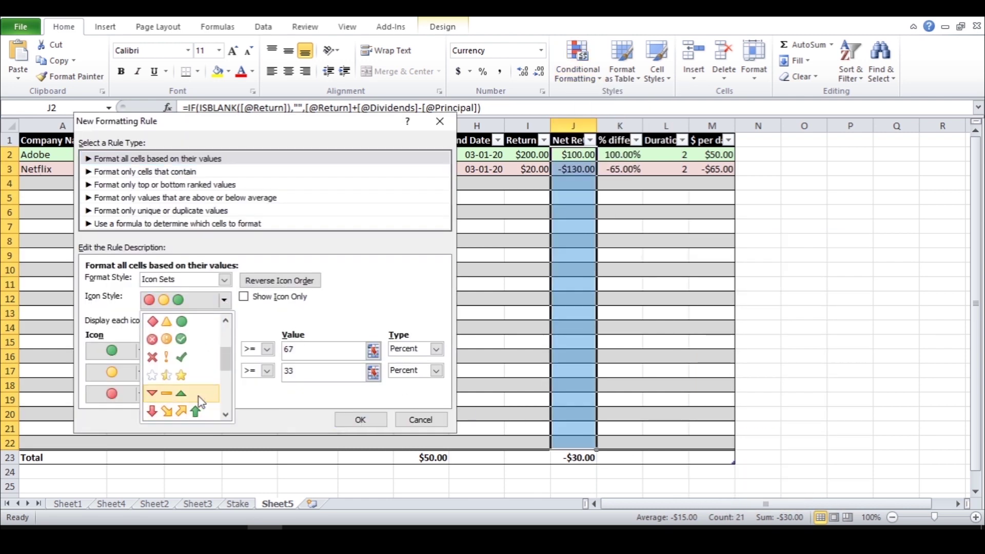
left_click(199, 396)
Switch both icon thresholds of the rule to the Number type with a value of 0.
left_click(437, 348)
left_click(404, 362)
left_click(436, 371)
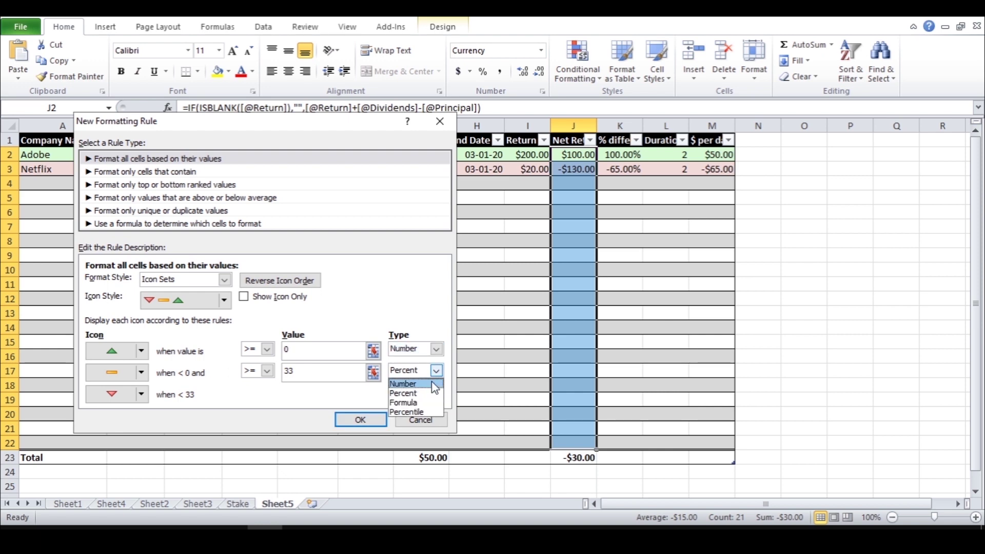
left_click(403, 384)
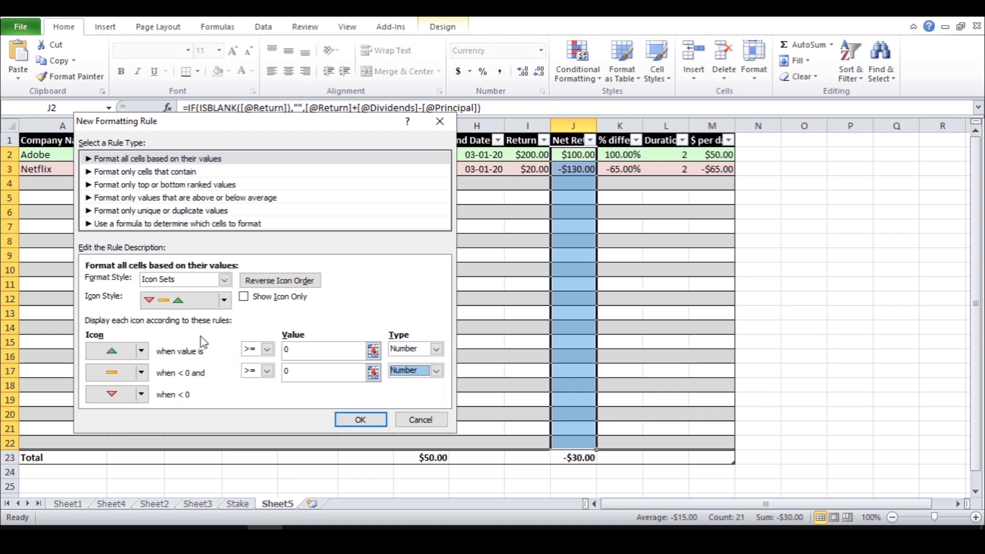
Restrict the green triangle to values greater than 0 in the applied rule, and widen the Net Return column.
left_click(141, 353)
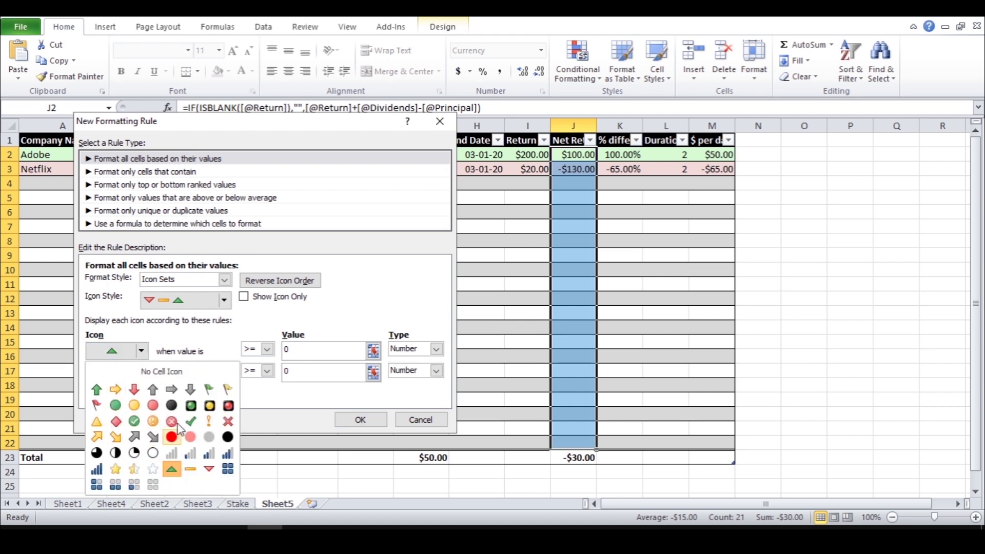
left_click(146, 353)
left_click(259, 349)
left_click(251, 373)
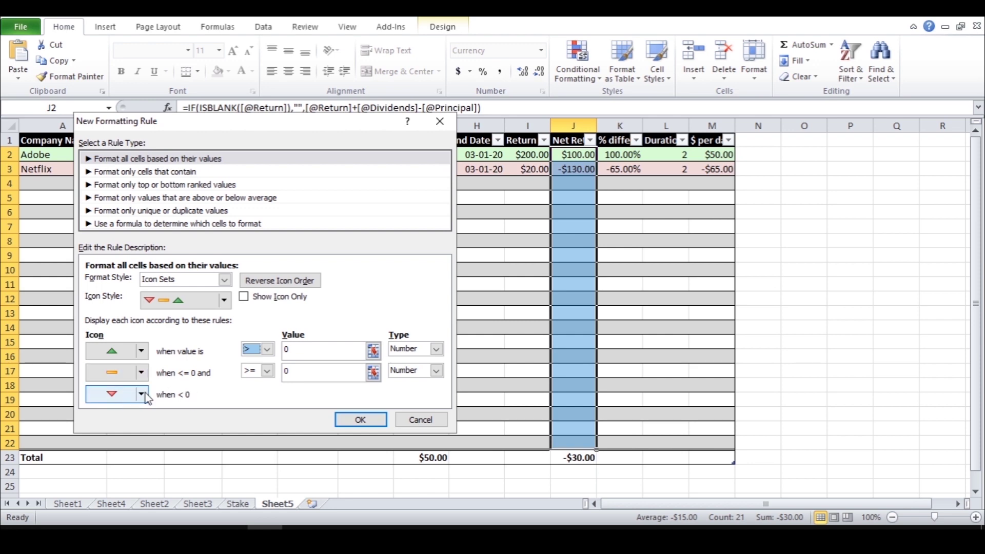
left_click(359, 419)
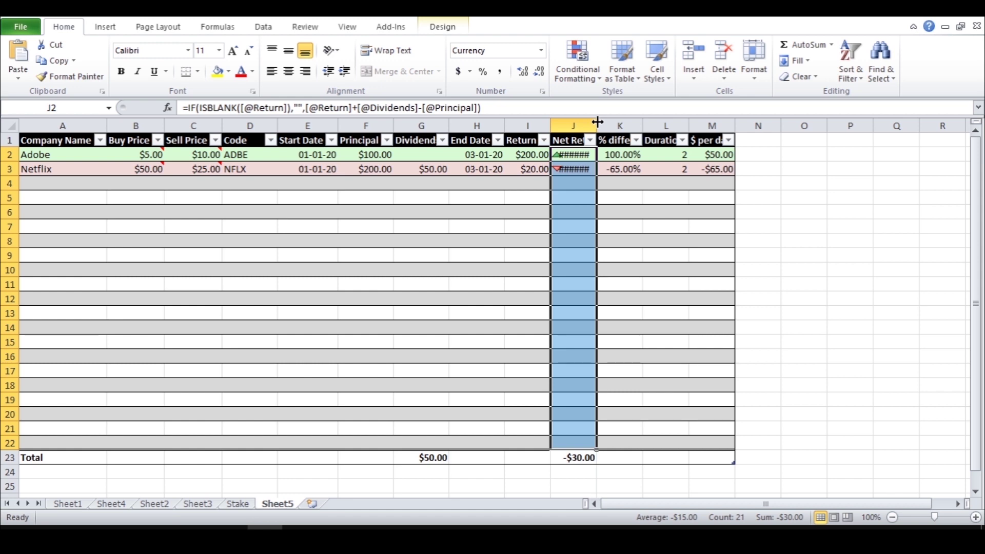
left_click_drag(597, 126, 616, 125)
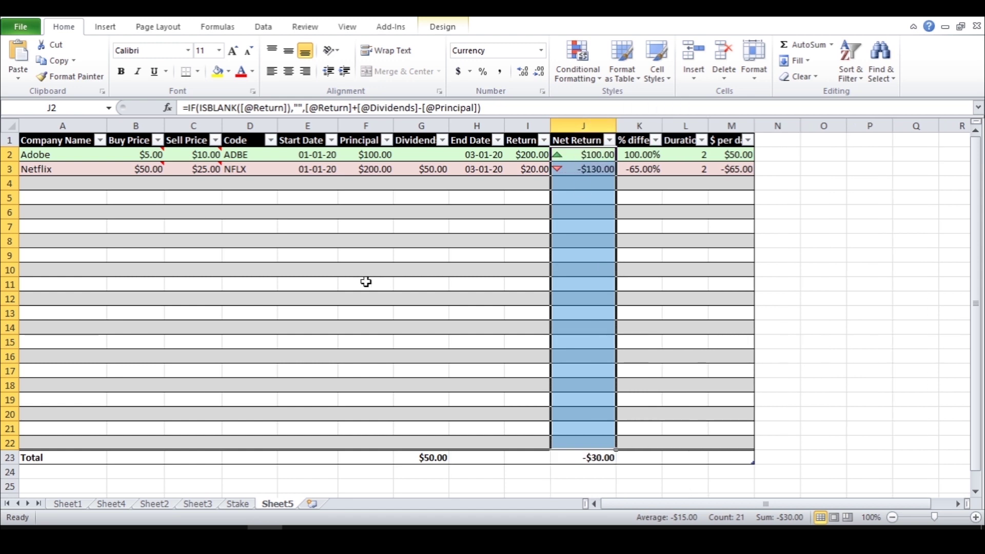
Fill row 4 with start date 01/01/20, principal 100, end date 03/10/20 and return 100.
left_click(574, 190)
left_click(323, 185)
type("01/01/20")
key("Tab")
type("10")
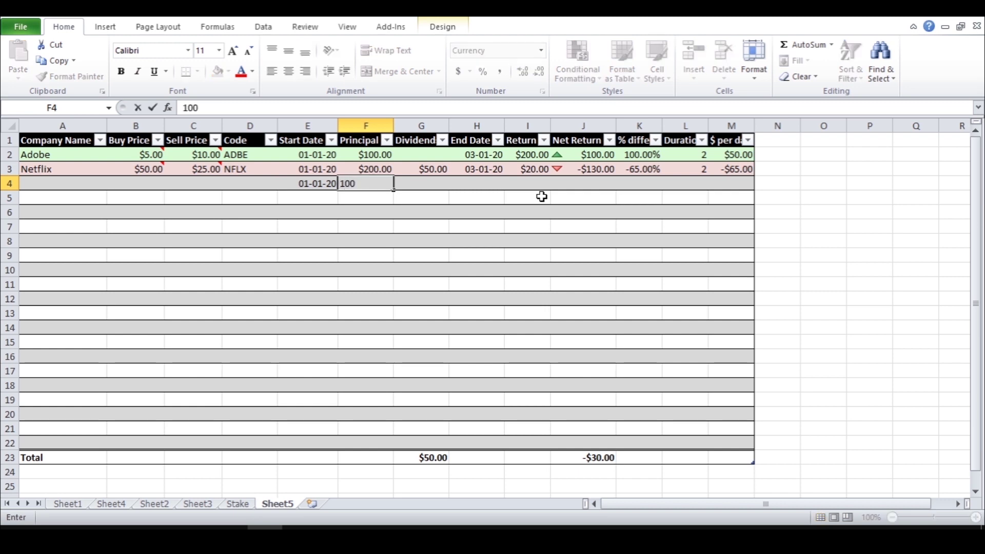
key("Tab")
key("Tab")
type("03/10/20")
key("Tab")
type("1")
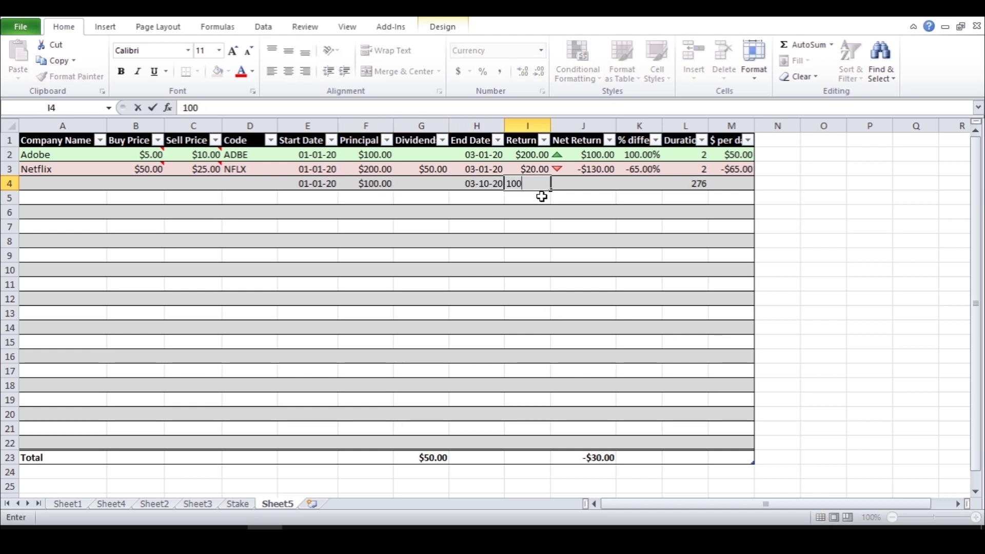
key("Return")
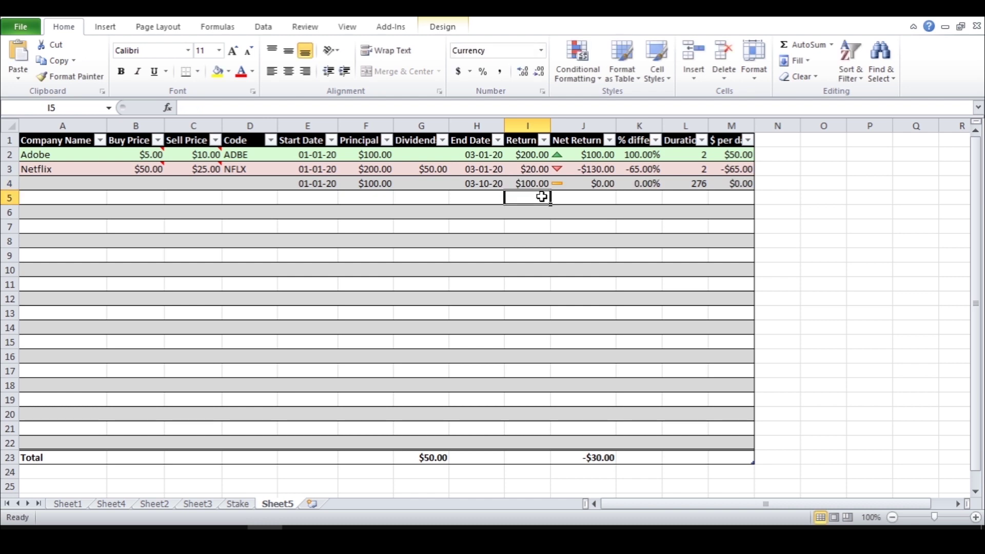
Fill row 5 with start date 01/01/2020, principal 100, end date 03/01/2020 and return 150.
key("Left")
key("Left")
key("Left")
key("Left")
type("01/01/2020")
key("Tab")
type("100")
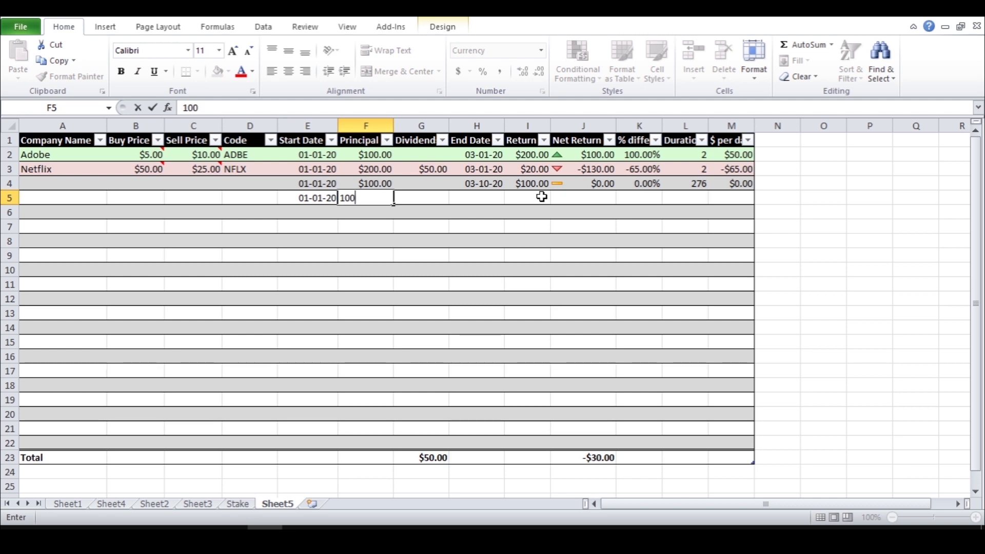
key("Tab")
key("Tab")
type("03/01/2020")
key("Tab")
type("15")
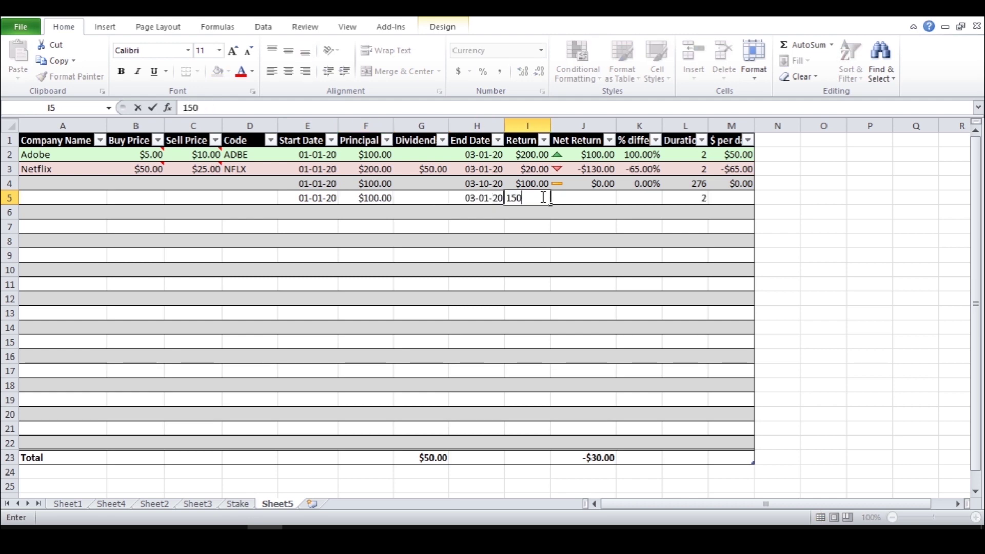
key("Return")
Examine the cell colour and cell icon filter options of the Net Return column.
left_click(477, 226)
left_click(609, 140)
mouse_move(588, 224)
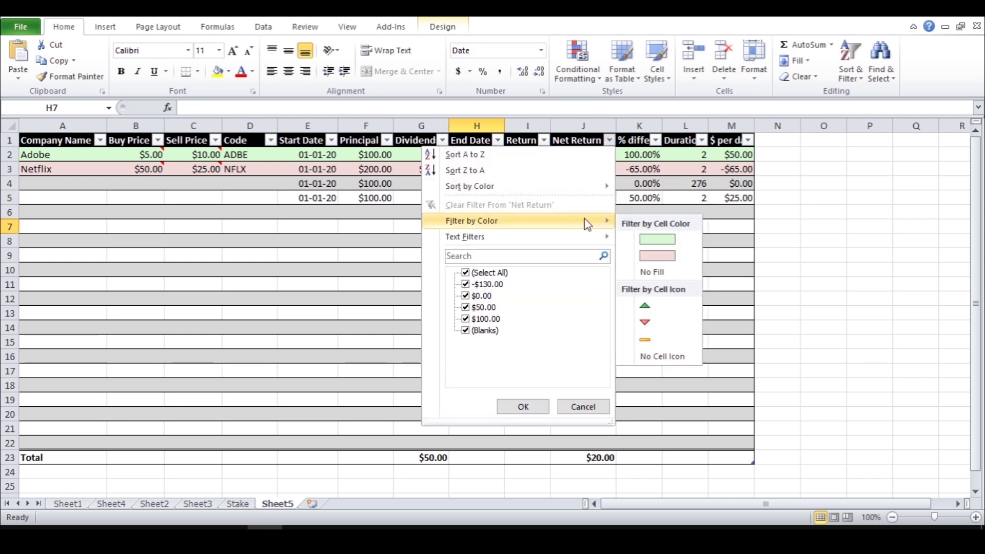
left_click(632, 305)
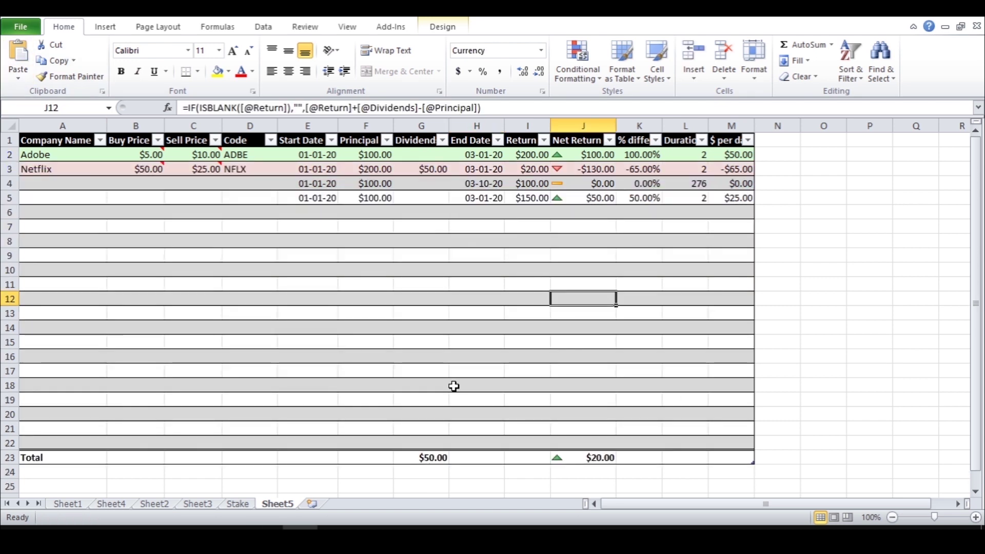
Widen the % difference column and apply blue gradient data bars to it.
left_click_drag(663, 126, 711, 125)
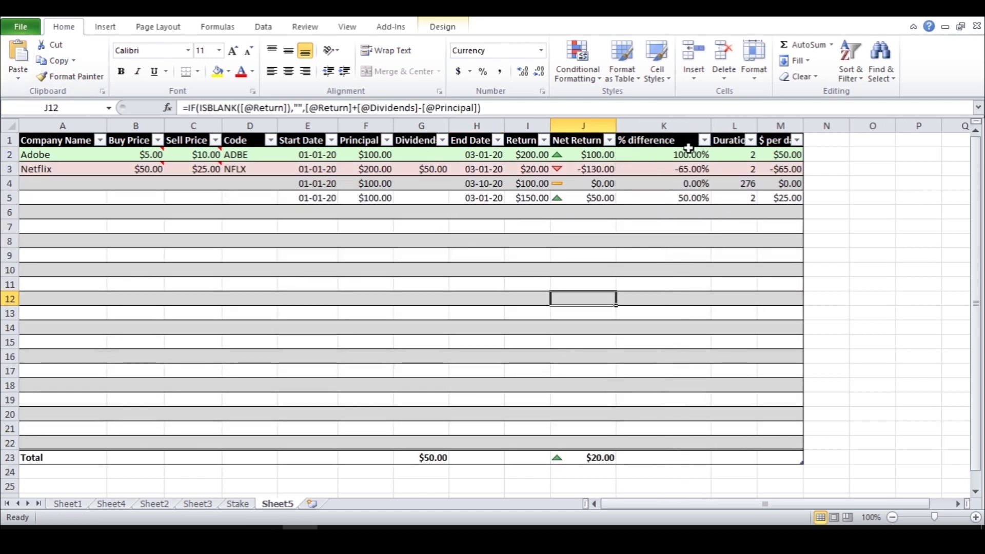
left_click(667, 125)
left_click(579, 74)
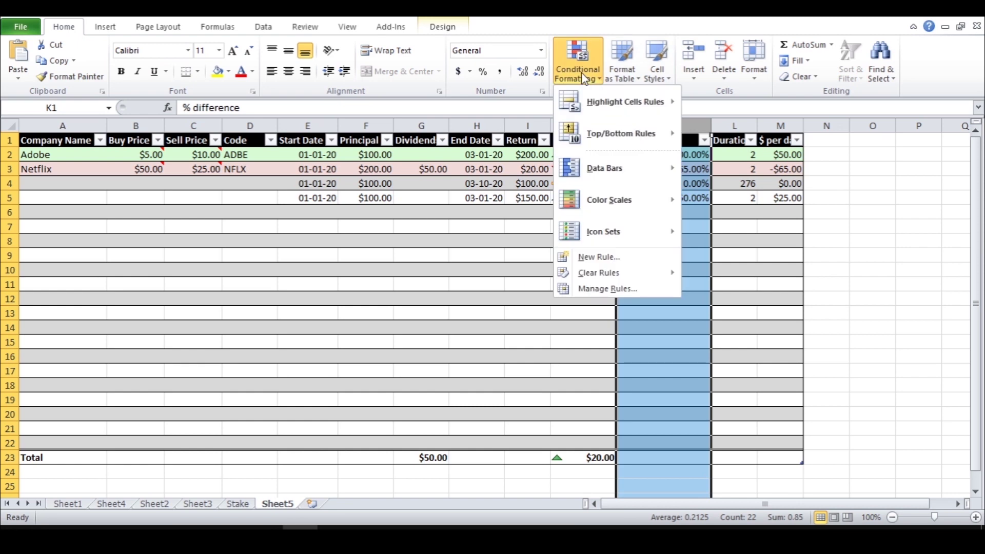
mouse_move(636, 178)
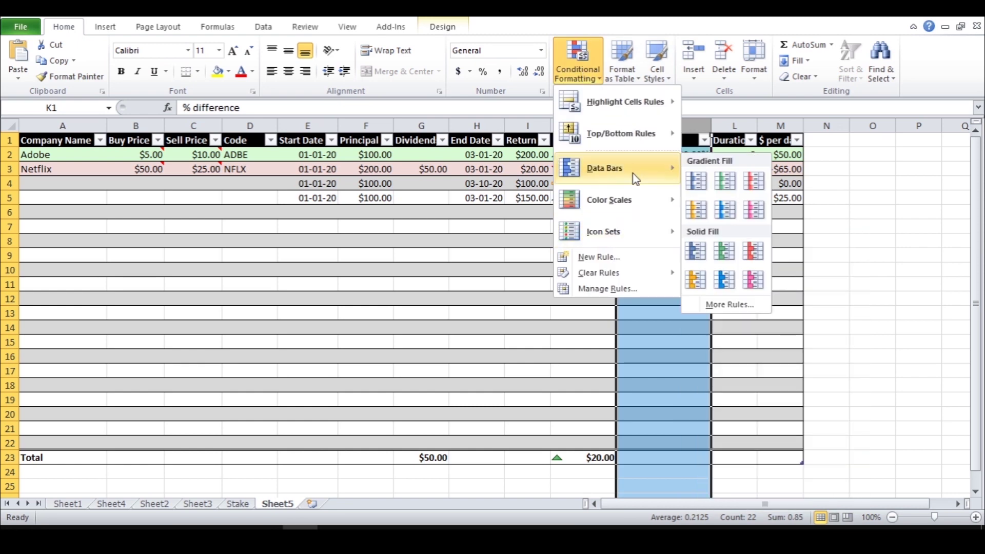
left_click(701, 183)
left_click(675, 253)
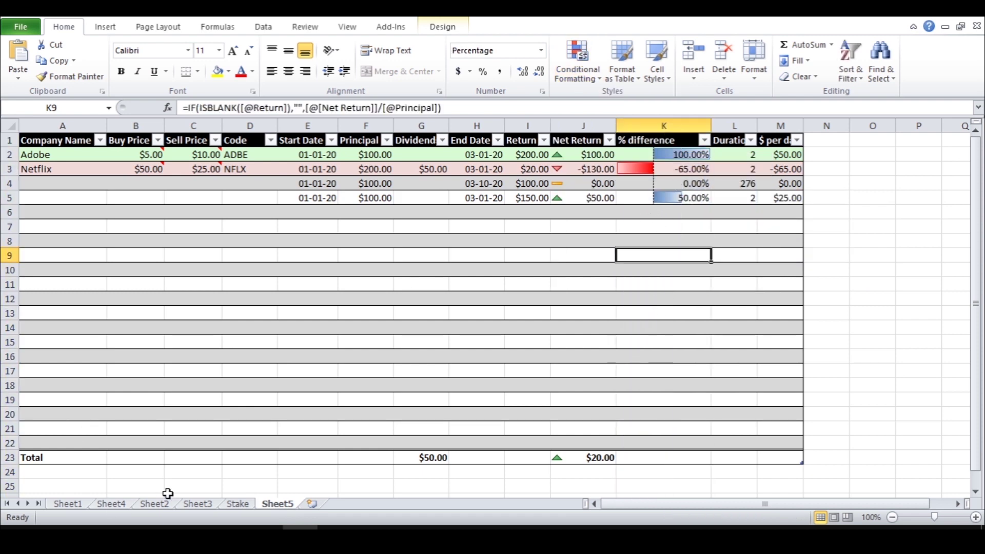
On Sheet3, widen the % Difference column and apply blue gradient data bars to it.
left_click(198, 503)
left_click_drag(561, 125, 603, 125)
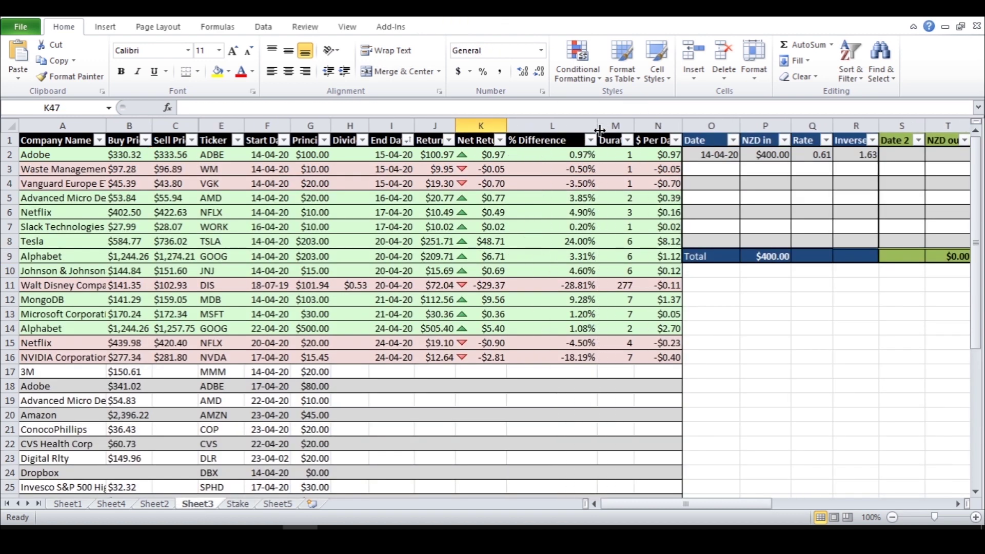
left_click(553, 125)
left_click(577, 61)
mouse_move(615, 167)
left_click(697, 180)
left_click(648, 399)
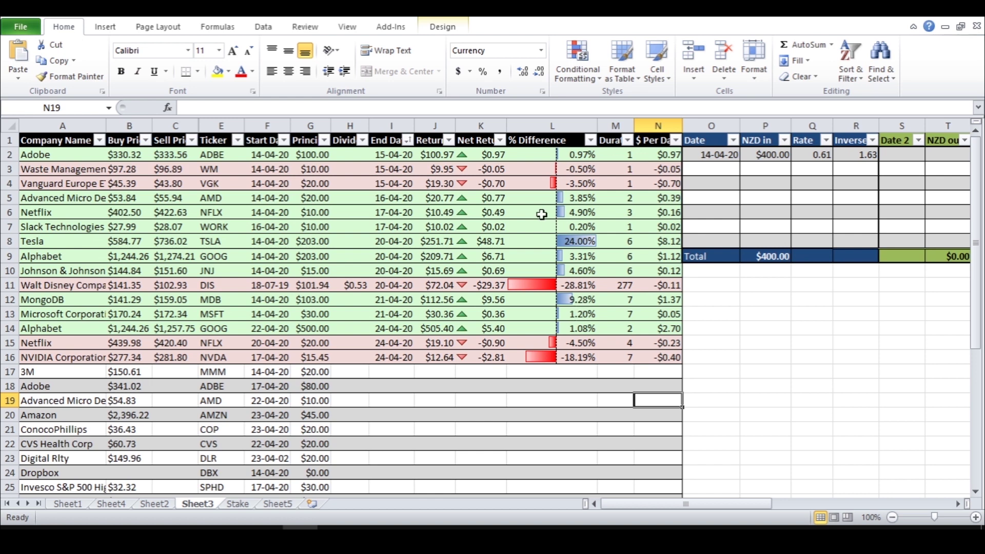
Filter blank entries out of the End Date column and sort the share table by Company Name from A to Z.
left_click(407, 140)
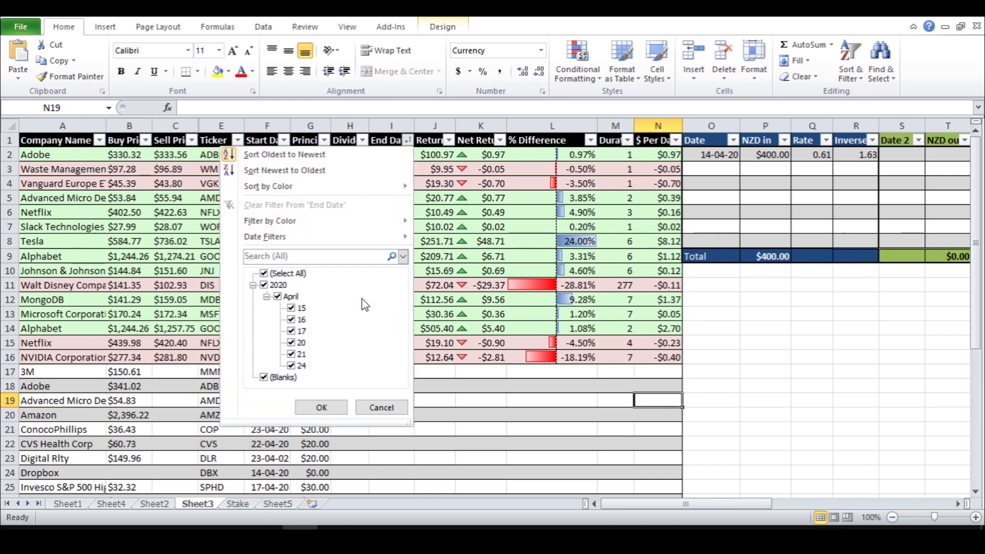
left_click(264, 377)
left_click(322, 407)
left_click(99, 140)
left_click(56, 154)
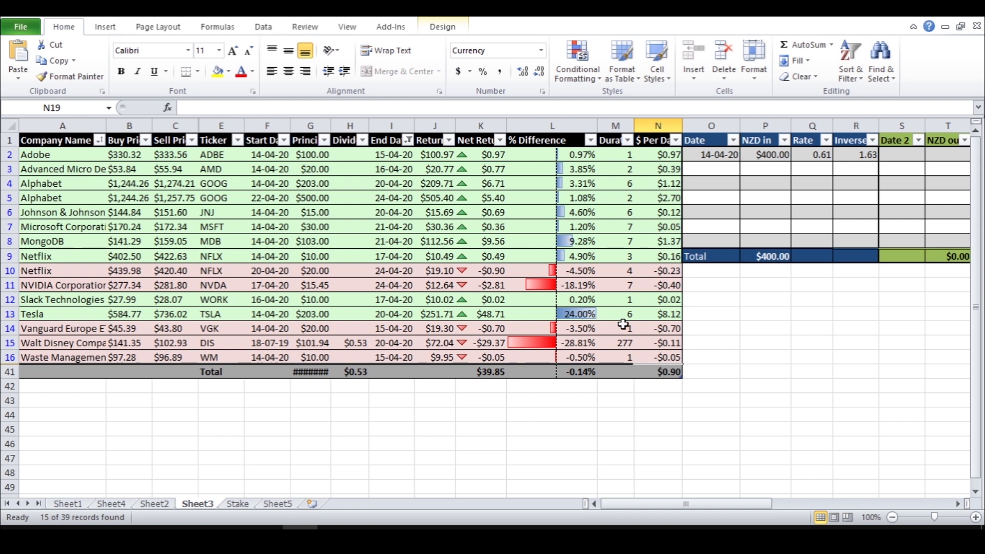
Compare the Duration and % Difference figures of the Alphabet and Tesla rows.
left_click(636, 185)
key("Left")
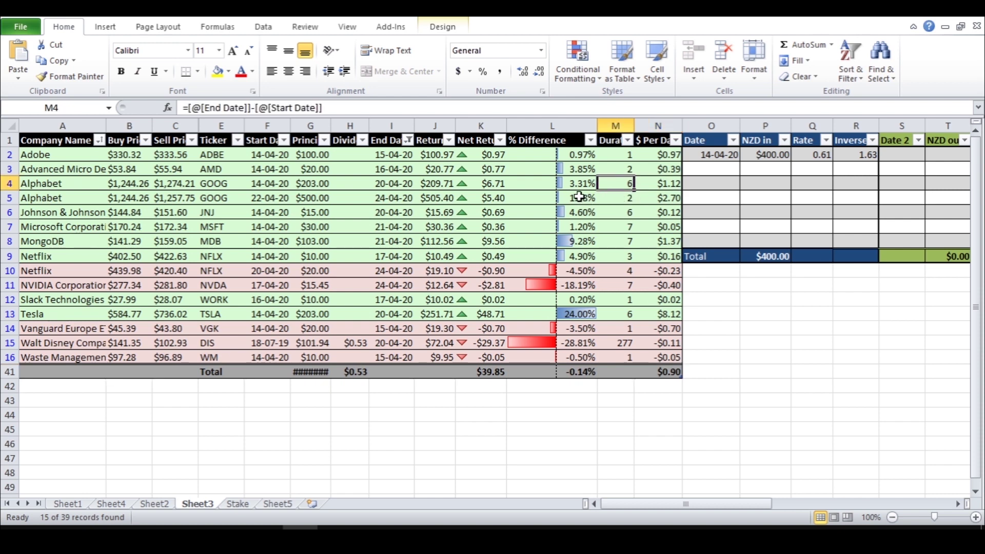
left_click(66, 195)
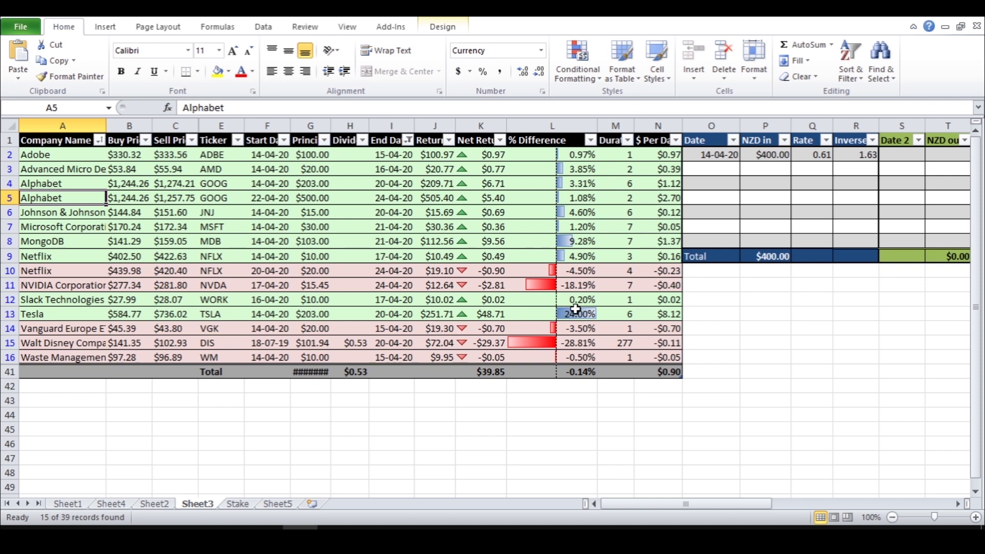
left_click(623, 315)
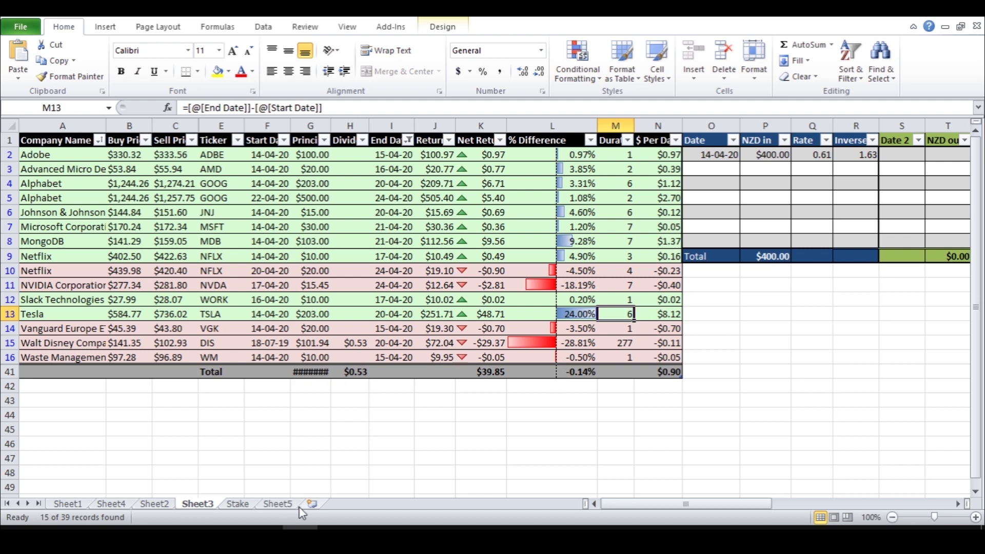
Review the conditional formatting rules of the table on Sheet5, including the data bar rule for column K.
left_click(282, 505)
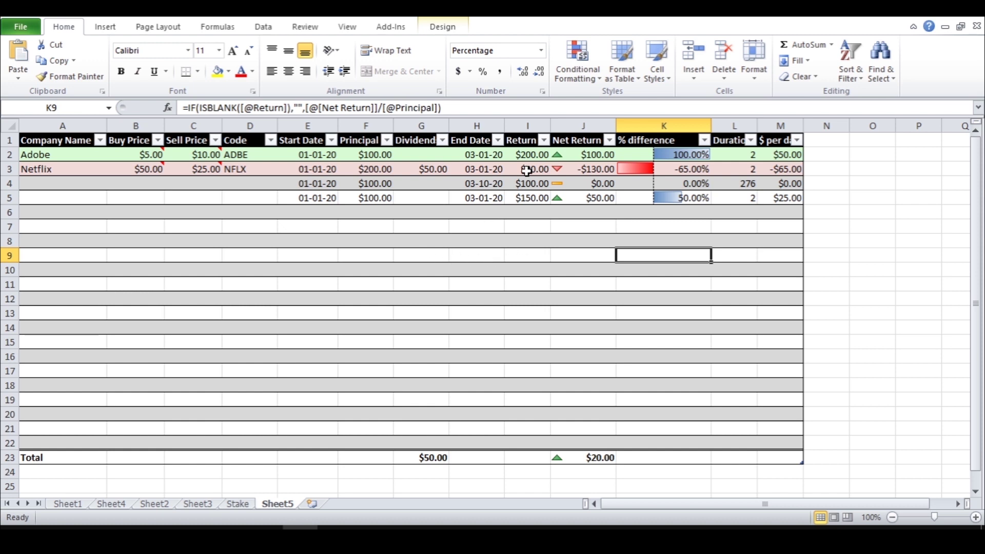
left_click(582, 78)
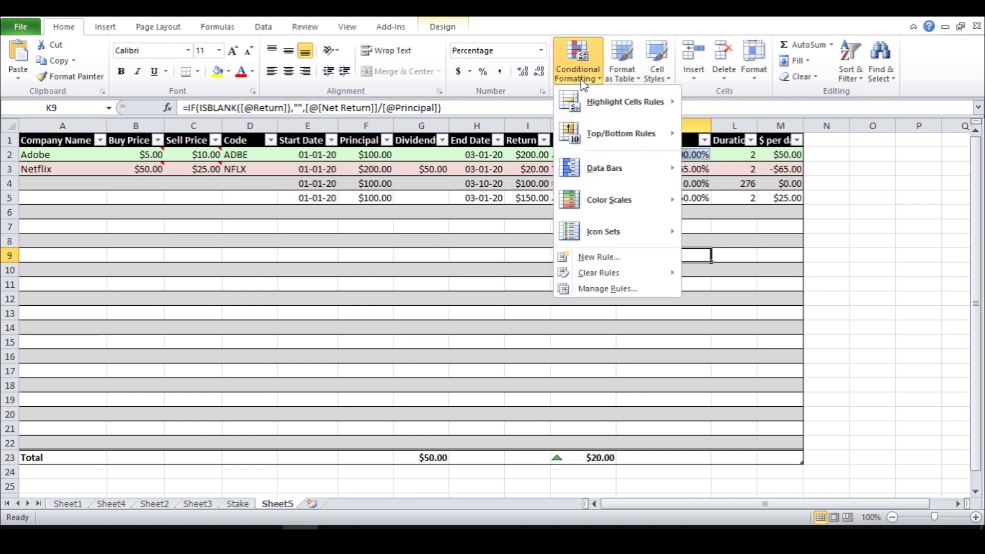
left_click(595, 289)
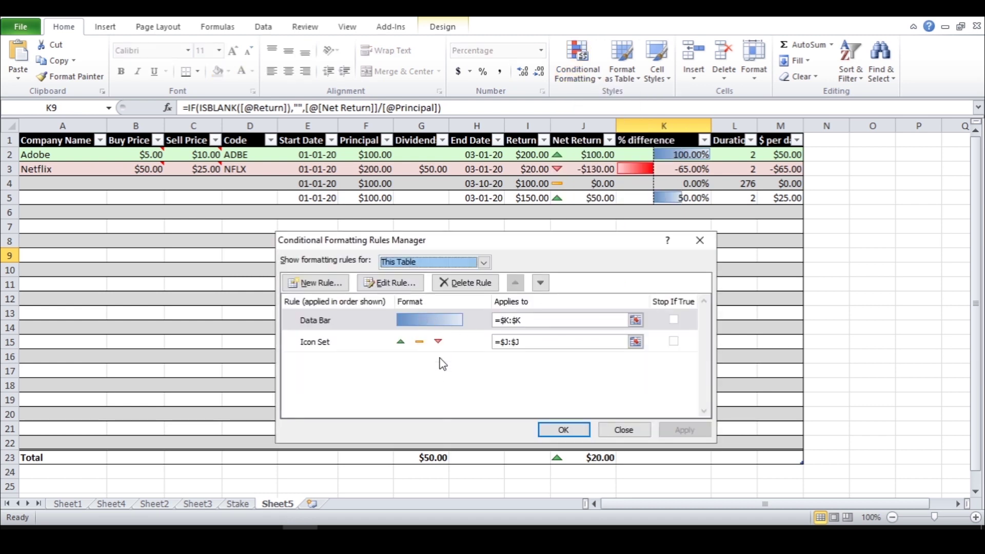
left_click(435, 321)
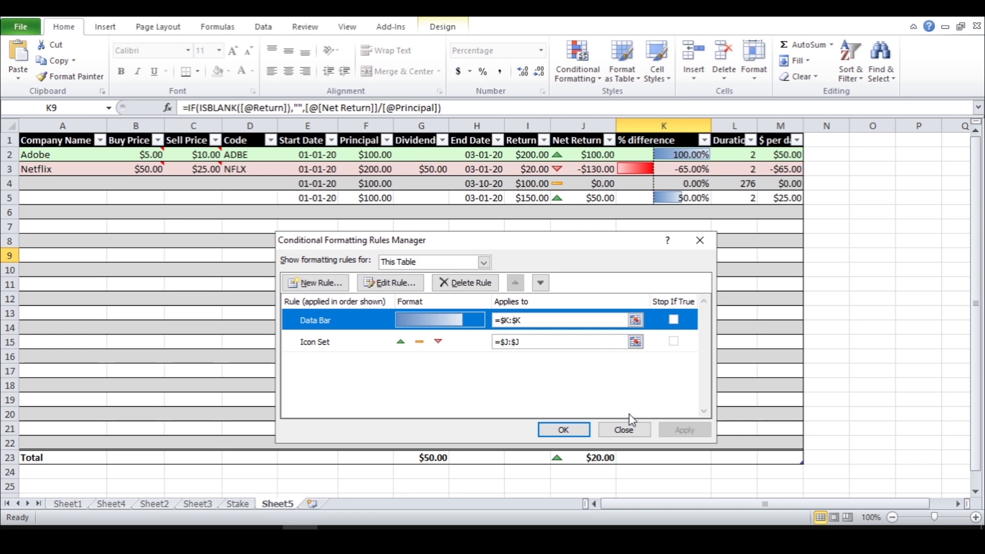
left_click(623, 430)
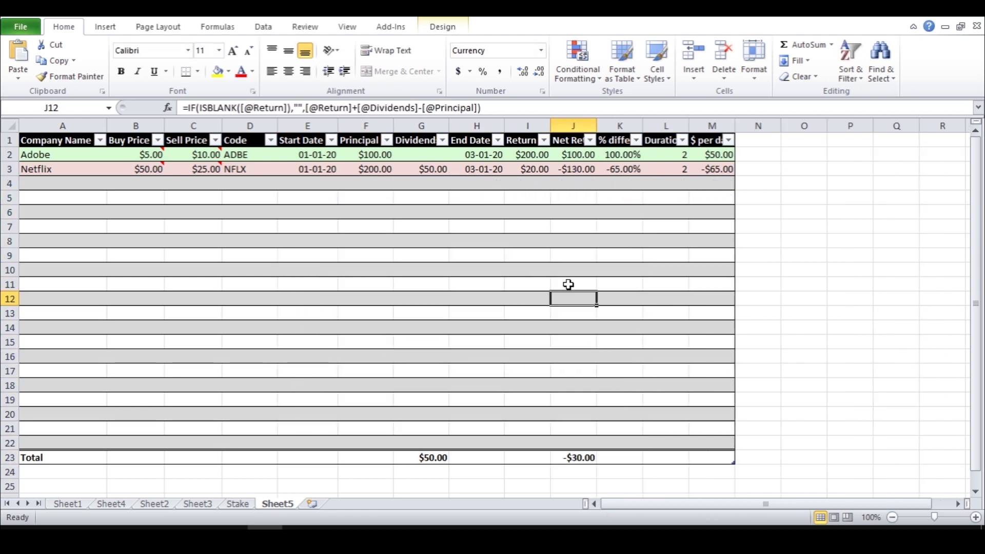
left_click(193, 212)
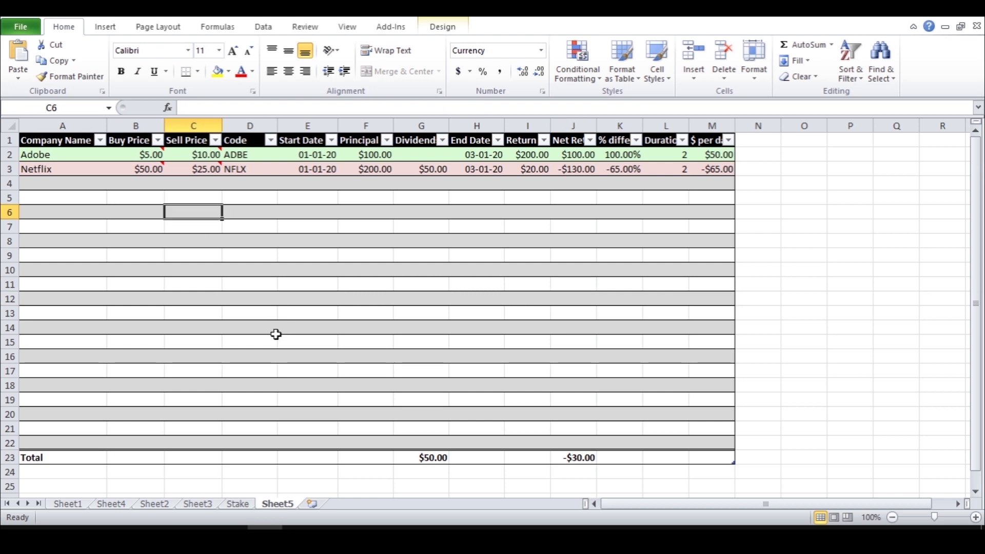
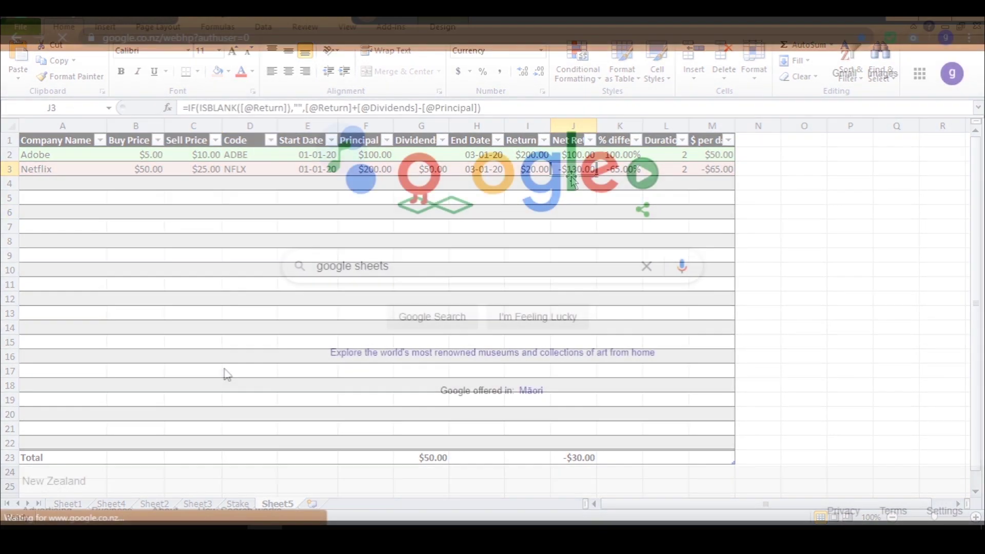
Switch to the web browser, search Google for "google sheets" and enter the personal version of Google Sheets.
key("Return")
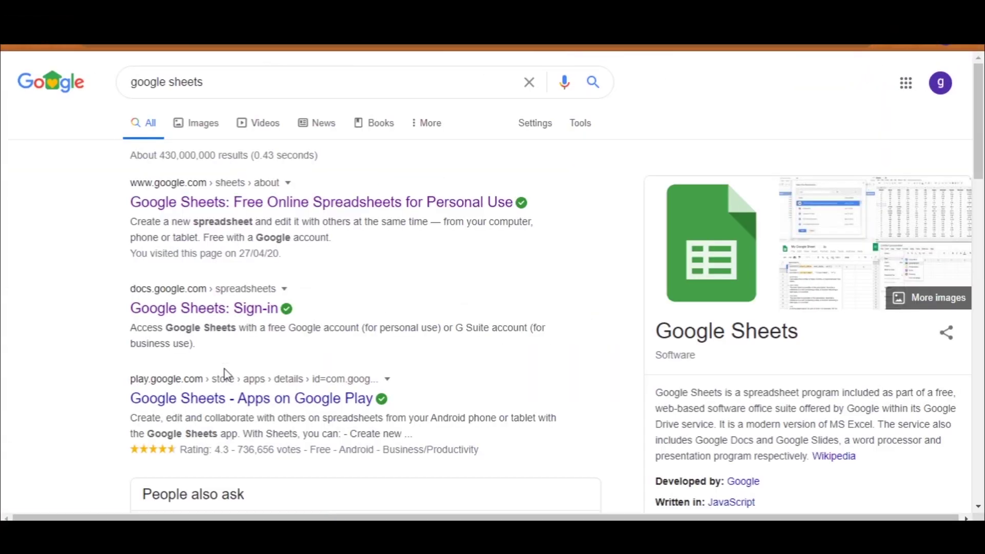
left_click(220, 203)
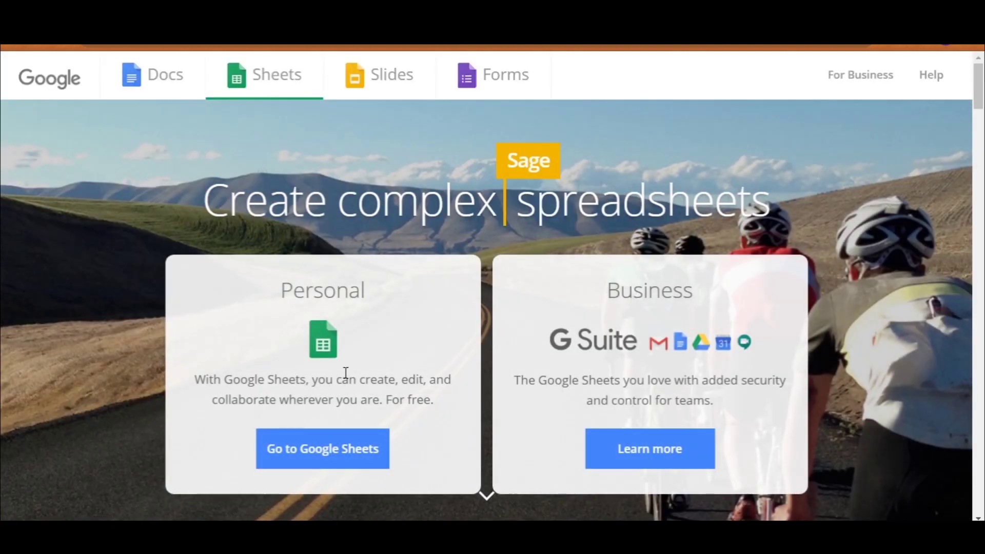
left_click(327, 459)
left_click(207, 187)
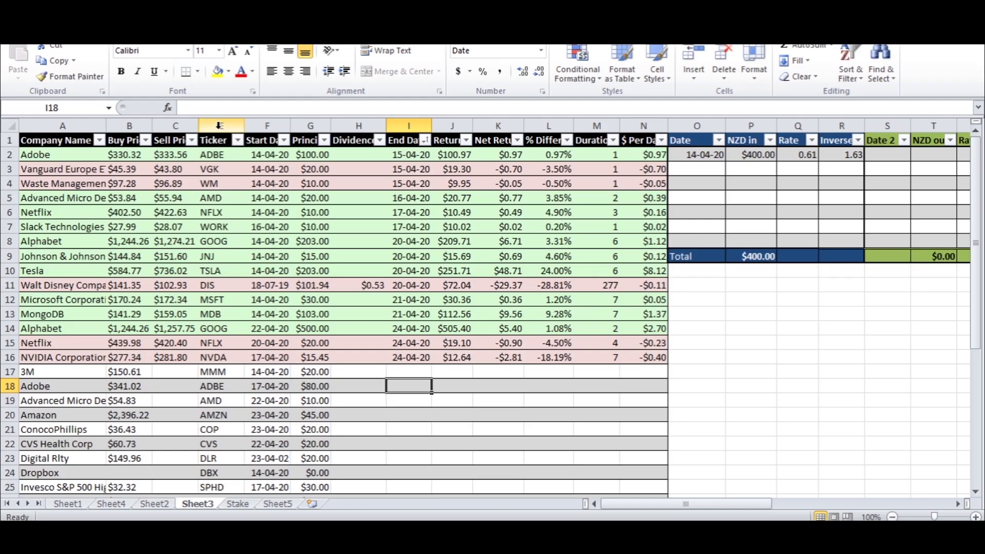
In the Excel workbook's Sheet3, unhide the Current Price column between Sell Price and Ticker.
left_click_drag(221, 126, 176, 126)
right_click(214, 128)
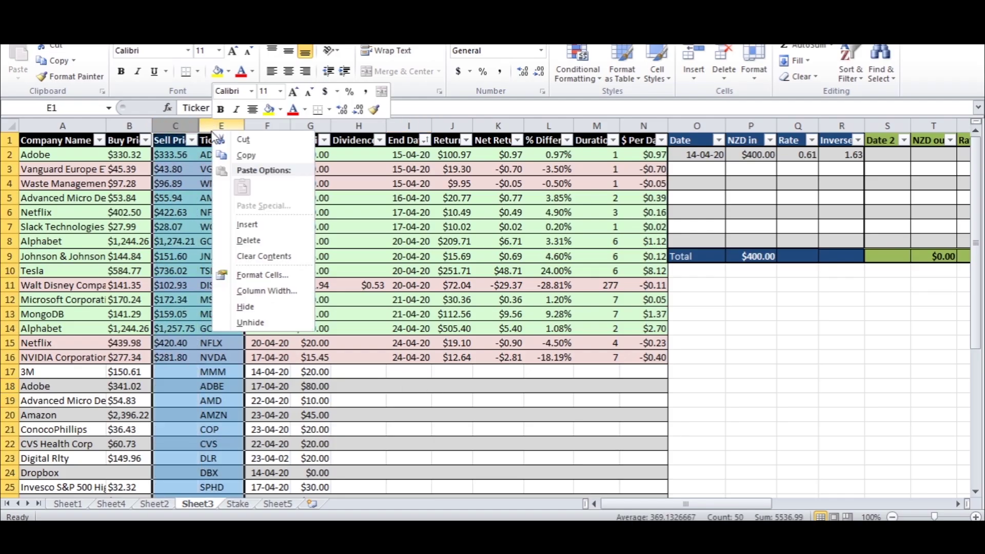
left_click(265, 322)
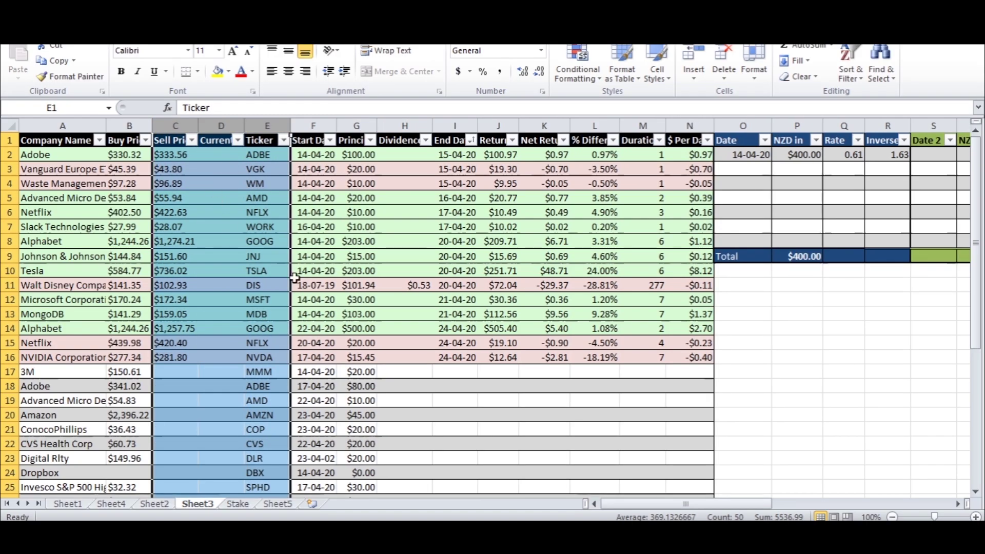
left_click(247, 175)
left_click(221, 125)
right_click(227, 128)
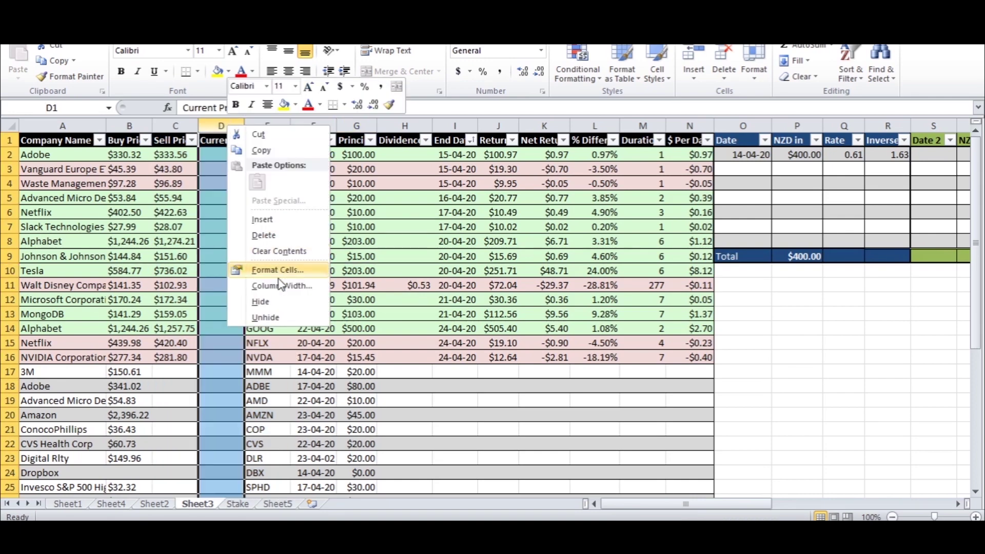
left_click(271, 324)
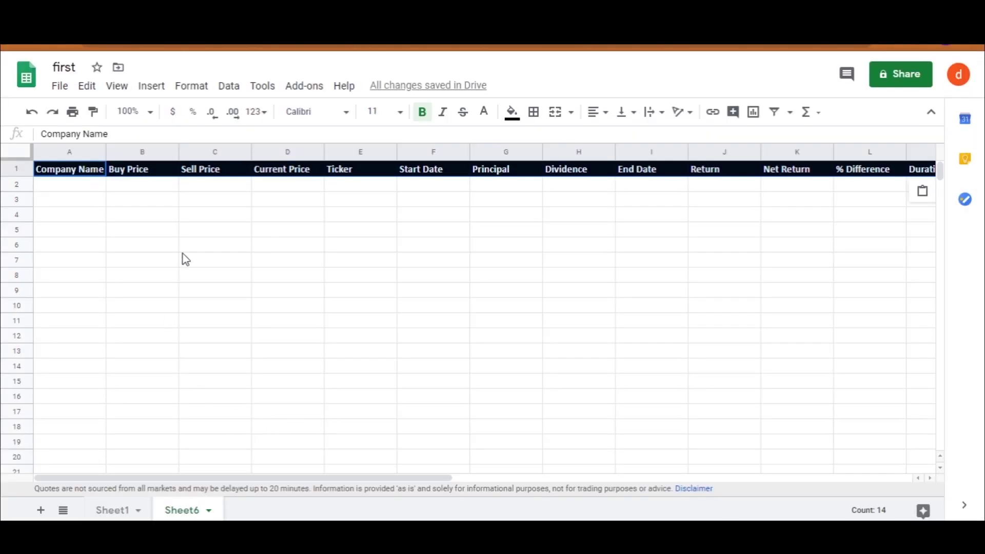
In Google Sheets, give the header row a grey fill with black text and narrow the columns from Buy Price onward to fit their headings.
left_click_drag(94, 172, 607, 172)
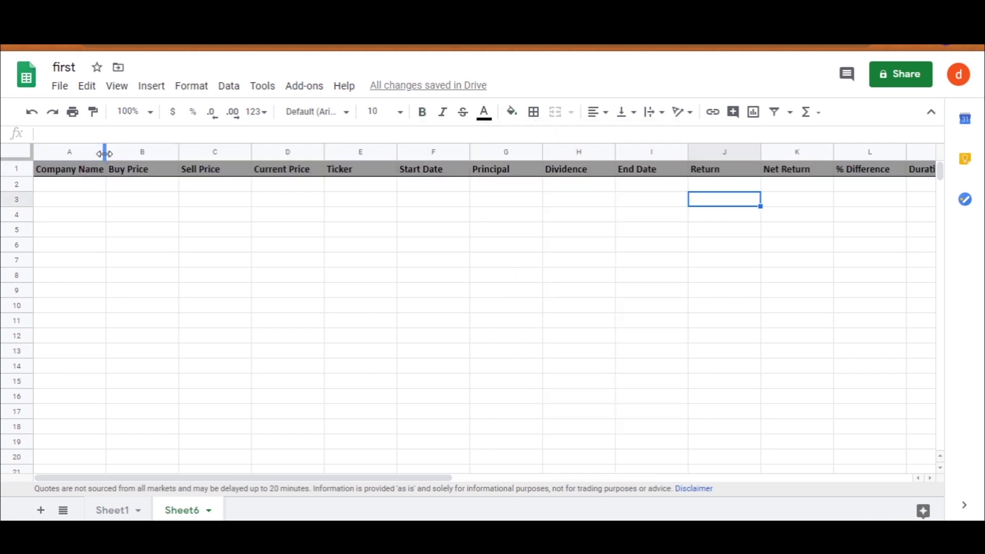
double_click(163, 152)
left_click(250, 151)
left_click(428, 152)
left_click_drag(465, 151, 453, 151)
left_click_drag(526, 152, 513, 152)
left_click(579, 153)
left_click(559, 199)
left_click_drag(586, 152, 573, 152)
left_click_drag(647, 152, 630, 152)
left_click_drag(702, 152, 687, 152)
left_click(364, 260)
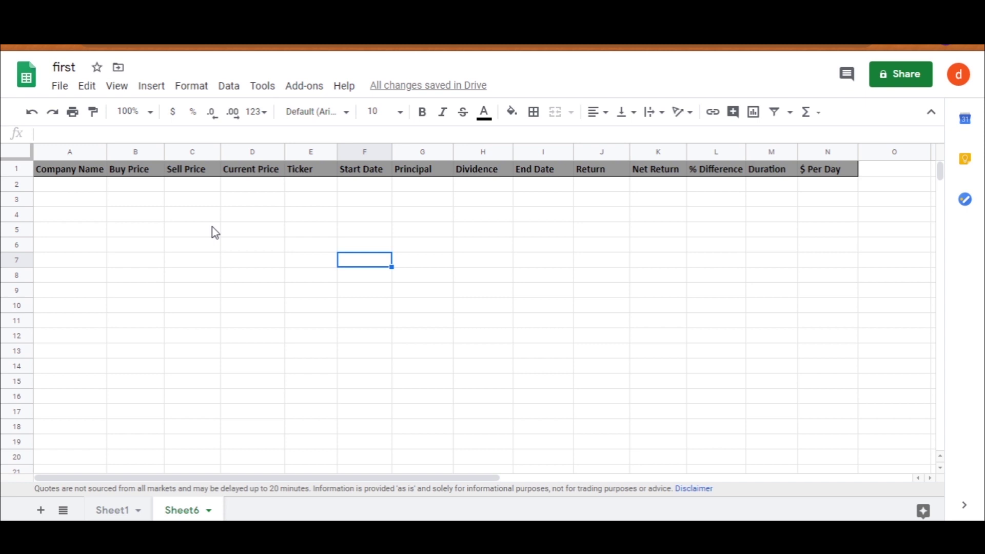
Check the available locales in the spreadsheet settings, keep Australia and save the settings.
left_click(361, 186)
left_click(357, 211)
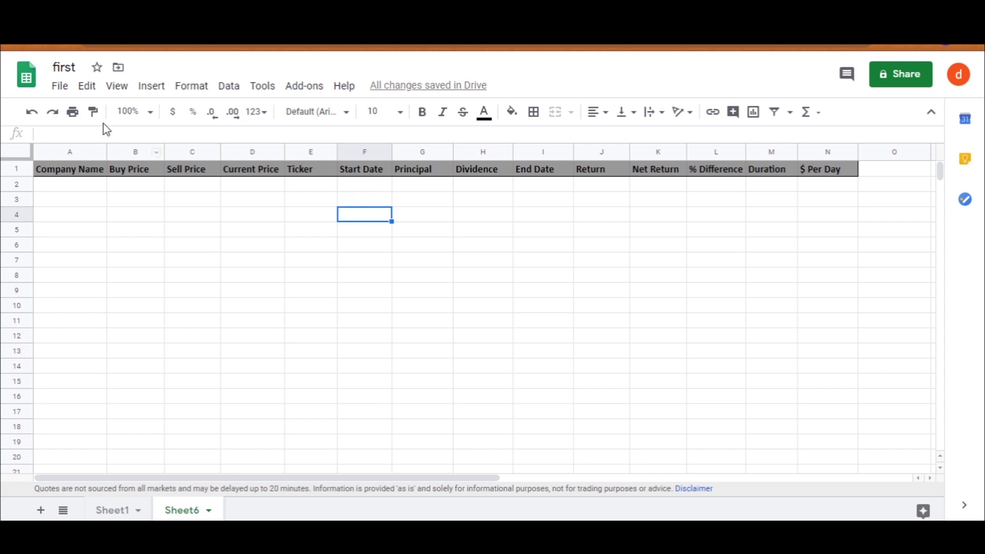
left_click(60, 86)
scroll(149, 347, "down", 2)
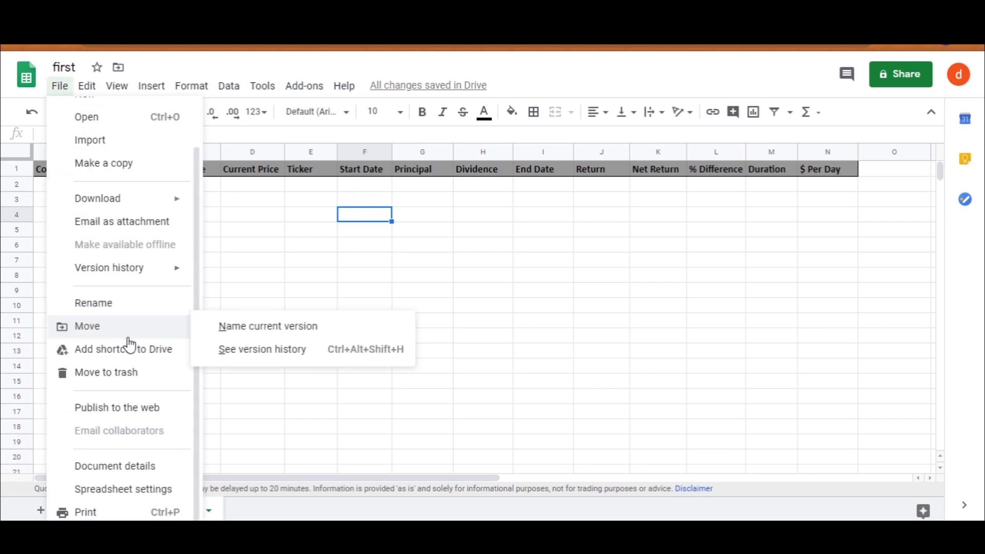
left_click(115, 489)
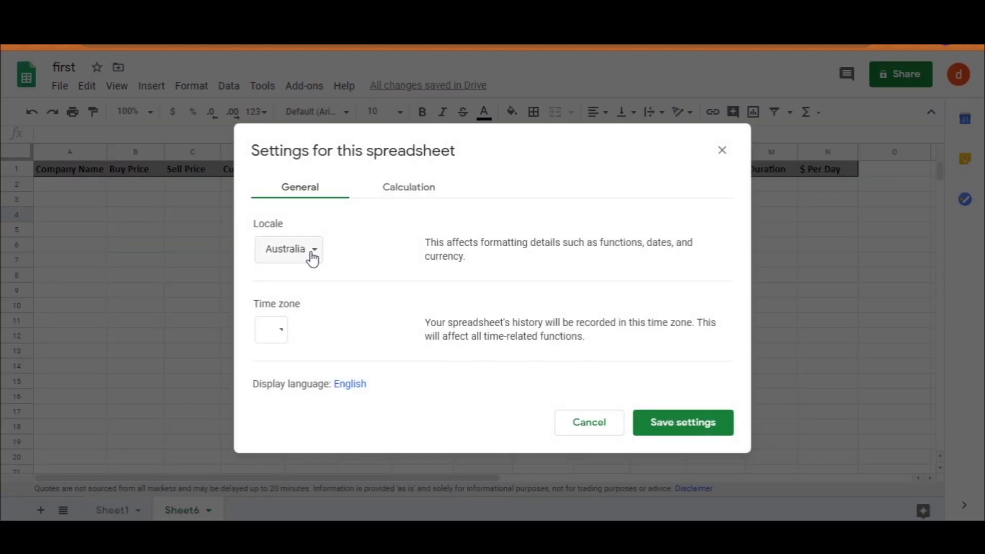
left_click(312, 259)
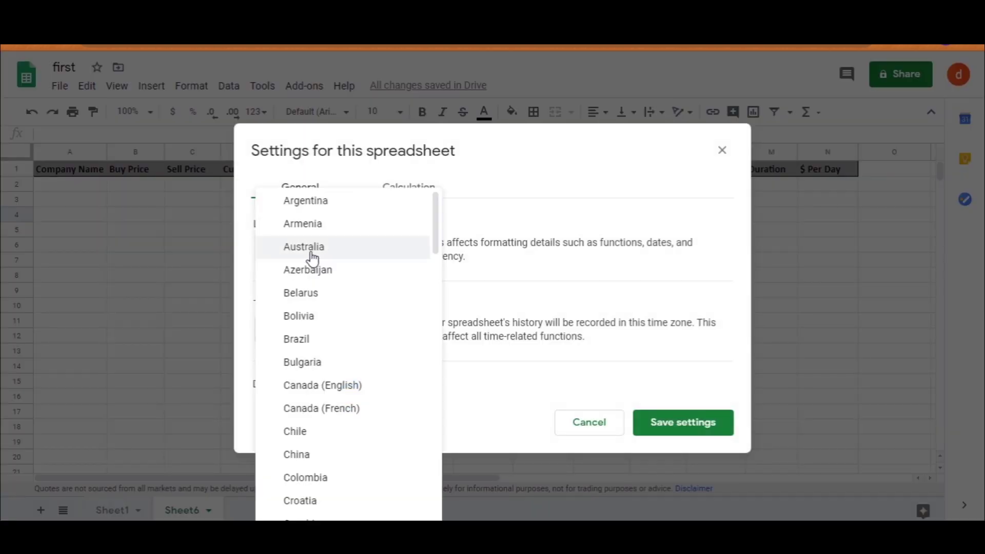
left_click_drag(433, 214, 476, 207)
left_click(534, 234)
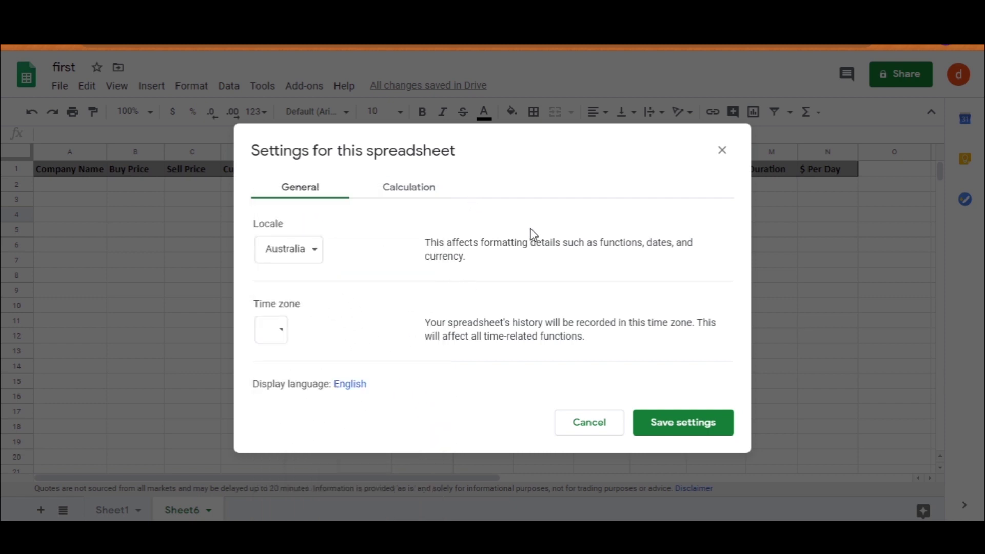
left_click(659, 418)
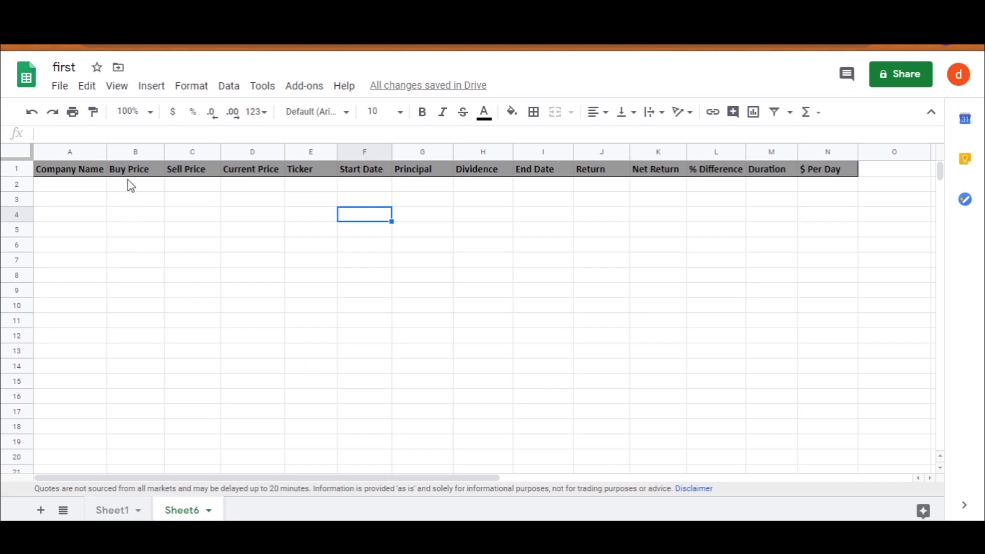
Format the Buy Price, Sell Price and Current Price columns as currency and the Start Date column as a date.
key("Right")
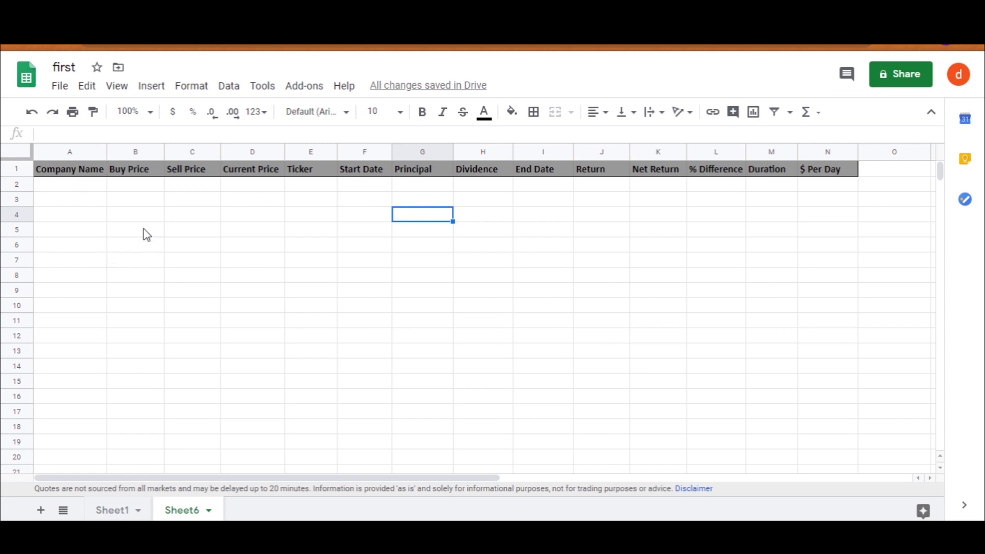
left_click_drag(133, 152, 248, 155)
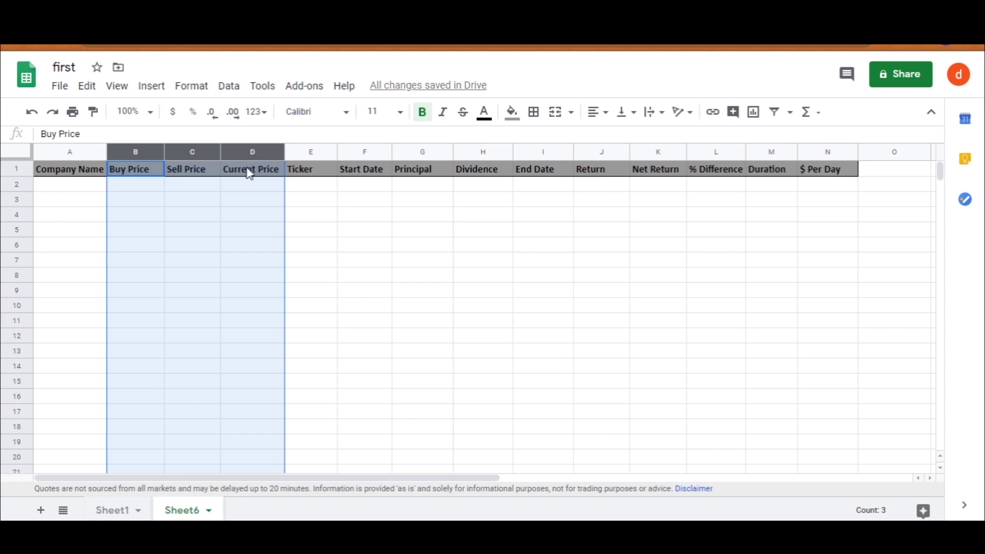
left_click(173, 119)
left_click(363, 150)
left_click(258, 113)
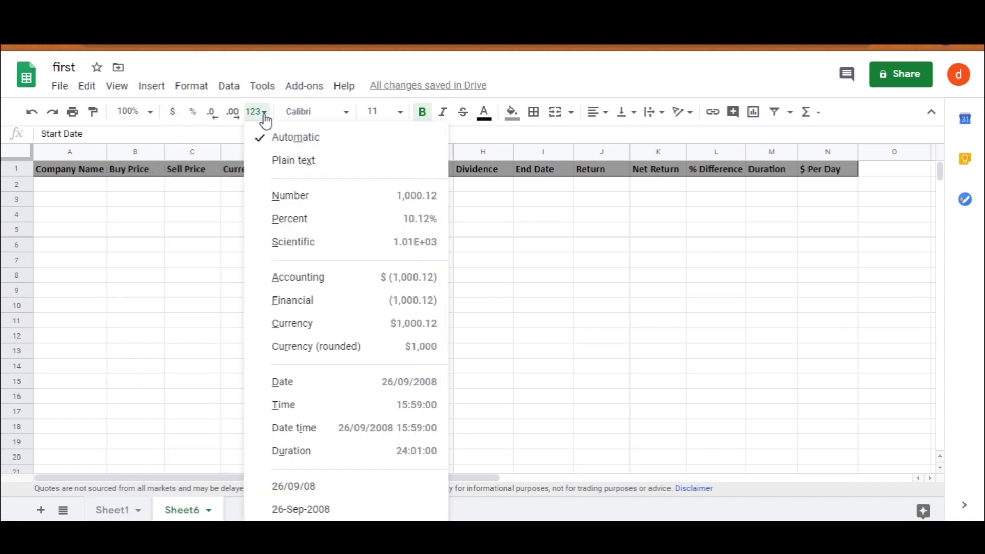
left_click(300, 382)
Format the Principal and Dividence columns as currency and the End Date column as a date.
left_click_drag(426, 153, 483, 152)
left_click(173, 112)
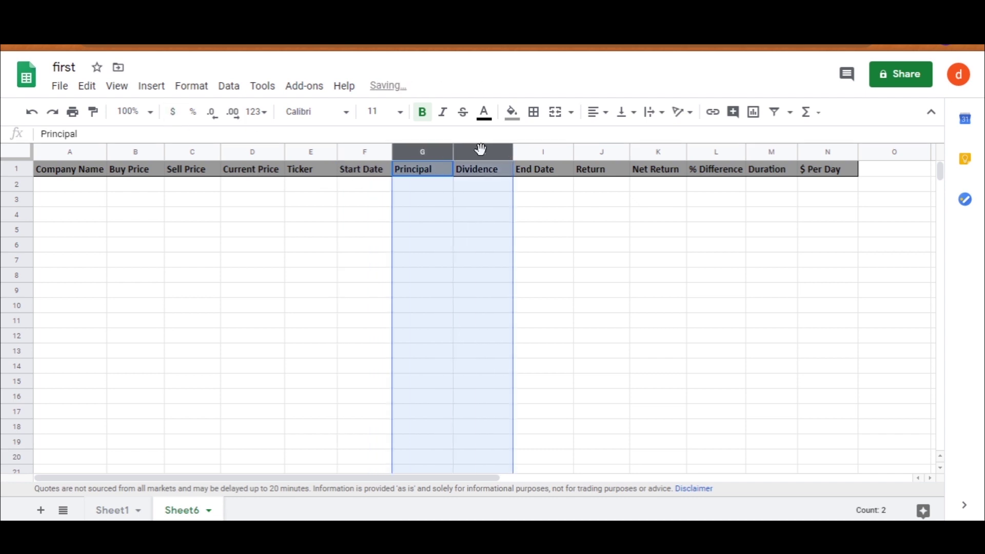
left_click(542, 152)
left_click(258, 112)
left_click(323, 383)
Format the Return, Net Return and $ Per Day columns as currency and the % Difference column as a percentage.
left_click_drag(597, 152, 641, 152)
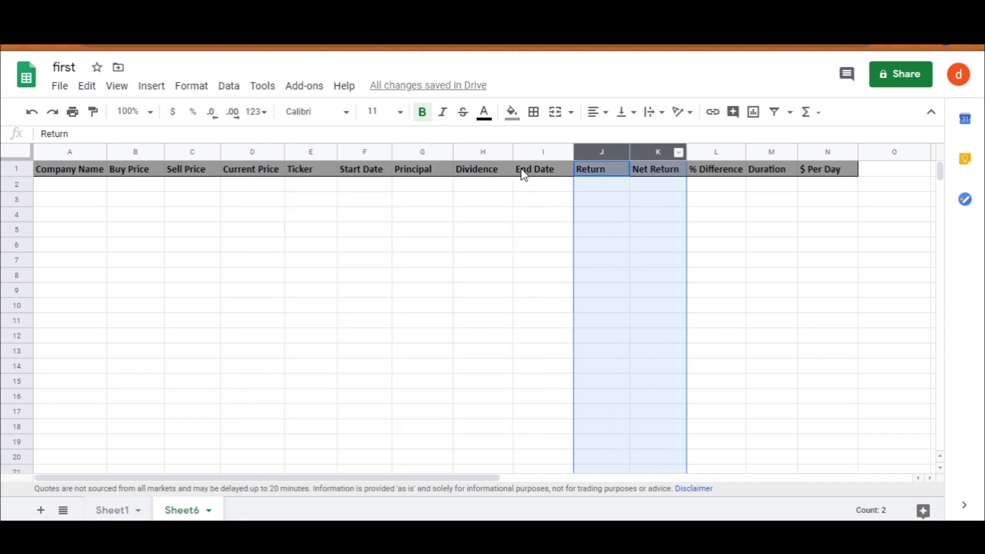
left_click(174, 112)
left_click(716, 152)
left_click(195, 112)
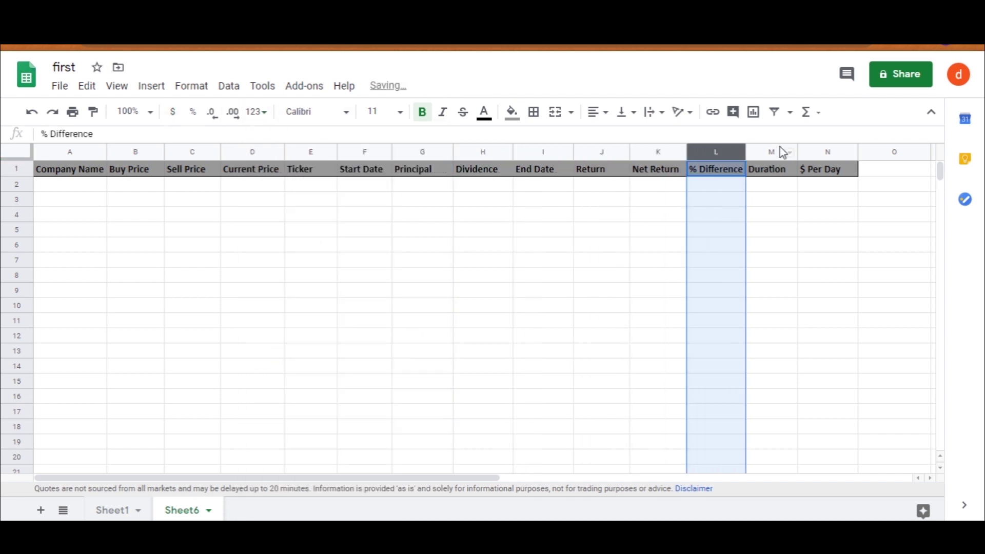
left_click(828, 152)
left_click(177, 113)
left_click(420, 341)
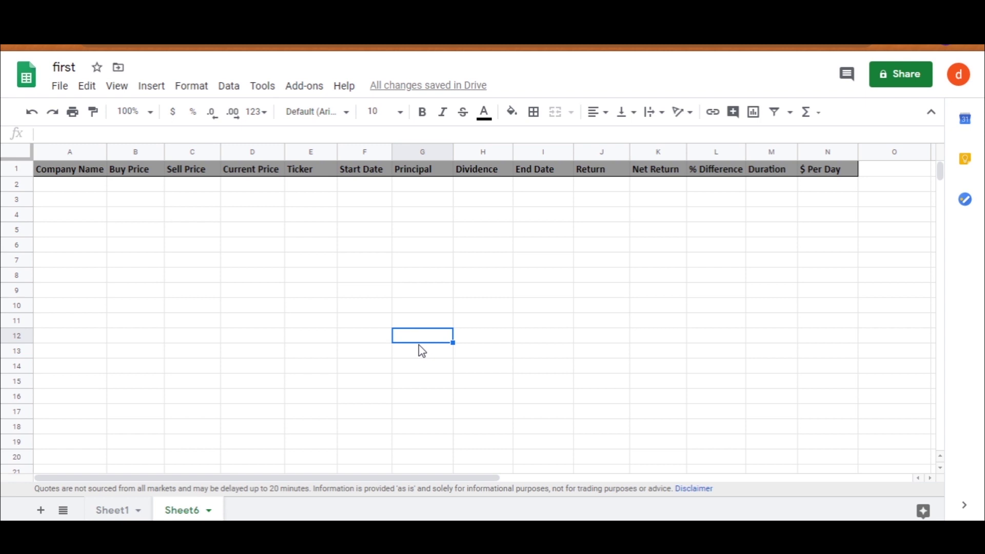
Enter =GOOGLEFINANCE(E2,"name") in cell A2 to fetch the company name from the ticker.
left_click(84, 185)
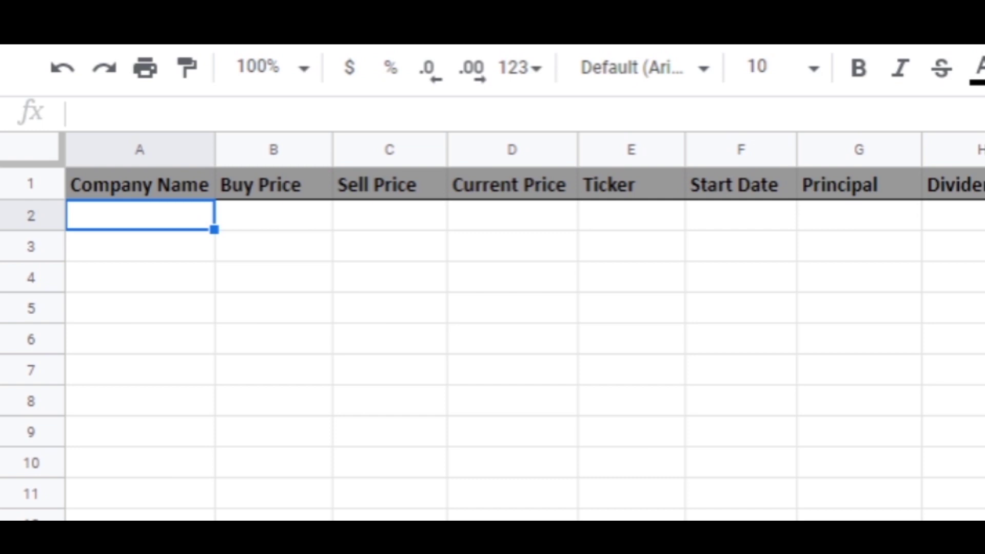
type("=")
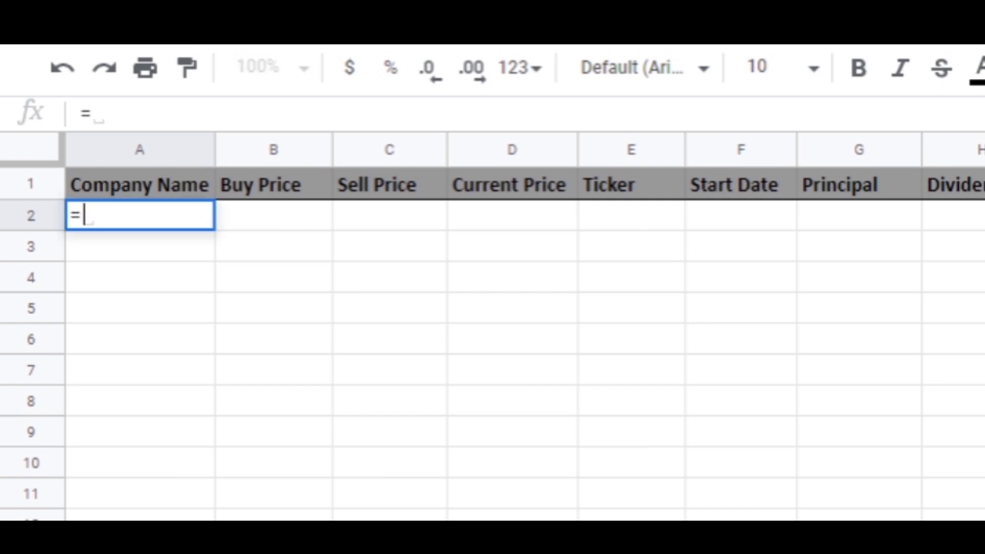
type("goog")
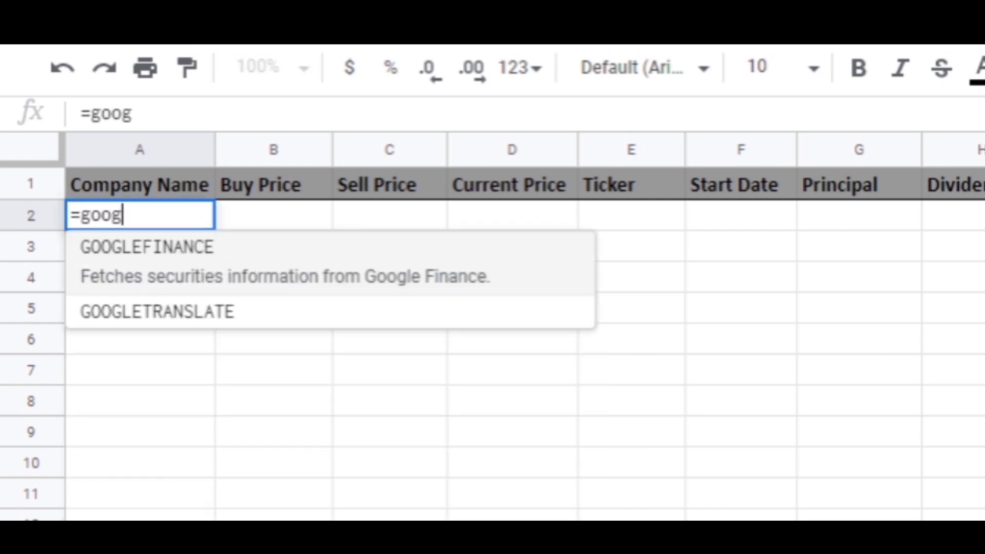
left_click(233, 252)
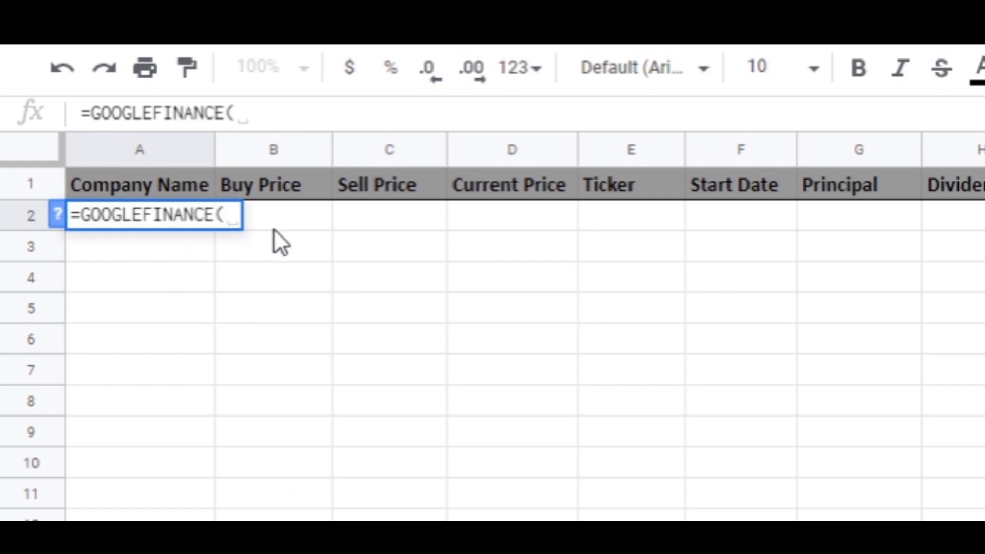
left_click(632, 210)
type(",\"name")
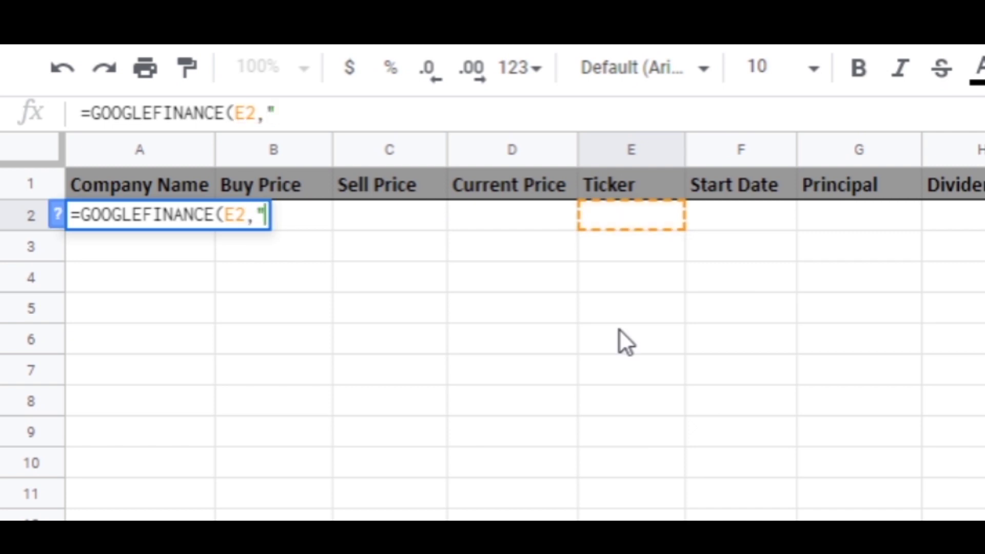
type("\"")
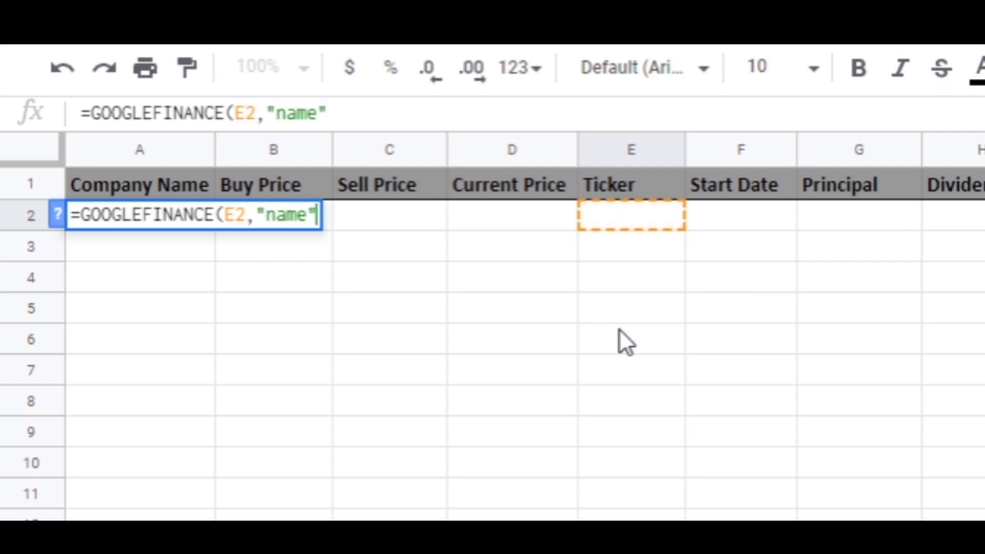
type(")")
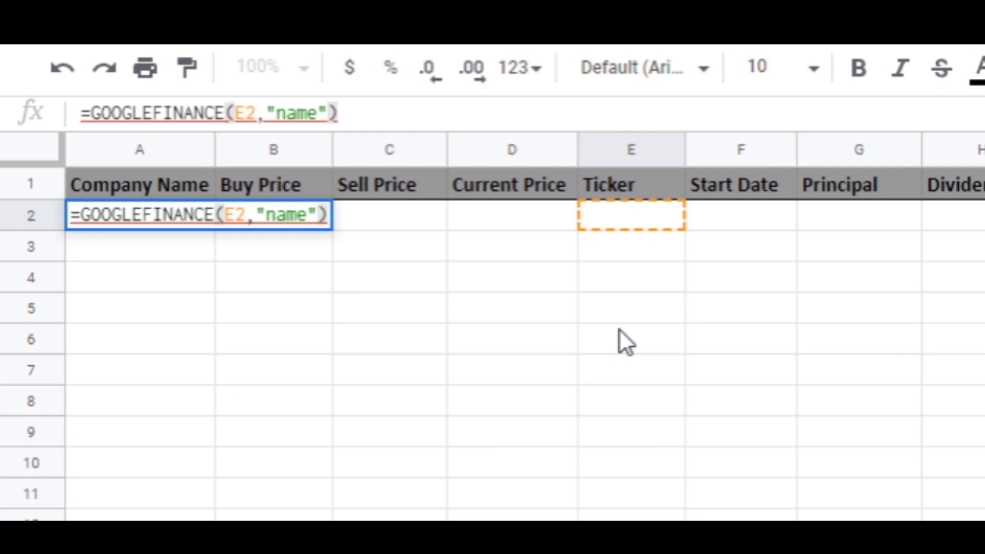
key("Return")
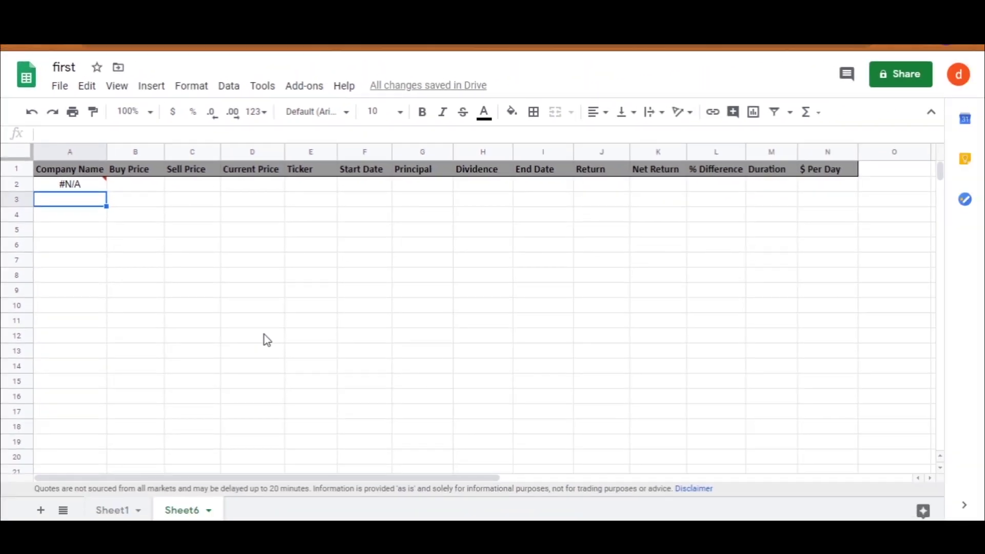
Enter =GOOGLEFINANCE(E2,"price") in cell D2 to fetch the current price from the ticker.
left_click(248, 183)
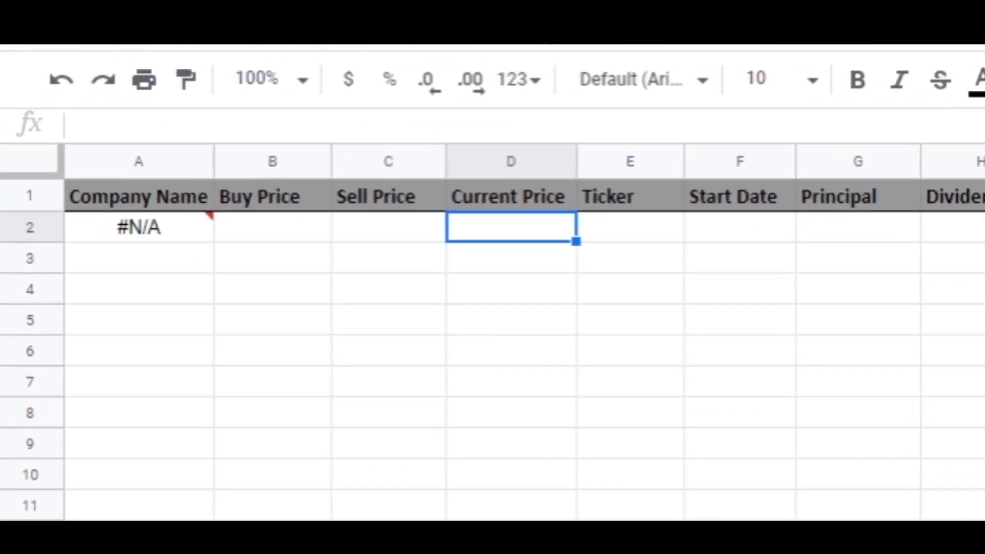
type("=goo")
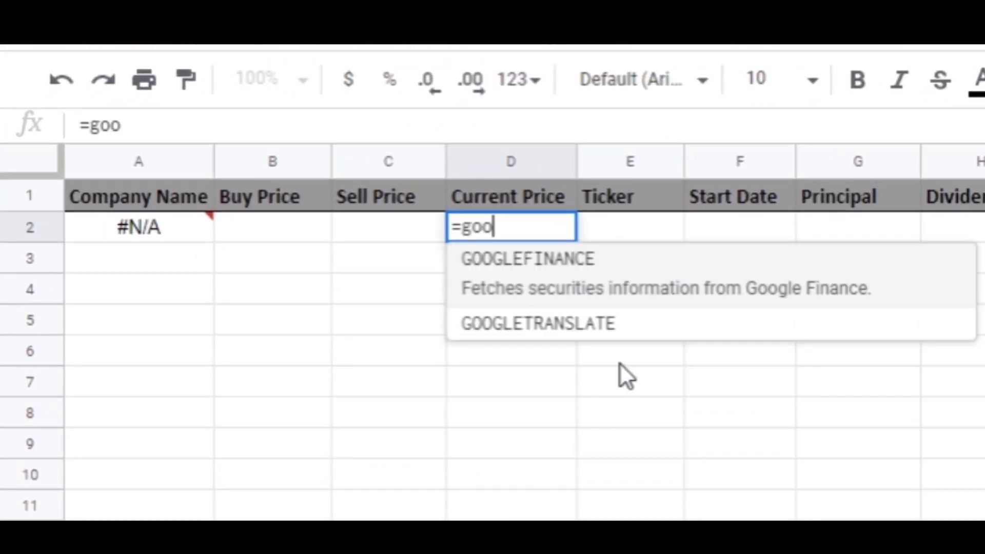
left_click(651, 279)
left_click(661, 225)
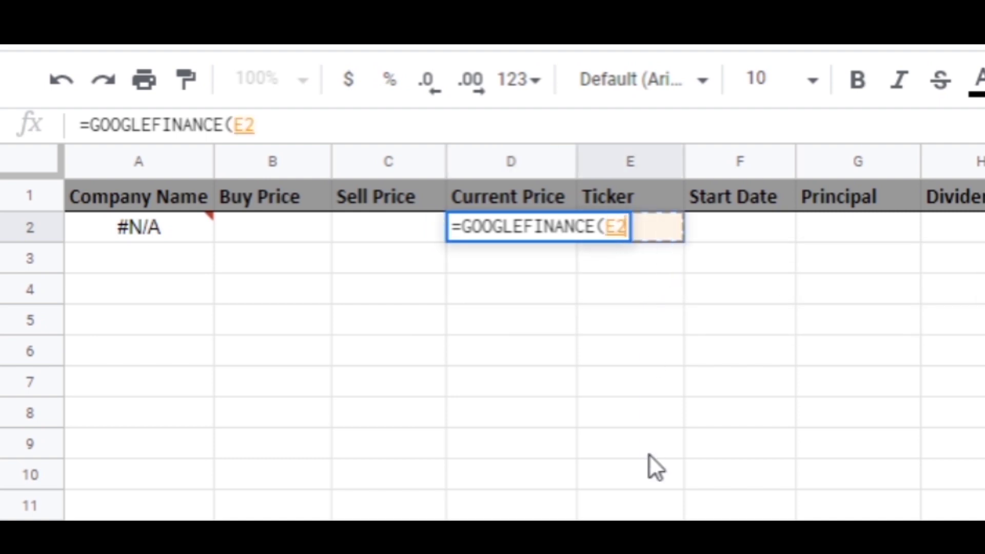
type(",\"pr")
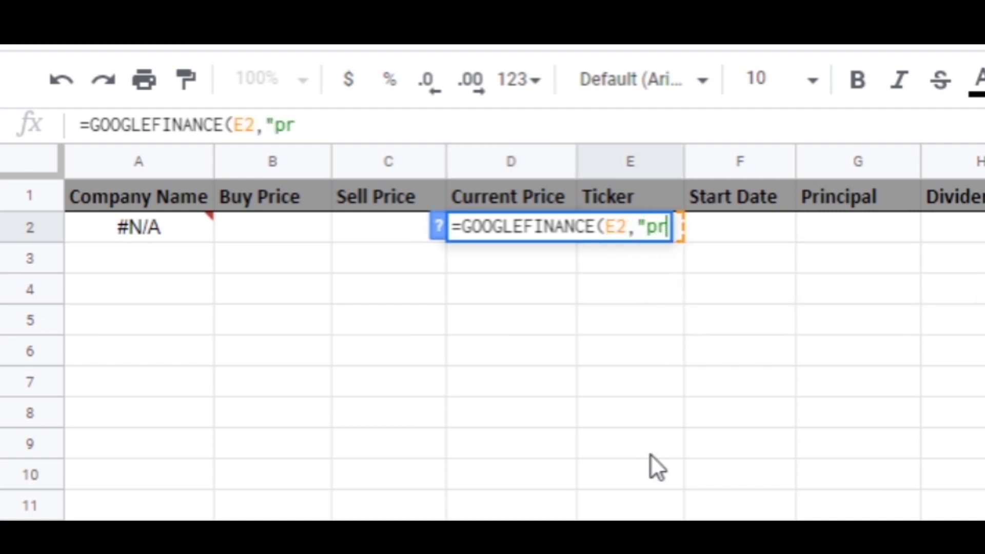
type("ice\")")
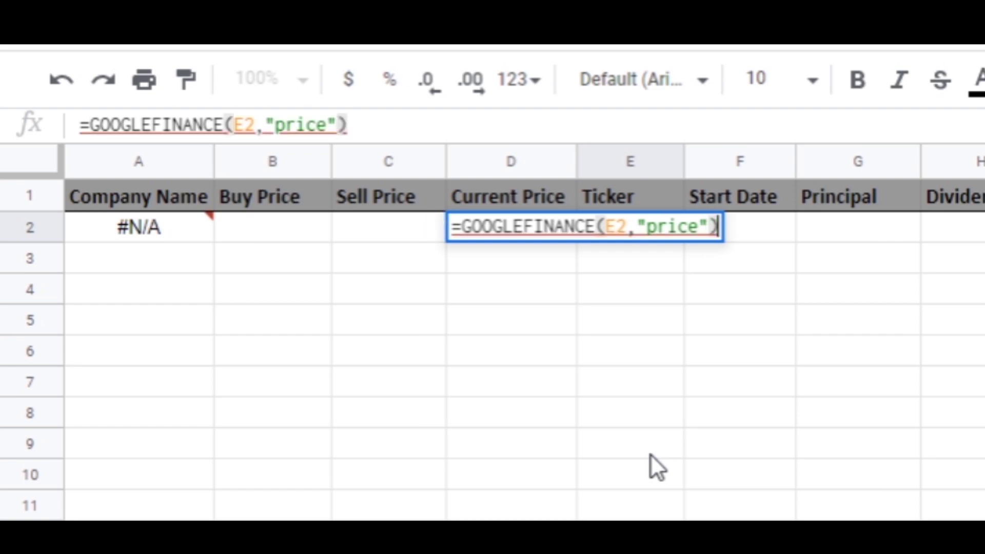
key("Return")
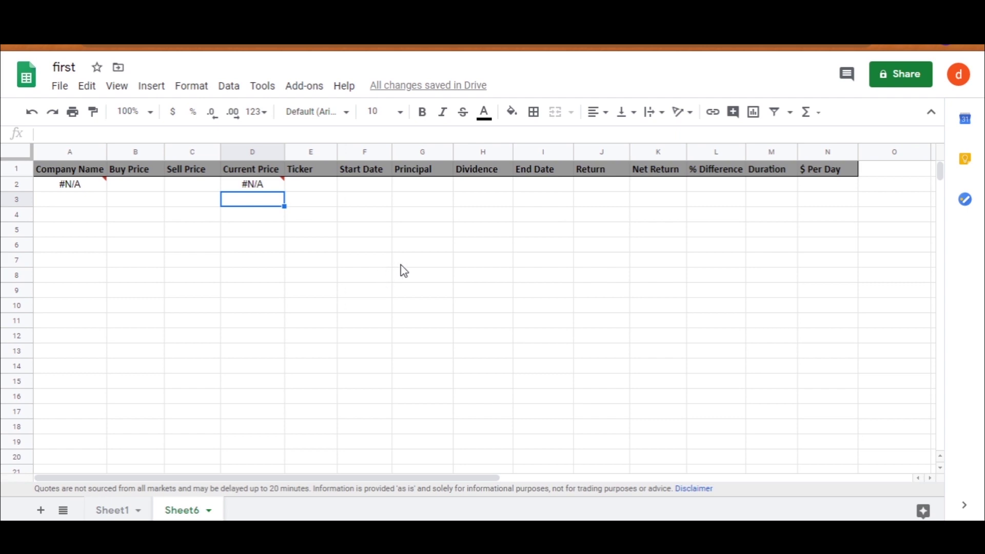
Enter =if(isblank(J2),"",J2-G2) in cell K2 to calculate the net return.
left_click(651, 184)
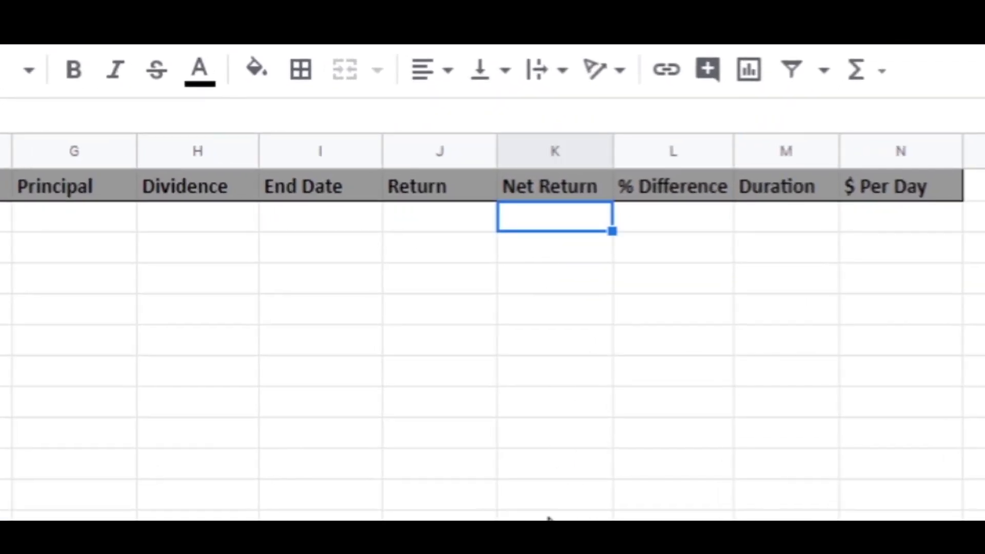
type("=if(isblank(")
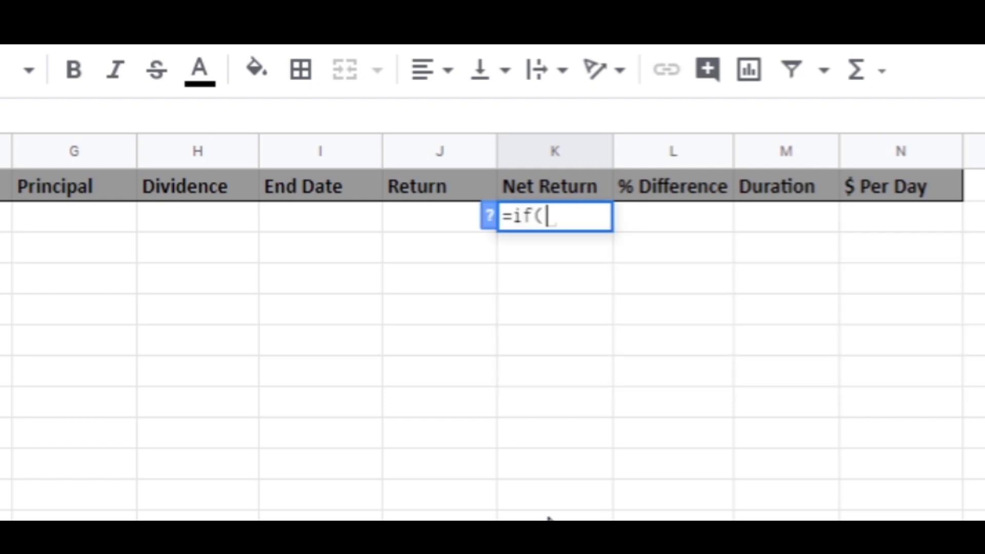
left_click(412, 222)
type(")")
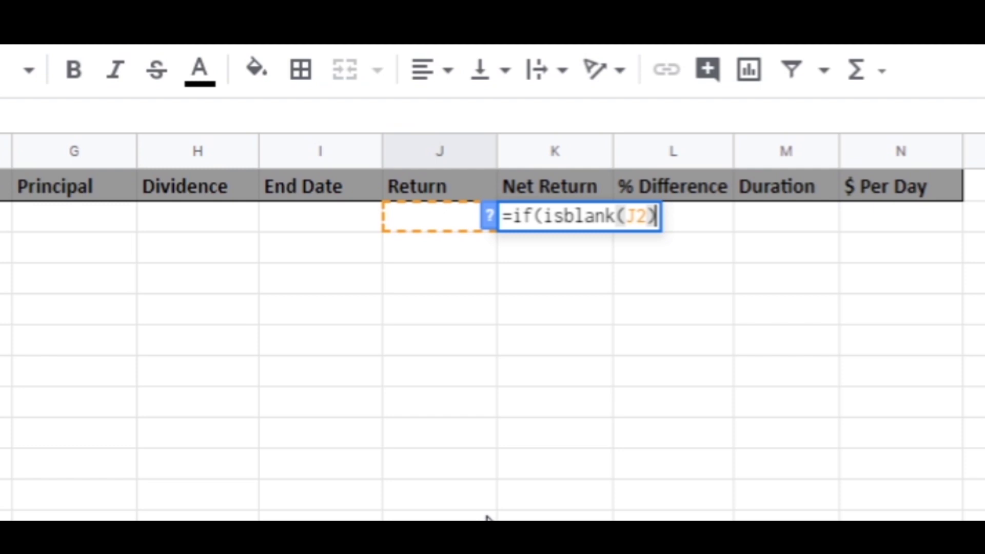
type(",")
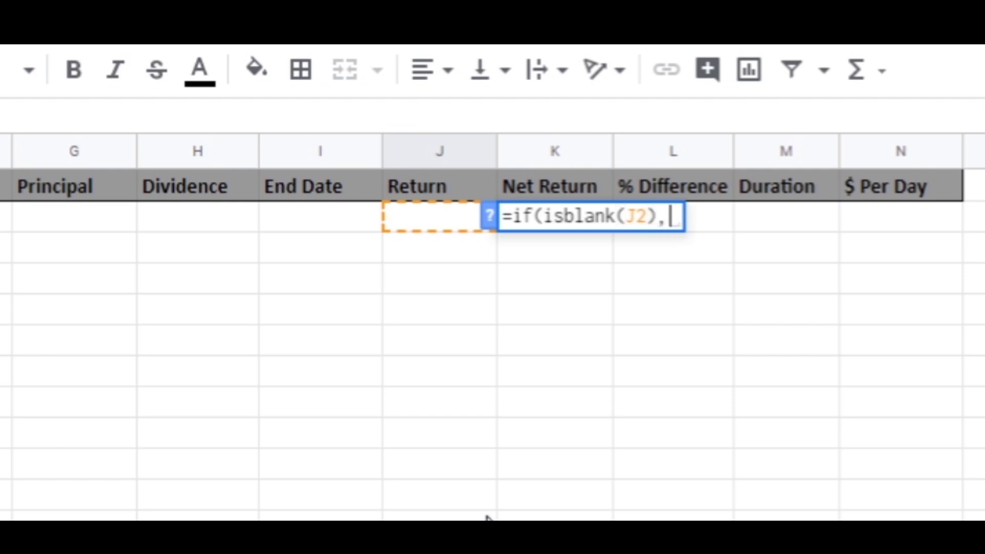
type("\"\"")
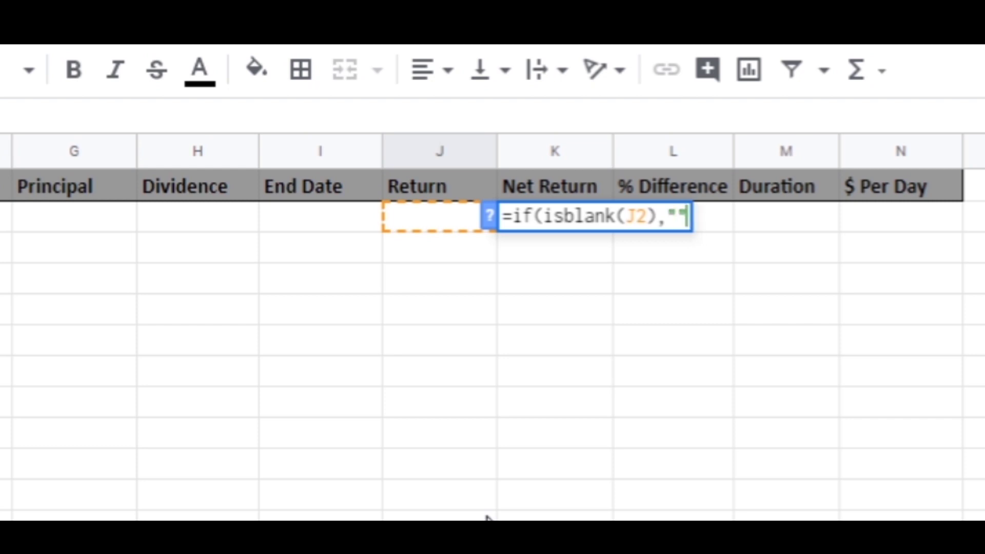
type(",")
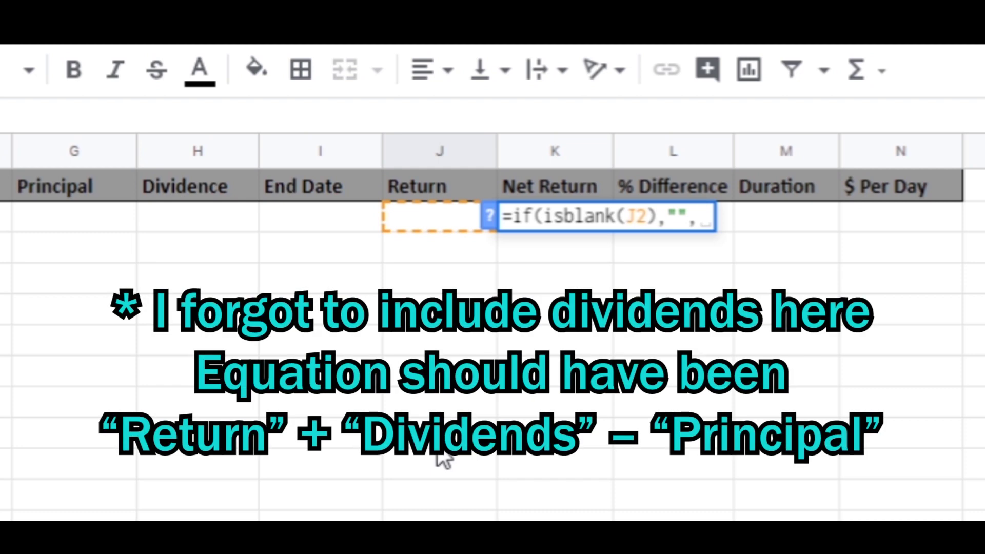
left_click(430, 217)
type("-")
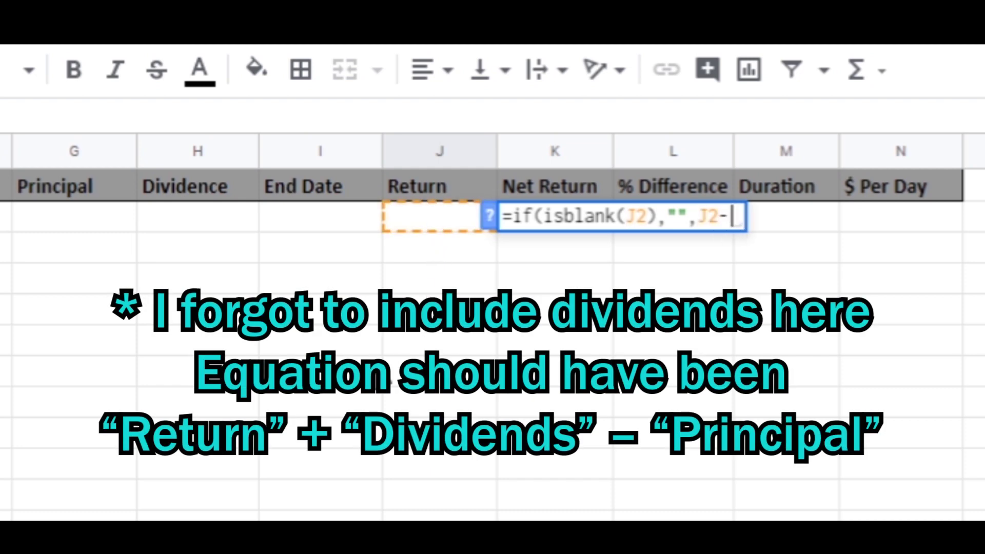
type(")")
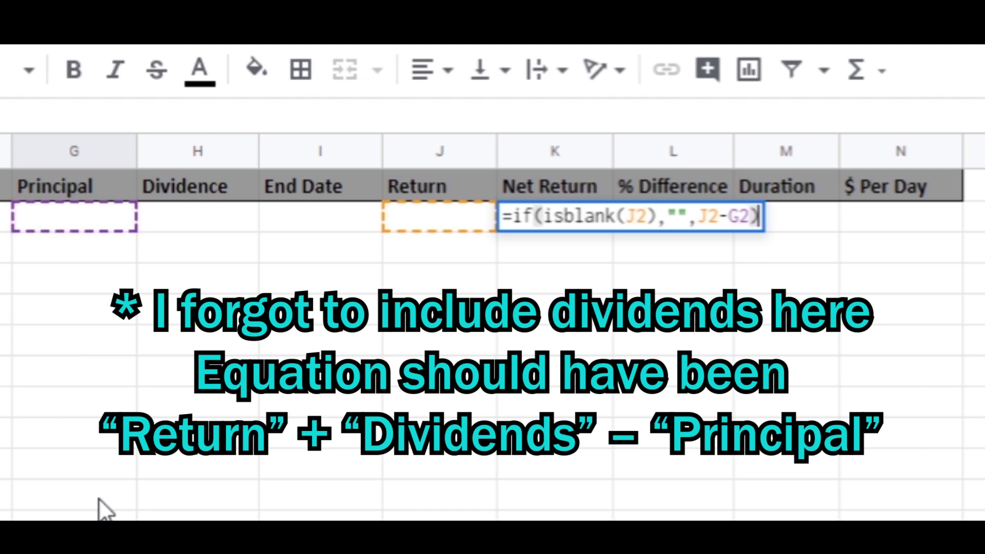
key("Return")
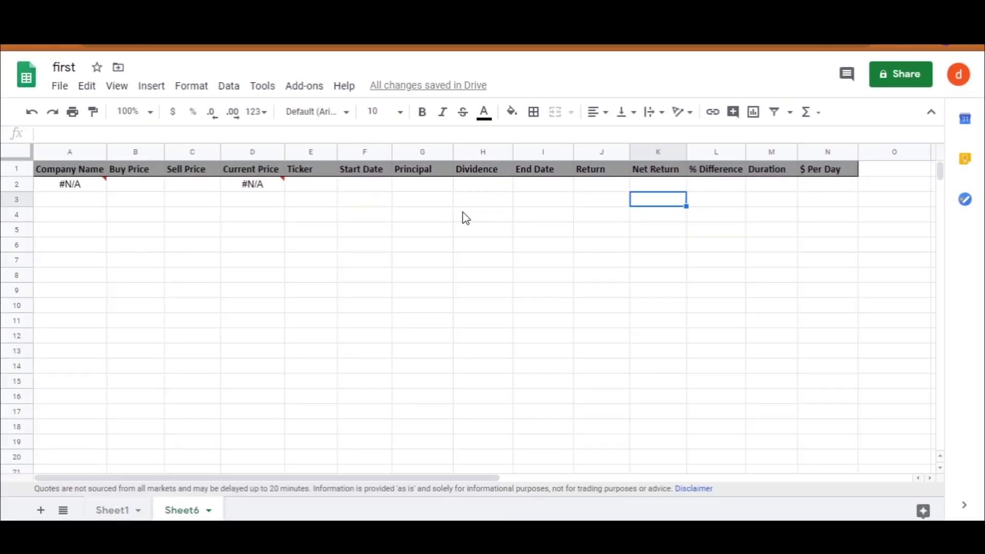
Test the Net Return formula with a Principal of 100 in G2 and a Return of 150 in J2.
left_click(423, 186)
type("100")
key("Return")
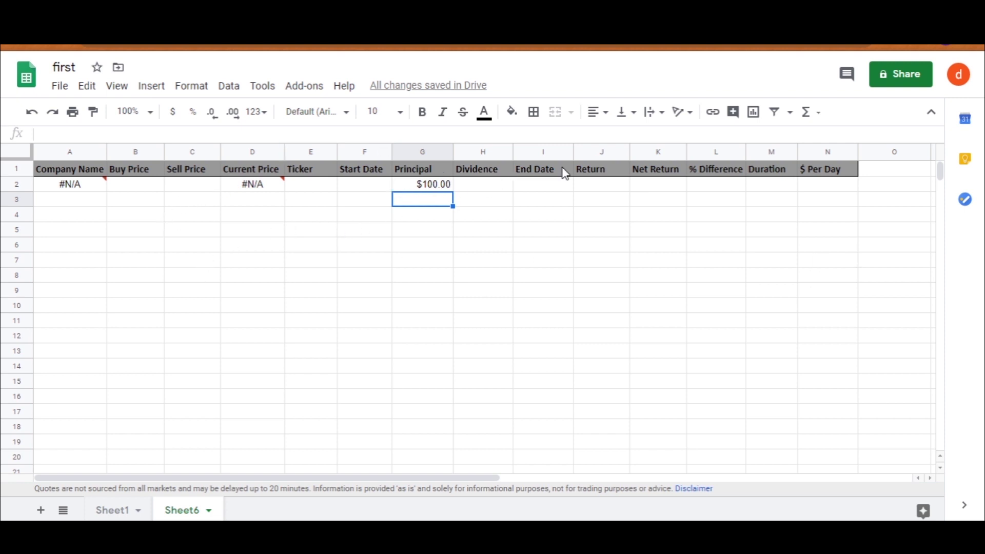
left_click(585, 182)
type("150")
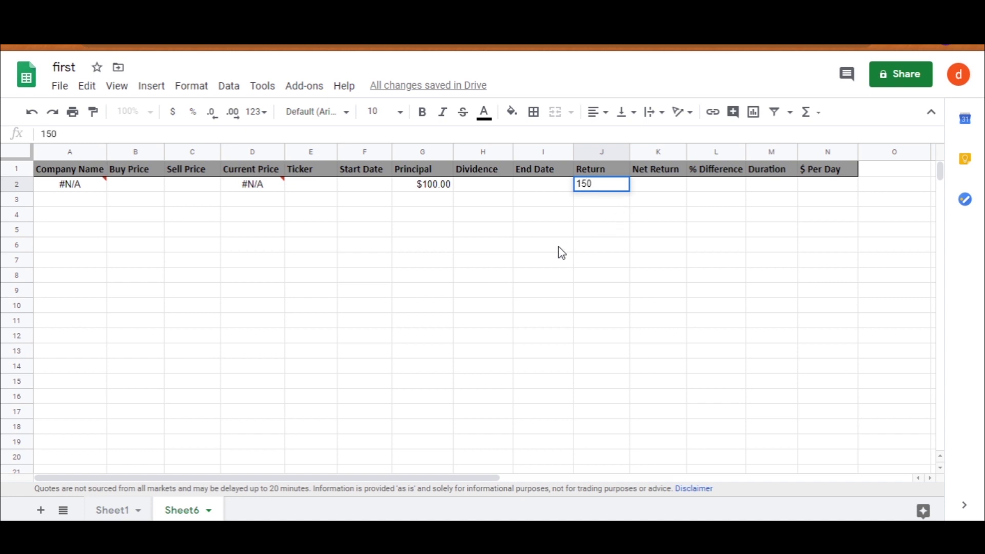
key("Return")
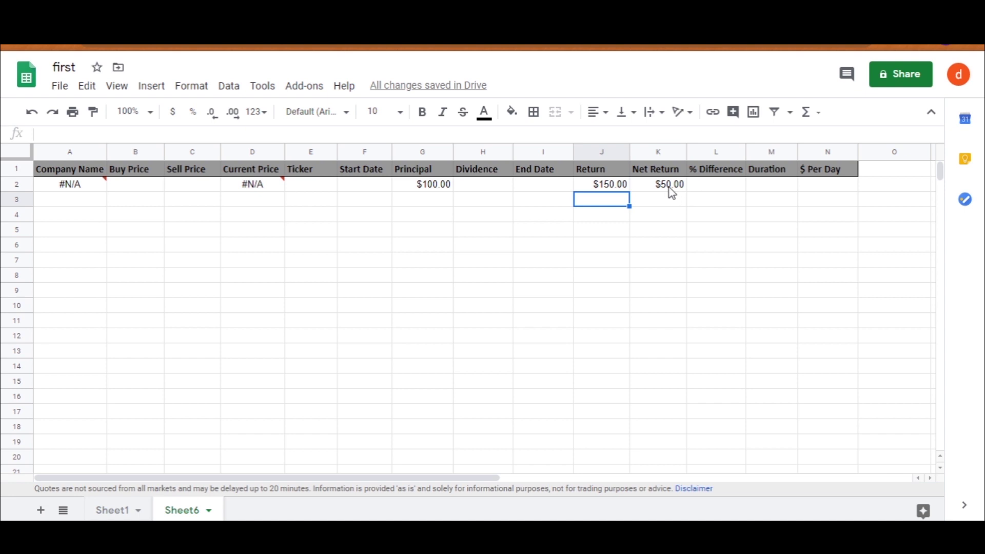
Clear the test values from the Return and Principal cells in row 2 and select the Net Return cell.
left_click(596, 183)
key("Delete")
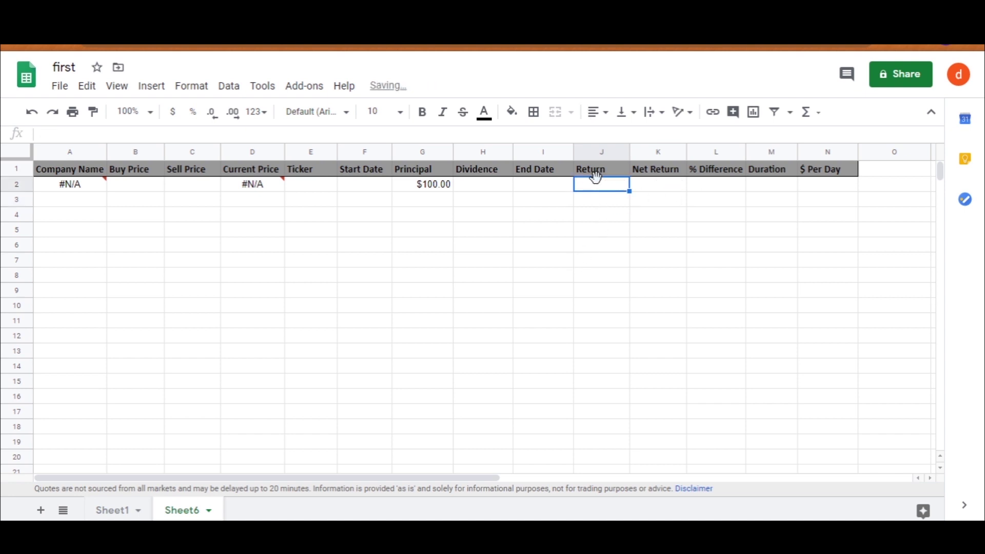
key("Left")
key("Left")
key("Left")
key("Delete")
left_click(649, 184)
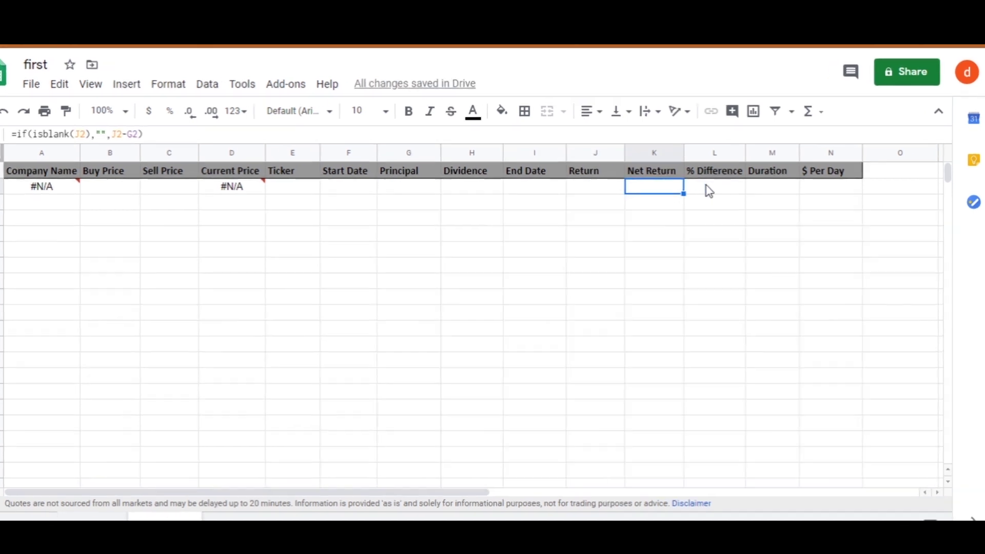
Enter =if(isblank(J2),"",K2/G2) in cell L2 to calculate the % Difference.
left_click(707, 186)
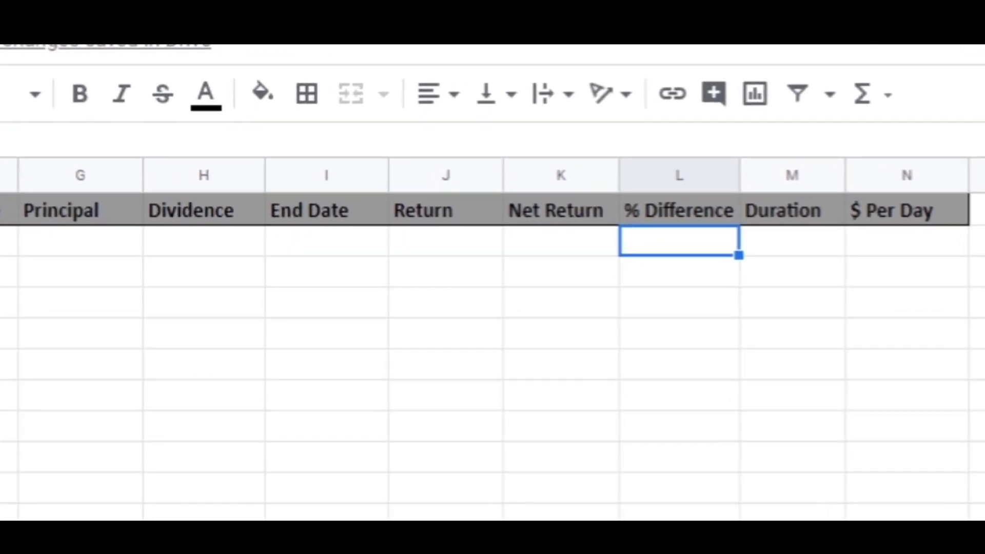
type("=if")
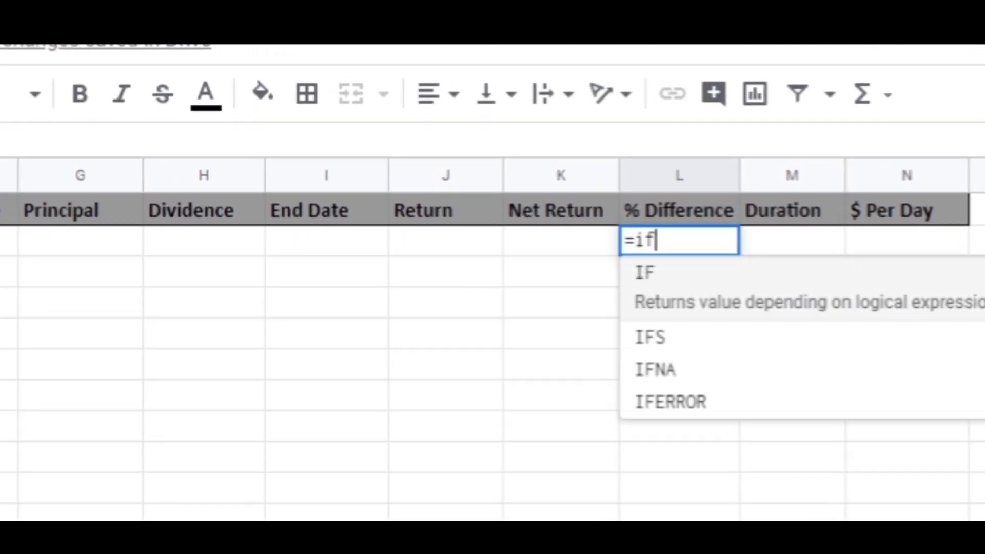
type("(isblank(")
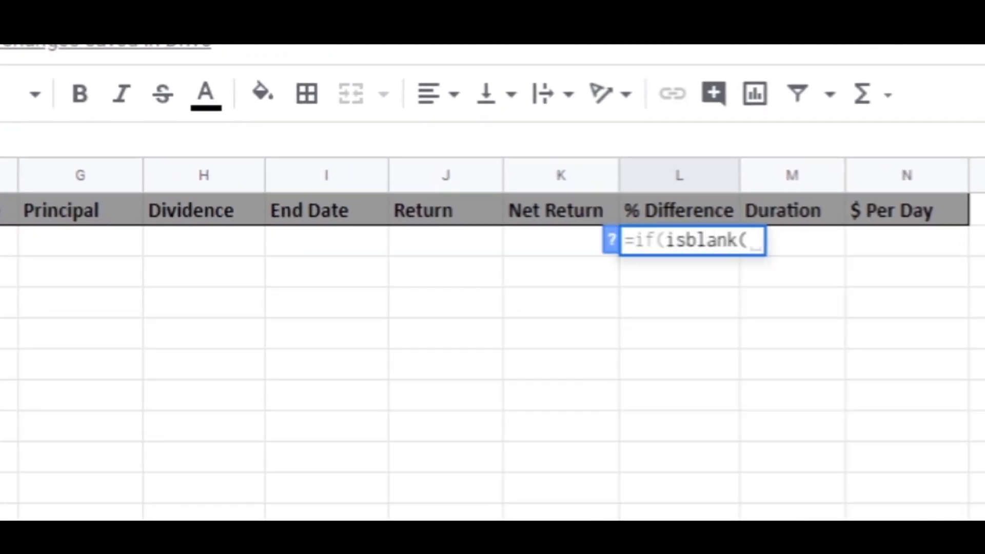
left_click(407, 248)
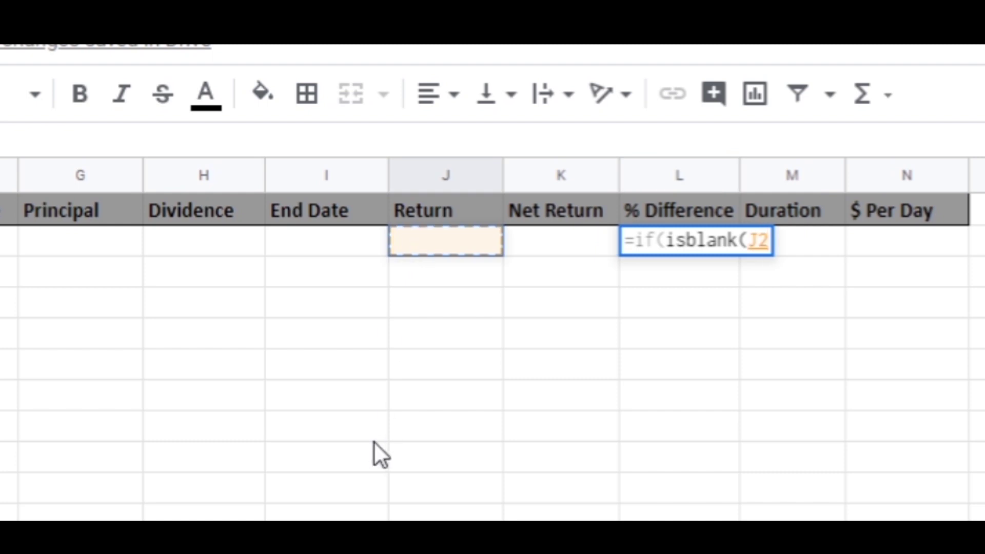
type(")")
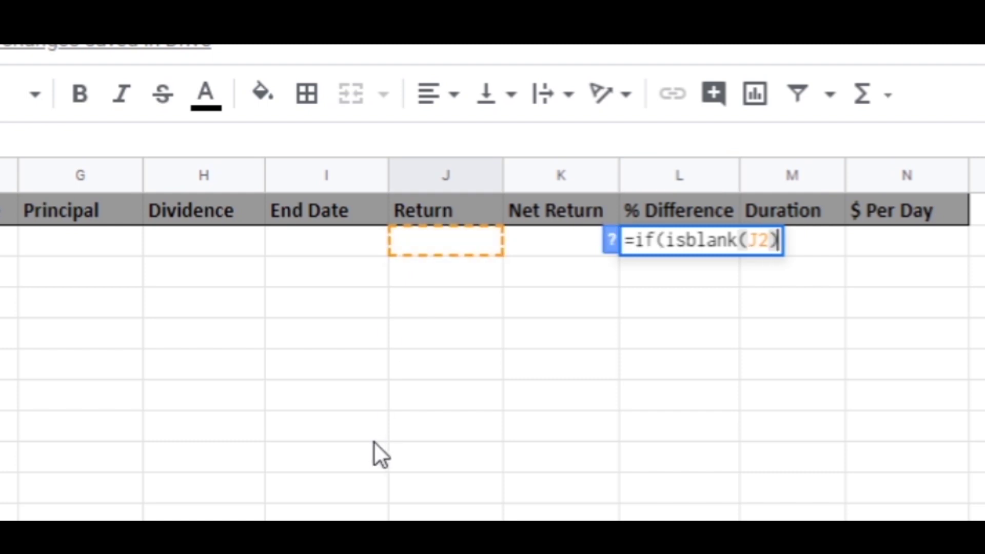
type(",\"\",")
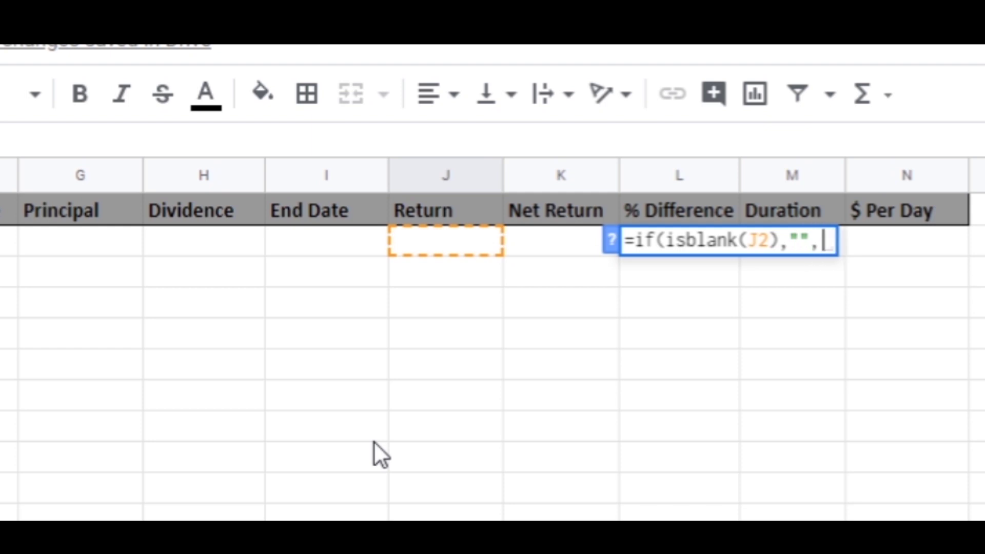
left_click(557, 241)
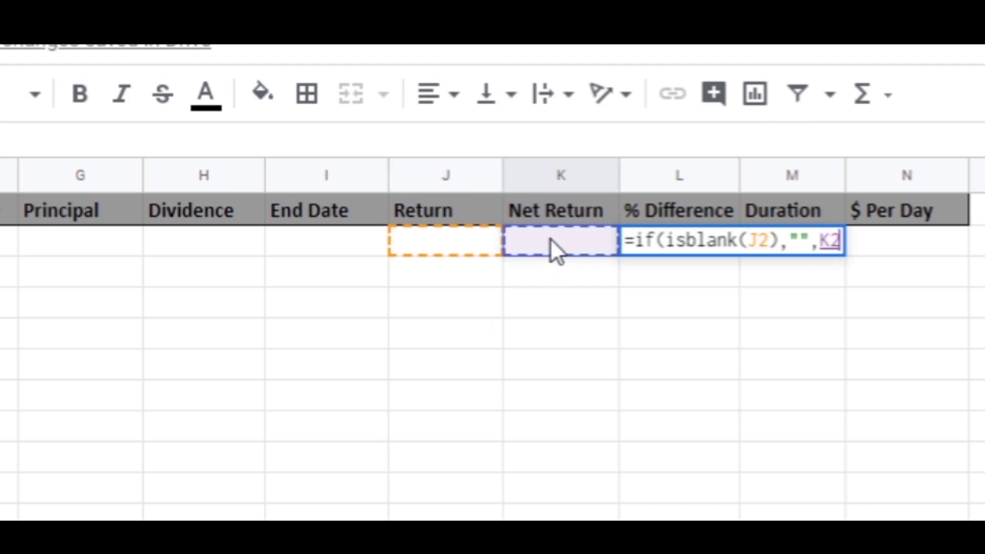
type("/")
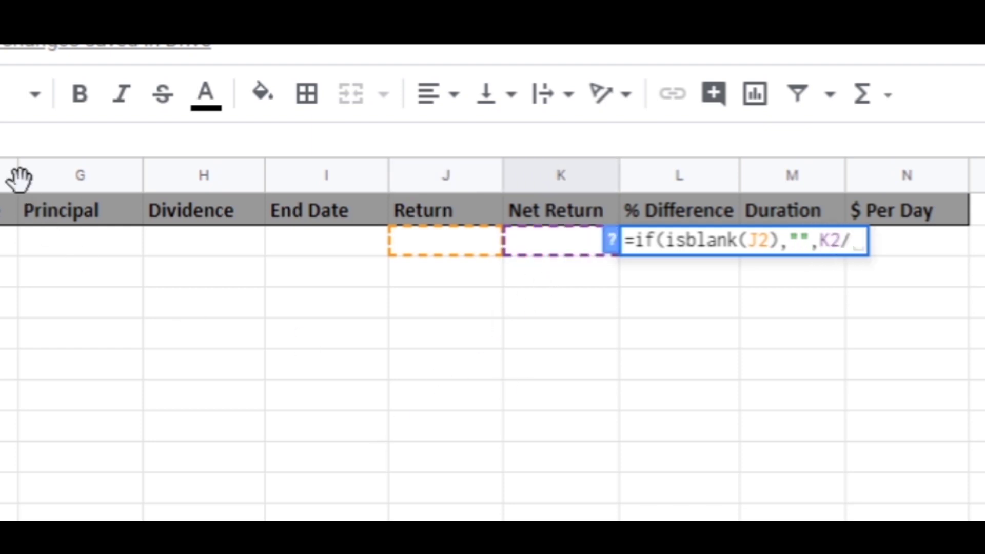
left_click(75, 241)
key("Return")
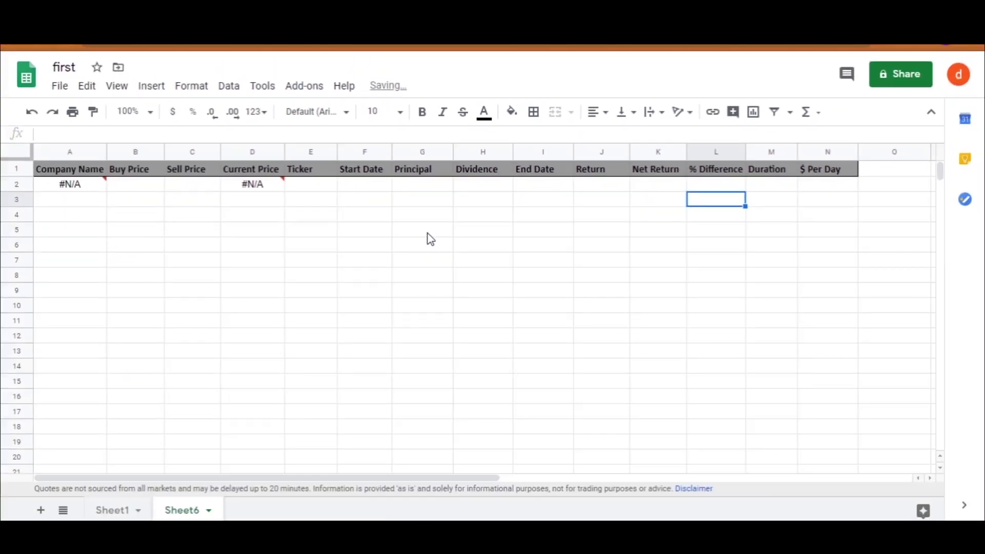
Enter =if(isblank(J2),"",I2-F2) in cell M2 to calculate the Duration from the start and end dates.
key("Right")
key("Up")
type("=if(isblank(")
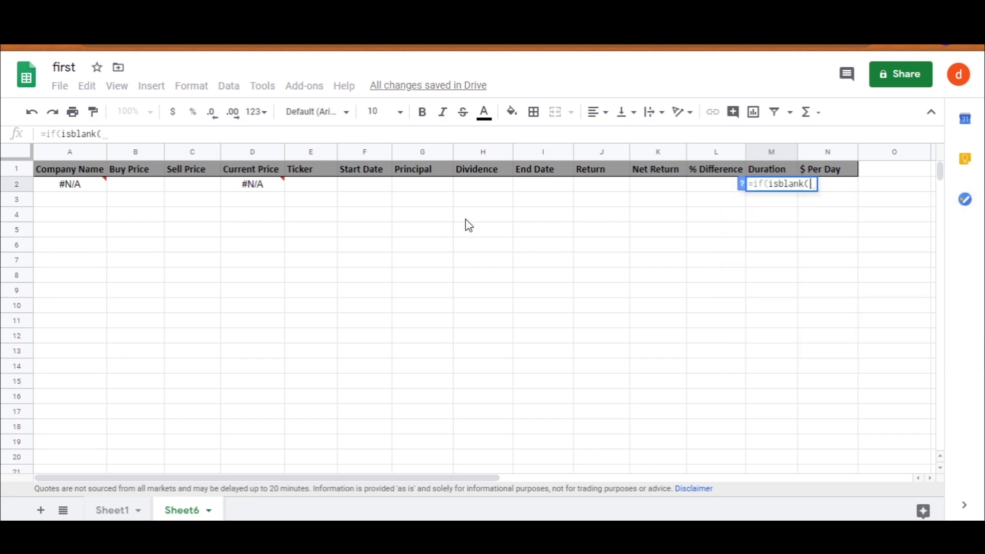
left_click(588, 186)
type("),")
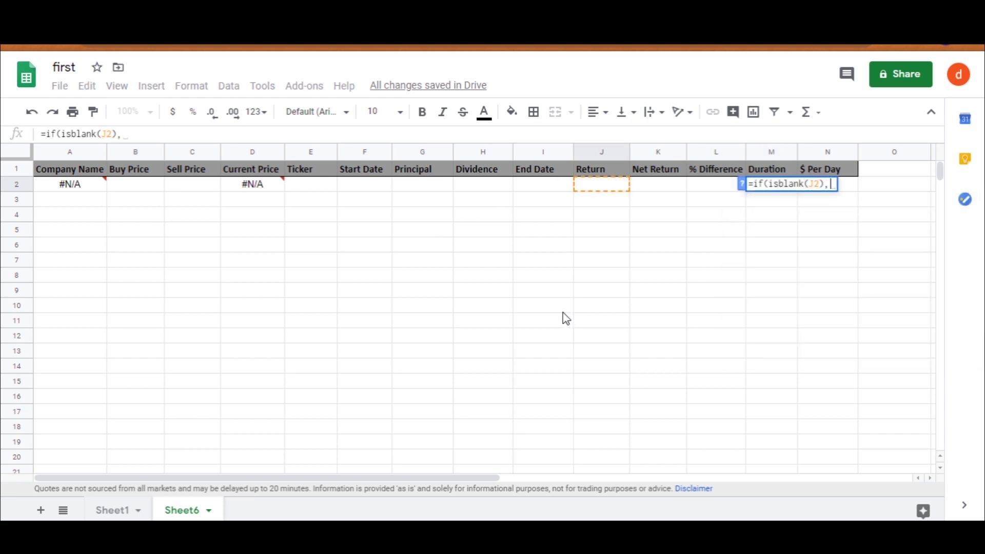
type("\"\"")
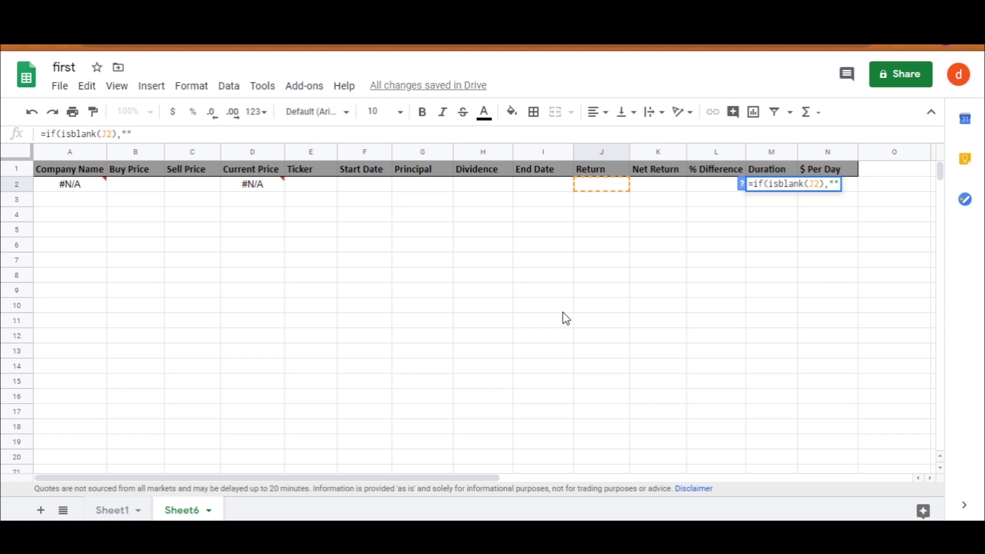
type(",")
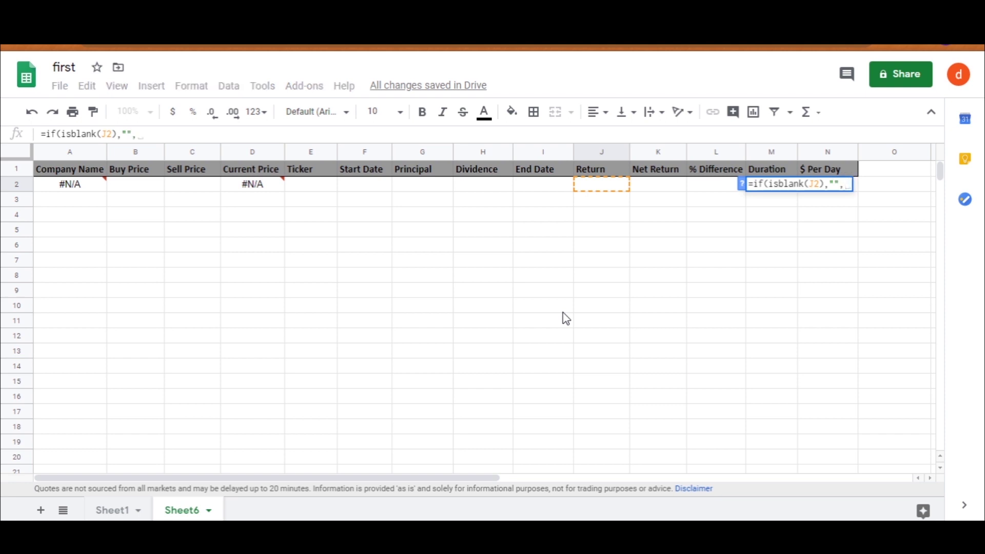
left_click(540, 185)
type("-")
left_click(363, 186)
type(")")
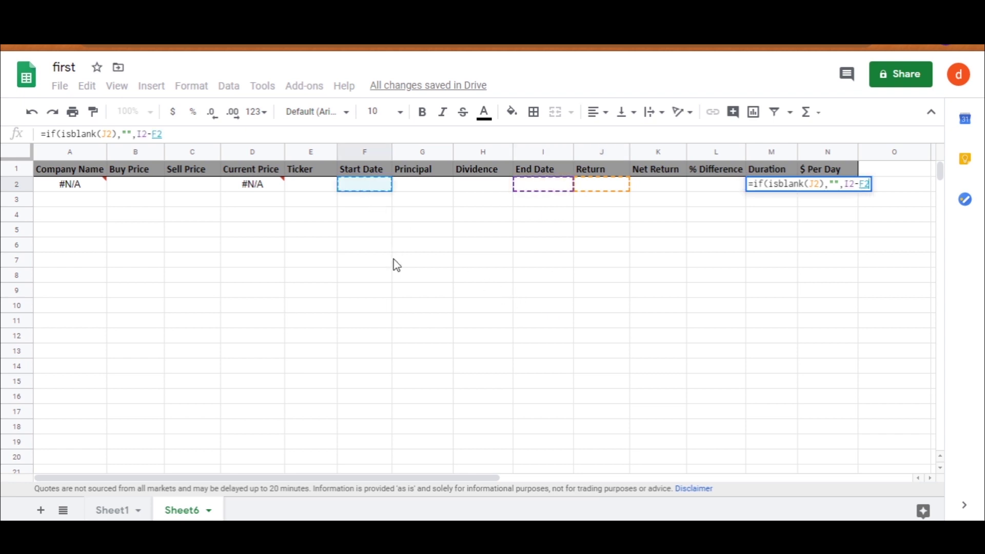
key("Return")
Enter =if(isblank(J2),"",K2/M2) in cell N2 to calculate the $ Per Day.
left_click(823, 184)
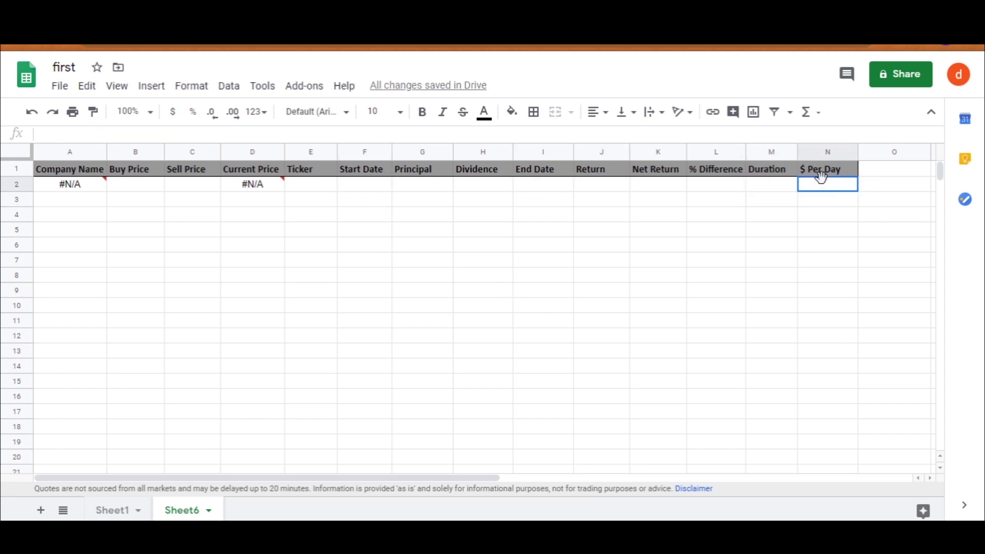
type("=")
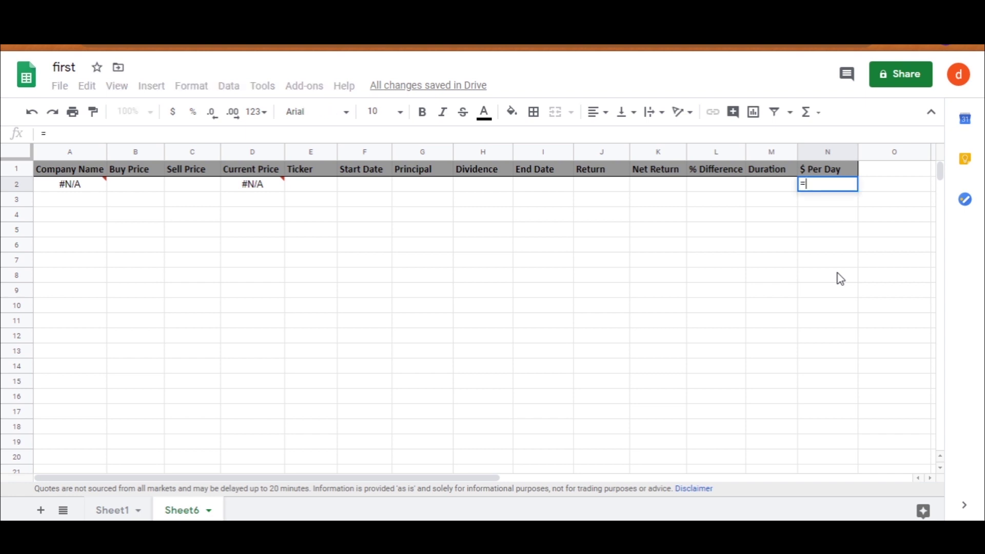
type("if(i")
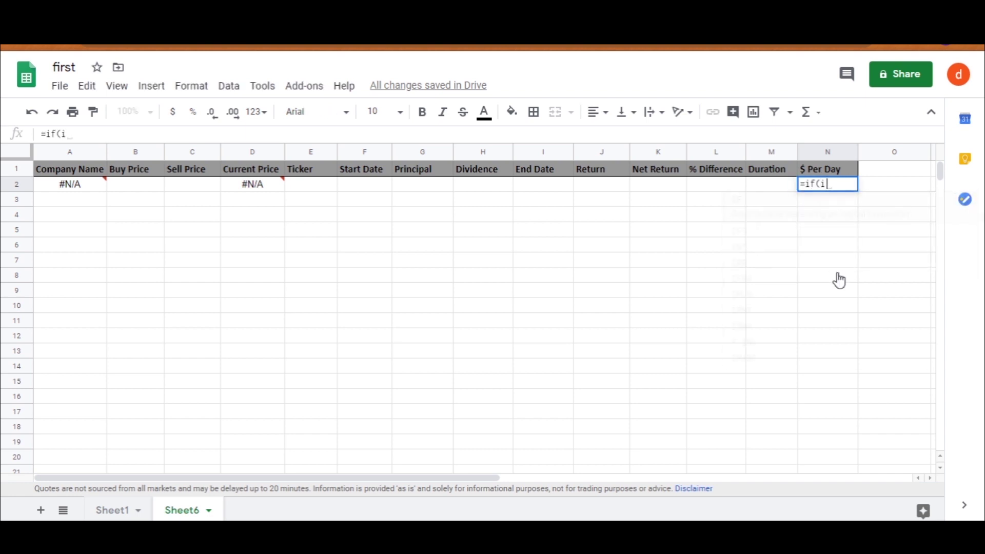
type("sblank(")
left_click(606, 185)
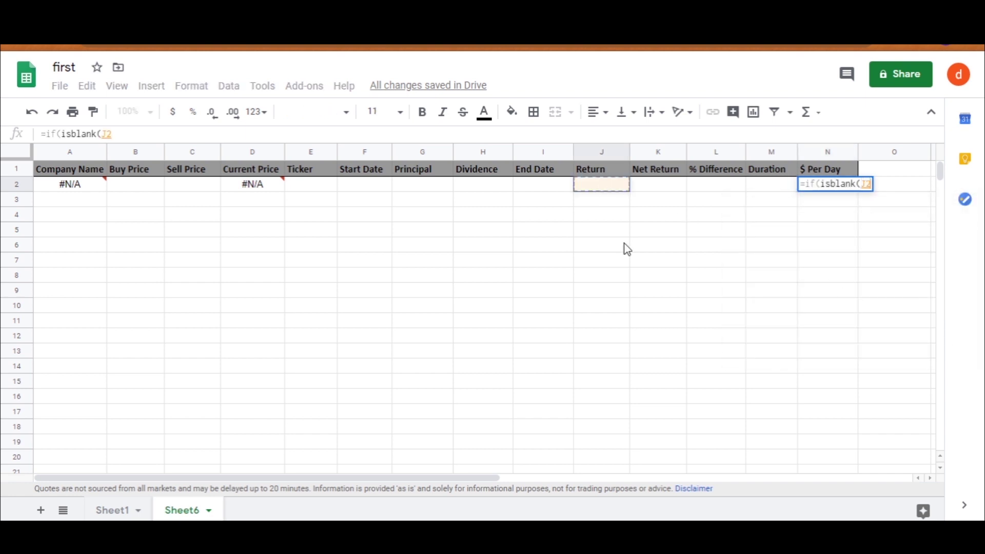
type("),")
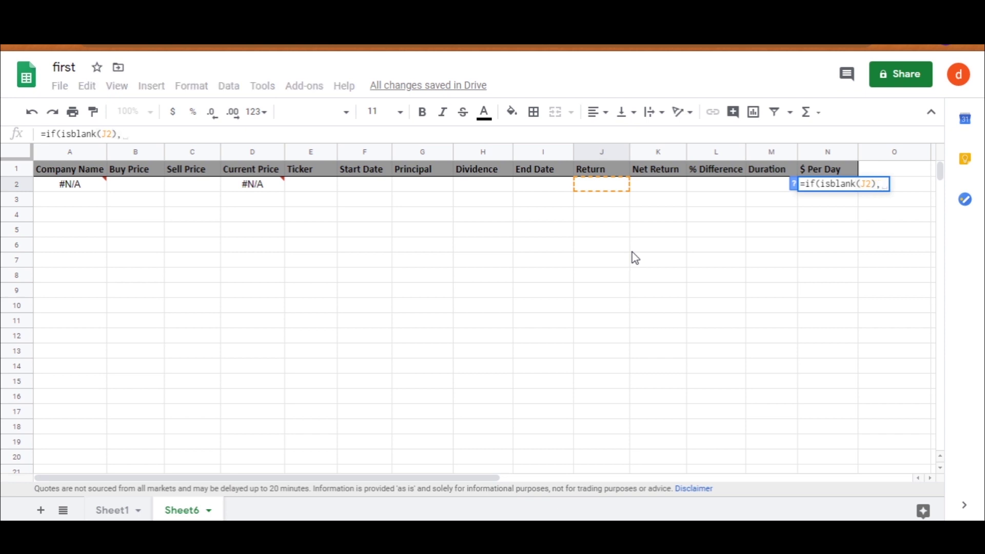
type("\"\",")
left_click(650, 185)
type("/")
left_click(769, 188)
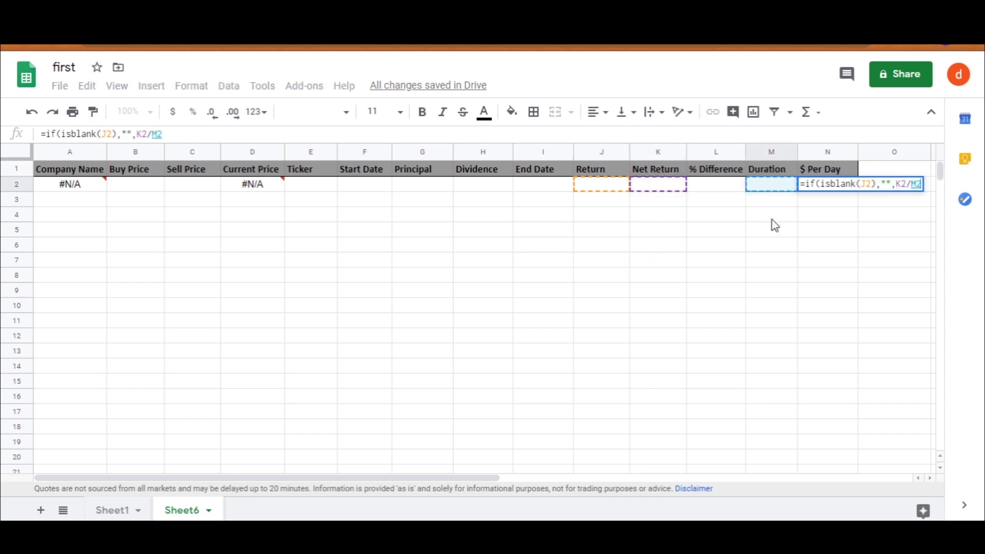
type(")")
key("Return")
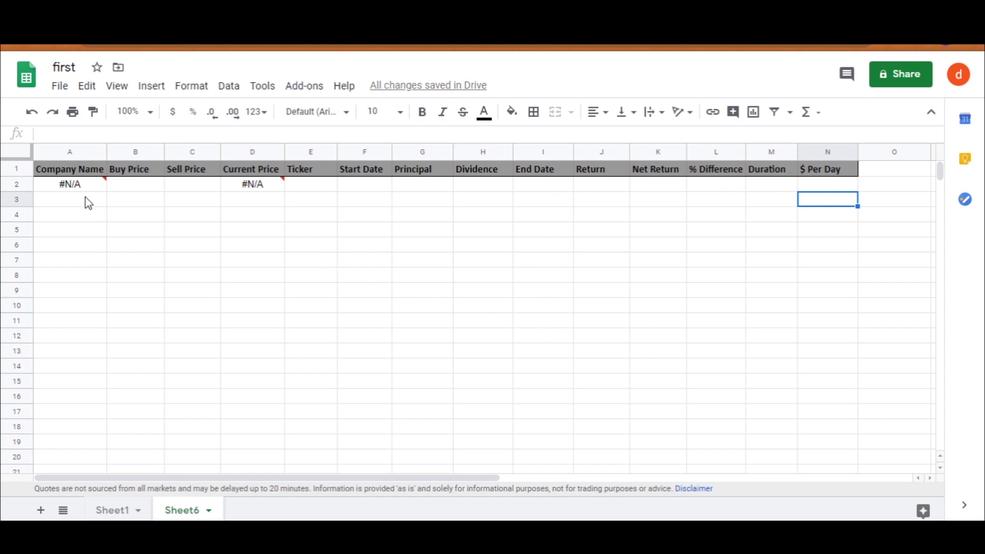
Test the company name and current price lookups by entering the ticker aapl in cell E2.
mouse_move(72, 193)
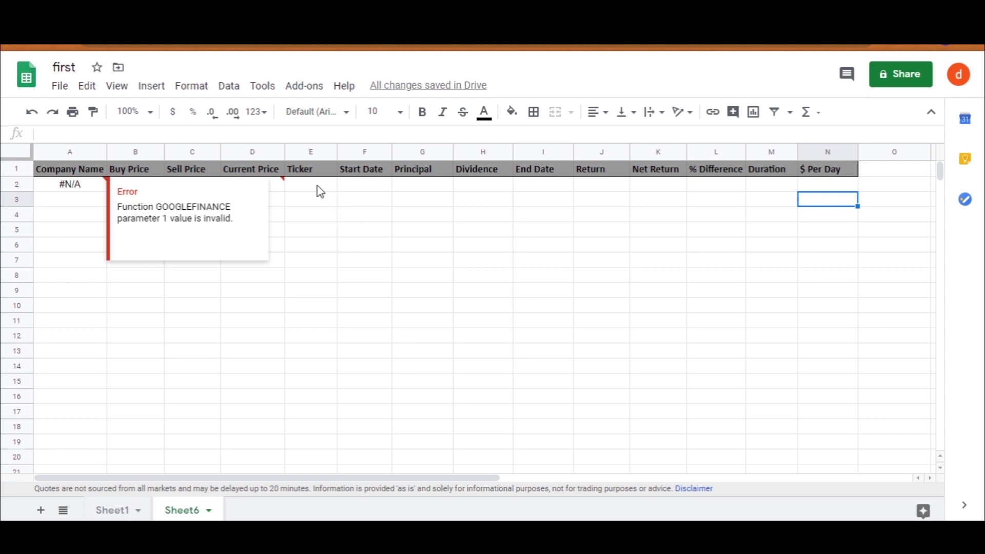
left_click(330, 261)
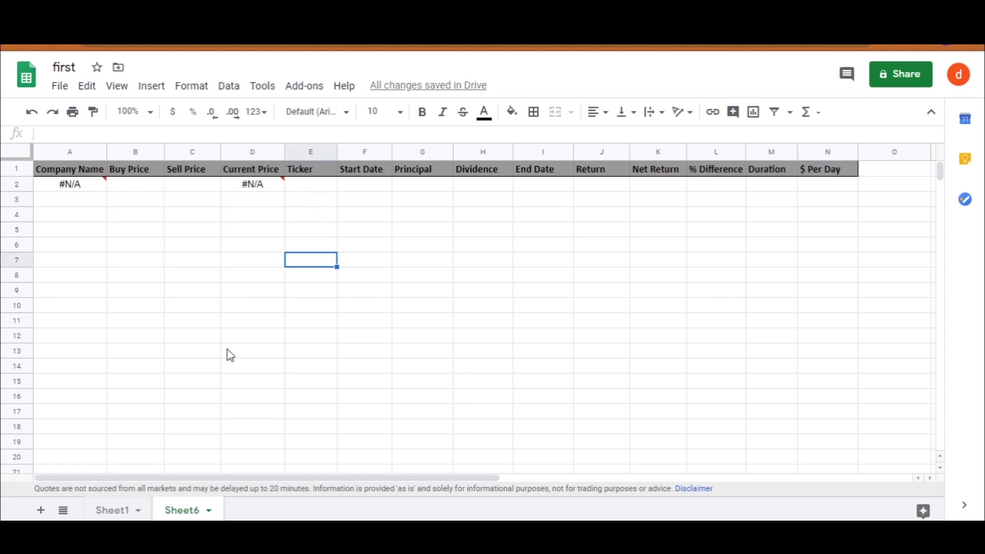
key("Up")
key("Up")
key("Up")
key("Up")
key("Up")
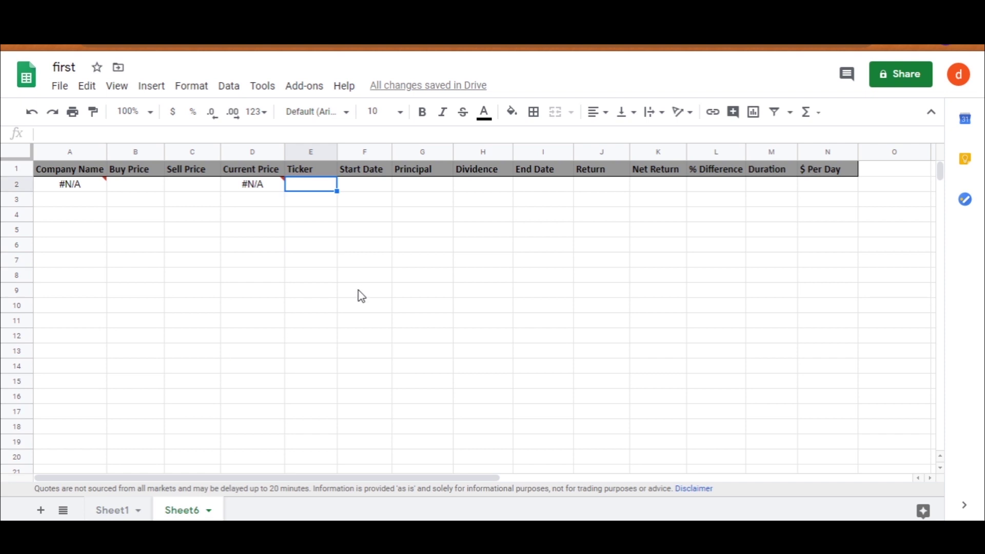
type("aapl")
key("Return")
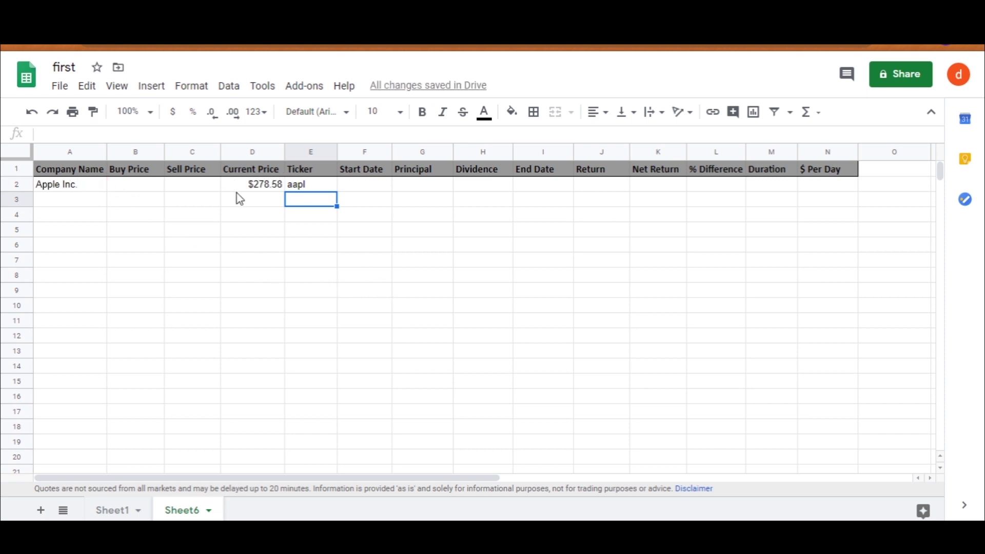
Compare the fetched Apple price with the Google search result for aapl, return to the spreadsheet and clear the test ticker from E2.
left_click(239, 12)
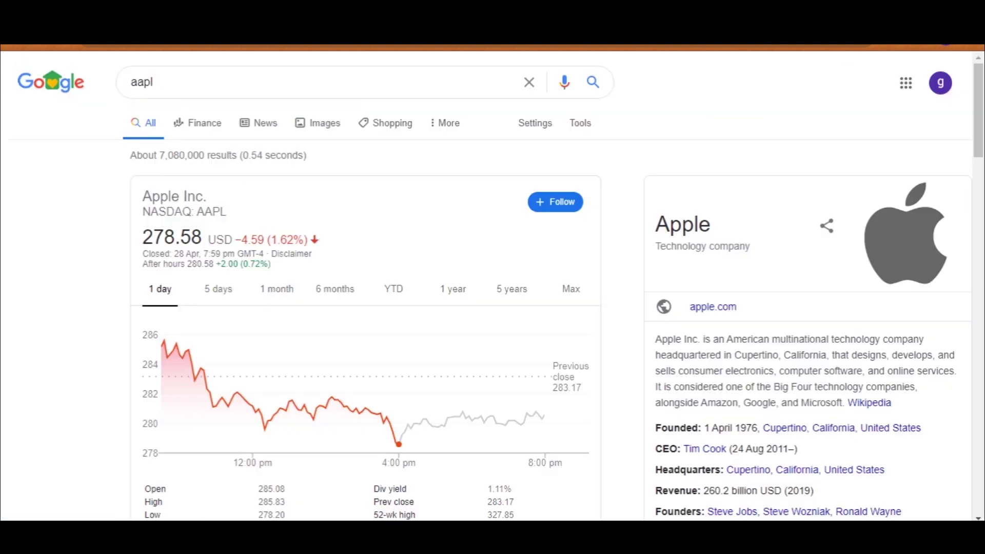
left_click(134, 12)
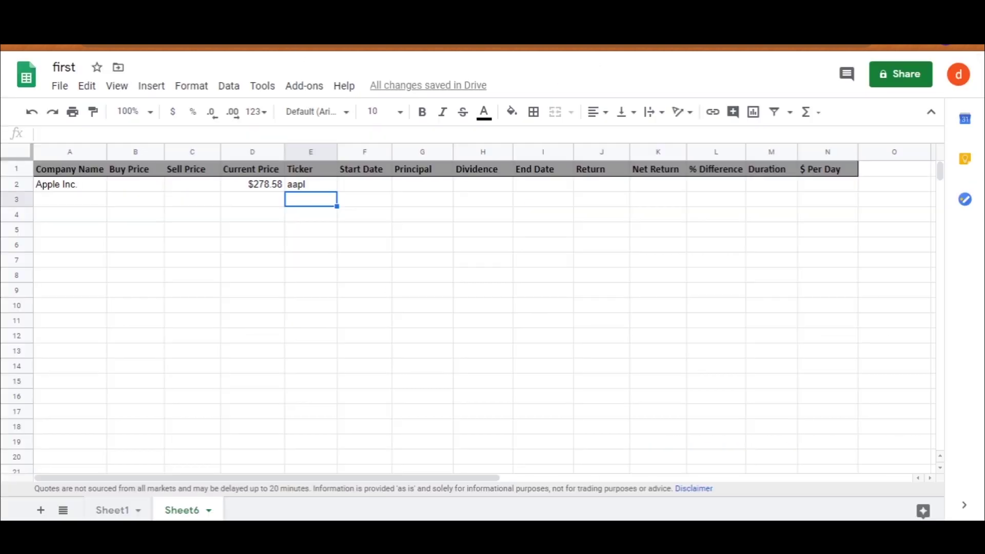
left_click(305, 185)
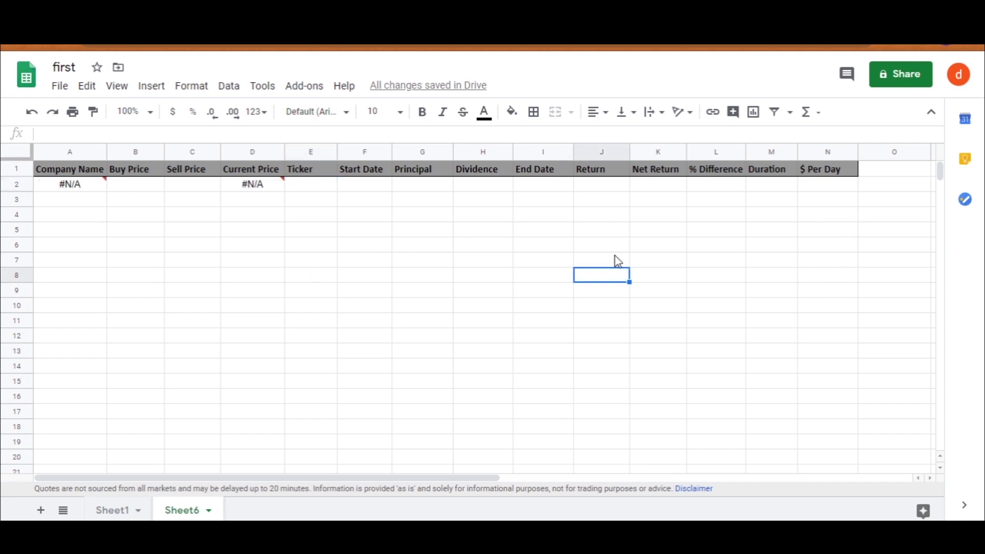
Apply alternating colors to columns A:N with the grey default style and a header, and select the Current Price cell D2.
left_click_drag(70, 153, 827, 154)
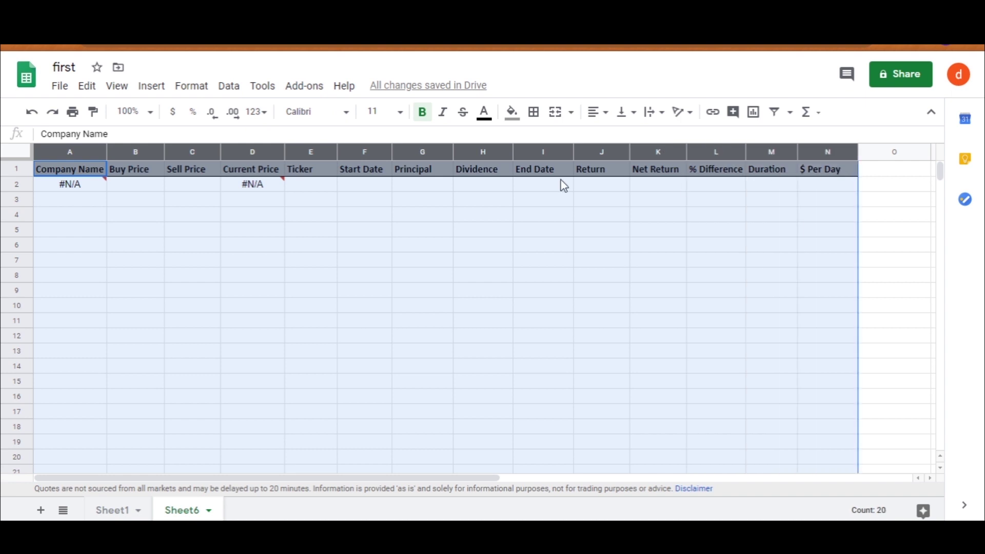
left_click(201, 86)
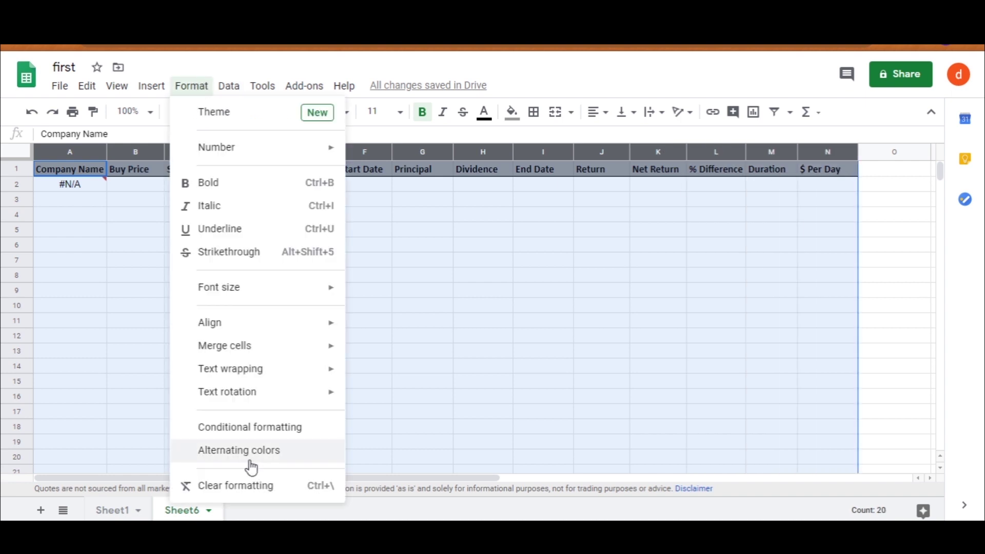
left_click(254, 449)
left_click(876, 300)
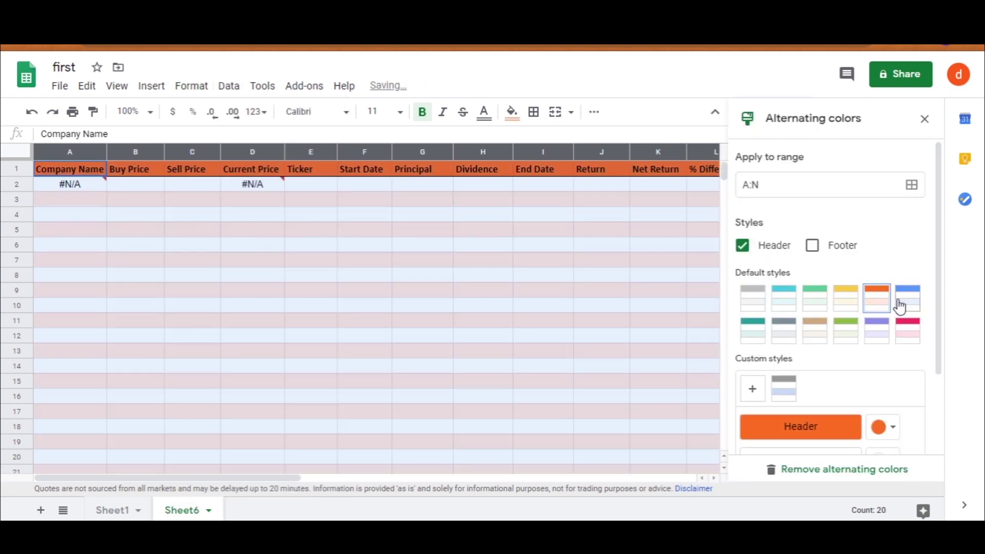
left_click(747, 306)
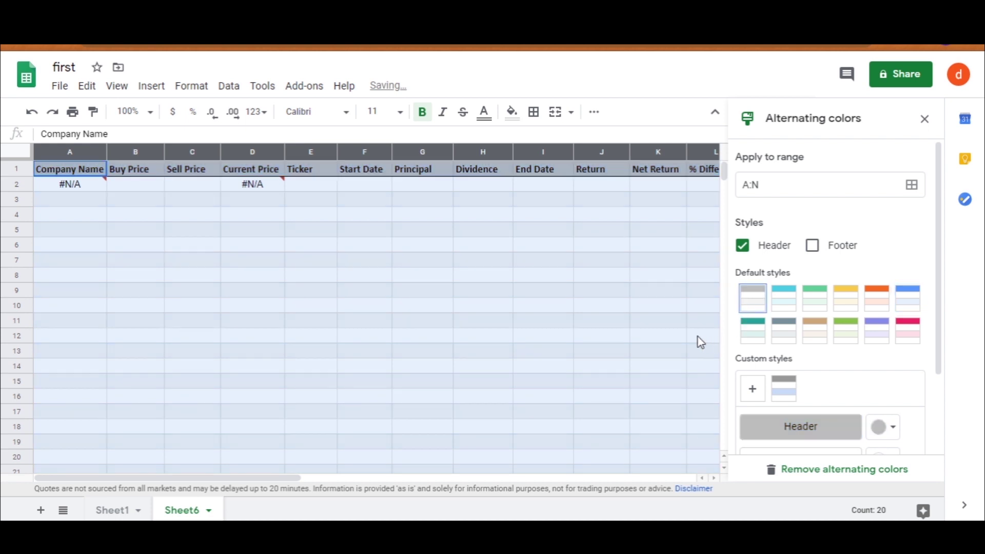
scroll(873, 287, "down", 2)
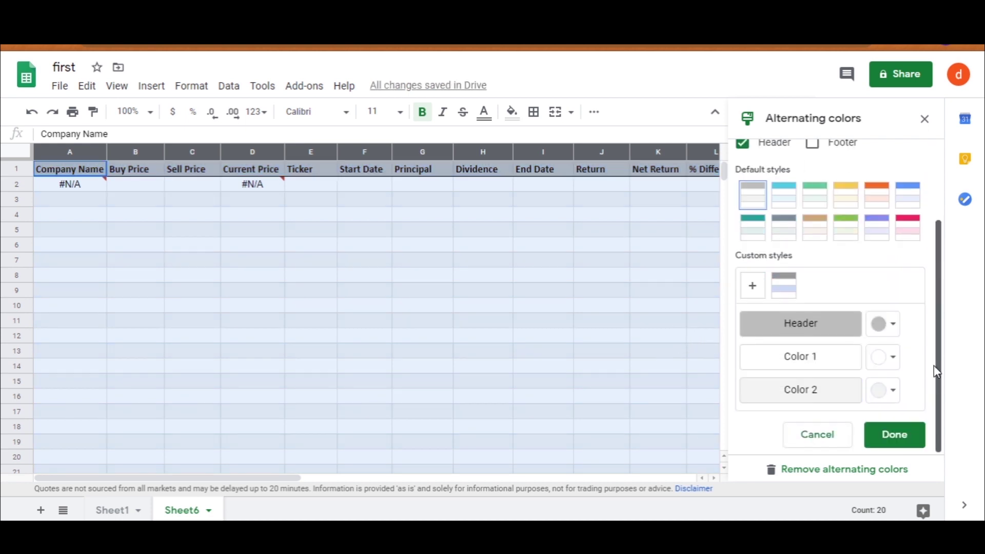
left_click(894, 433)
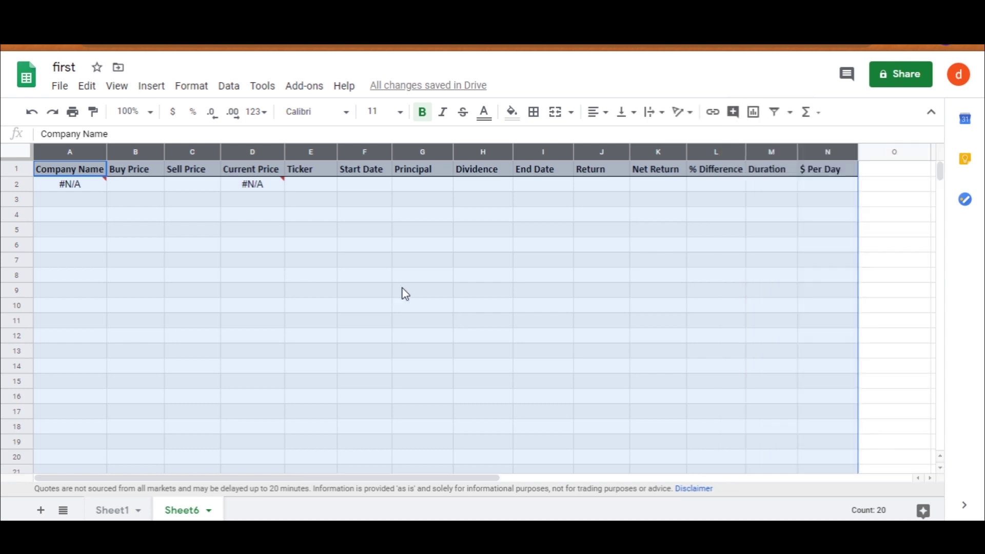
left_click(319, 247)
left_click(252, 184)
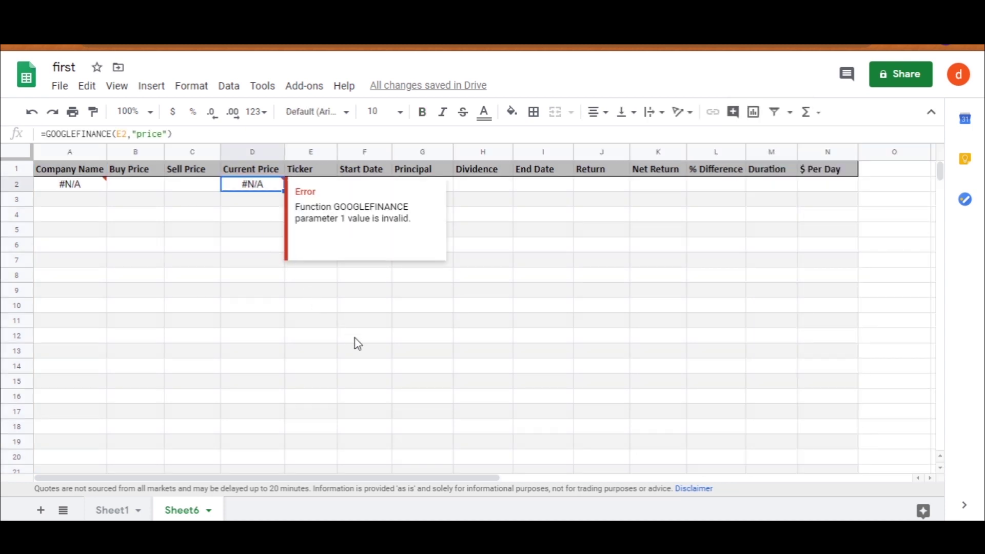
Create a conditional format rule for the Current Price range D2:D1000 with the condition Greater than B2.
left_click(191, 86)
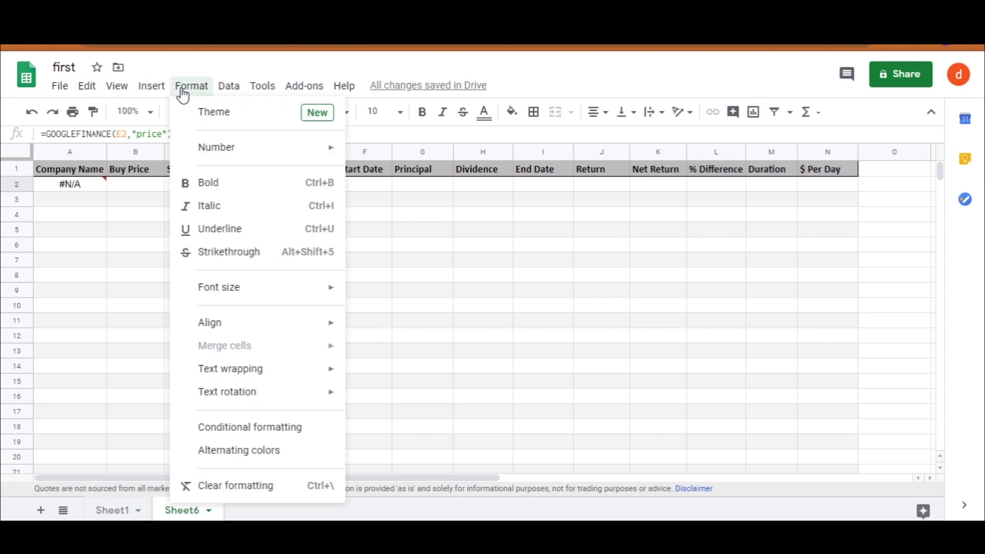
left_click(318, 426)
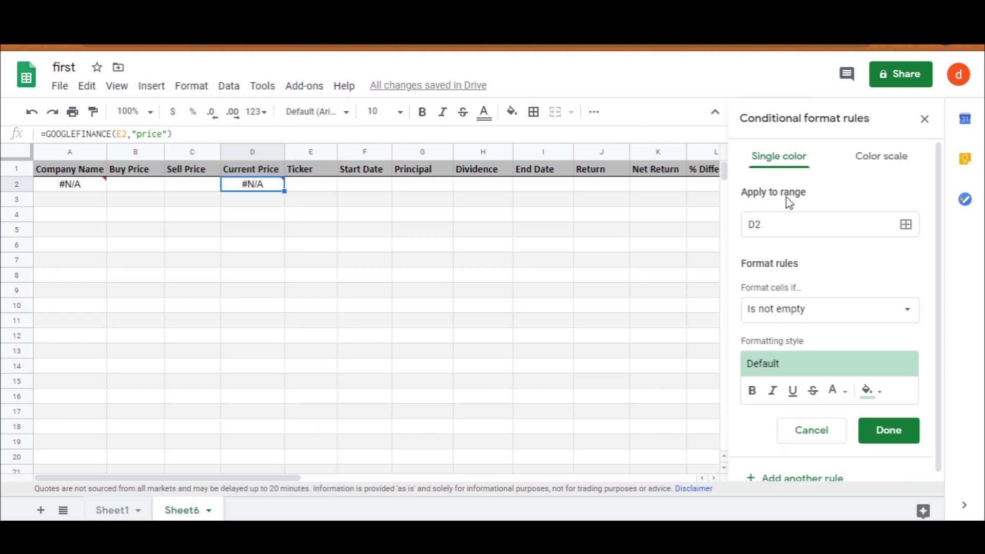
left_click(807, 229)
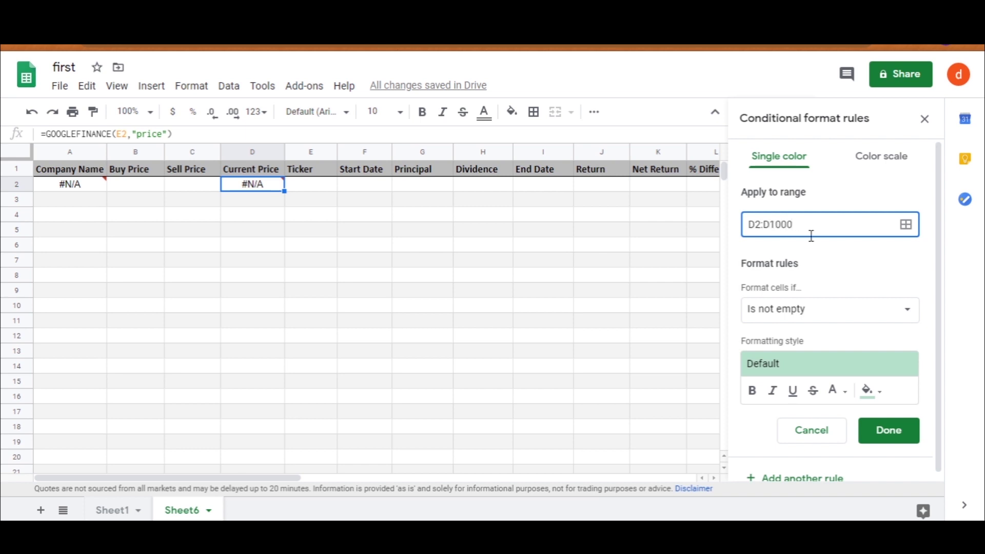
left_click(832, 314)
left_click_drag(886, 351, 885, 462)
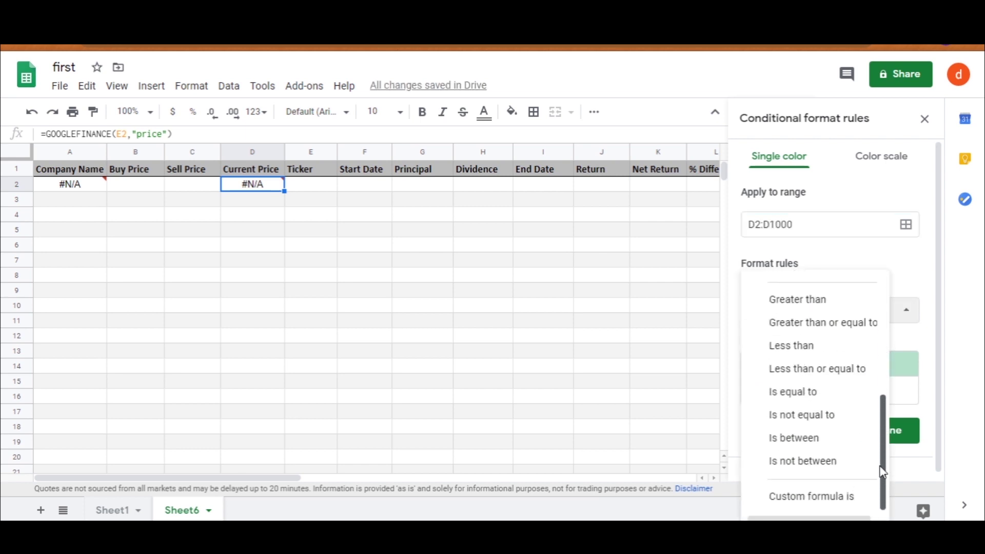
left_click(804, 310)
type("B2")
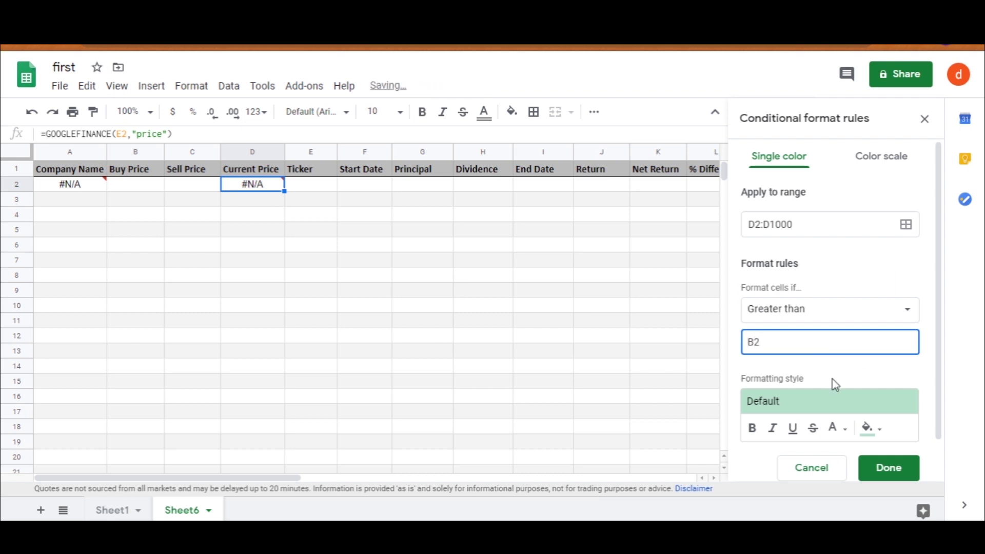
Give the Greater than B2 rule a bright green fill and save it.
scroll(835, 385, "down", 1)
left_click(870, 385)
left_click(790, 164)
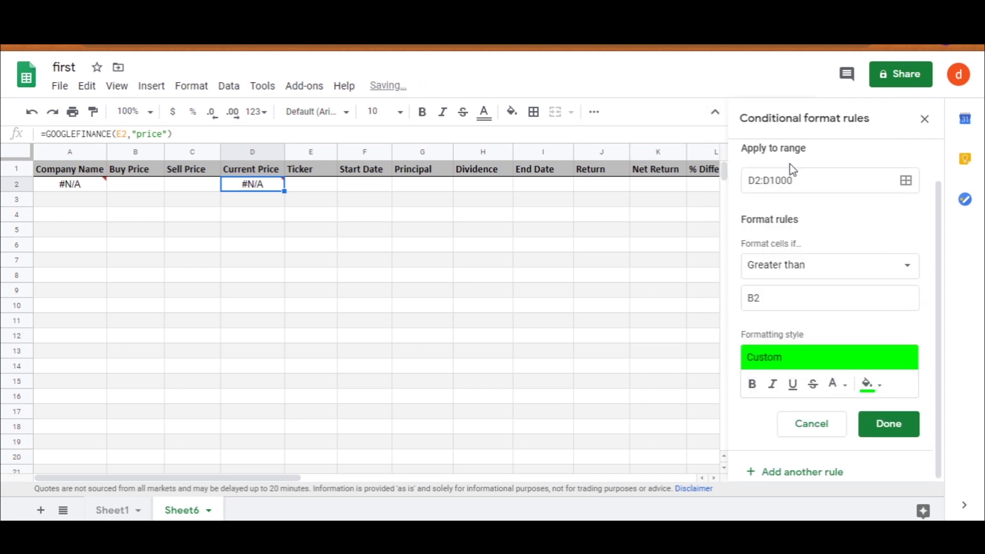
left_click(888, 426)
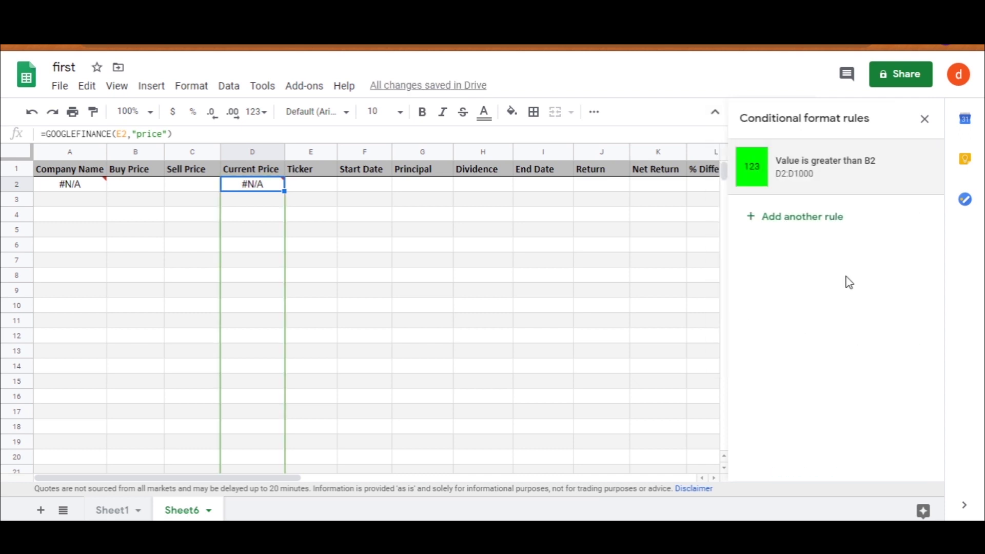
Add another conditional format rule for D2:D1000 with the condition Less than B2.
left_click(805, 221)
left_click(787, 230)
type(":D1000")
left_click(838, 310)
scroll(873, 341, "down", 1)
left_click_drag(884, 365, 884, 422)
left_click(793, 433)
left_click(805, 341)
type("B2")
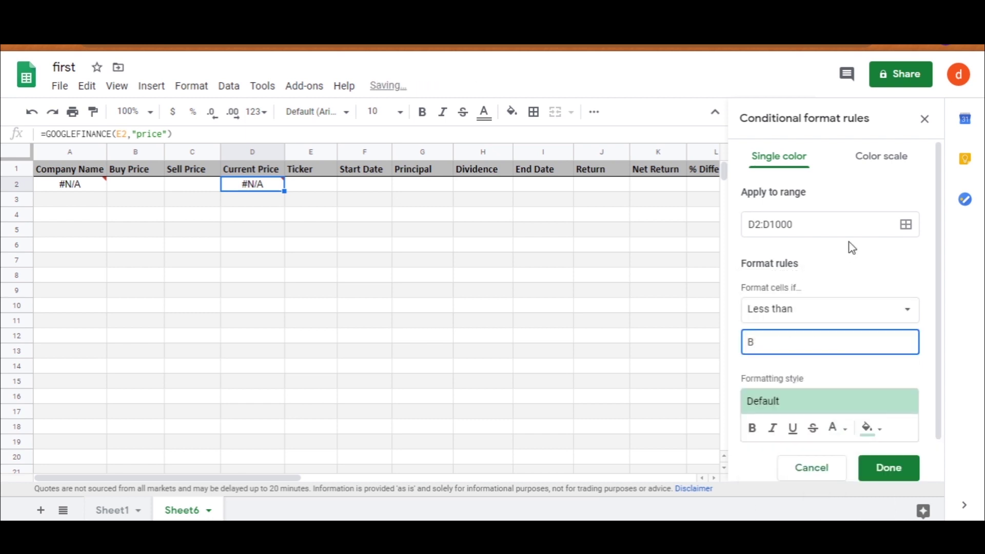
Give the Less than B2 rule a light red fill and save it.
scroll(856, 266, "down", 1)
left_click(878, 390)
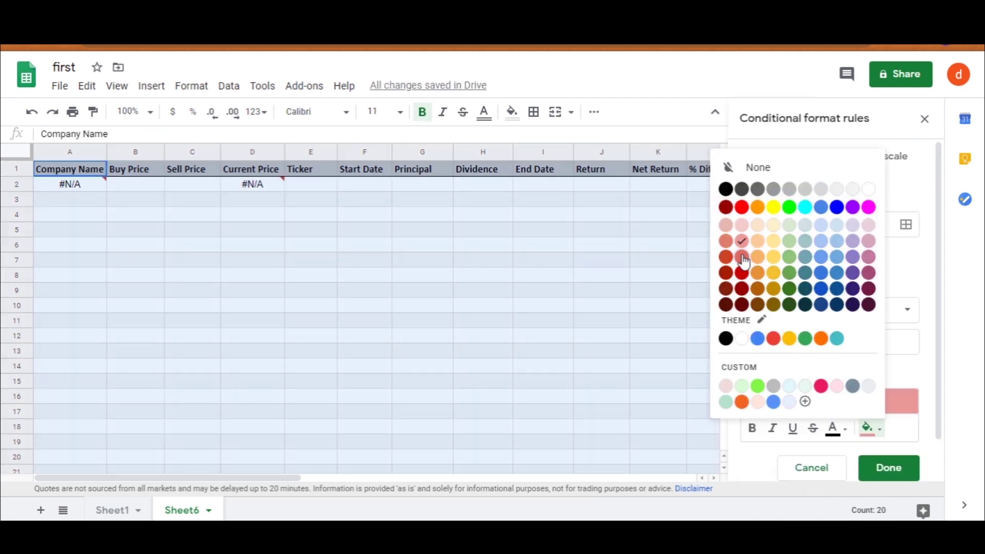
left_click(742, 257)
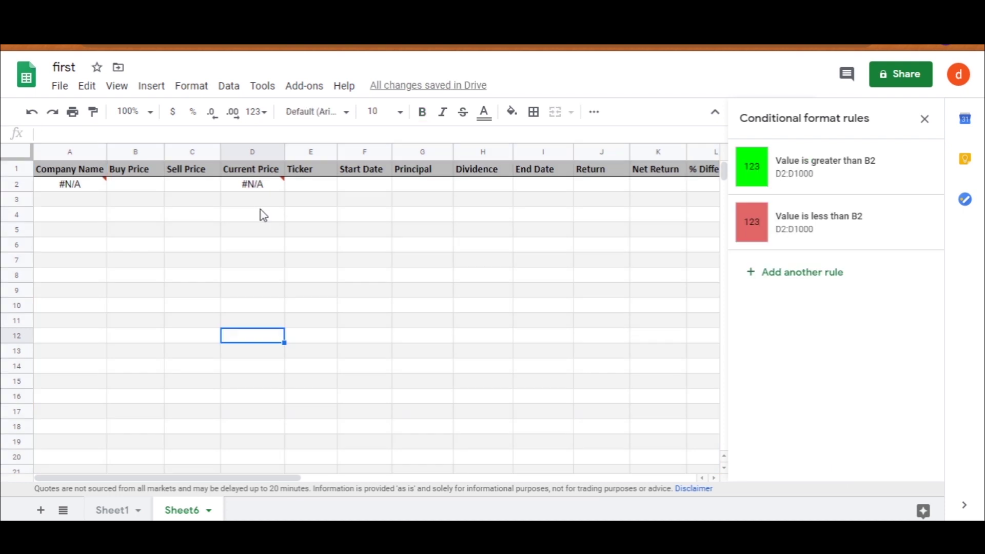
left_click(258, 201)
left_click_drag(258, 234, 258, 244)
left_click(258, 324)
left_click(247, 386)
left_click(363, 232)
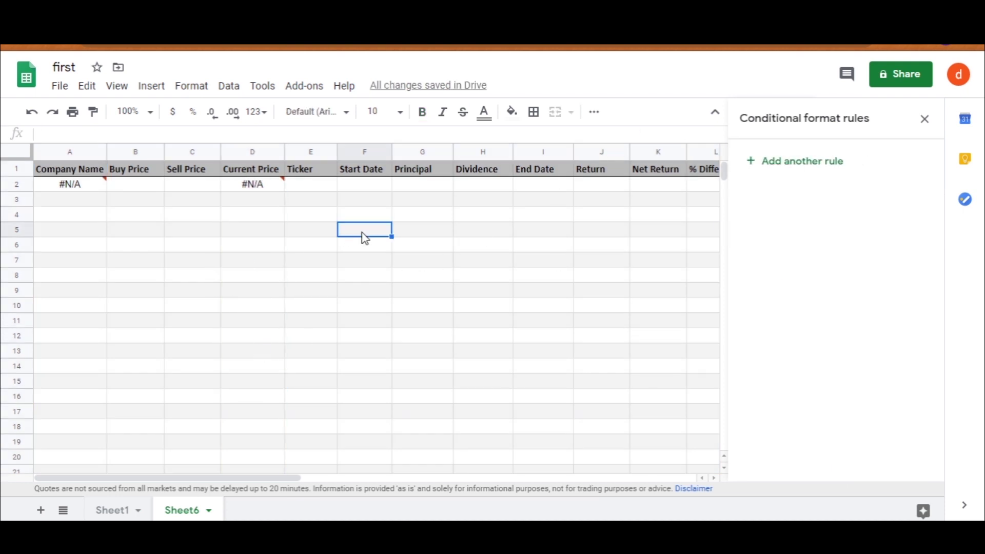
Start a conditional format rule on the Net Return cell K2 and extend its range to K2:K1000.
left_click(655, 187)
scroll(657, 194, "right", 3)
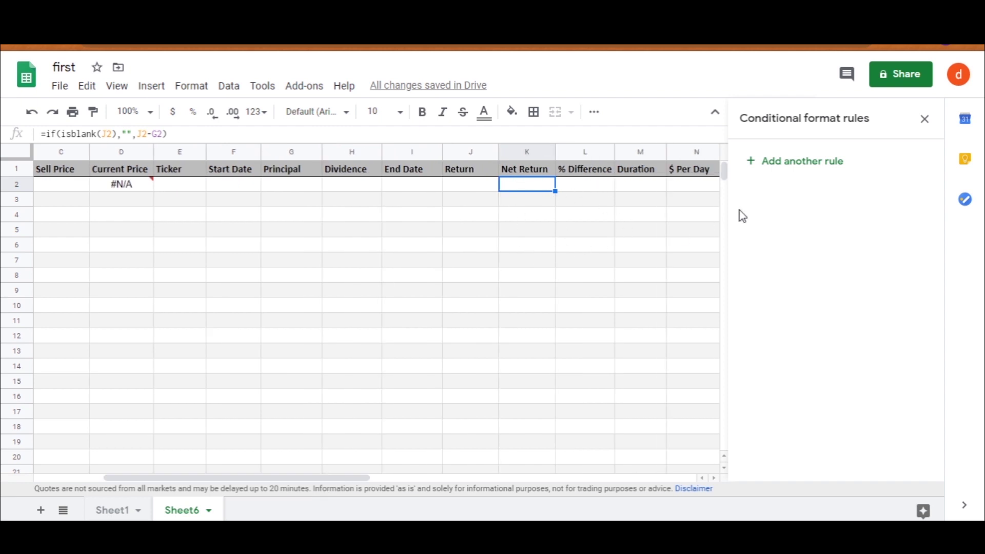
left_click(924, 120)
left_click(191, 93)
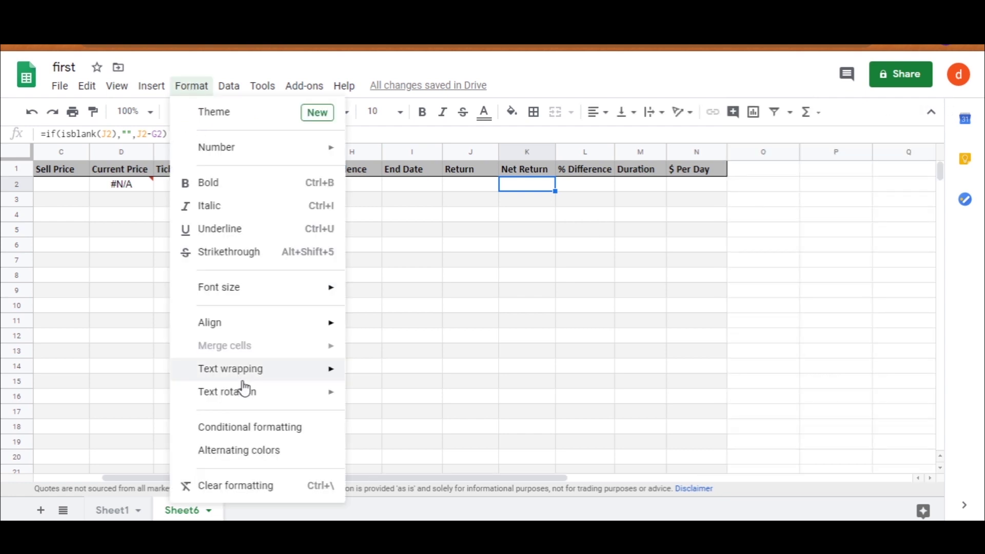
left_click(242, 429)
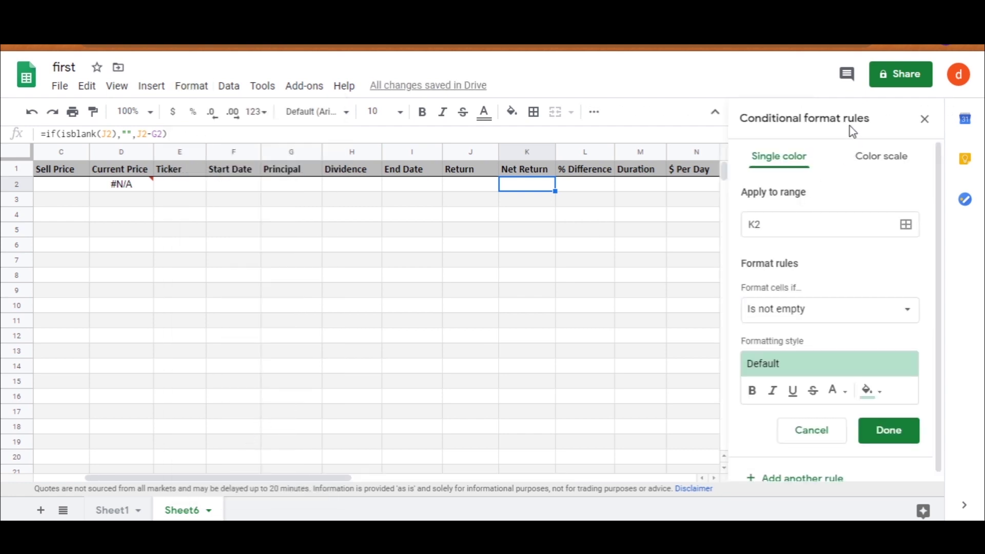
left_click(796, 224)
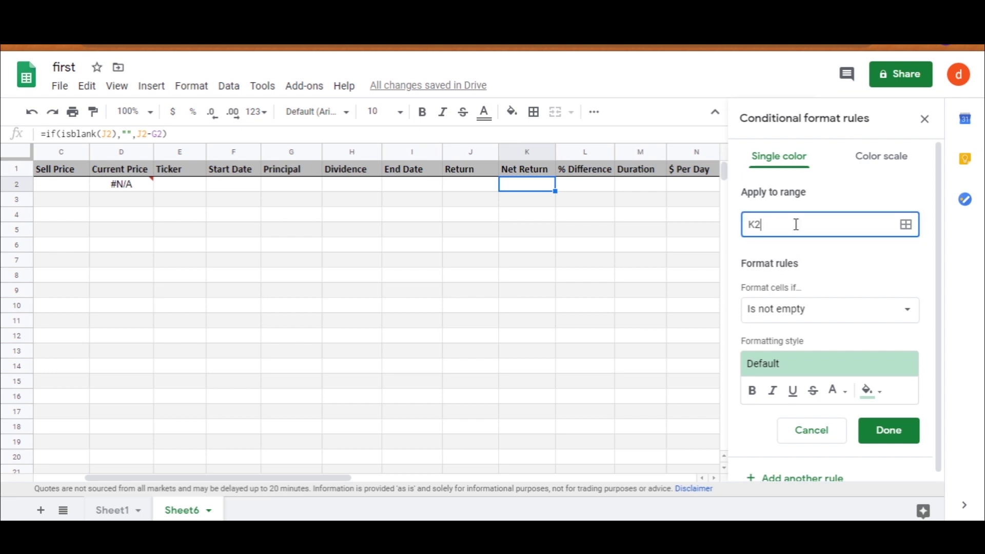
type(":K10")
Set the Net Return rule's condition to Greater than 0.
left_click(835, 314)
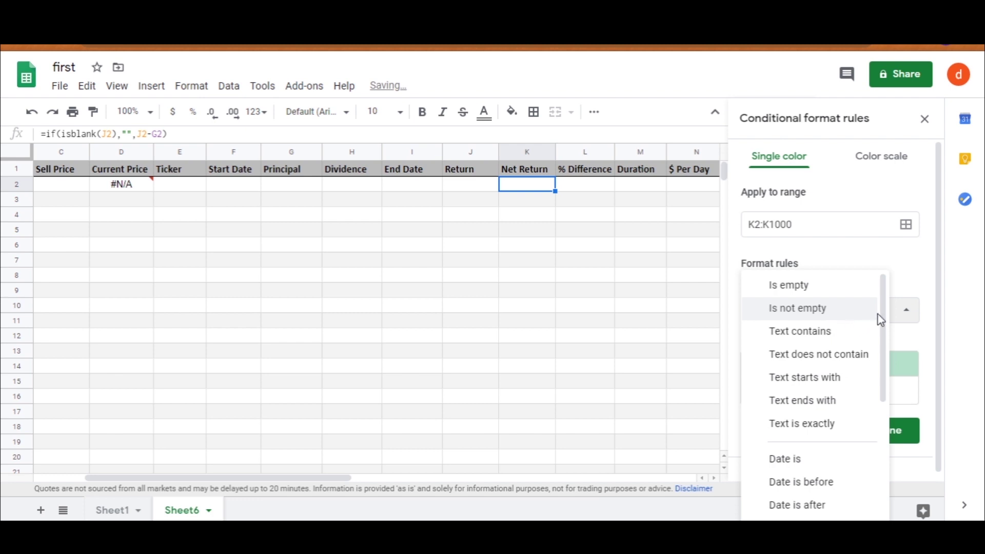
scroll(883, 328, "down", 1)
scroll(880, 359, "down", 3)
left_click(818, 414)
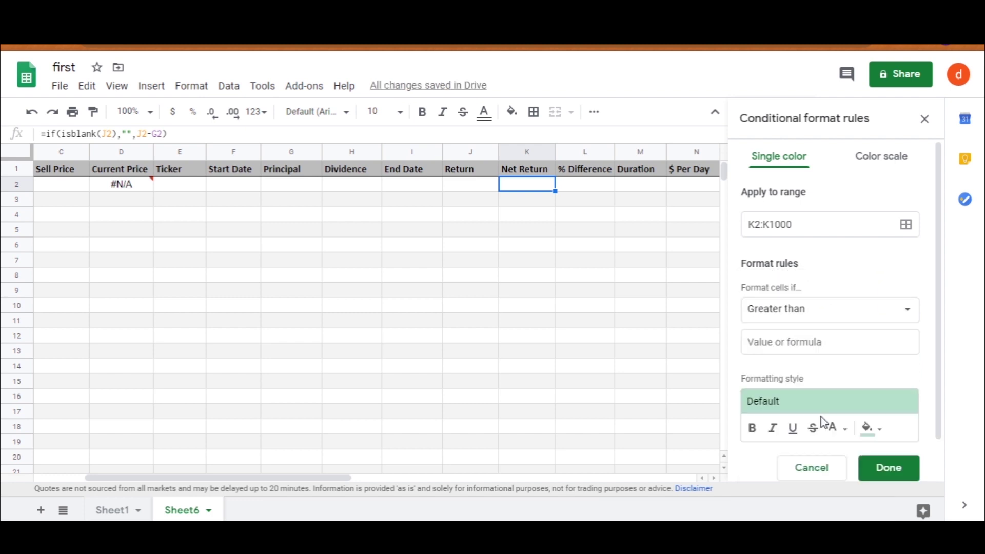
left_click(777, 344)
type("0")
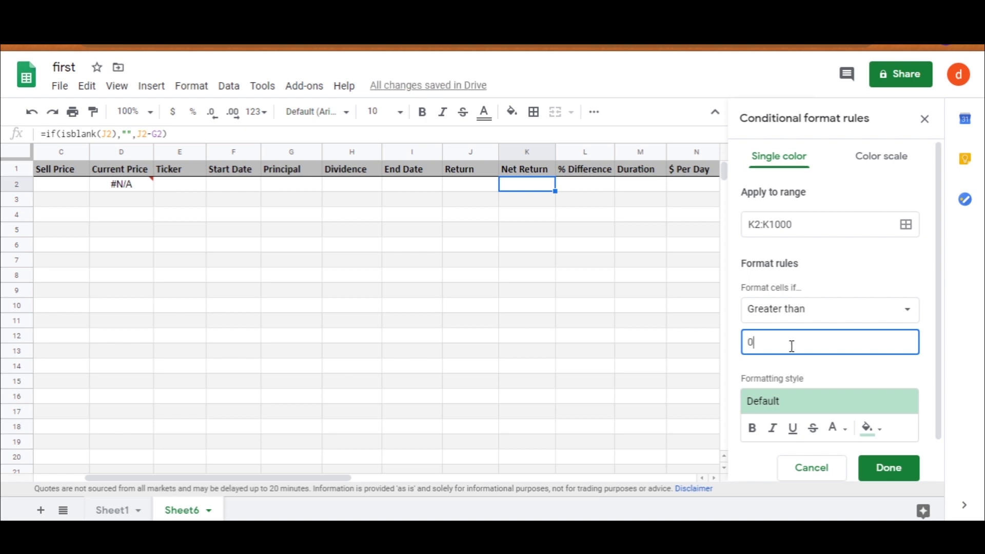
Give the Greater than 0 rule the custom light green fill and save it.
scroll(945, 293, "down", 1)
left_click(878, 395)
left_click(877, 395)
left_click(877, 395)
left_click(758, 342)
left_click(900, 430)
Add another conditional format rule for K2:K1000 with the condition Less than 0.
left_click(788, 231)
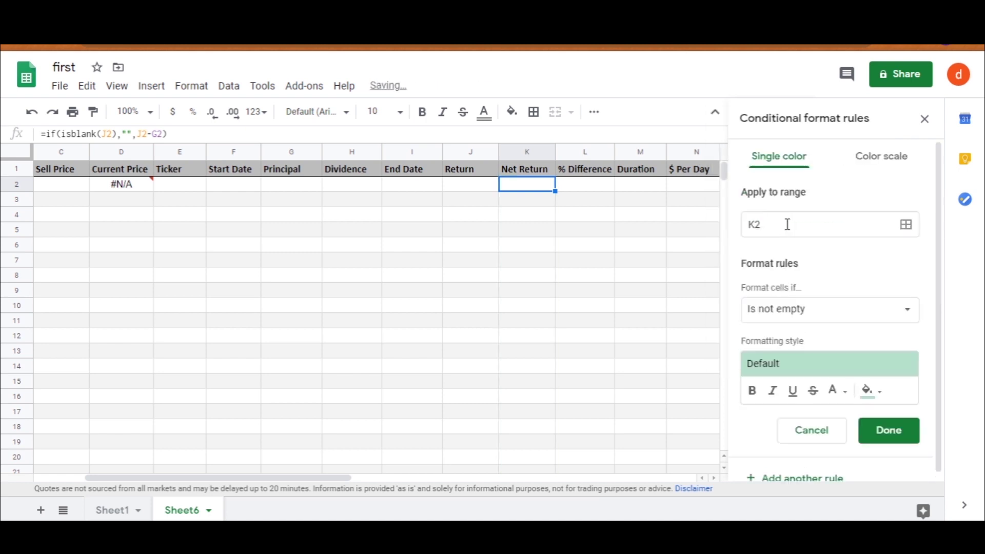
left_click(806, 224)
type(":K1000")
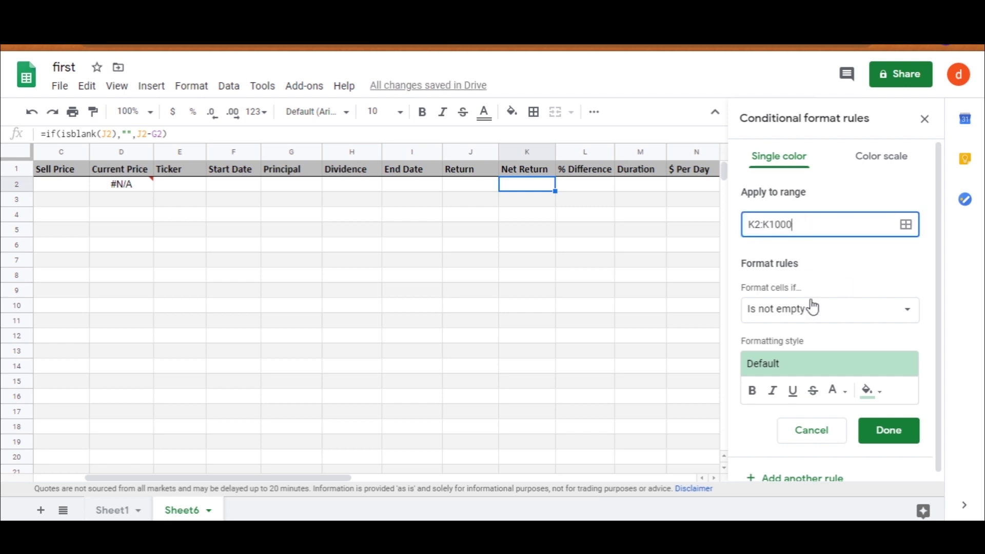
left_click(821, 309)
scroll(875, 359, "down", 5)
left_click(842, 433)
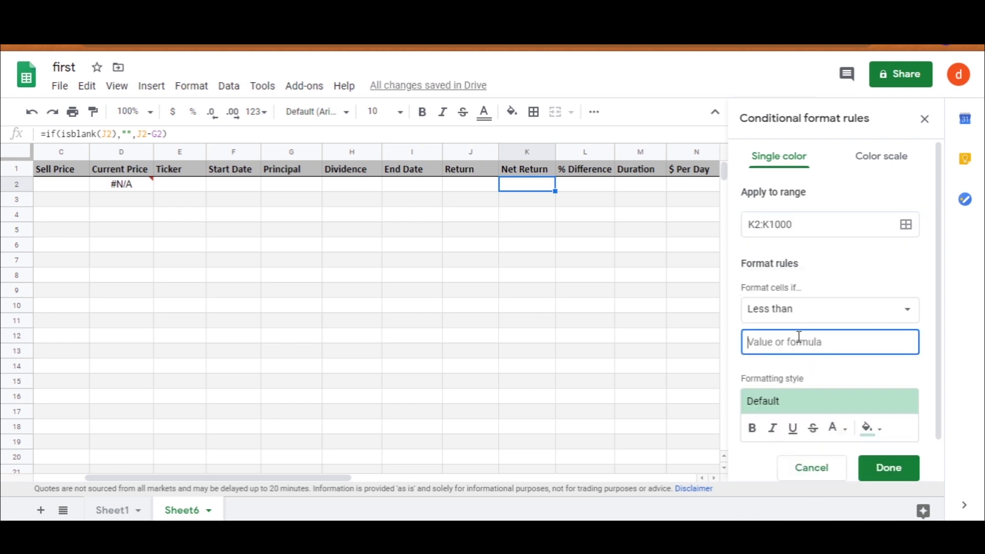
type("0")
Give the Less than 0 rule a light red fill, save it and close the conditional format rules.
scroll(946, 312, "down", 2)
left_click(872, 384)
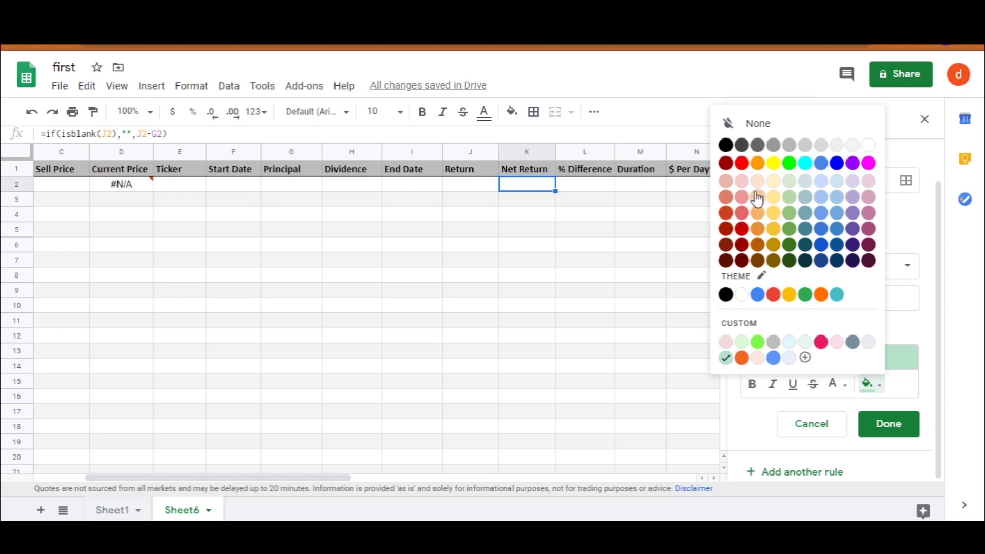
left_click(742, 198)
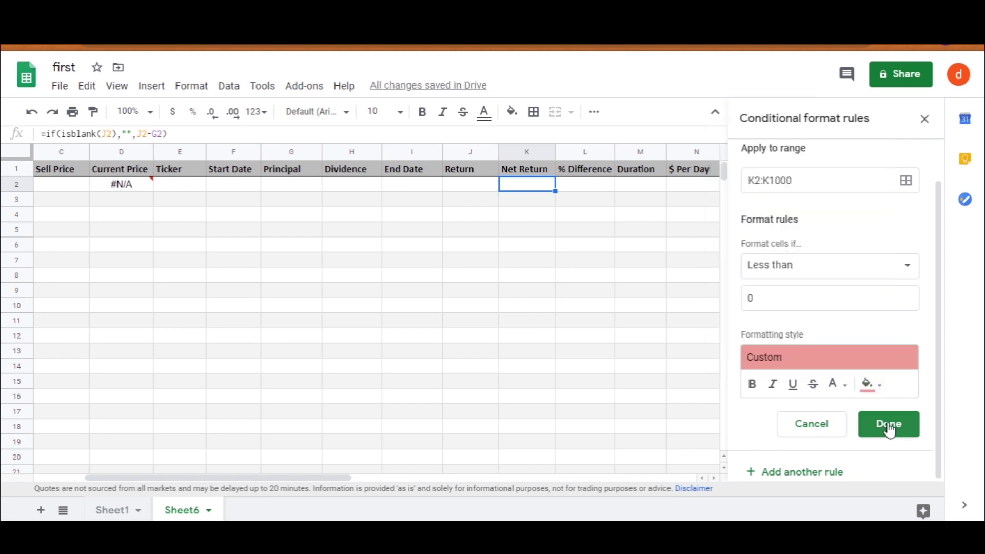
left_click(889, 430)
left_click(925, 119)
left_click(422, 275)
left_click(244, 203)
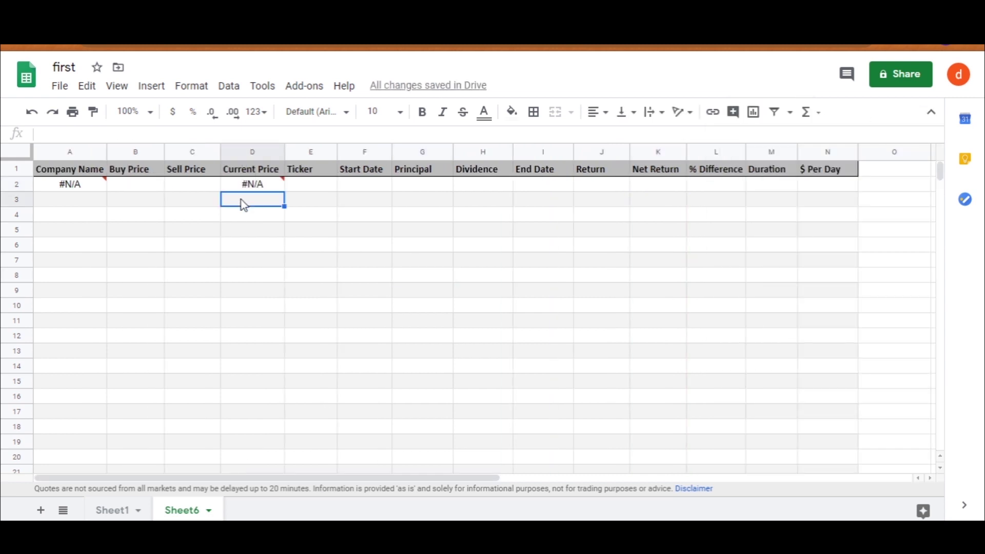
left_click(655, 185)
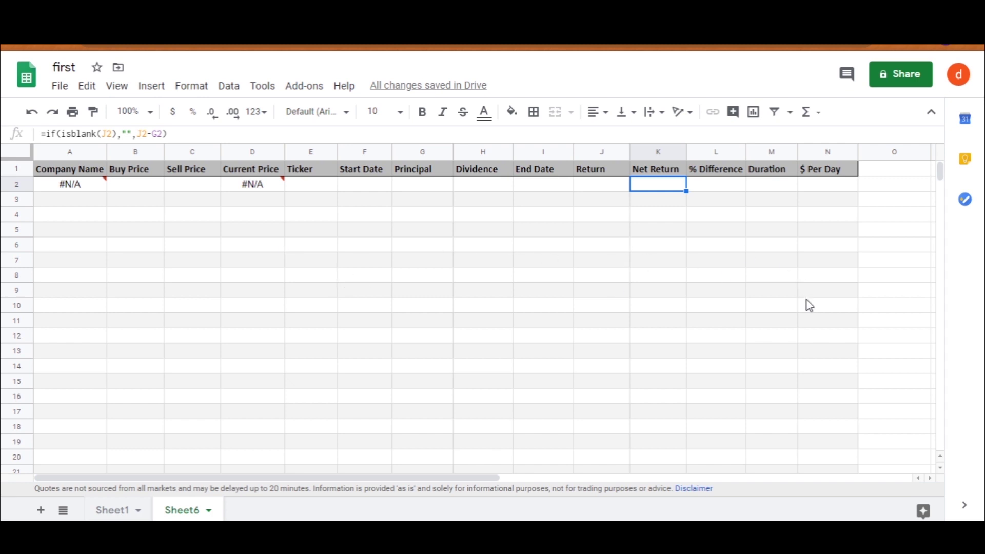
left_click(422, 321)
Select A2:N2 and add a conditional format rule with its range extended to A2:N1000.
left_click(65, 169)
left_click(58, 186)
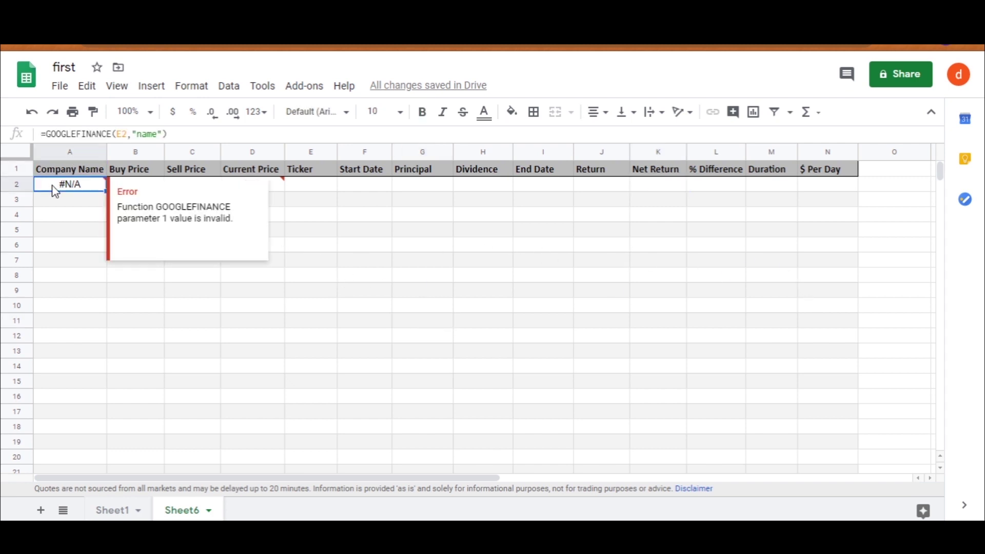
left_click_drag(59, 188, 830, 183)
left_click(192, 86)
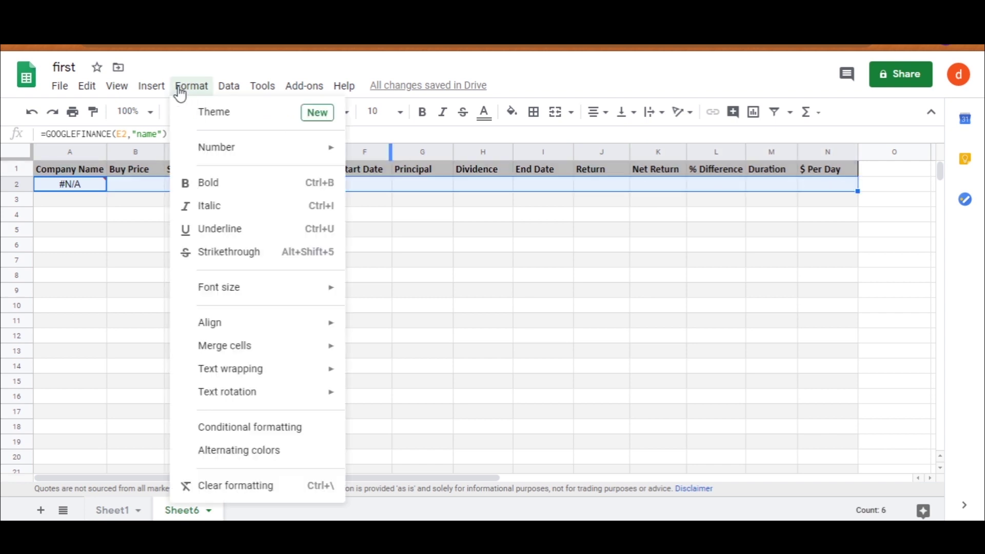
left_click(251, 429)
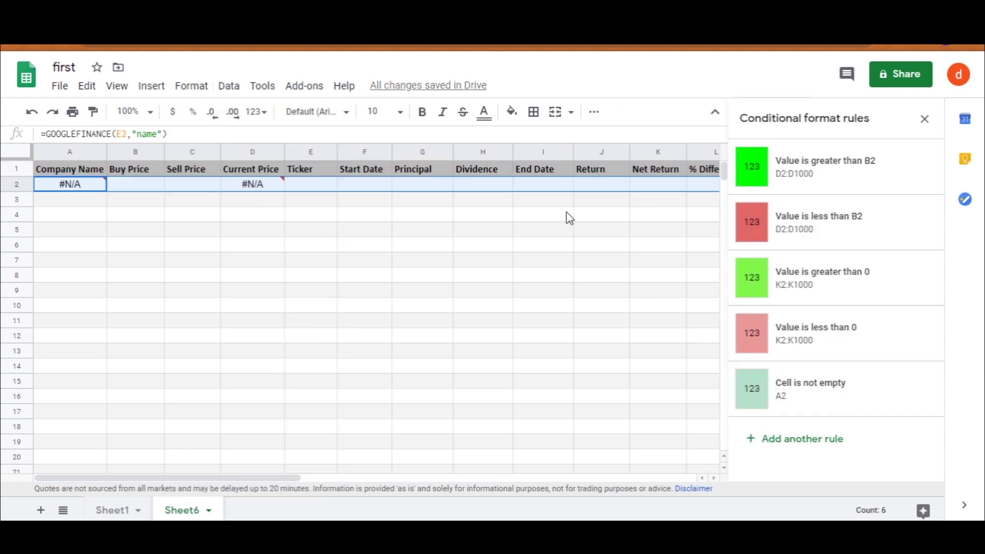
left_click(789, 442)
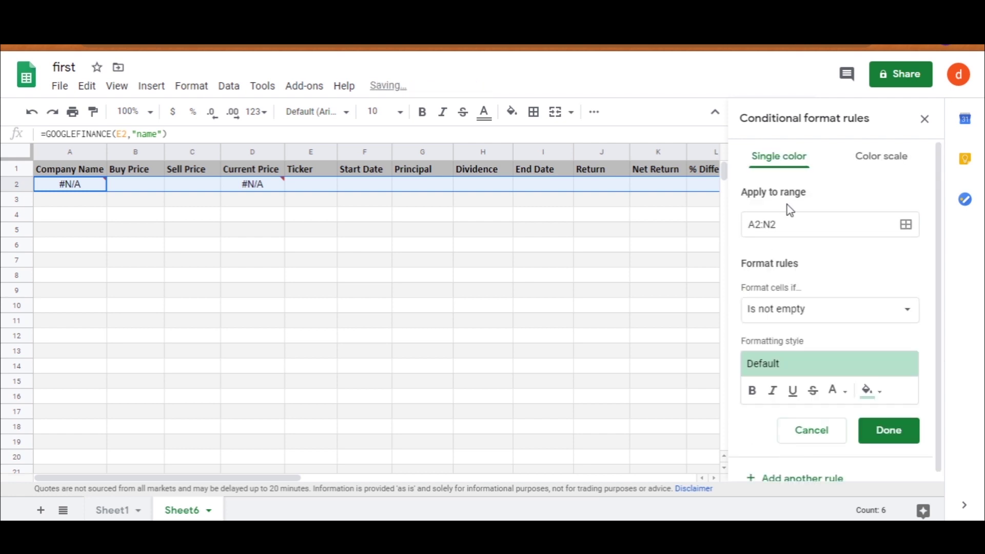
left_click(785, 224)
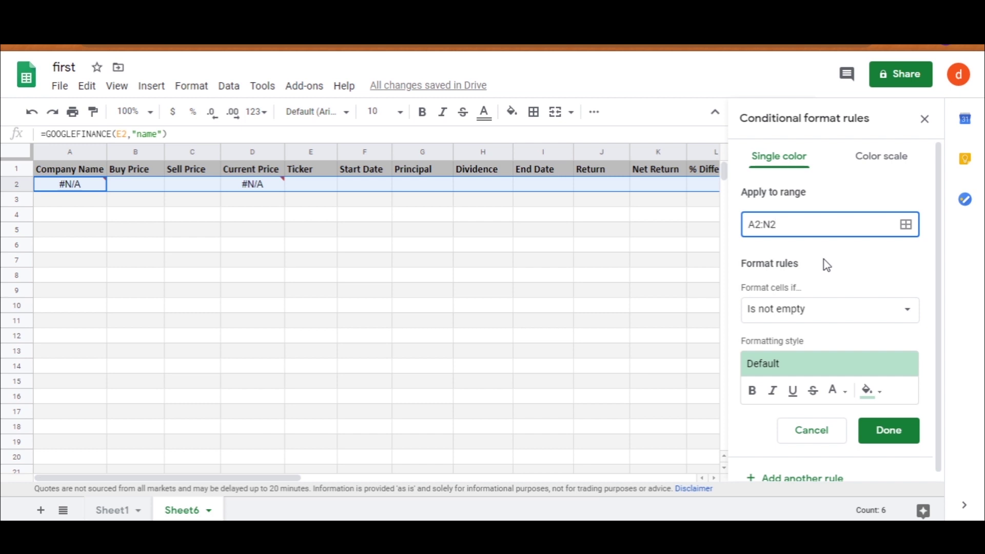
key("BackSpace")
type("1000")
Set the condition of the A2:N1000 rule to the custom formula =$J2>$G2.
left_click(868, 312)
left_click_drag(883, 317, 890, 466)
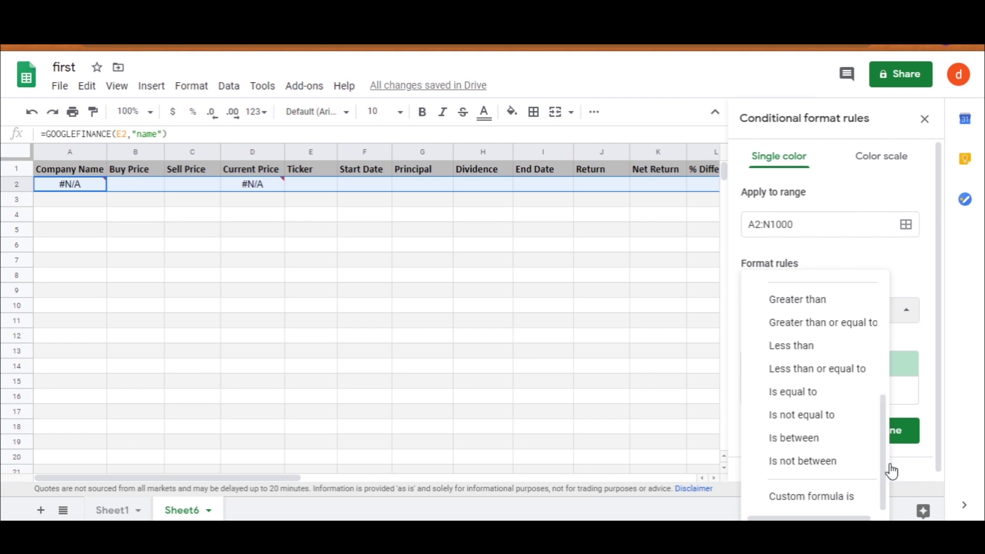
left_click(818, 497)
left_click(836, 343)
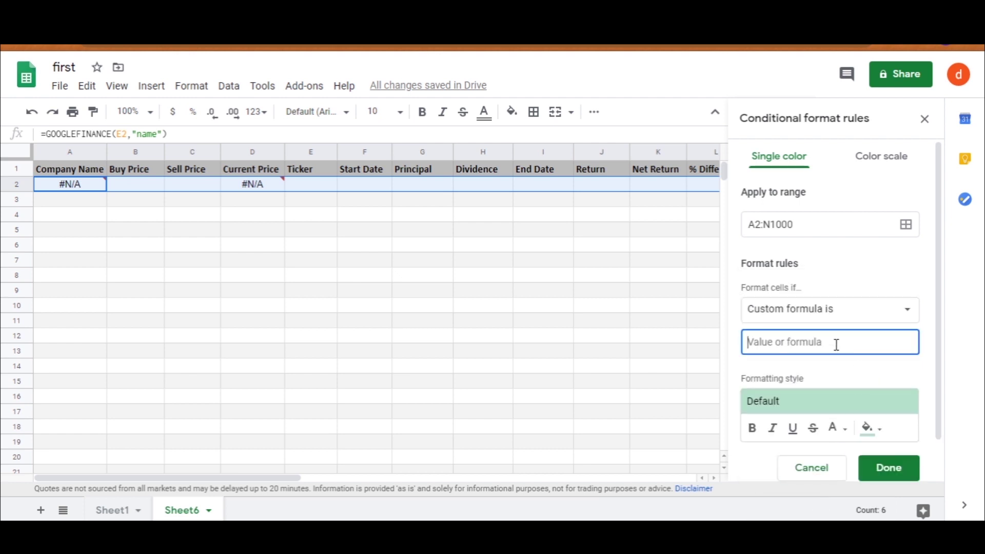
type("=$J2>$")
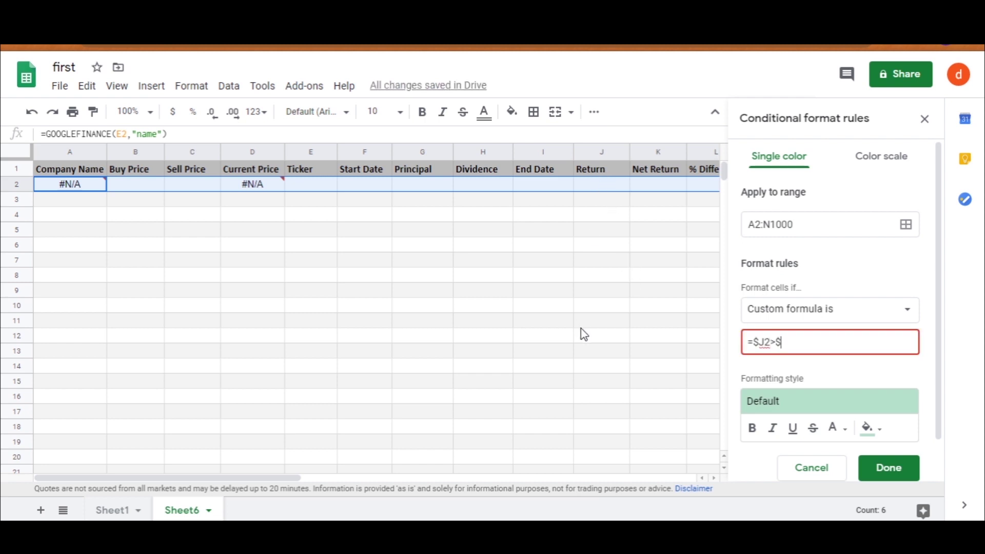
type("G2")
Give the =$J2>$G2 rule a pale green fill and save it.
scroll(946, 318, "down", 1)
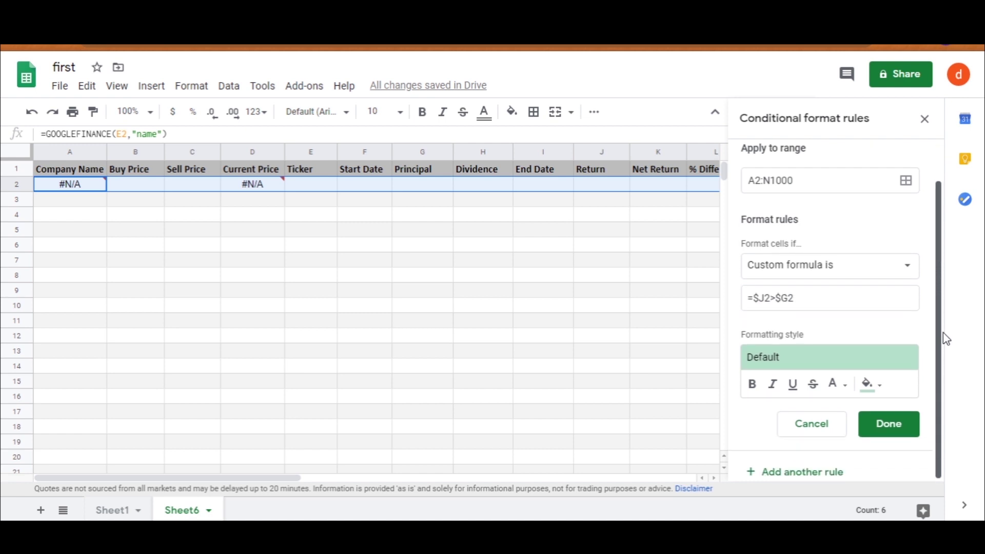
left_click(882, 388)
left_click(742, 341)
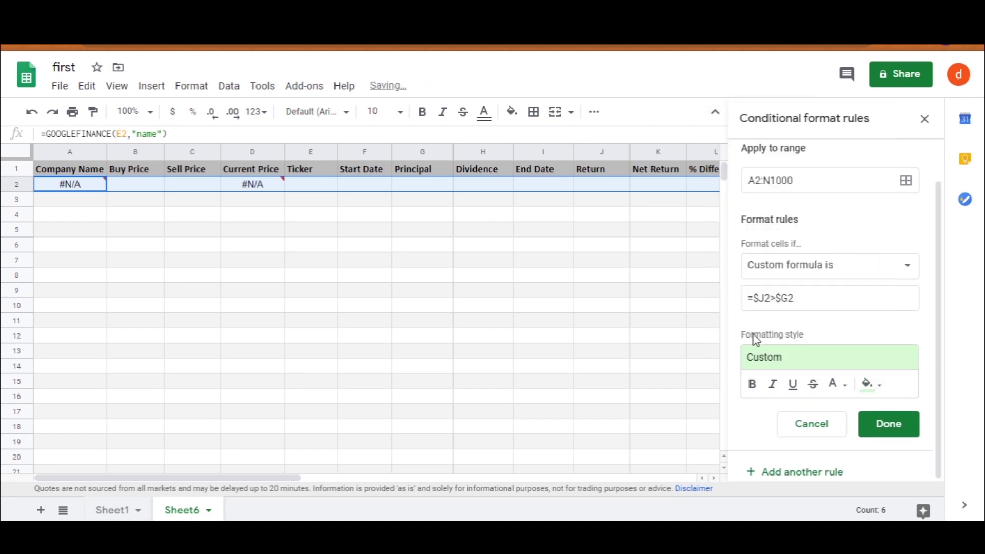
left_click(889, 426)
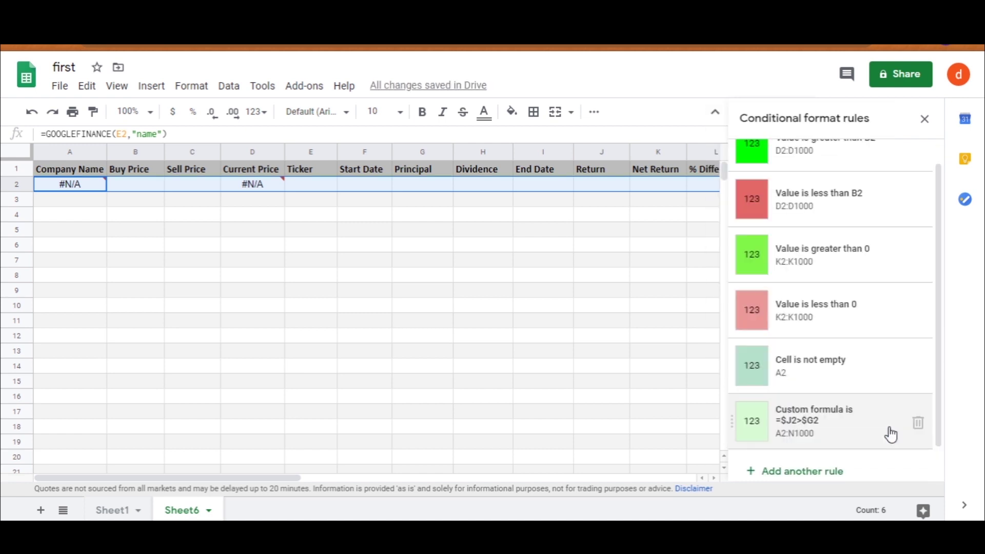
Add and save another conditional format rule for A2:N1000 with the custom formula =$K2<0 and a pale red fill.
left_click(796, 477)
left_click(795, 217)
key("BackSpace")
type("1000")
left_click(862, 307)
left_click(831, 499)
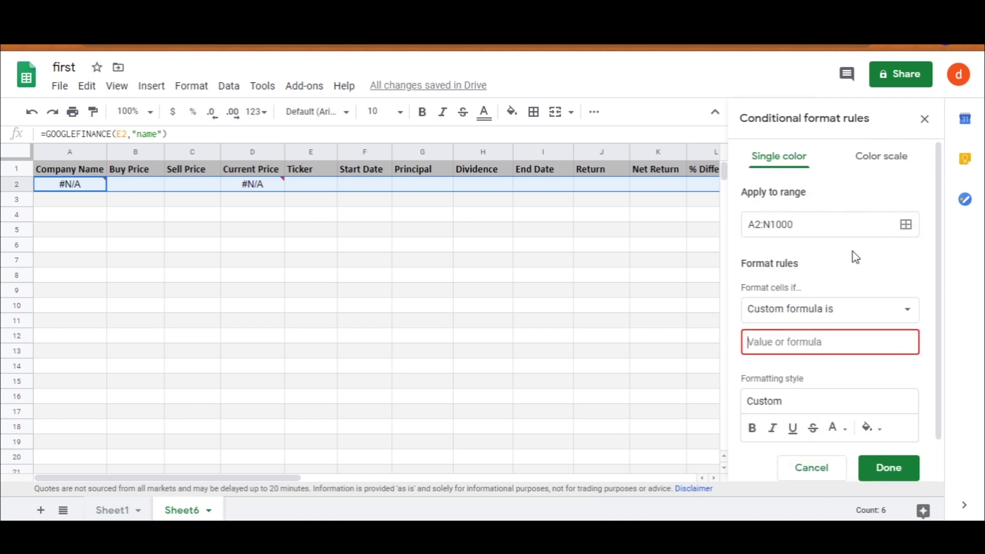
type("=$K2<0")
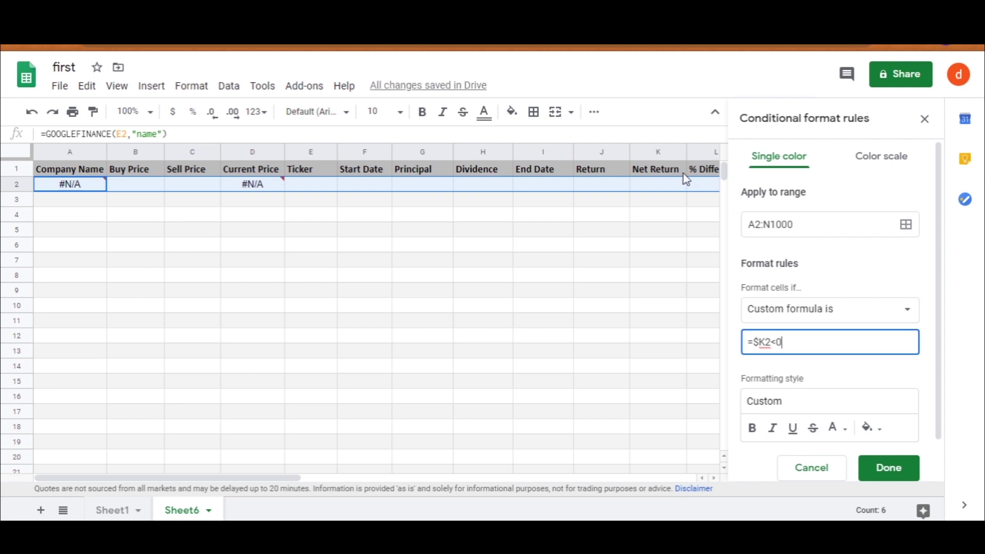
left_click(879, 434)
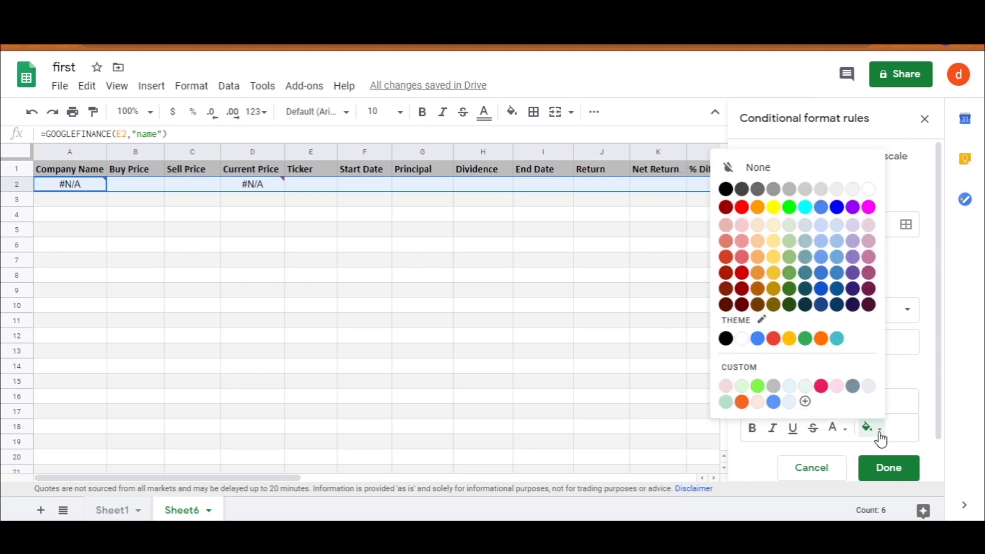
left_click(726, 386)
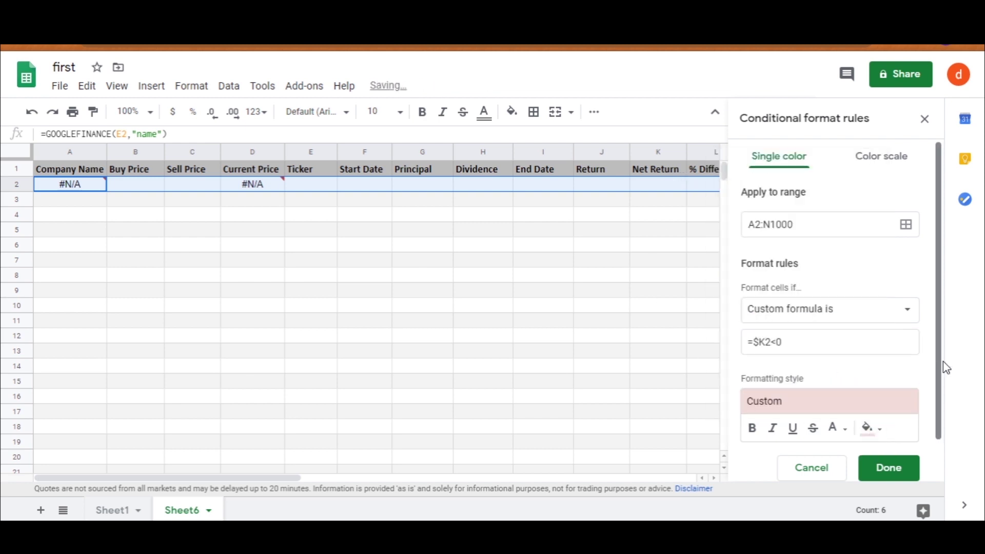
left_click(891, 471)
Give the K2:K1000 Less than 0 rule a darker red fill and the D2:D1000 Greater than rule a lighter green fill.
scroll(846, 361, "up", 3)
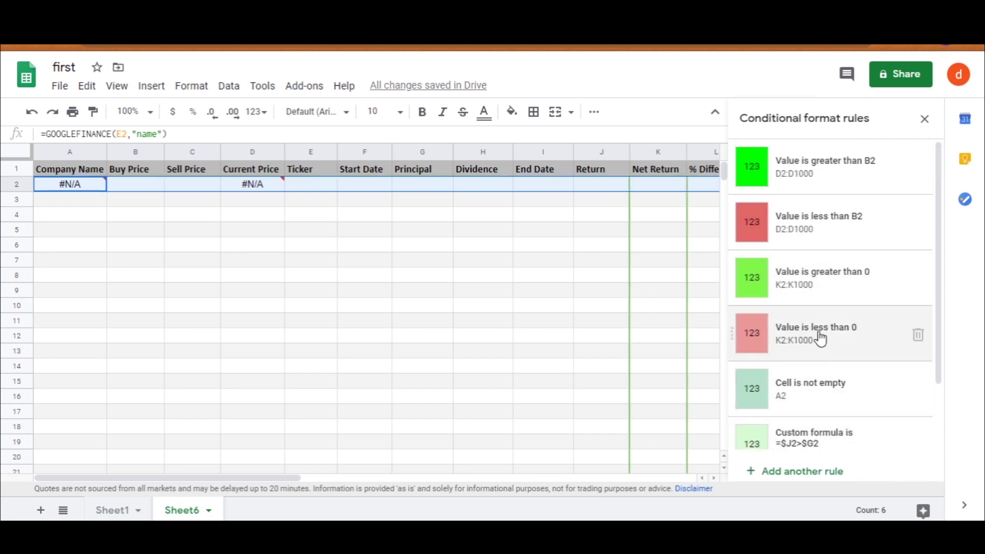
left_click(848, 339)
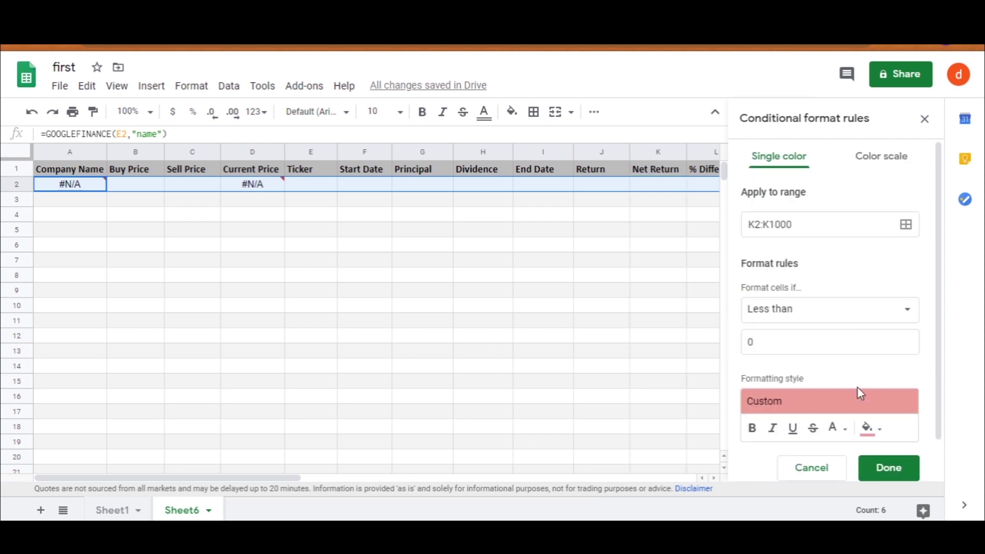
left_click(869, 428)
left_click(741, 258)
left_click(889, 467)
left_click(814, 173)
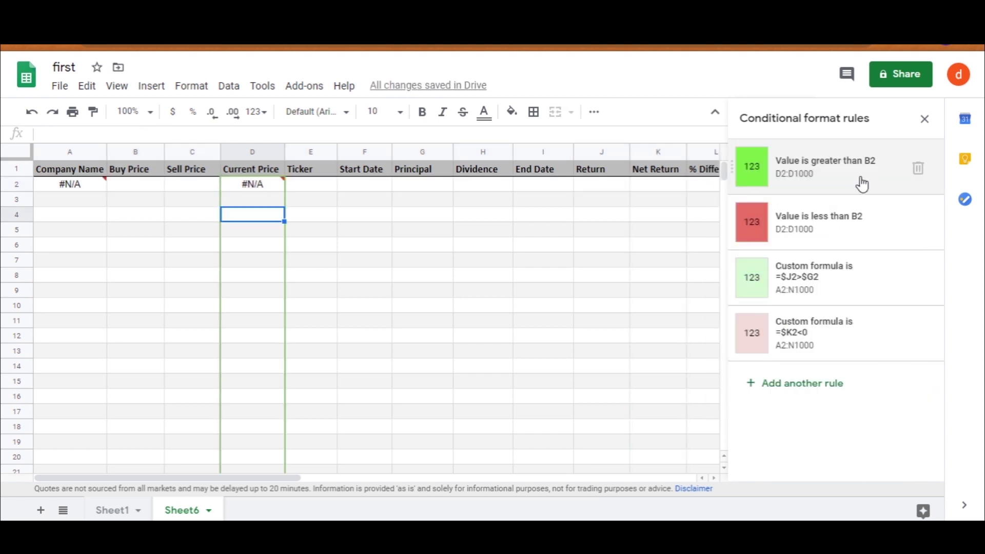
Change the compared value to =B2 in both the Greater than and Less than rules for D2:D1000, and close the rules.
left_click(860, 185)
left_click(748, 346)
type("=")
left_click(889, 467)
left_click(821, 222)
left_click(748, 342)
type("=")
left_click(889, 467)
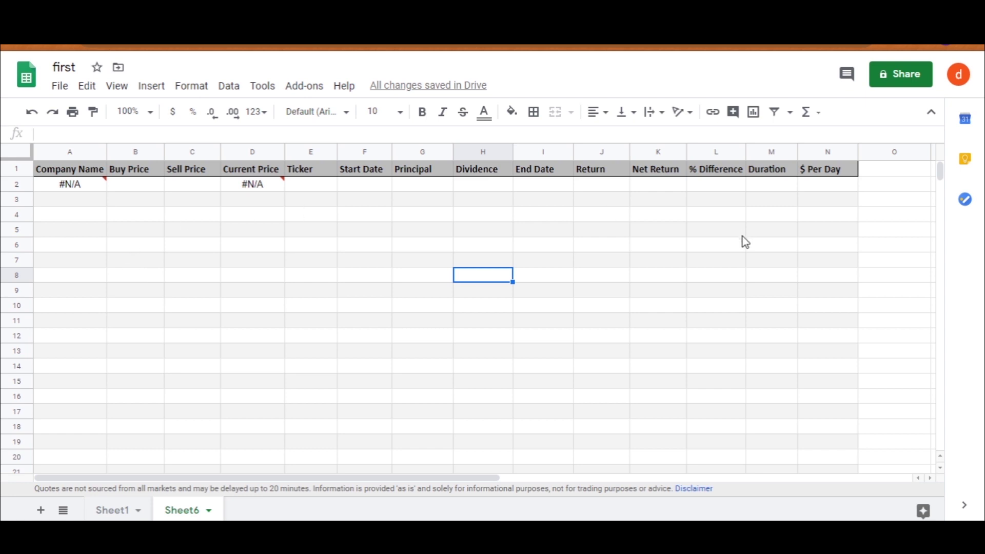
Switch to the Excel workbook and remove the fill color from A2:N16 on Sheet3.
left_click(70, 202)
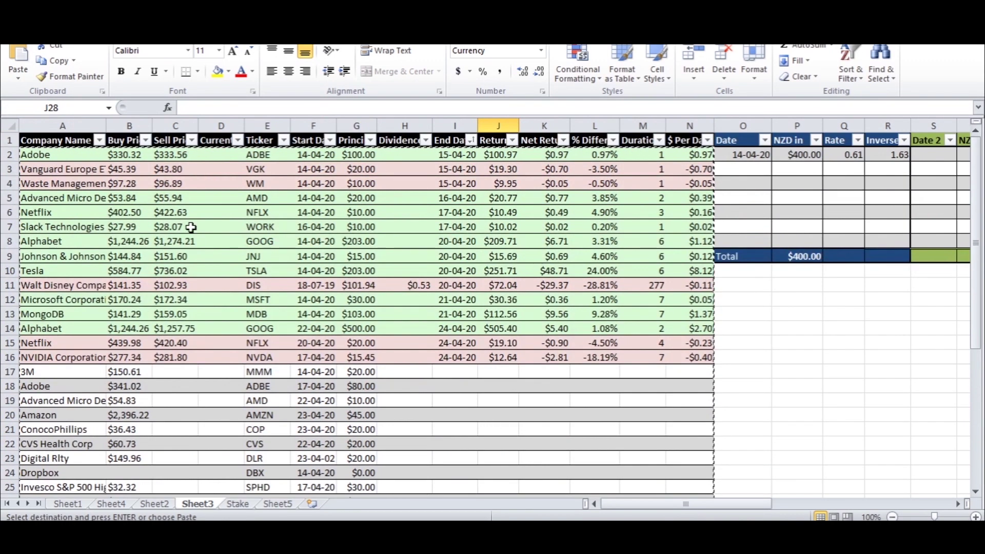
double_click(499, 429)
left_click(538, 429)
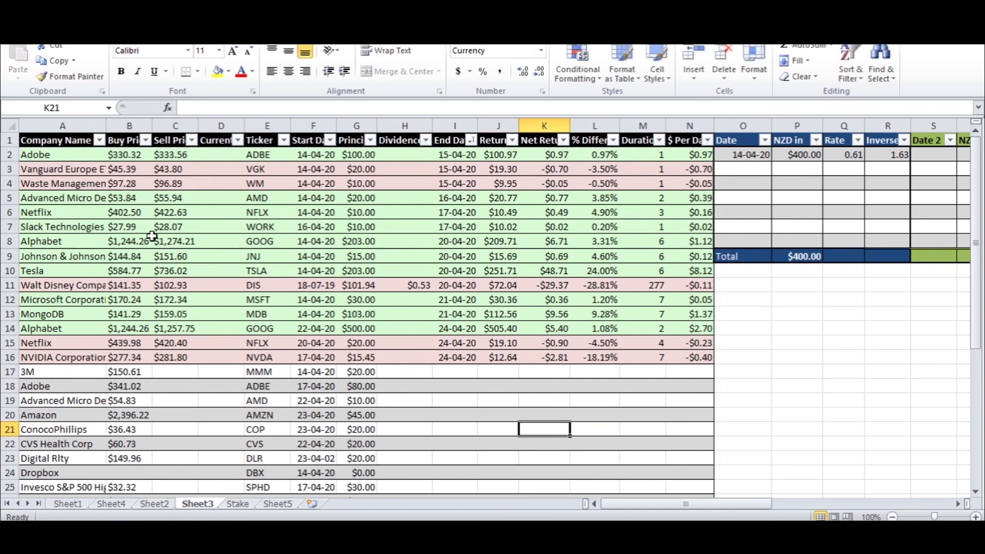
left_click_drag(44, 154, 672, 358)
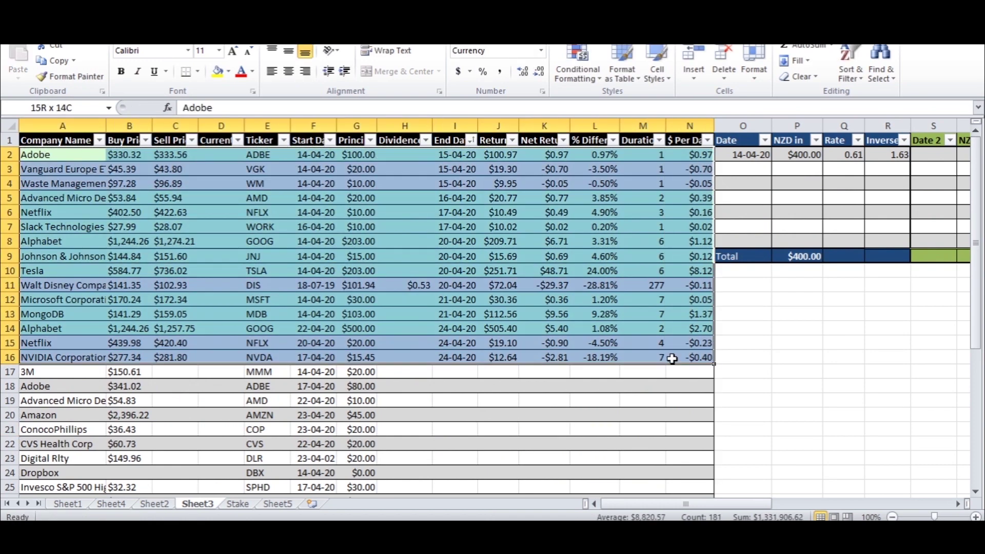
left_click(228, 71)
left_click(245, 216)
Copy the Excel stock rows across columns A to N, starting with Adobe in row 2, and paste them at A3 in Google Sheets.
left_click_drag(52, 154, 702, 409)
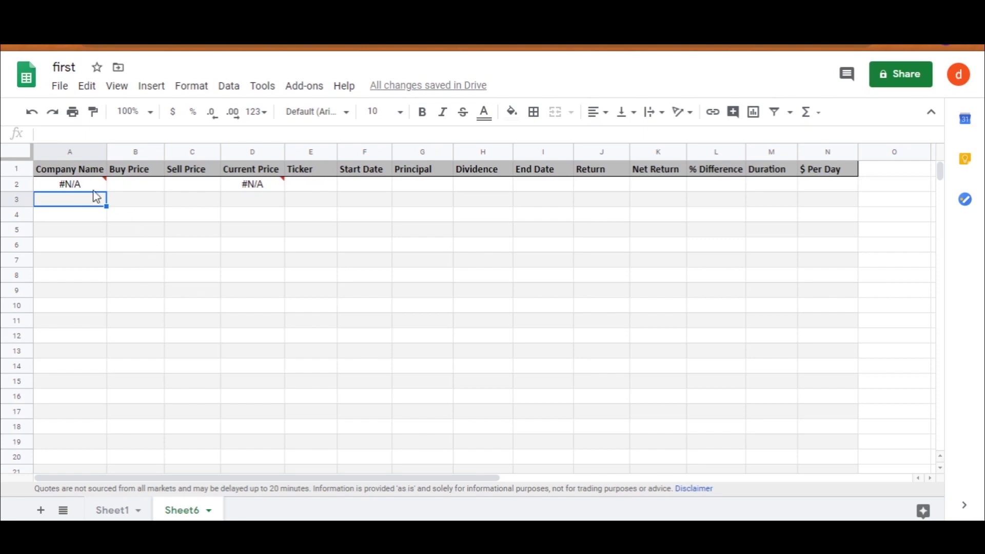
mouse_move(73, 193)
key("ctrl+v")
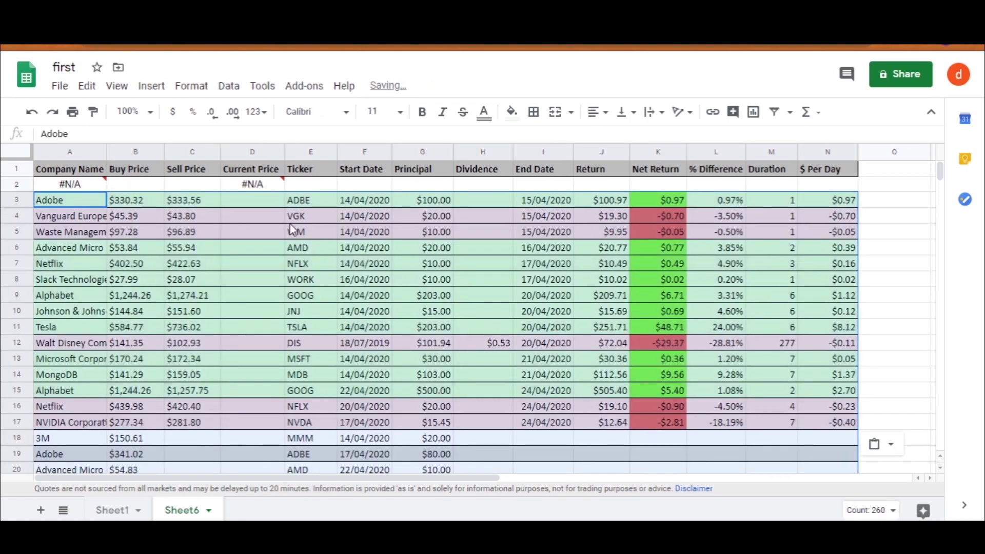
left_click(526, 365)
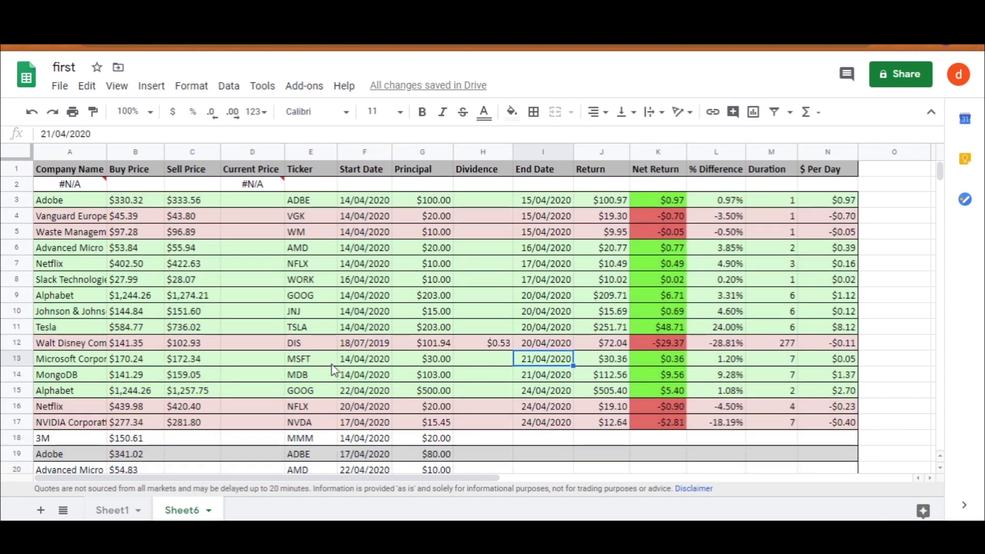
Fill the GOOGLEFINANCE price formula from D2 down to D17 and check the formulas in D15 and D16.
left_click(260, 186)
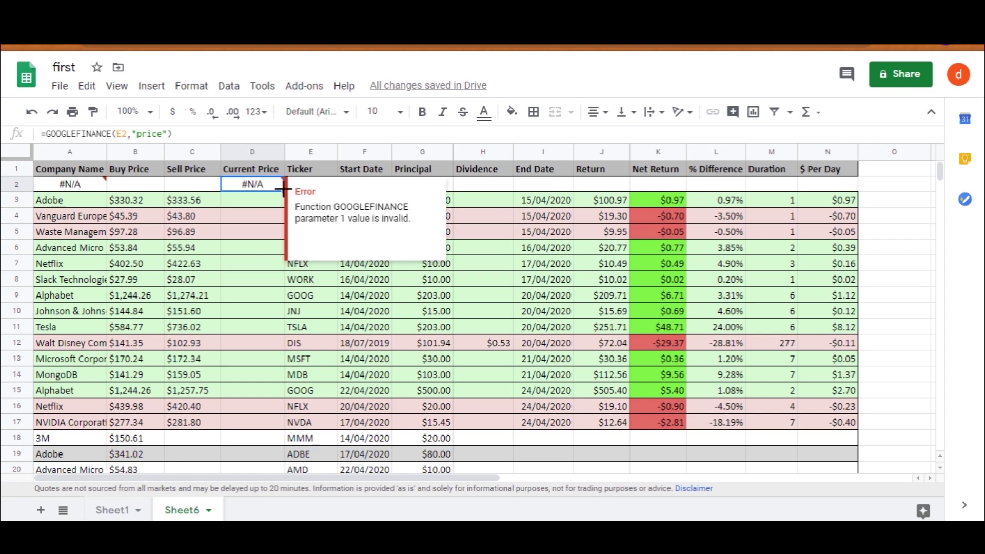
left_click_drag(283, 191, 282, 427)
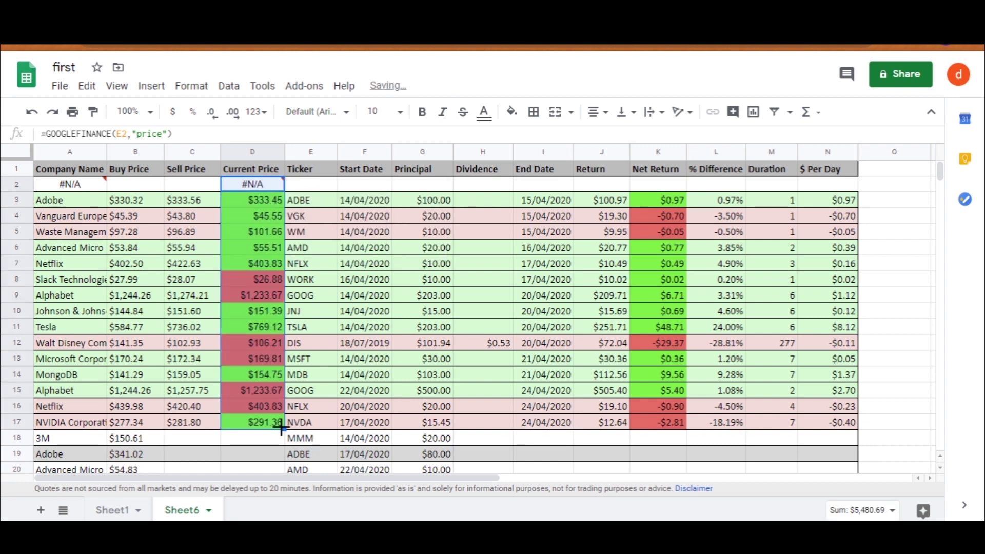
left_click(444, 375)
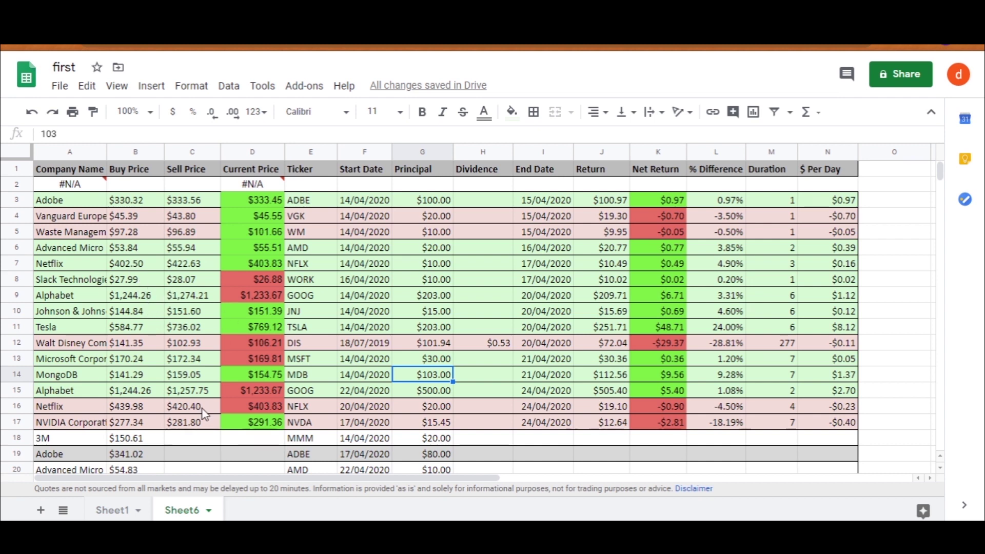
left_click(264, 394)
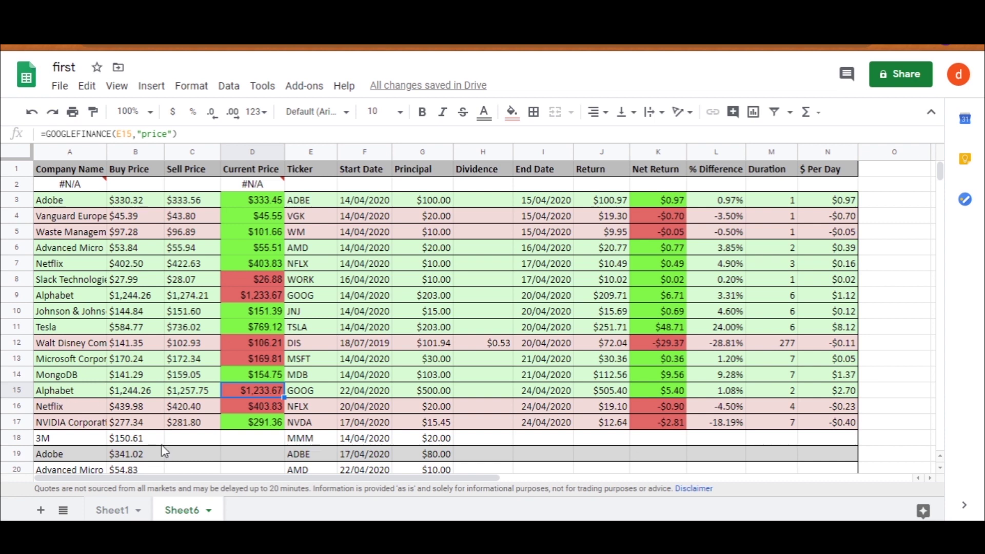
left_click(307, 408)
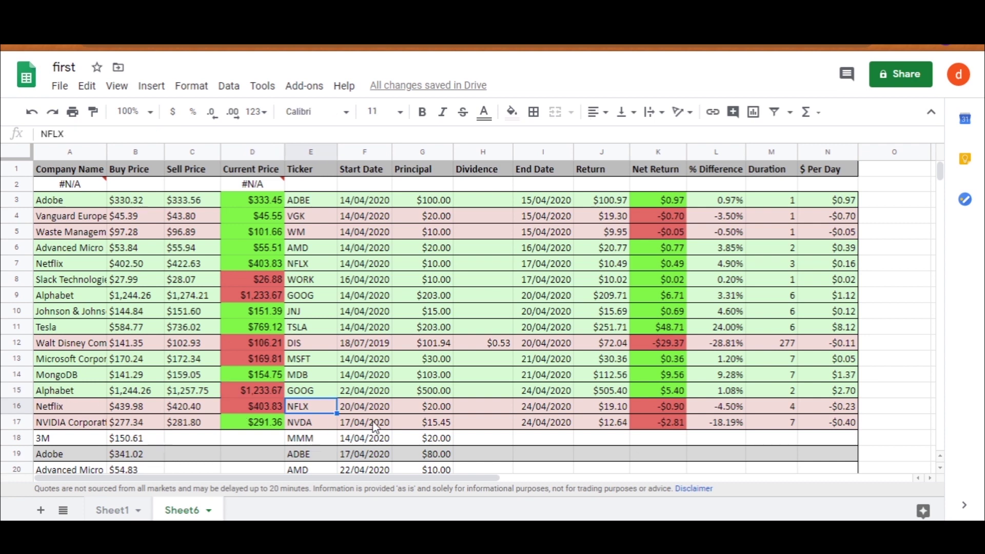
left_click(248, 405)
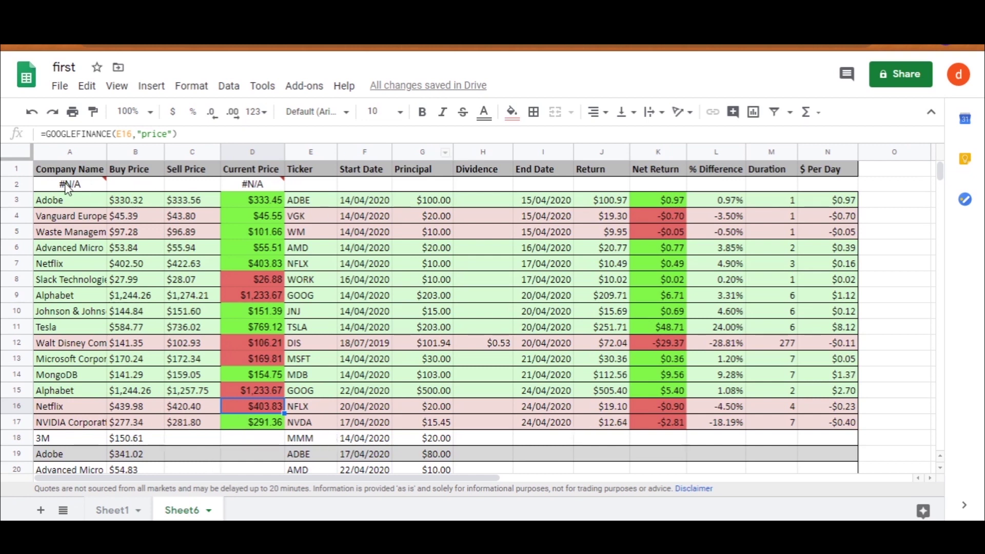
left_click(413, 267)
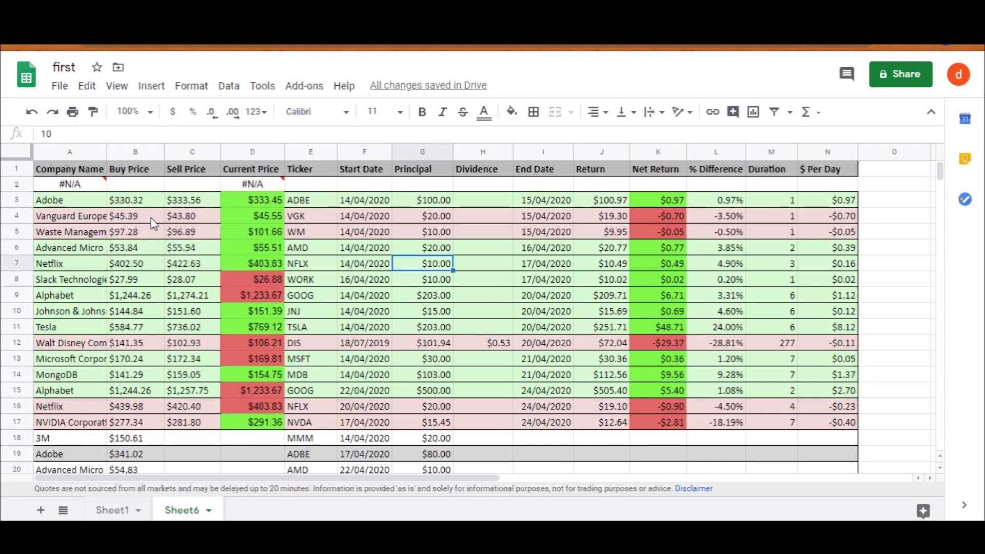
Try hiding row 2 and undo the hiding.
left_click(10, 182)
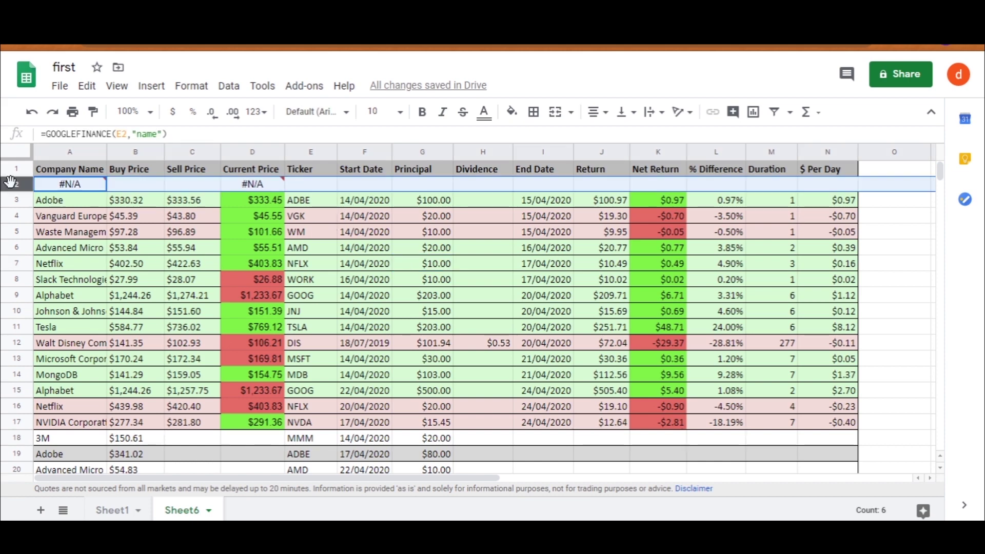
right_click(10, 183)
left_click(90, 310)
left_click(395, 364)
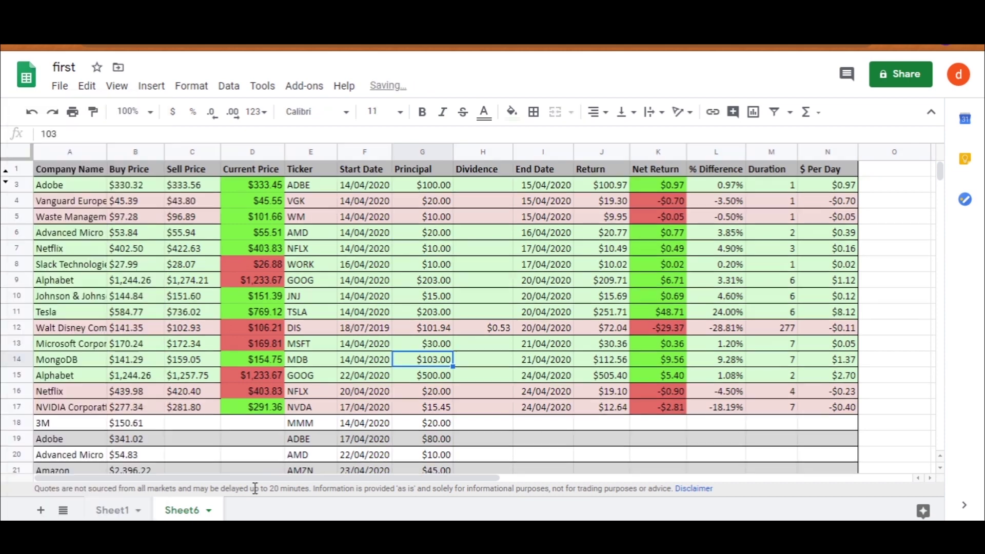
key("ctrl+z")
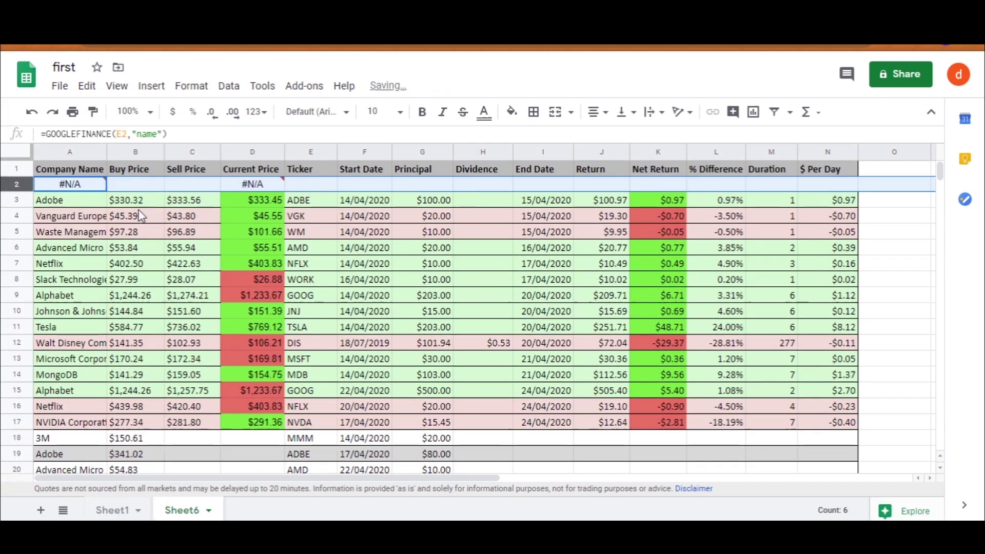
Fill the Net Return formula from K2 down through K1000.
left_click(606, 173)
left_click(607, 188)
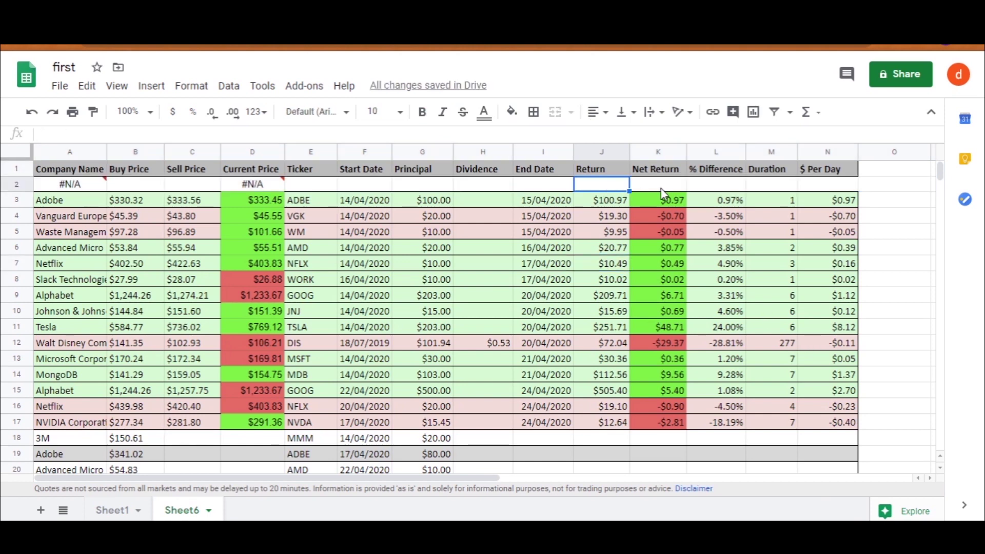
left_click(659, 186)
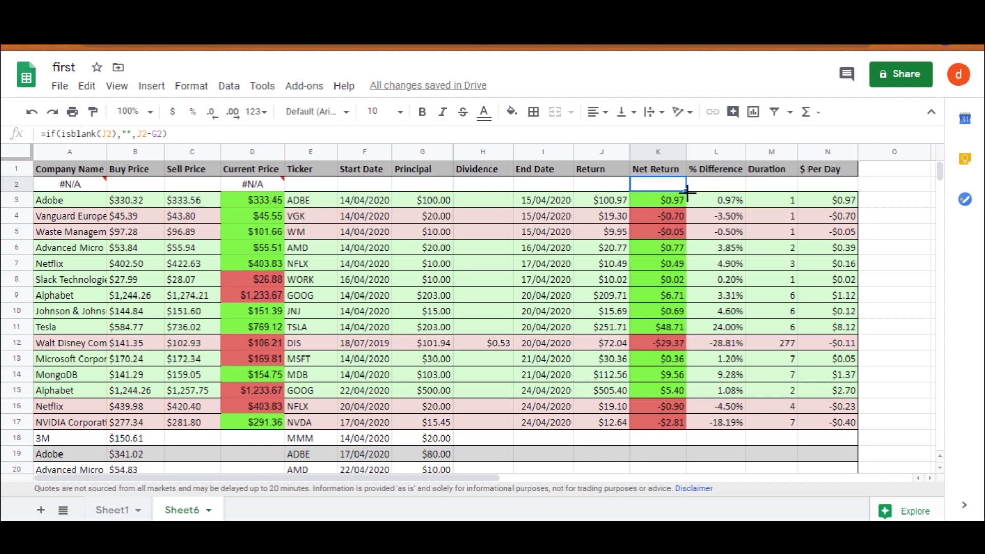
key("ctrl+shift+Down")
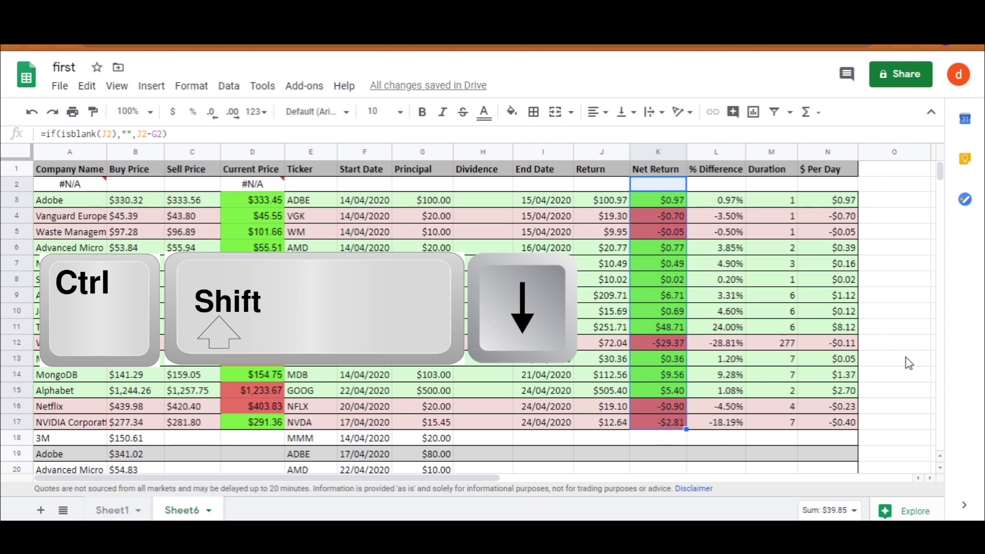
key("ctrl+shift+Down")
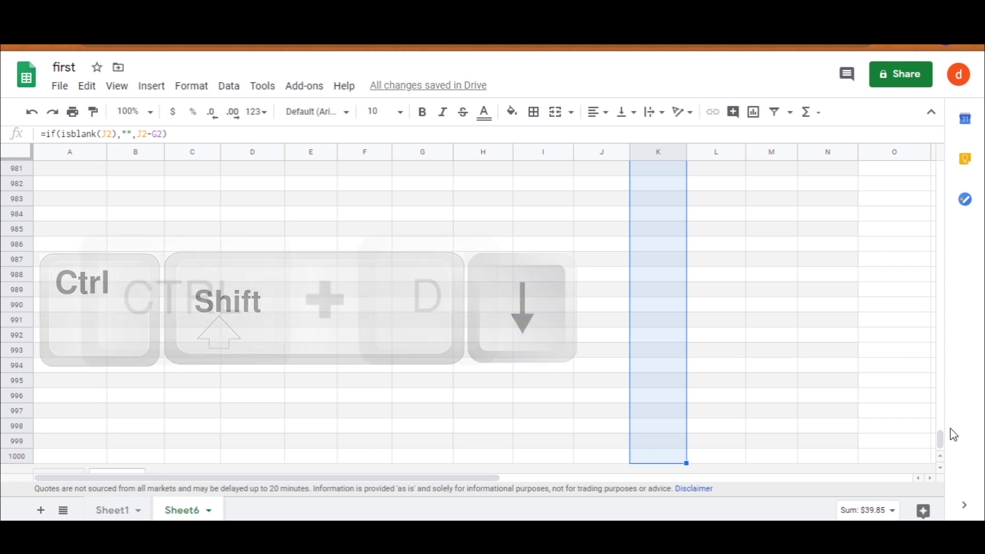
key("ctrl+d")
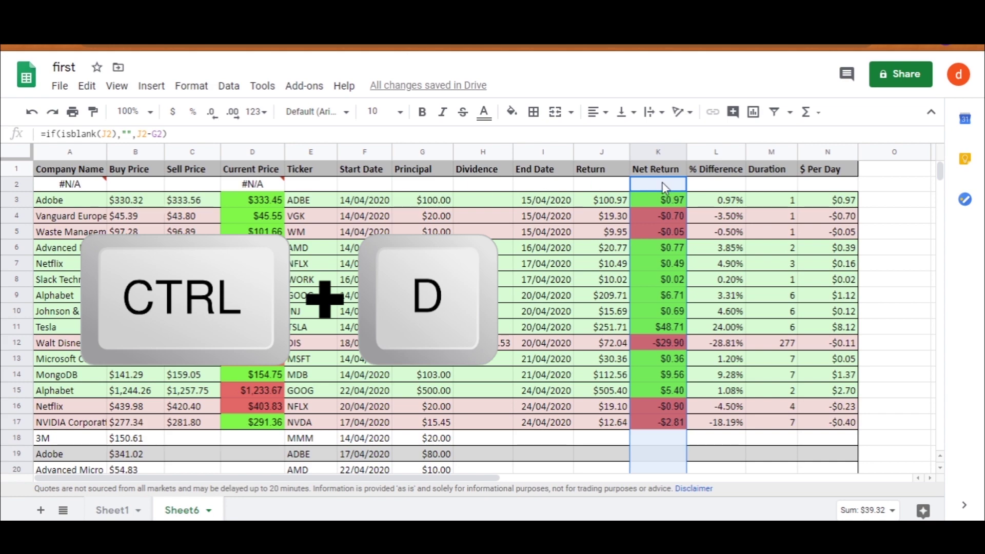
Check the filled Net Return formulas in several rows of column K, including rows without a return.
left_click(661, 248)
left_click(668, 293)
left_click(665, 328)
left_click(658, 362)
left_click(658, 406)
left_click(663, 438)
left_click(664, 454)
left_click(663, 468)
scroll(732, 439, "down", 2)
scroll(732, 439, "down", 2)
scroll(726, 451, "up", 5)
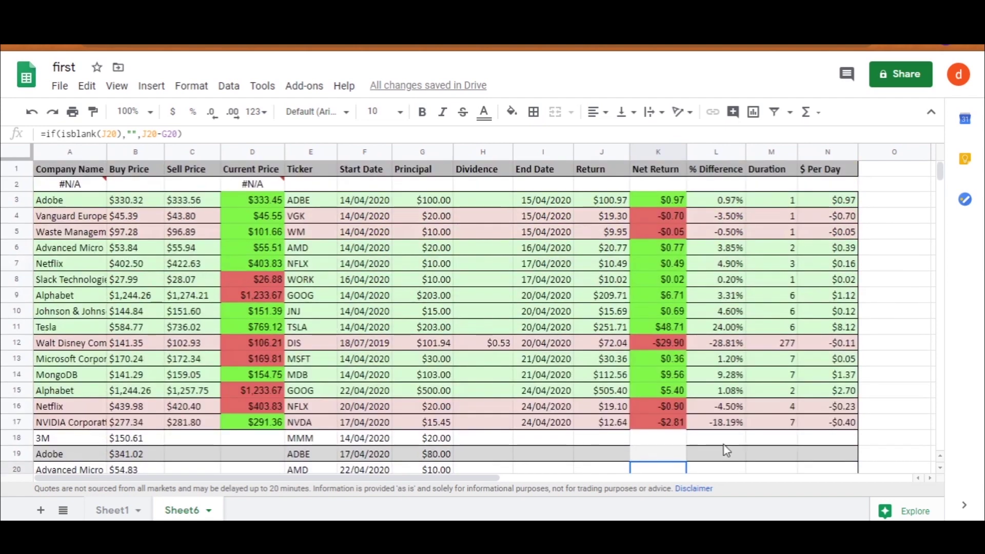
Fill the % Difference formula from L2 down through L1000.
left_click(68, 173)
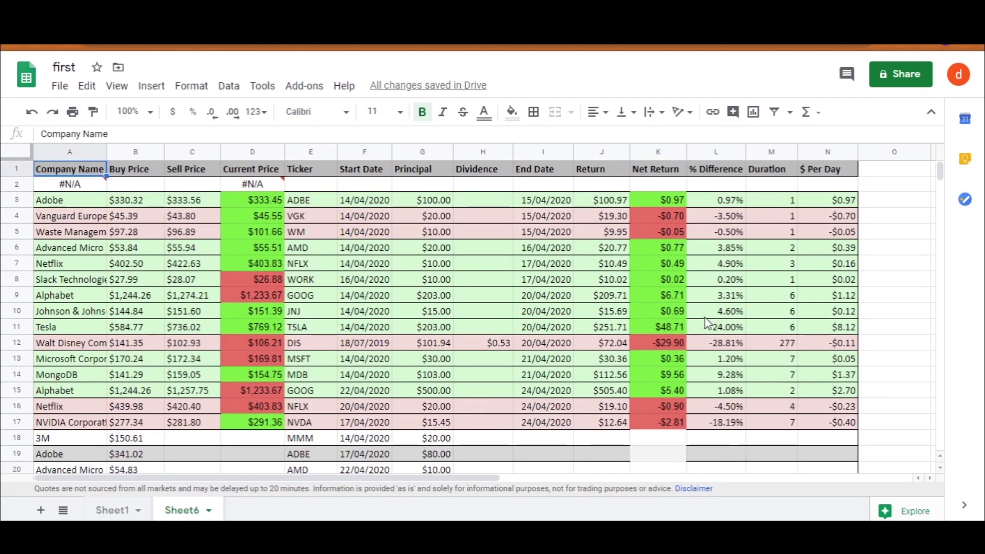
left_click(727, 186)
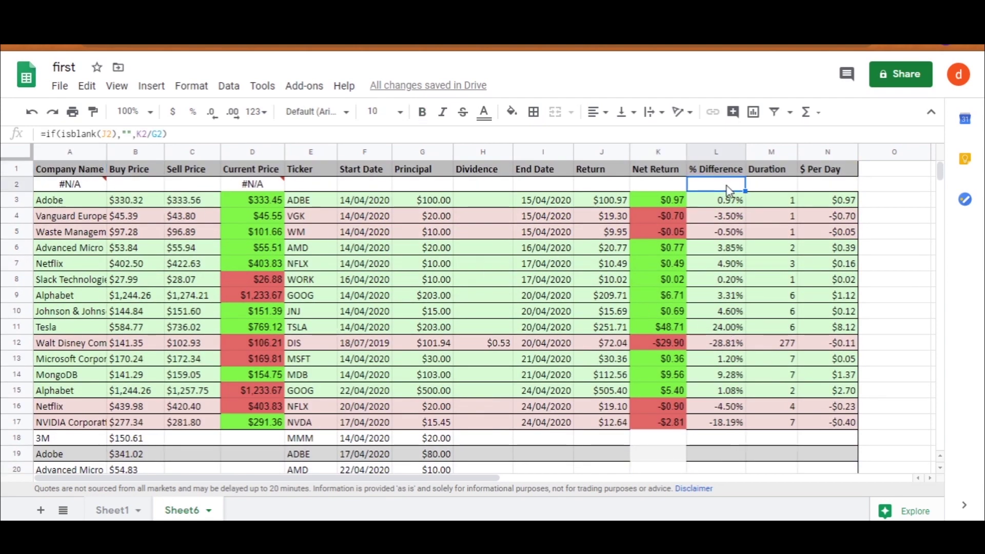
key("ctrl+shift+Down")
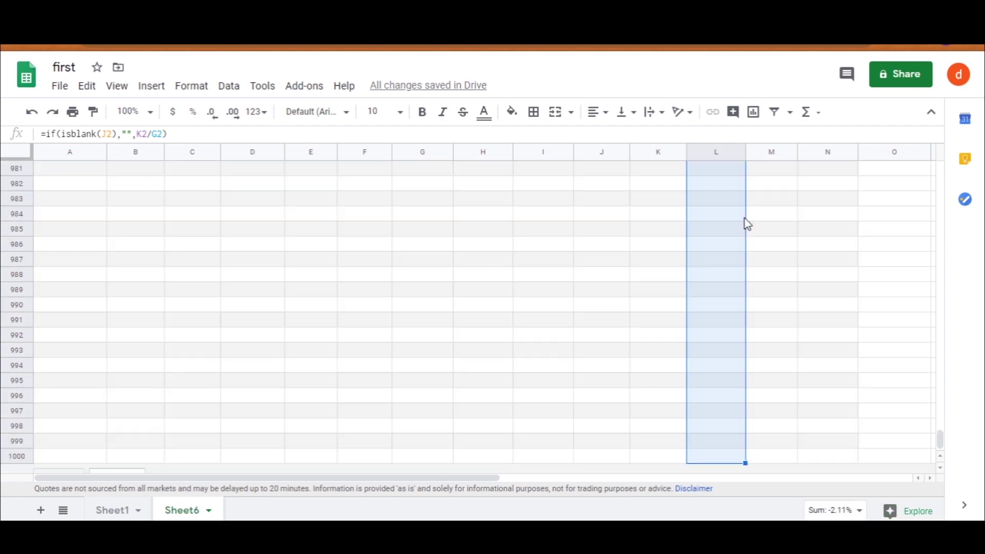
left_click_drag(941, 441, 939, 128)
key("ctrl+d")
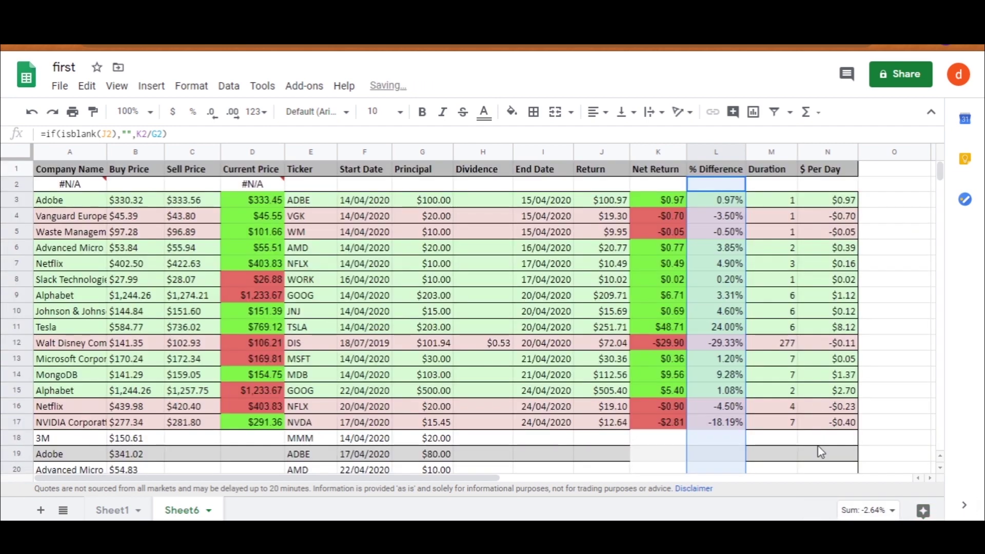
Fill the Duration formula from M2 down through M1000.
left_click(777, 186)
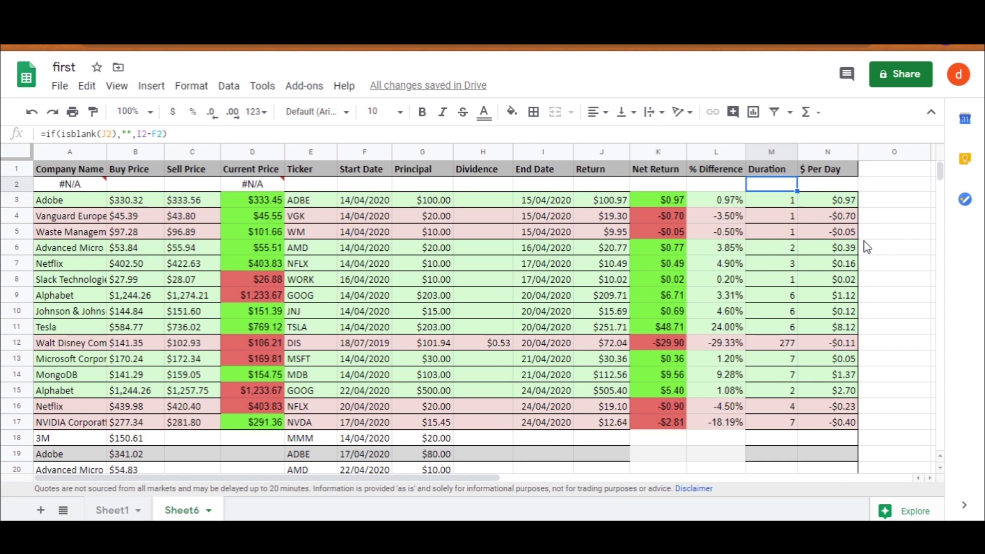
key("ctrl+shift+Down")
key("ctrl+shift+Down")
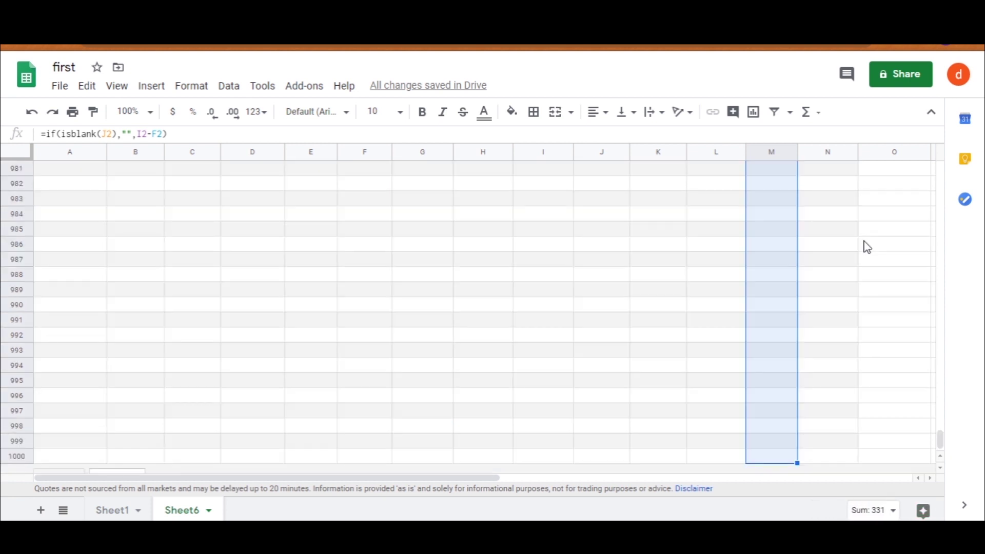
key("ctrl+d")
left_click(783, 325)
left_click_drag(940, 441, 886, 193)
Fill the $ Per Day formula from N2 down through N1000 and check the Duration formula in M19.
left_click(851, 186)
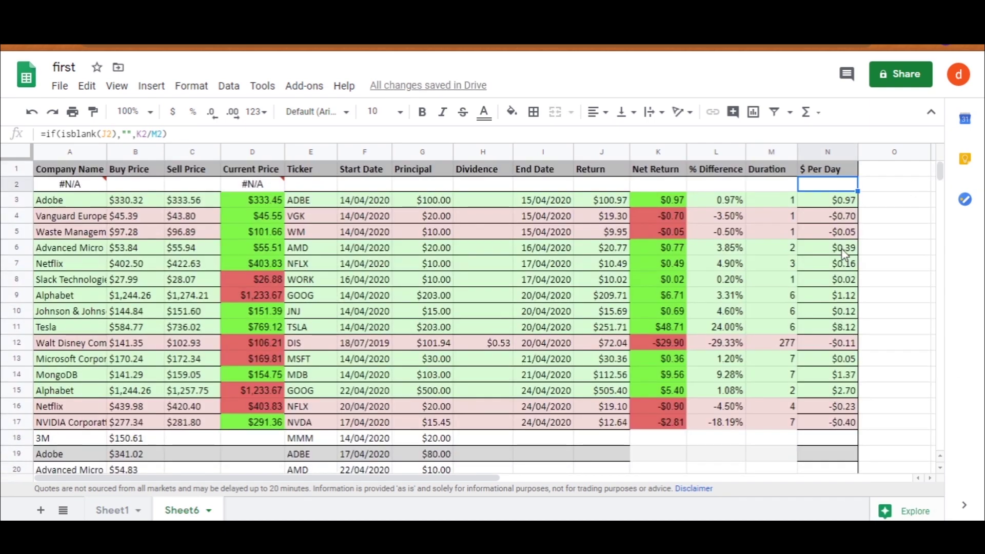
key("ctrl+shift+Down")
key("ctrl+shift+Down")
left_click_drag(940, 440, 983, 175)
left_click(779, 458)
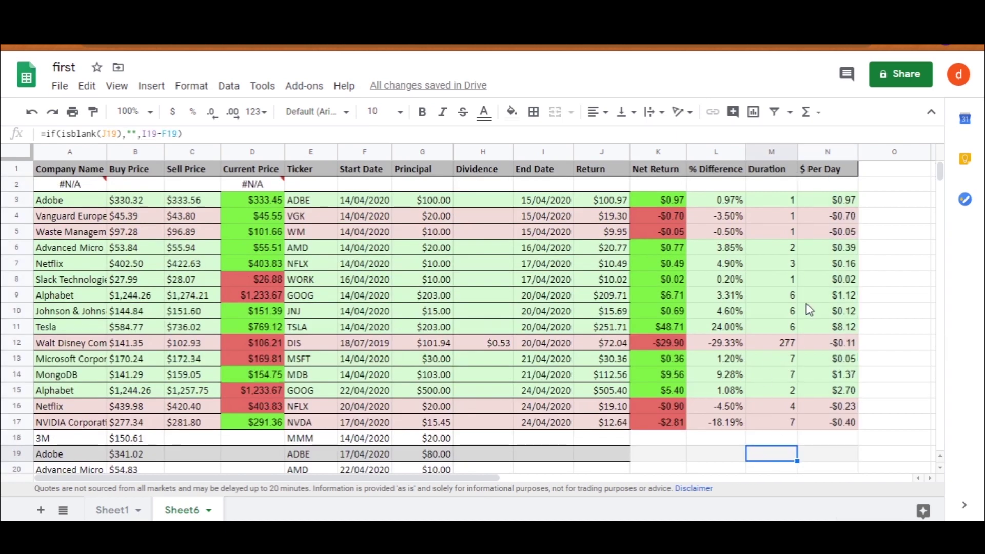
Reapply the grey custom alternating colors with a header row to the whole table.
key("ctrl+a")
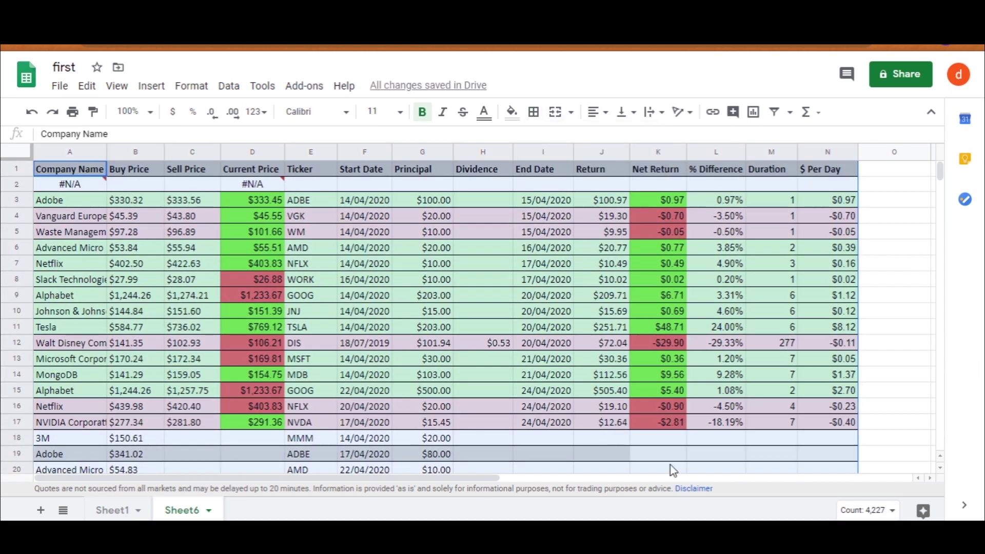
left_click(192, 86)
left_click(221, 285)
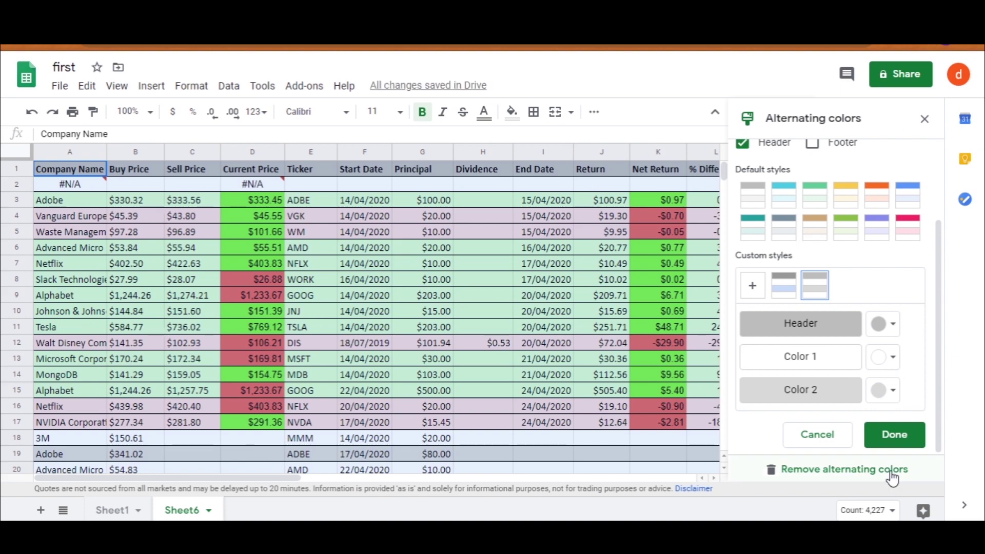
left_click(895, 435)
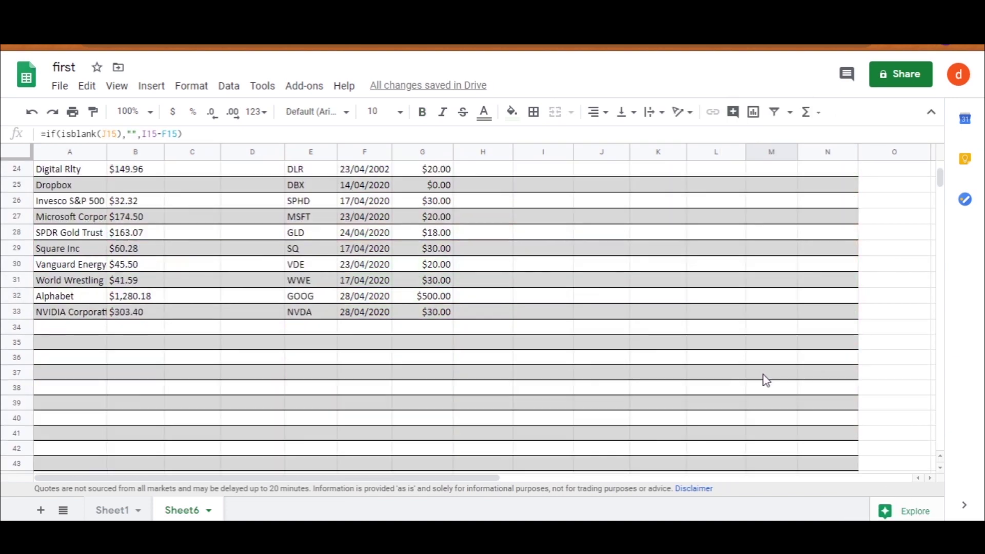
Look over the recolored rows and hide row 2 that holds the template formulas.
scroll(763, 378, "up", 5)
scroll(745, 400, "down", 5)
scroll(741, 403, "up", 7)
right_click(11, 187)
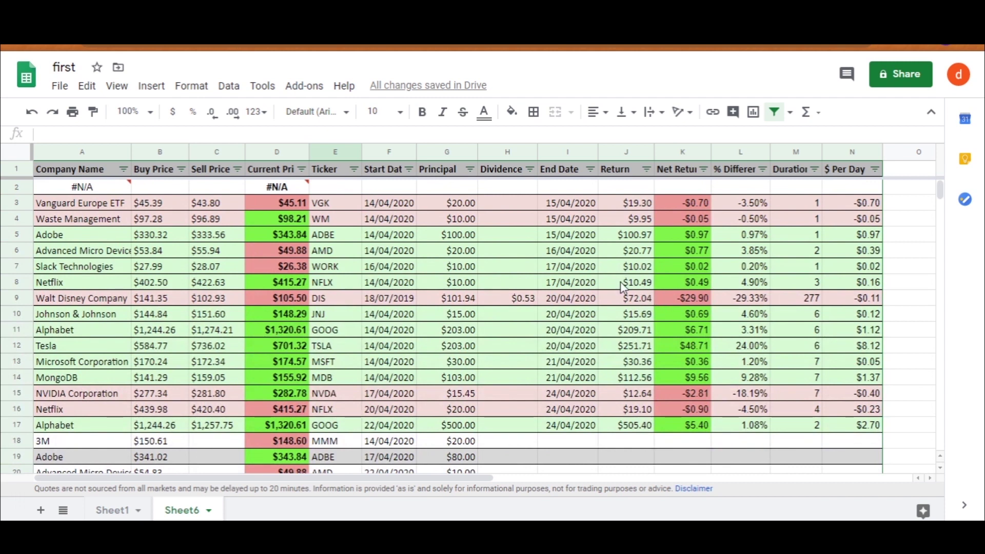
Replace the company name formula in A2 with =if(isblank(E2),"",GOOGLEFINANCE(E2,"name")).
left_click(92, 186)
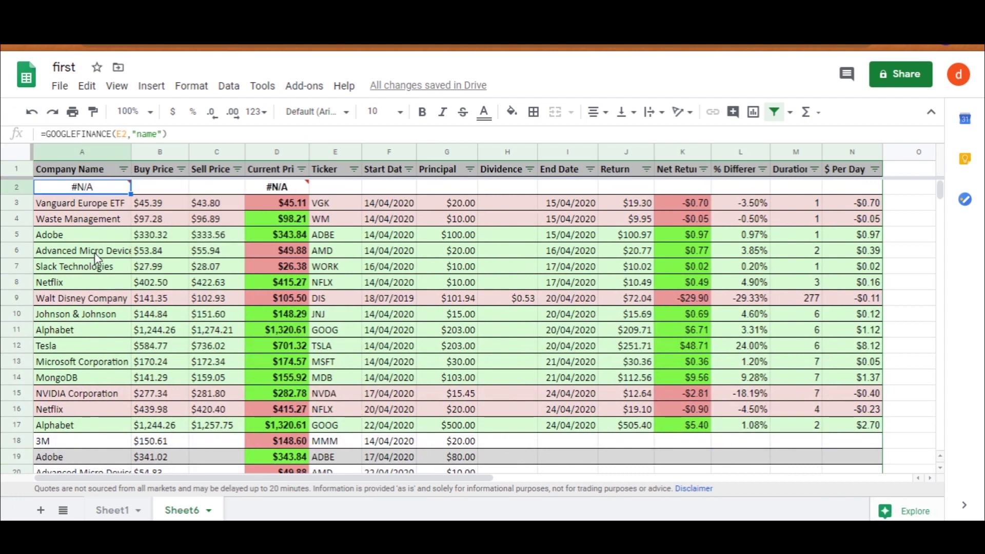
key("Delete")
type("=if(")
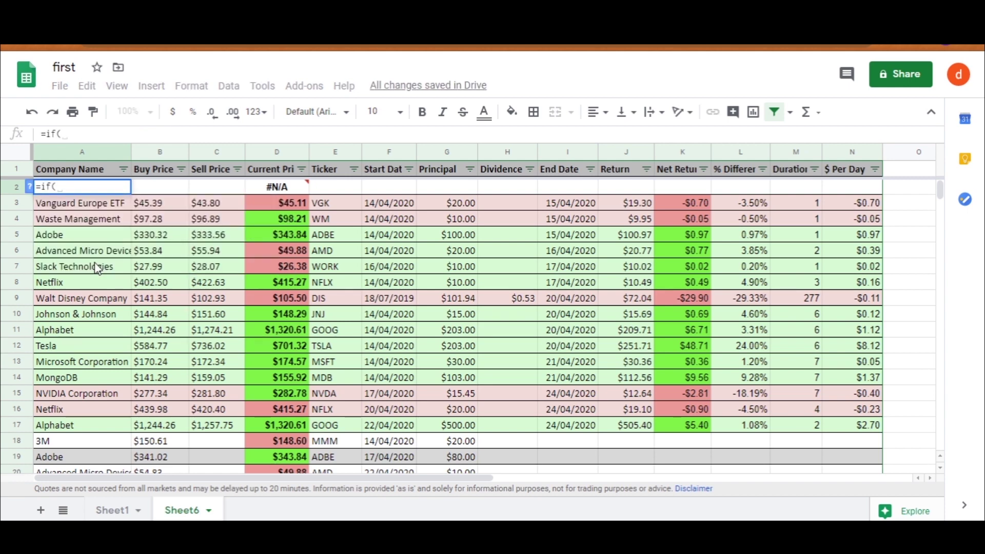
type("isblank(")
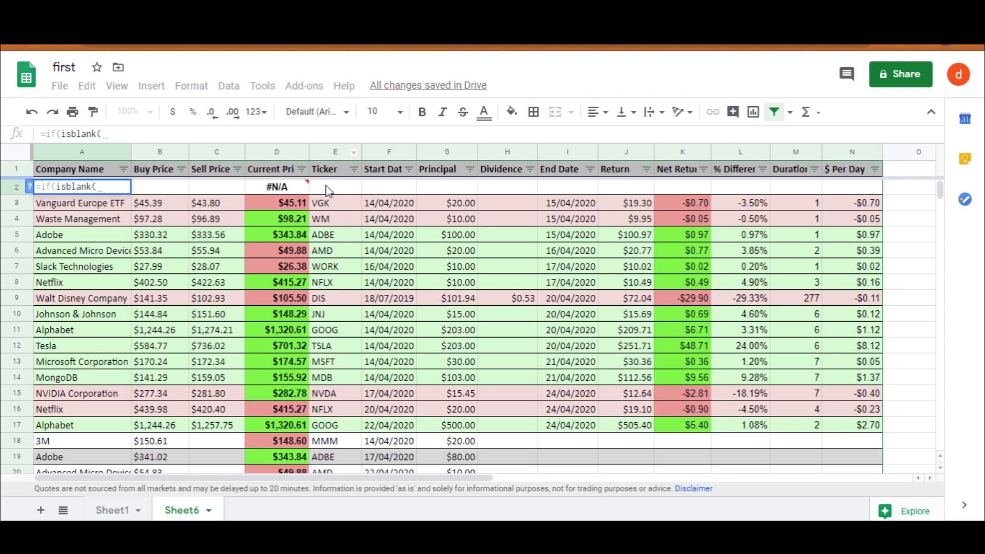
type("E2), \"\",googl")
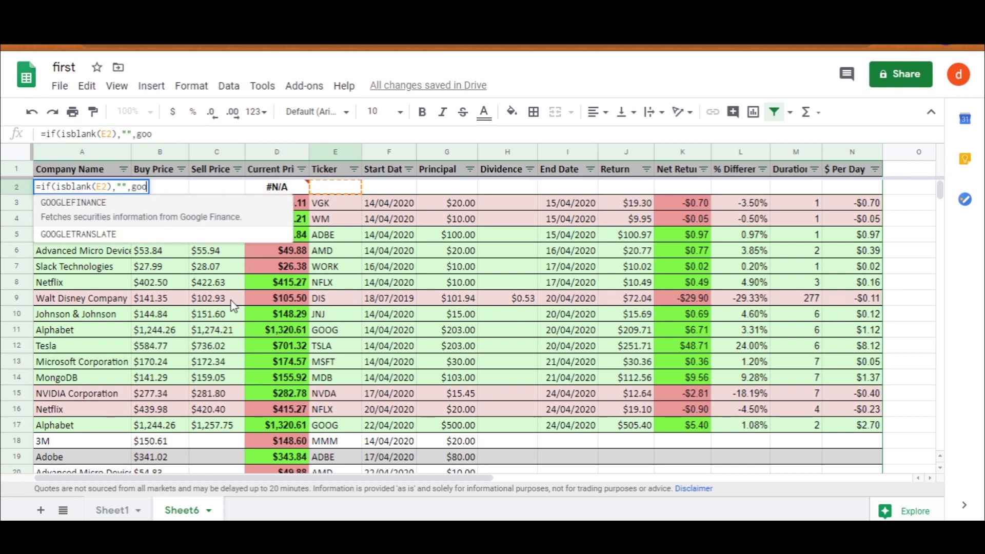
left_click(116, 205)
type("E2,\"name\")")
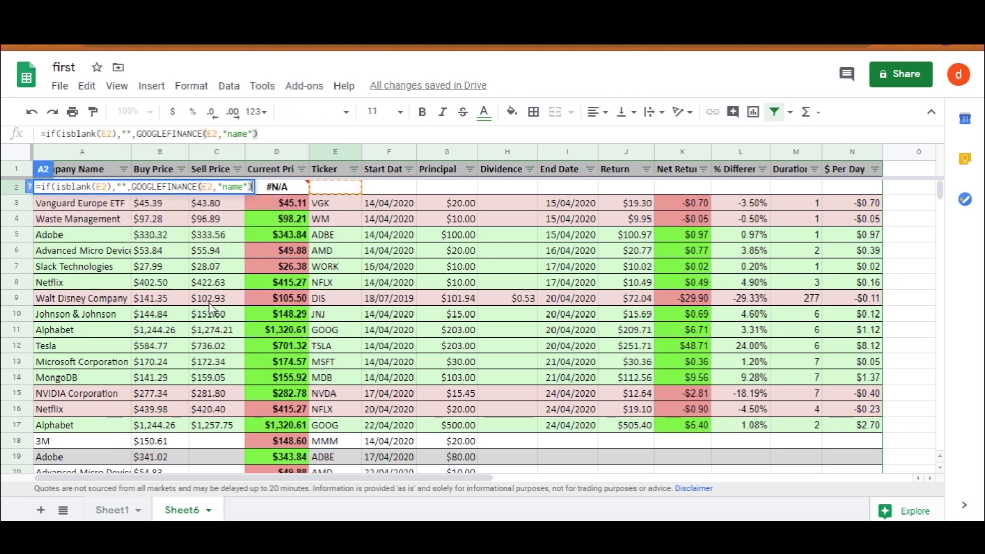
type(")")
key("Return")
key("Up")
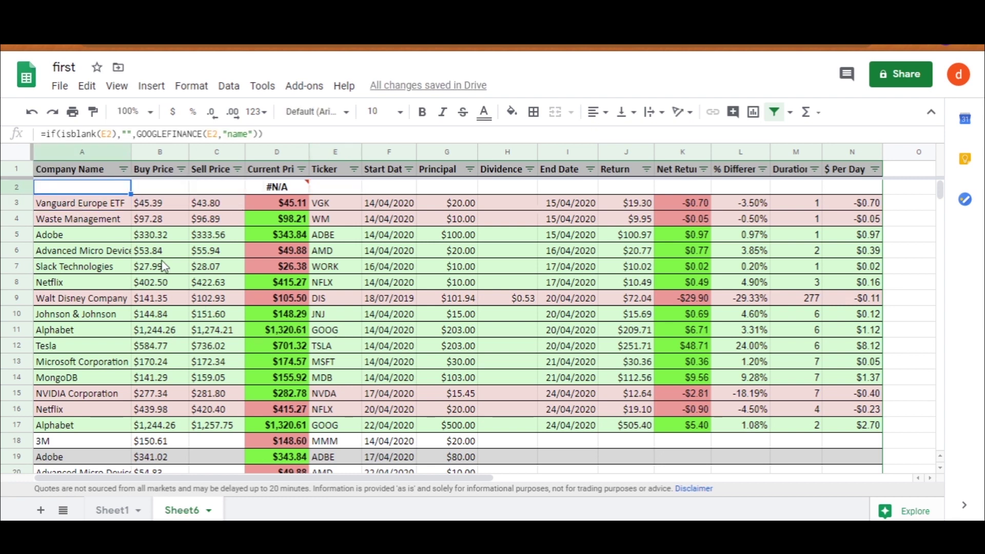
Replace the current price formula in D2 with =if(isblank(E2),"",GOOGLEFINANCE(E2,"price")).
left_click(277, 190)
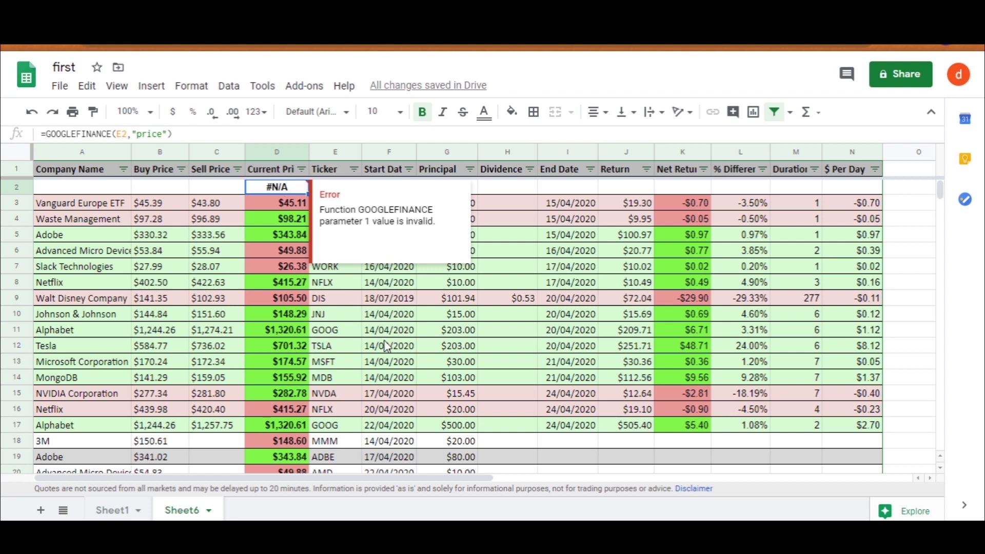
type("=if(isbla")
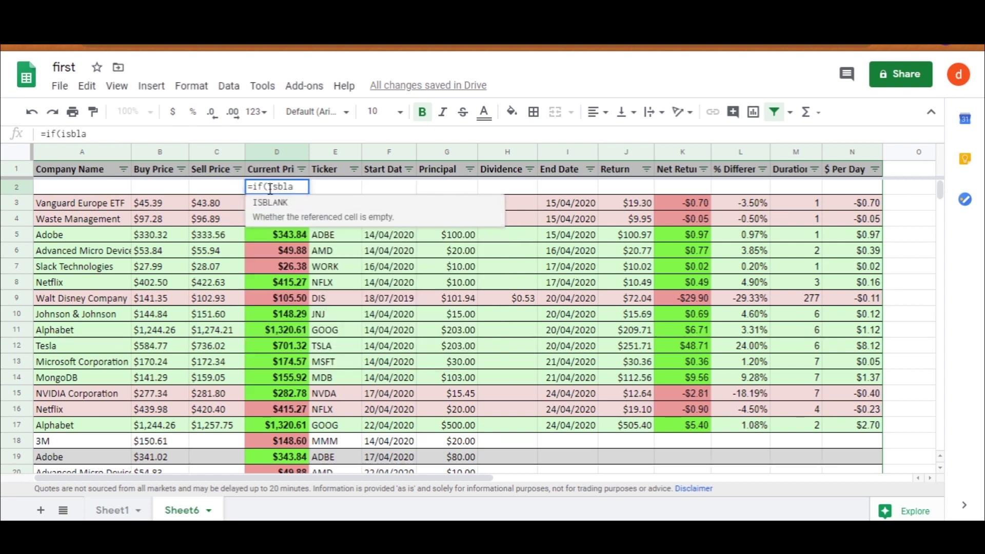
type("nk(")
left_click(331, 187)
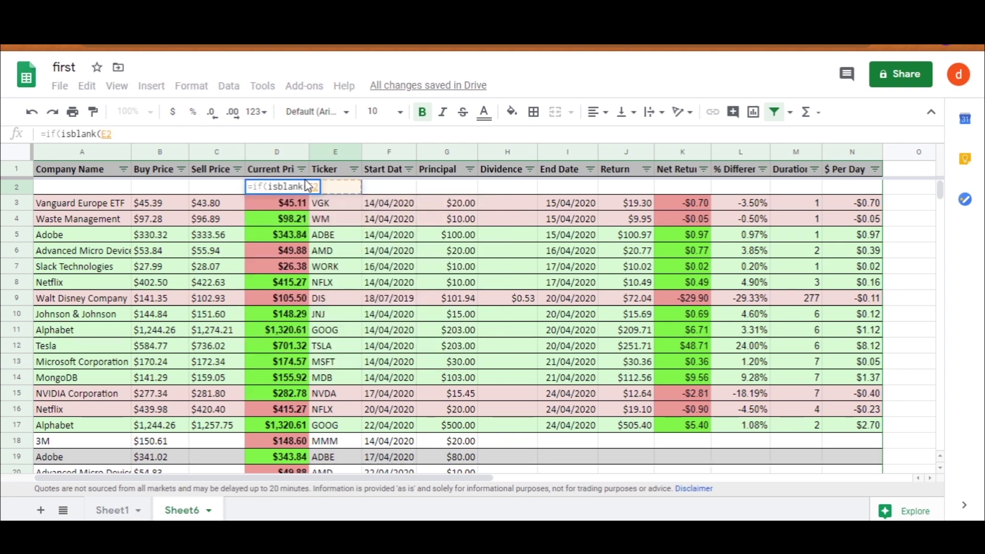
type("), ")
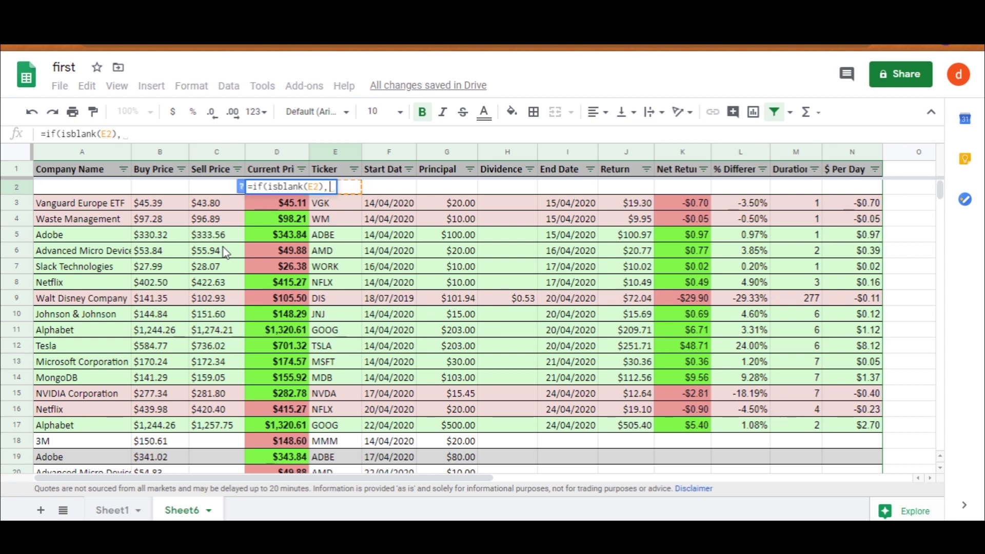
type("\"\",goog")
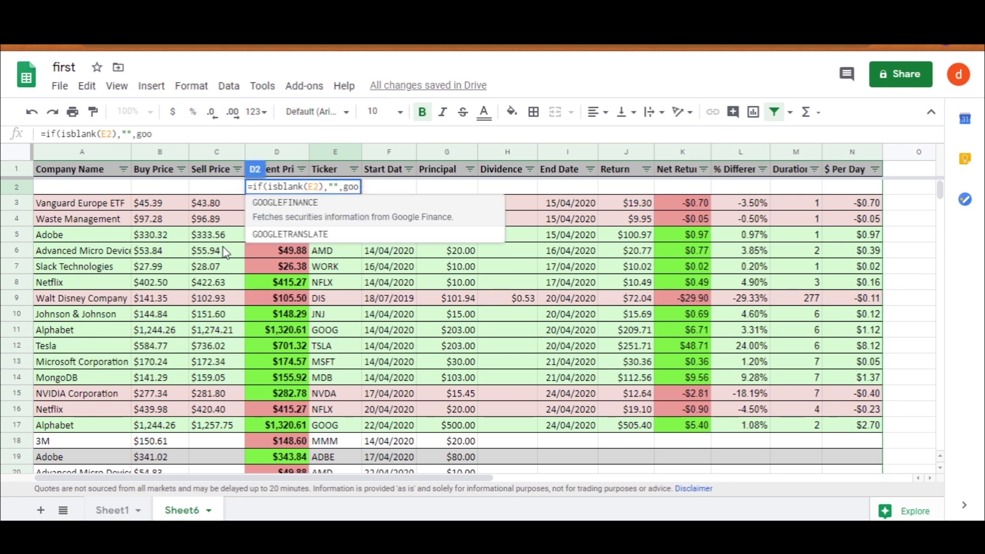
key("Tab")
left_click(328, 186)
type(", \"price\"))")
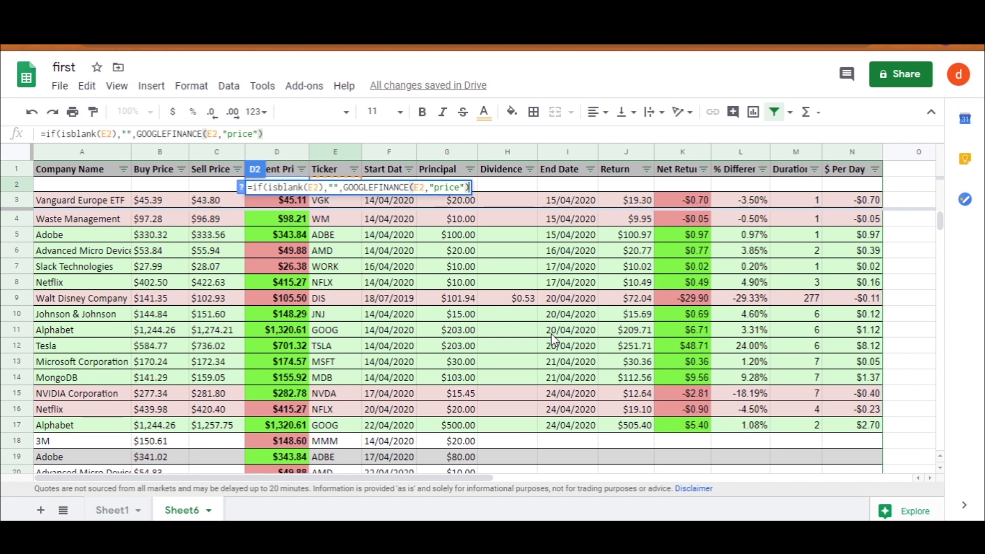
key("Return")
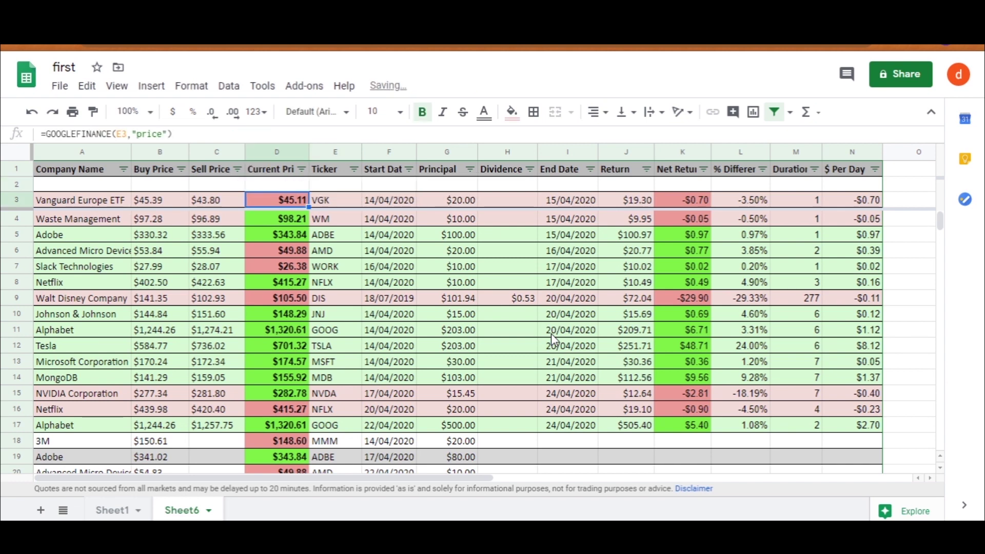
key("Up")
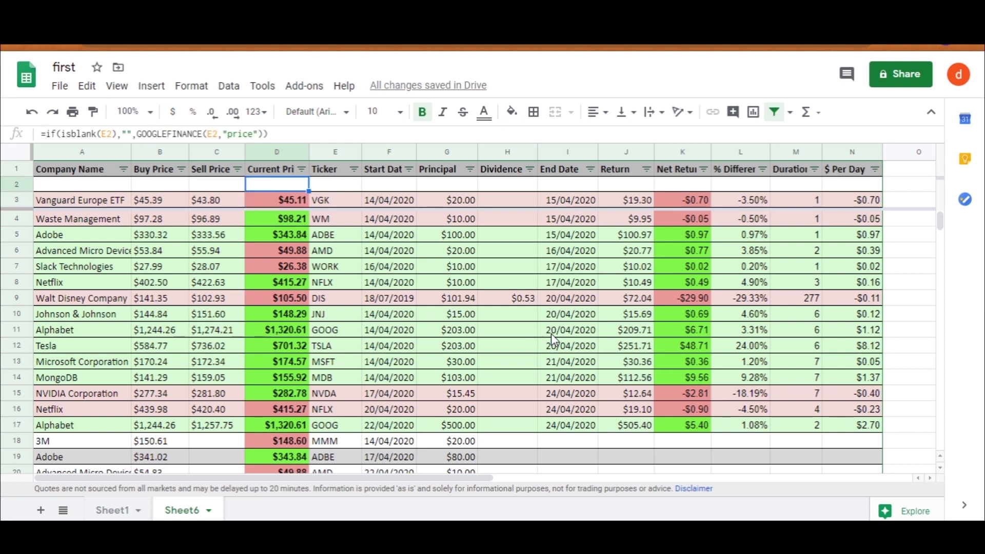
Test the row 2 lookup formulas by entering the ticker mmm in E2 and replacing it with dis.
key("Right")
type("mmm")
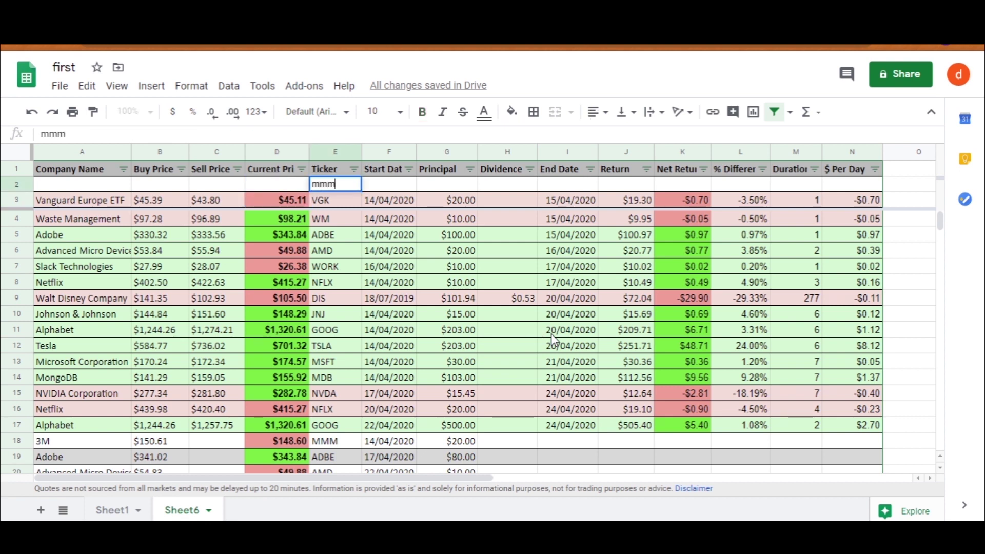
key("Return")
key("Up")
type("dis")
key("Return")
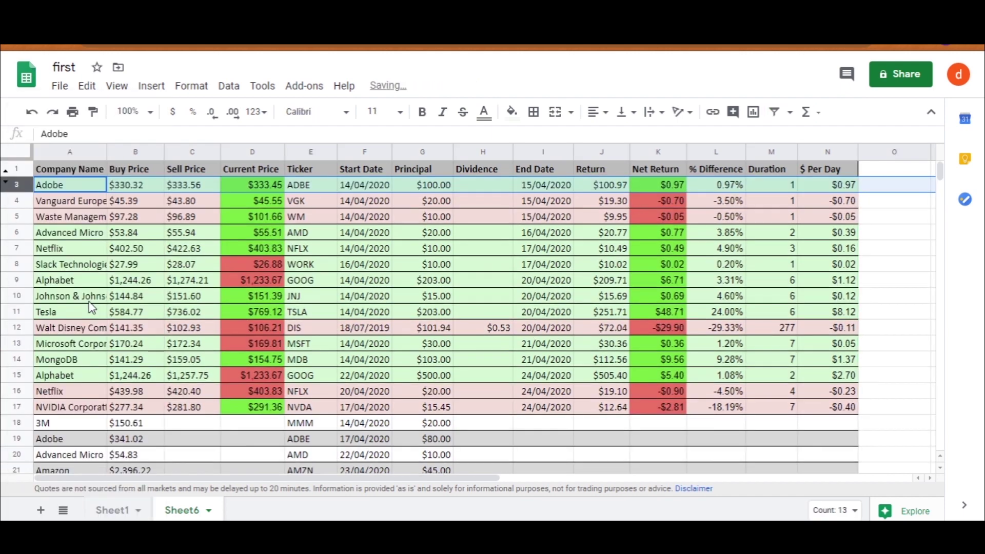
Try 200 as the current price of 3M in D18 and clear the entry.
left_click(482, 327)
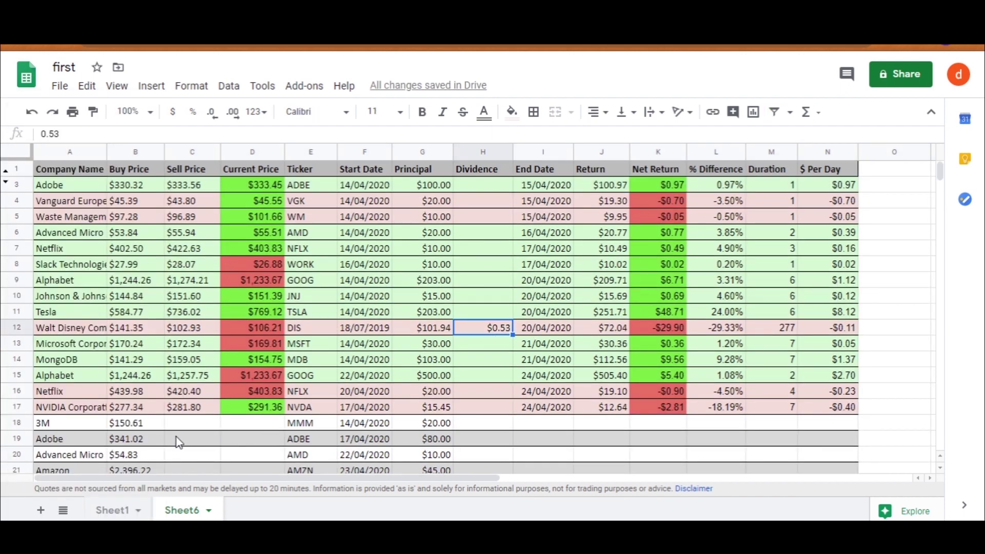
left_click(248, 424)
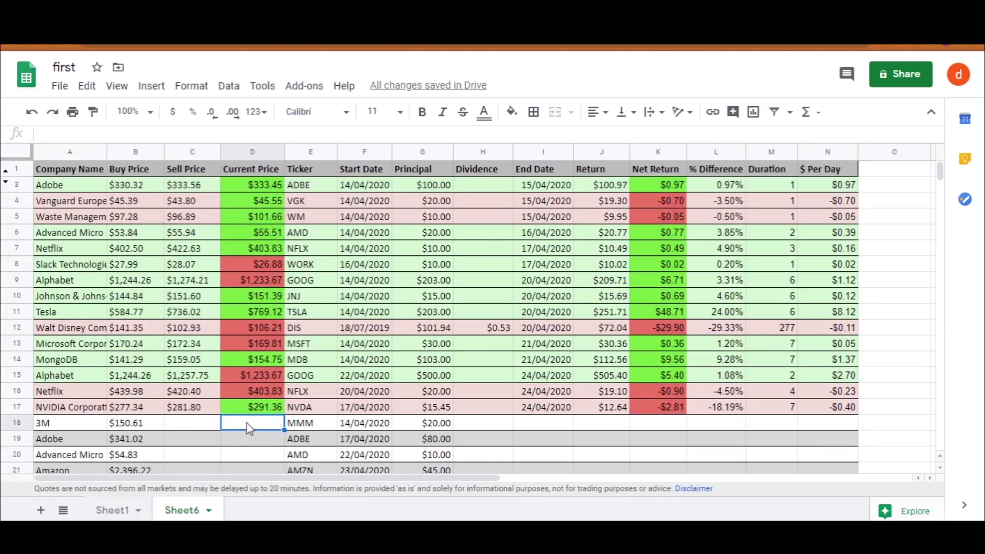
type("200")
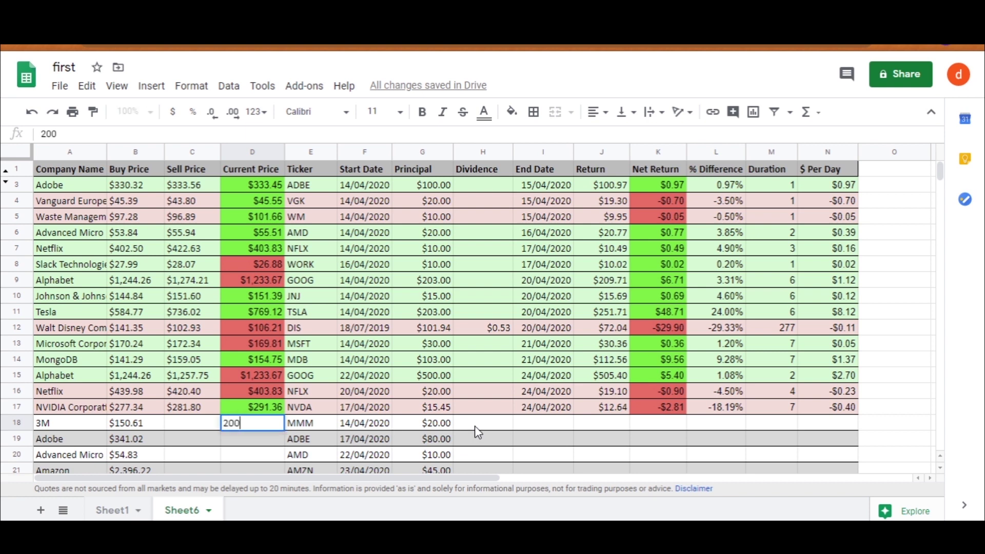
key("Return")
key("Up")
key("Delete")
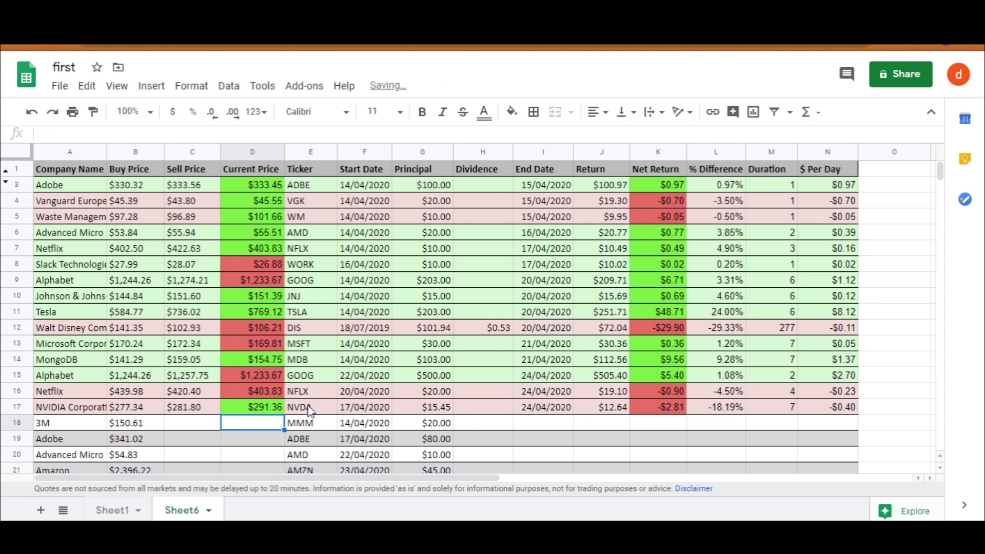
Fill the GOOGLEFINANCE price formula from D17 down to D19 and look over the remaining rows.
key("Up")
left_click_drag(284, 414, 285, 442)
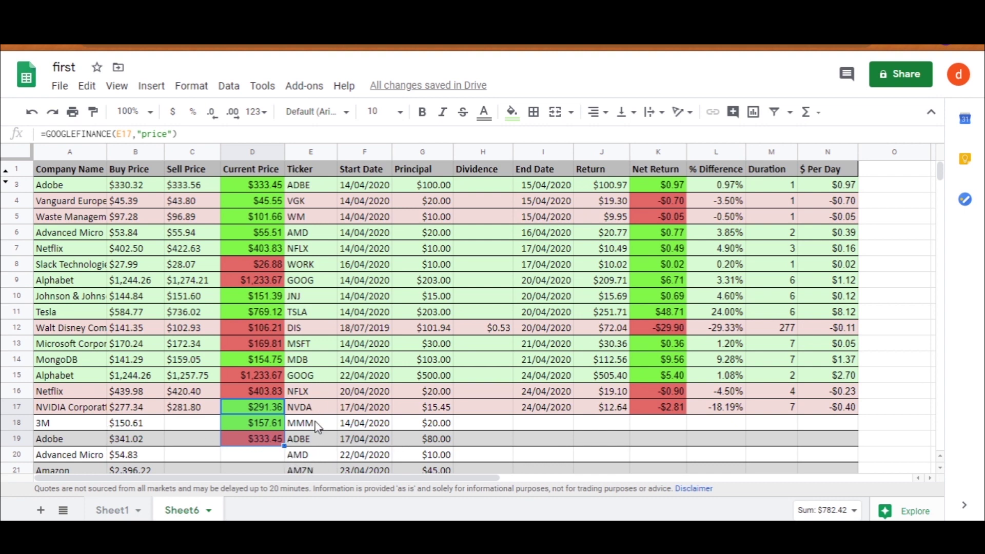
scroll(310, 428, "down", 1)
scroll(249, 272, "down", 3)
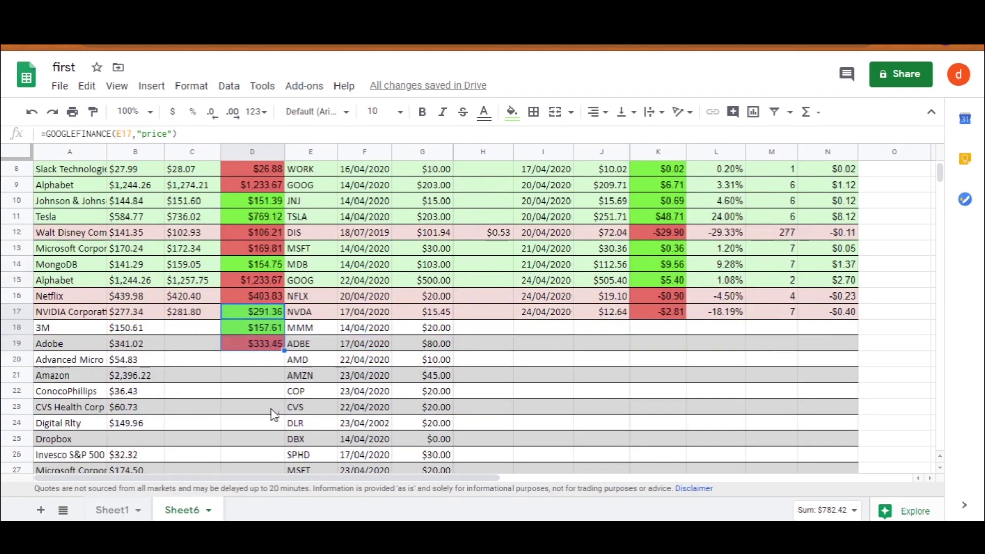
scroll(248, 352, "up", 5)
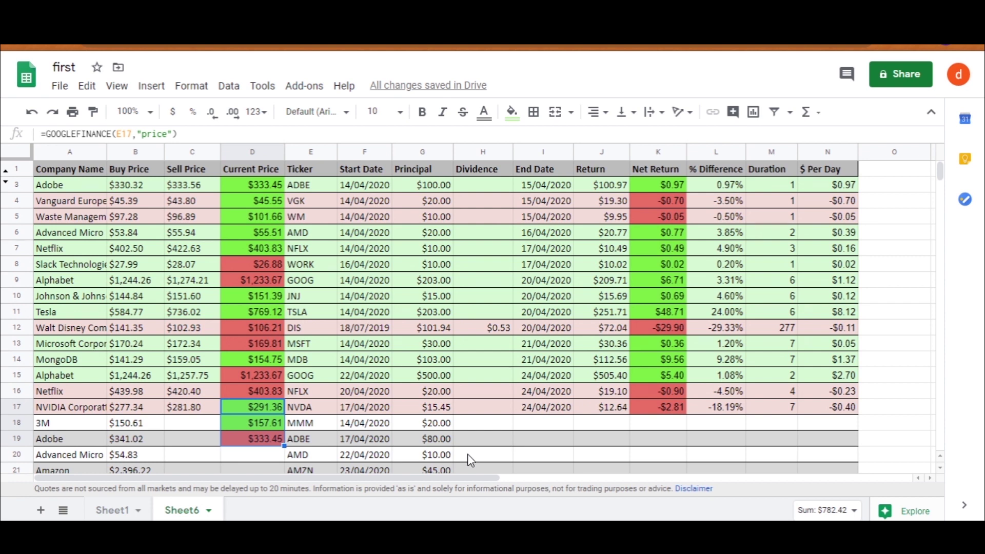
Undo the price formula fill below D17, then test the 3M row with end date 15/04/2020 and returns of 25 and 10.
key("ctrl+z")
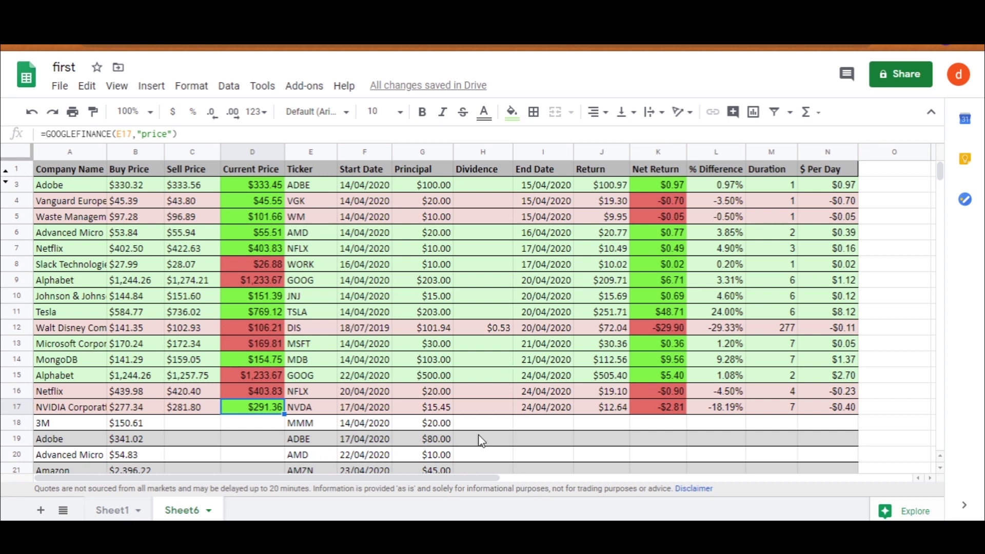
left_click(547, 426)
type("15/04/20")
key("Tab")
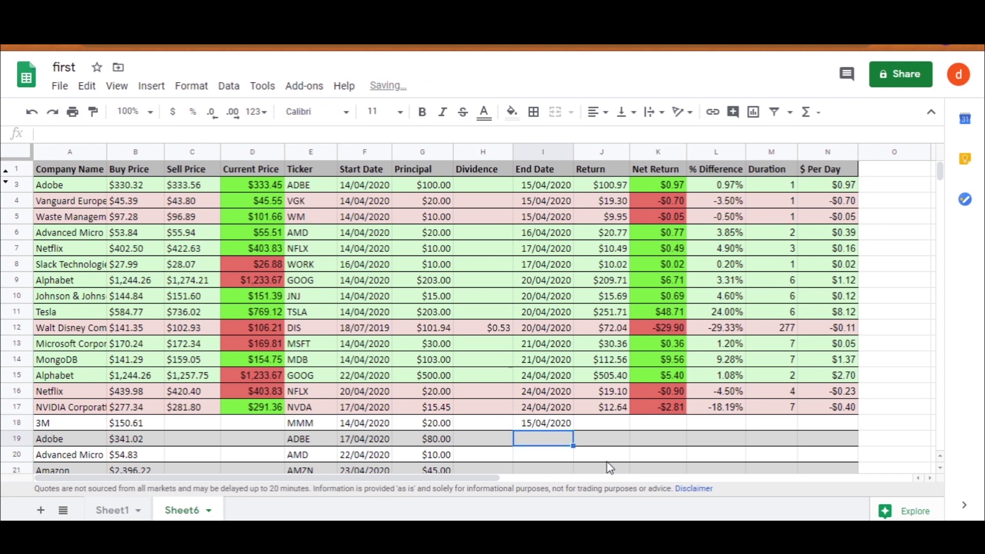
key("Down")
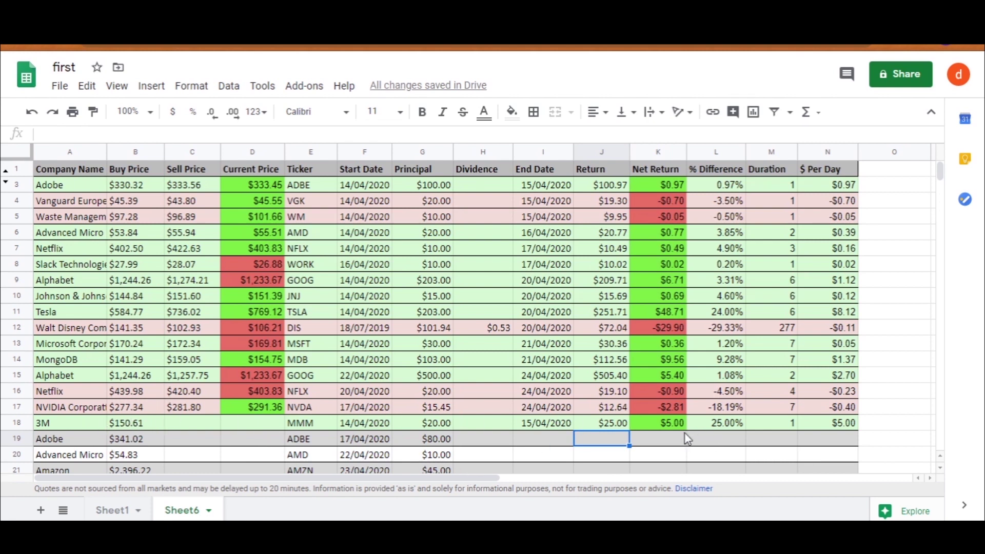
key("Up")
type("10")
key("Return")
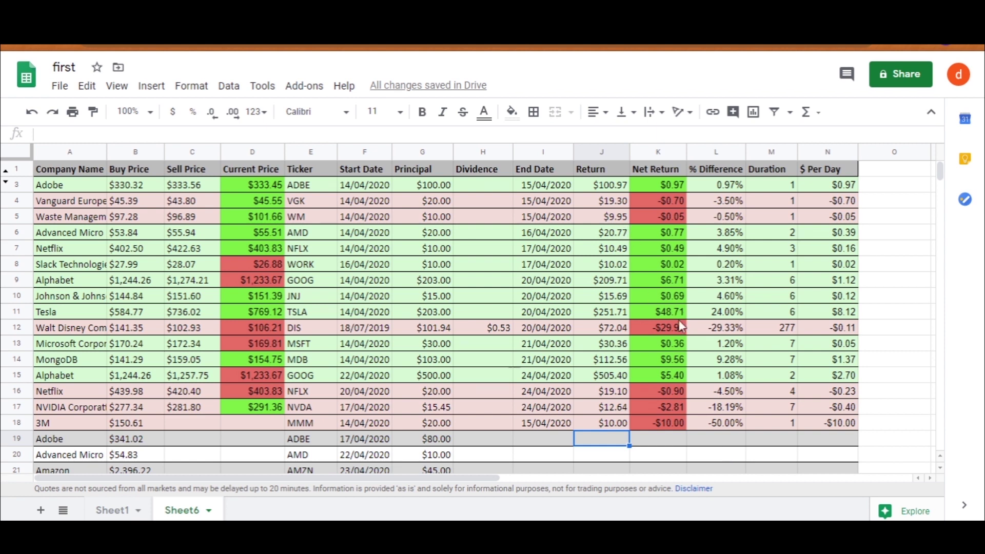
Test the Adobe row 19 with a return of 90 and an end date of 18/04/2020.
type("90")
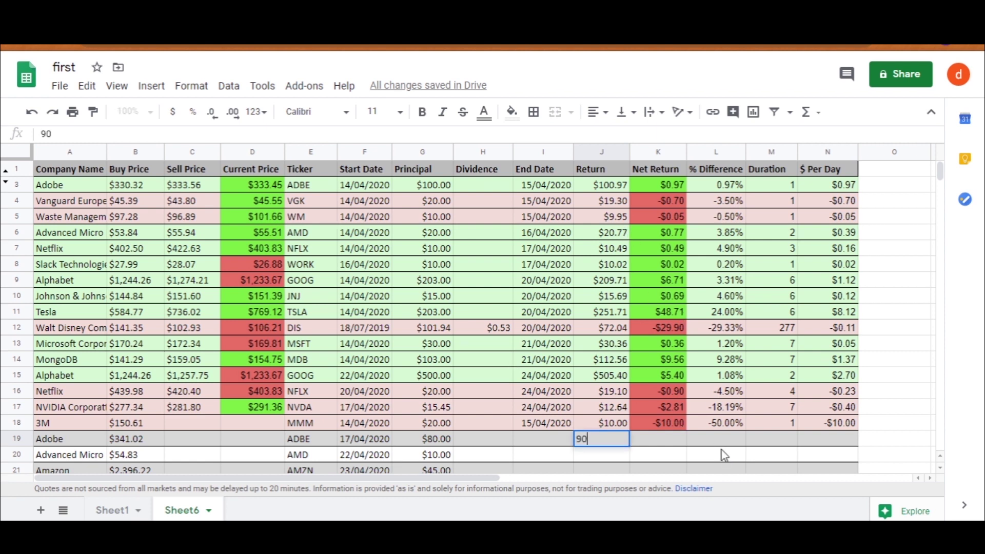
key("Return")
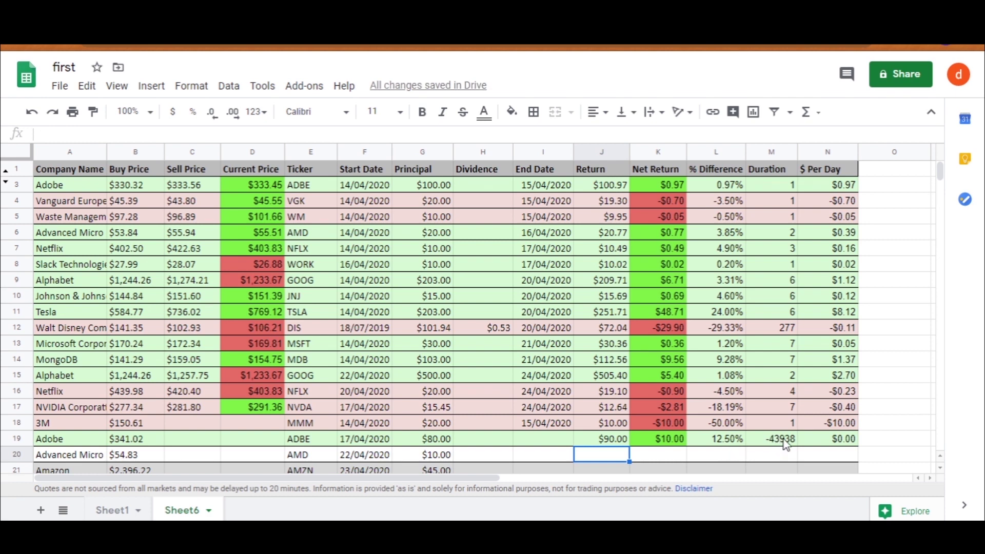
left_click(531, 425)
left_click(536, 434)
type("18/04/2020")
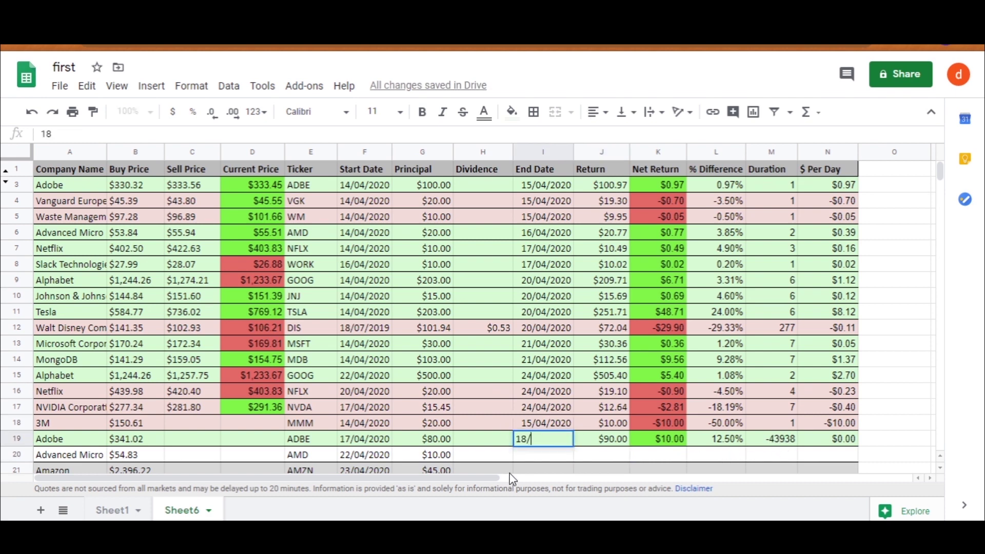
key("Return")
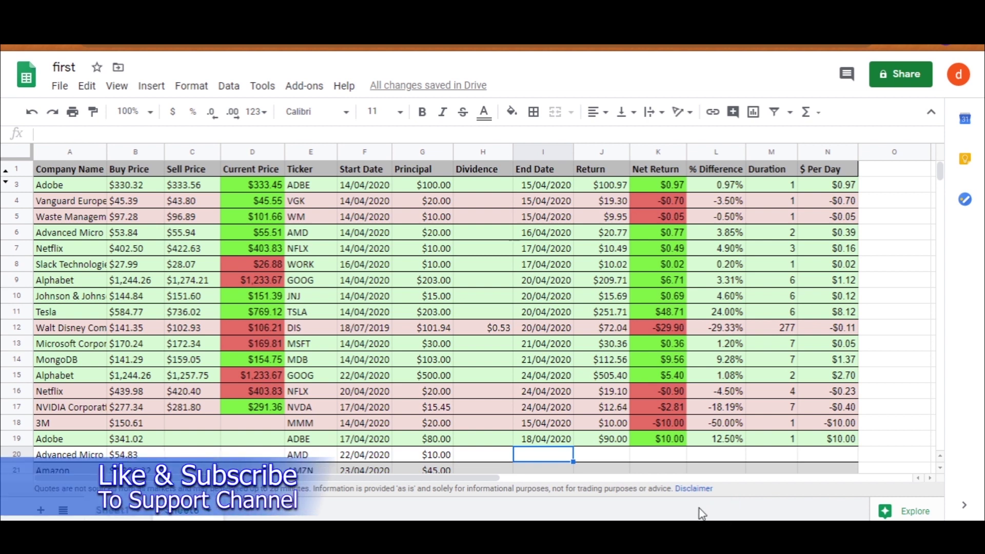
Undo the trial end dates and returns in rows 18 and 19.
key("ctrl+z")
key("ctrl+z")
key("ctrl+z")
key("ctrl+z")
key("ctrl+z")
left_click(673, 455)
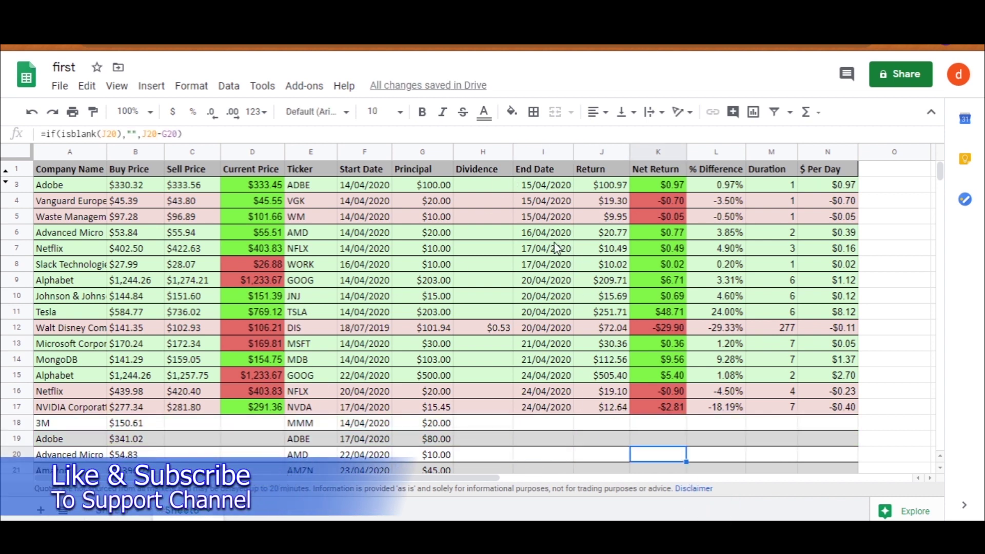
Create a filter from the header row A1:N1.
left_click(482, 216)
left_click_drag(69, 169, 821, 171)
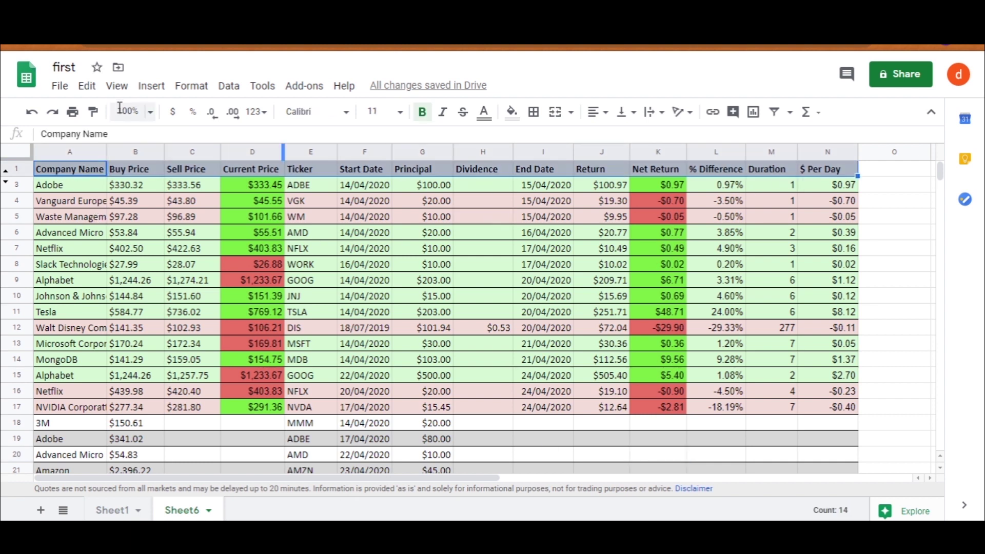
left_click(228, 85)
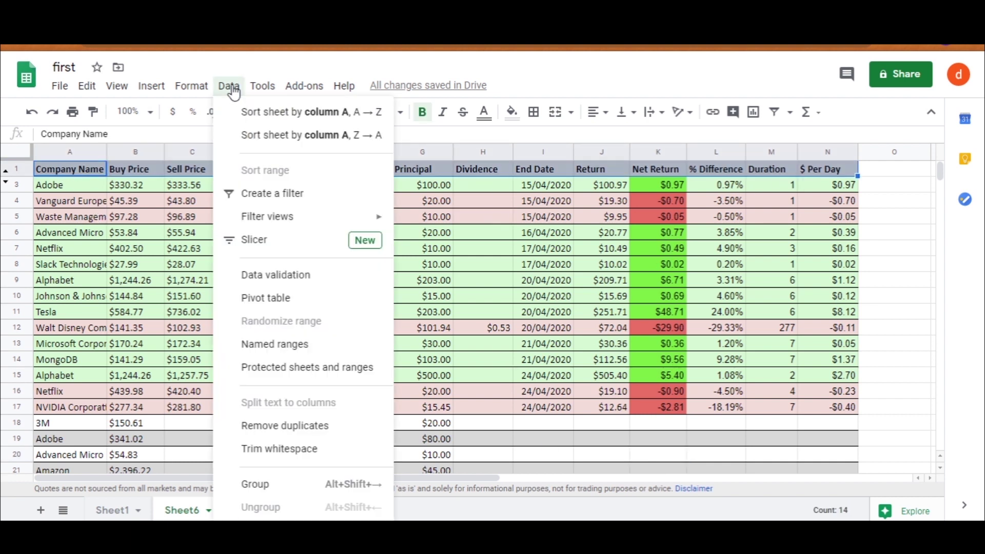
left_click(300, 201)
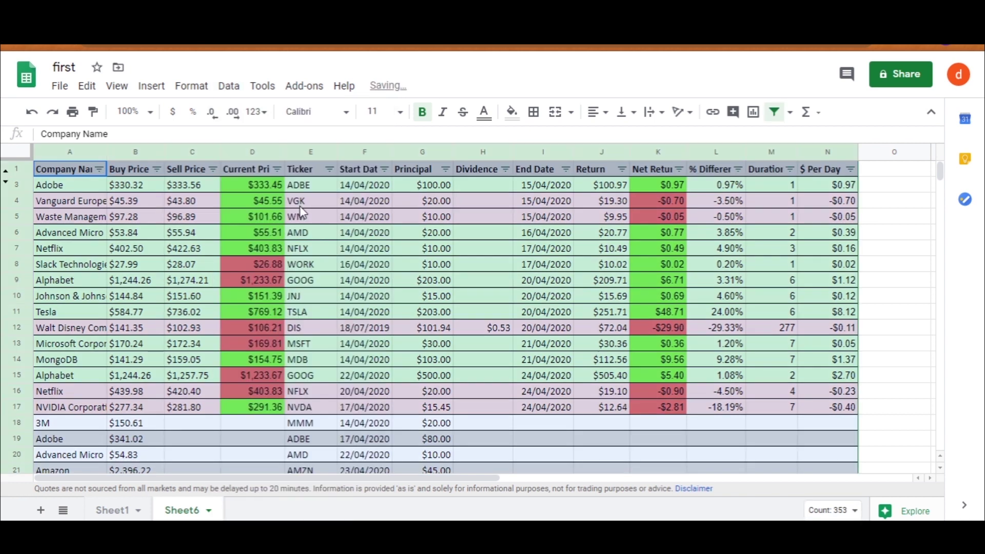
left_click(489, 375)
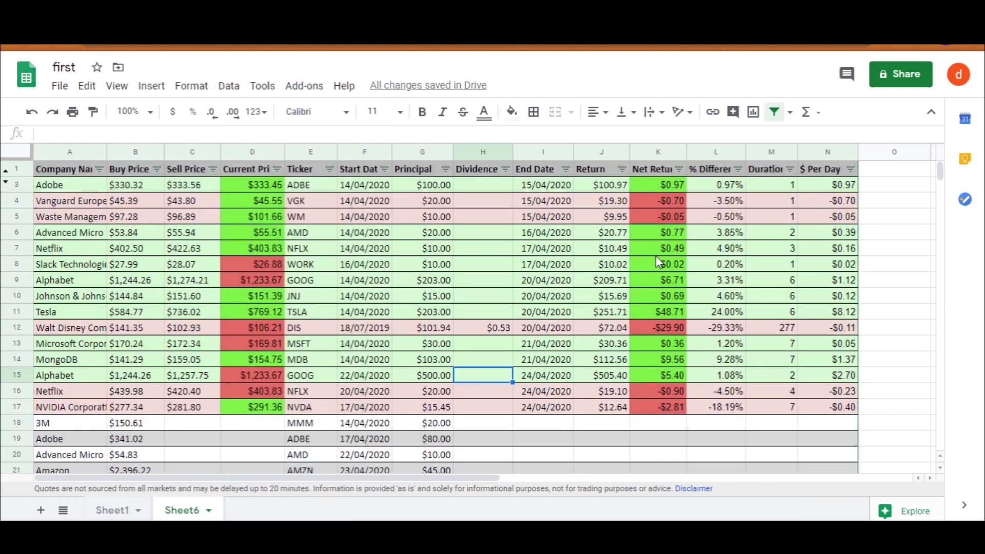
Sort the table by Net Return, A → Z.
left_click(678, 169)
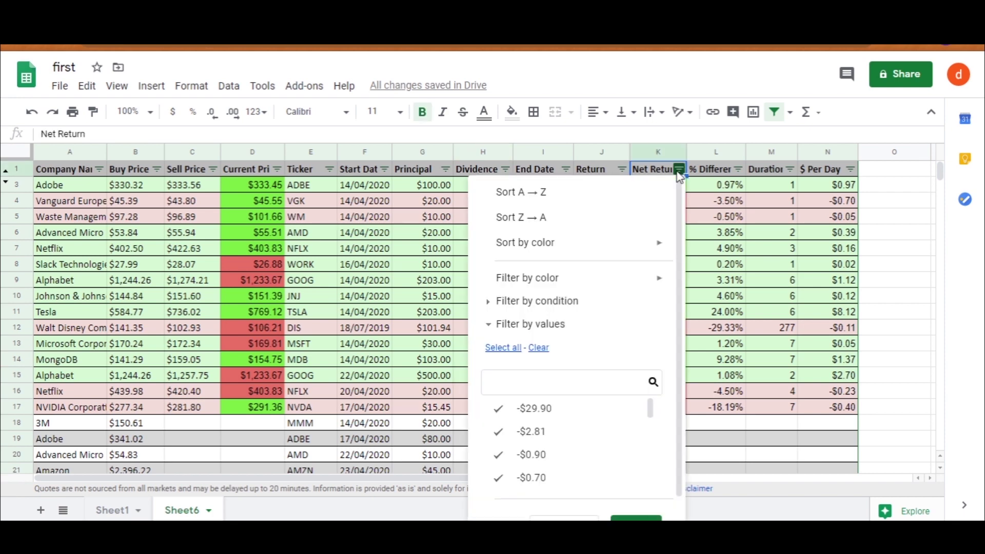
left_click(606, 196)
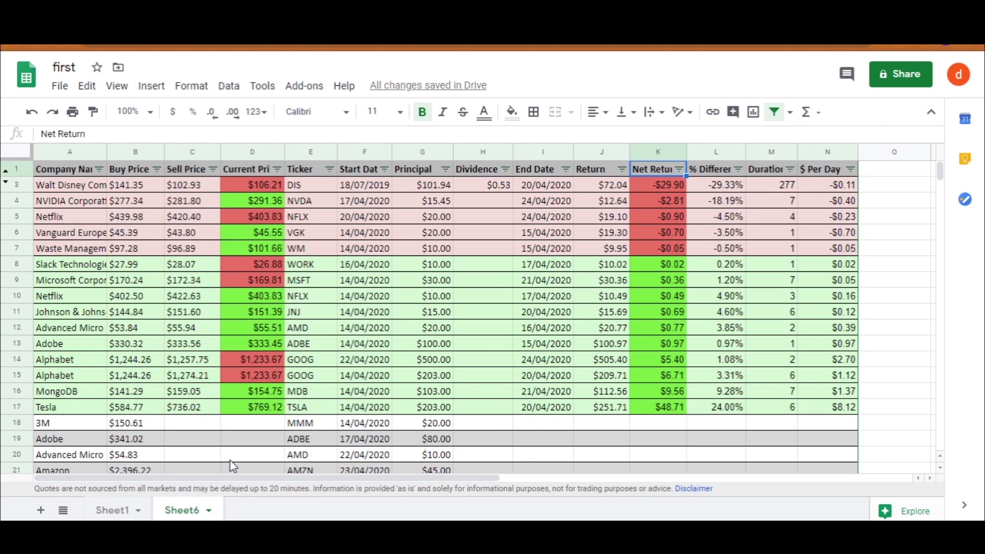
Try the value filter of the Net Return column and sort the table by End Date in ascending order.
left_click(678, 170)
left_click_drag(679, 349, 650, 454)
left_click(534, 457)
left_click(637, 502)
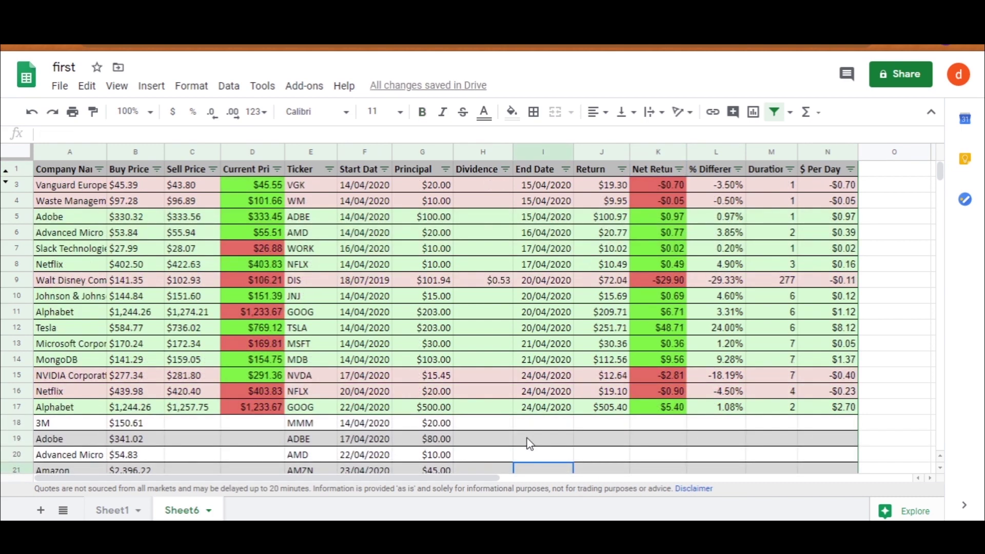
Freeze the header row (1 row) of the tracker sheet.
scroll(524, 440, "down", 1)
scroll(523, 441, "up", 1)
mouse_move(940, 167)
left_mouse_down()
mouse_move(942, 204)
mouse_move(943, 165)
left_mouse_up()
left_click(658, 259)
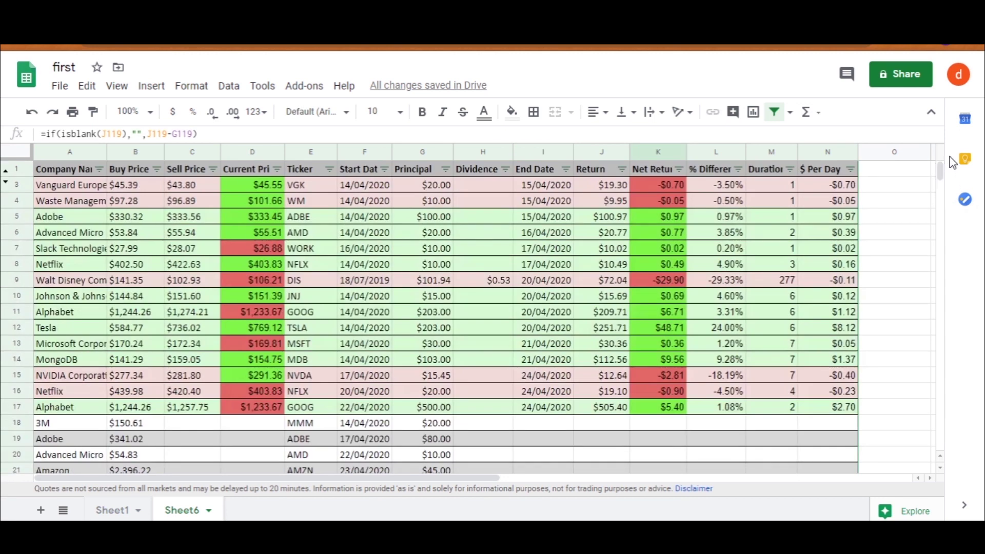
left_click(16, 169)
left_click(116, 86)
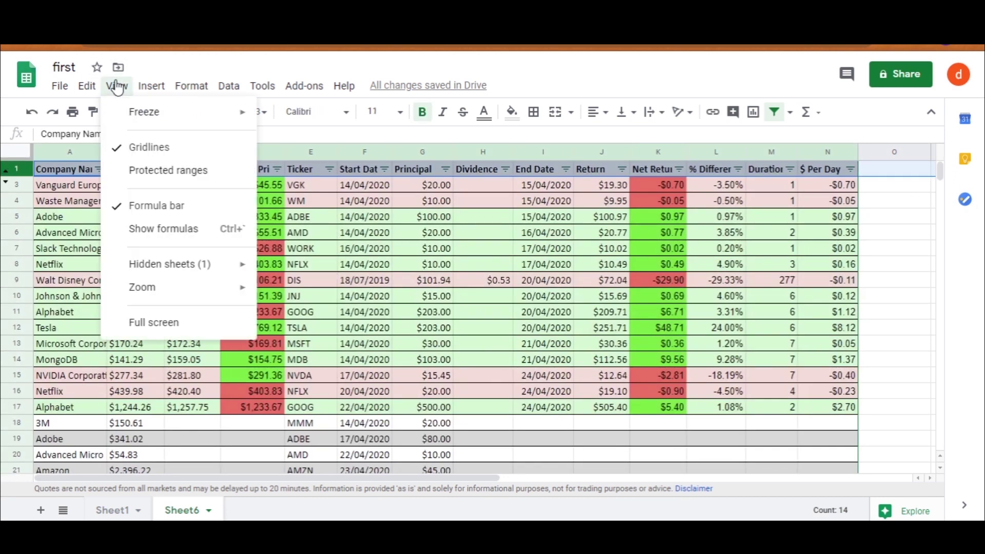
mouse_move(164, 114)
left_click(341, 144)
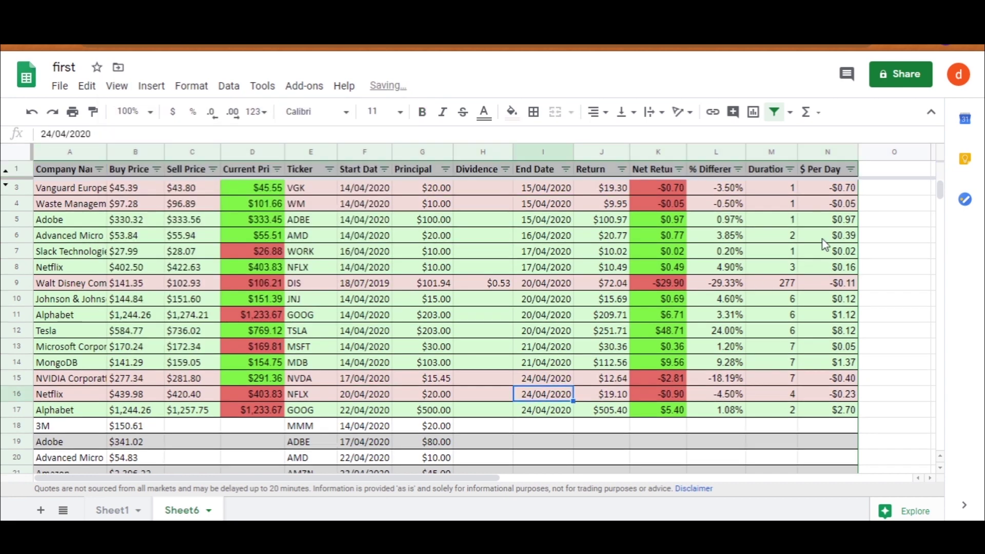
mouse_move(945, 193)
left_mouse_down()
mouse_move(942, 204)
mouse_move(941, 189)
left_mouse_up()
left_click(603, 283)
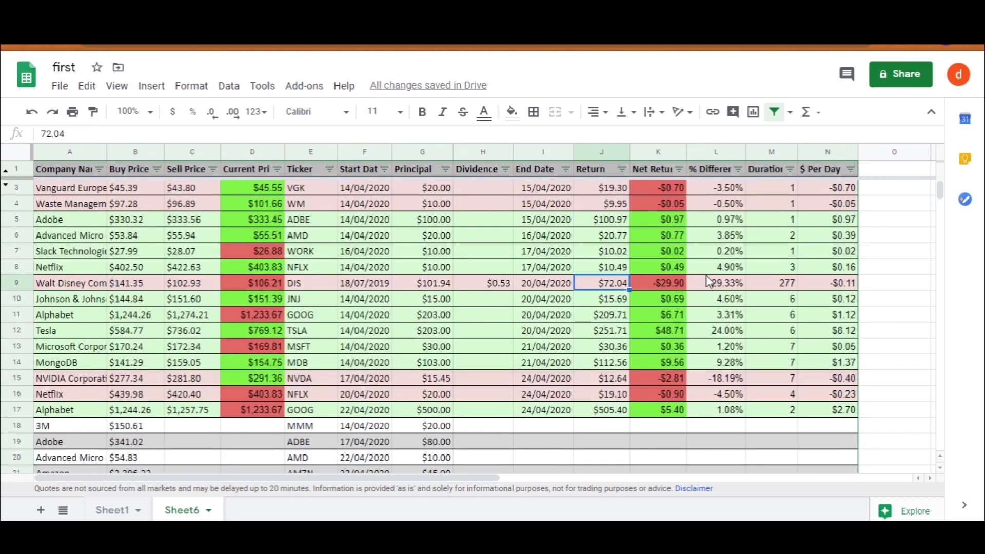
scroll(708, 286, "down", 3)
scroll(707, 286, "up", 1)
scroll(708, 286, "down", 5)
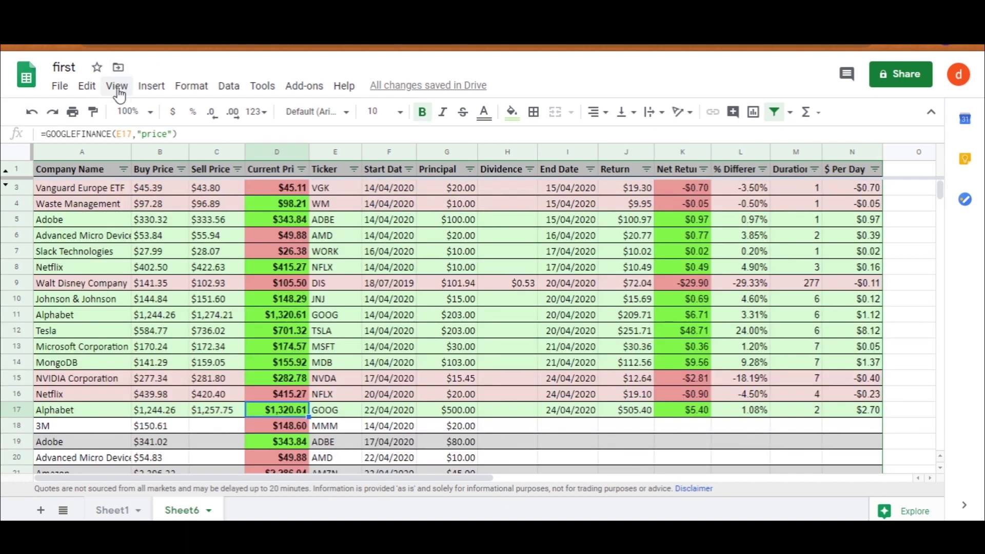
Freeze the Company Name column (1 column).
left_click(117, 86)
mouse_move(143, 112)
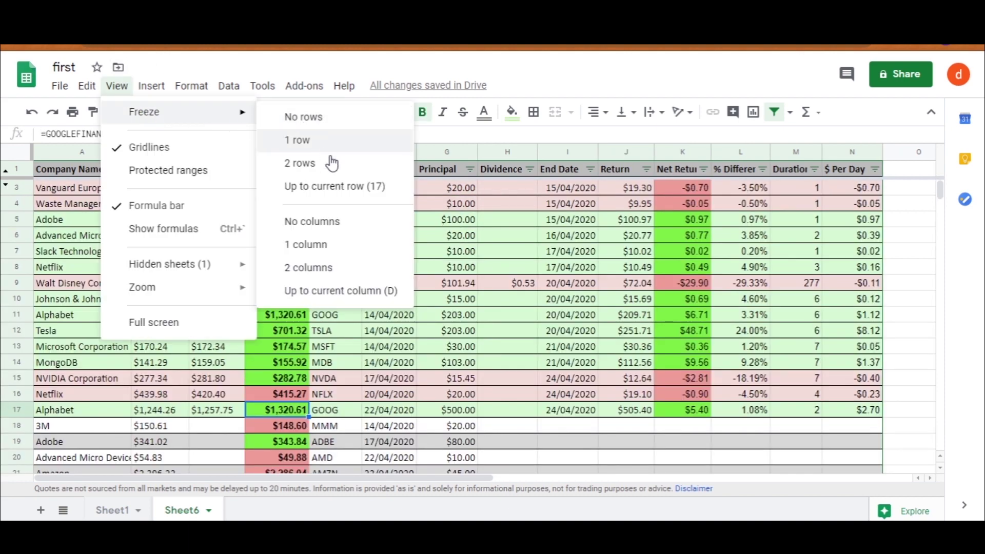
left_click(353, 254)
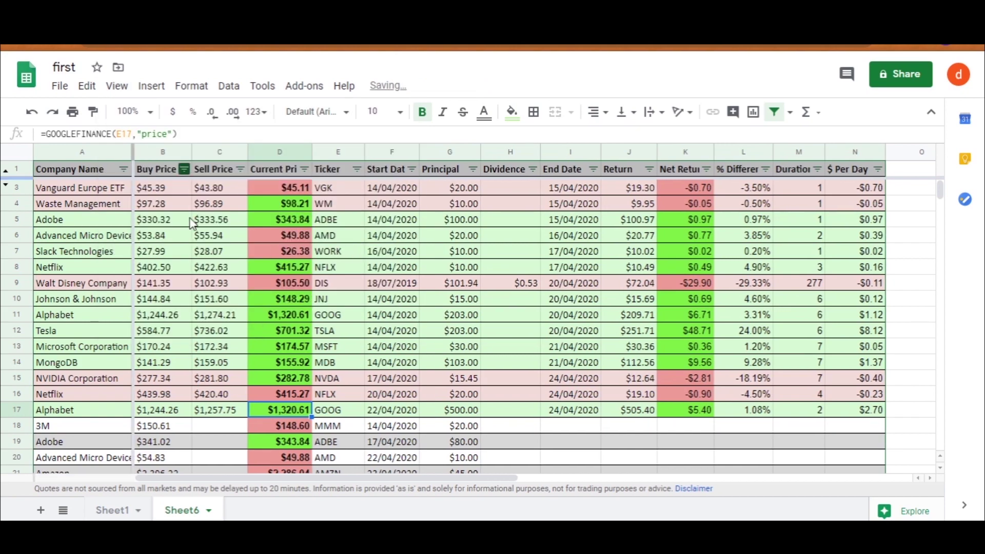
scroll(471, 487, "right", 2)
left_click_drag(559, 477, 511, 477)
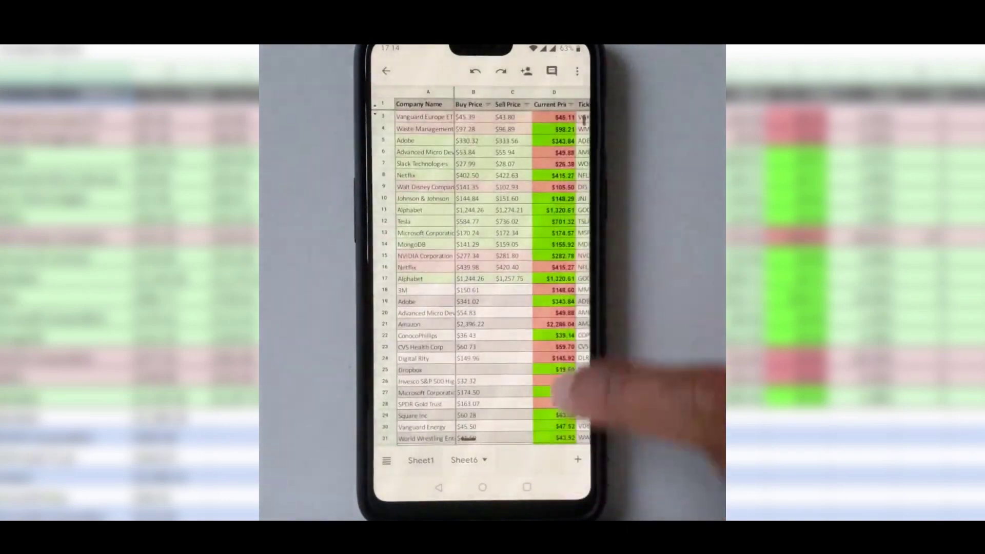
left_click_drag(572, 385, 488, 393)
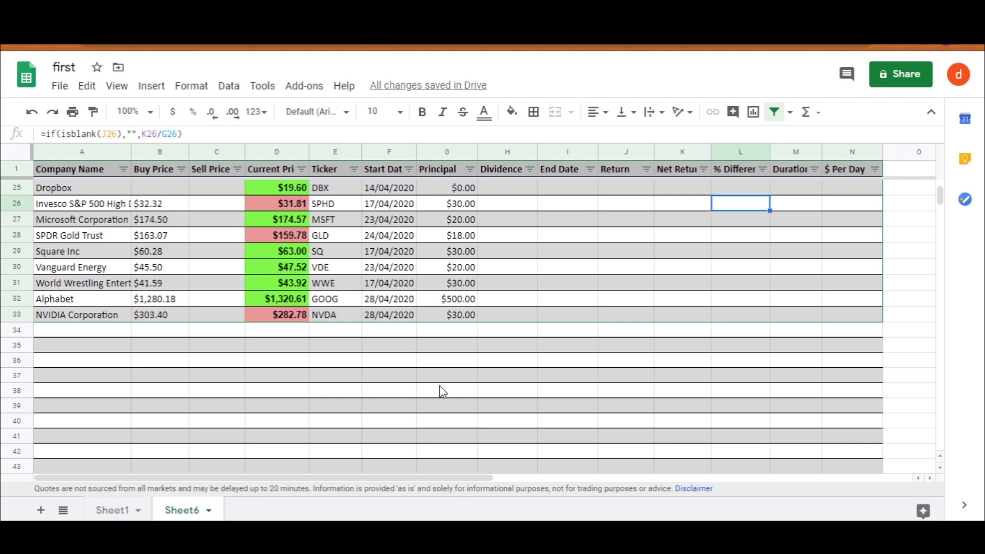
Enter the ticker AIA in E34 and re-enter it with the exchange prefix NZE:.
left_click(339, 331)
type("Al")
key("Return")
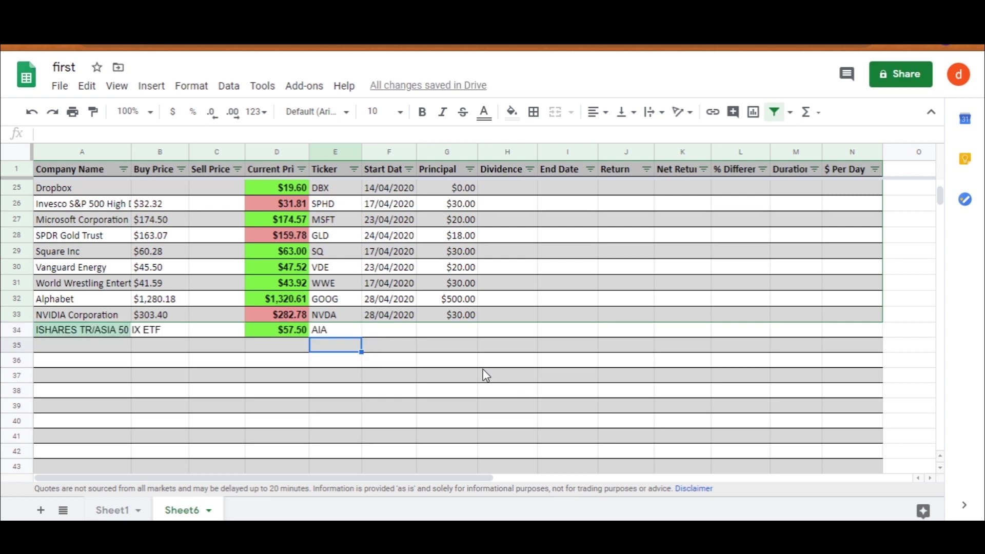
left_click(334, 331)
type("NZE:")
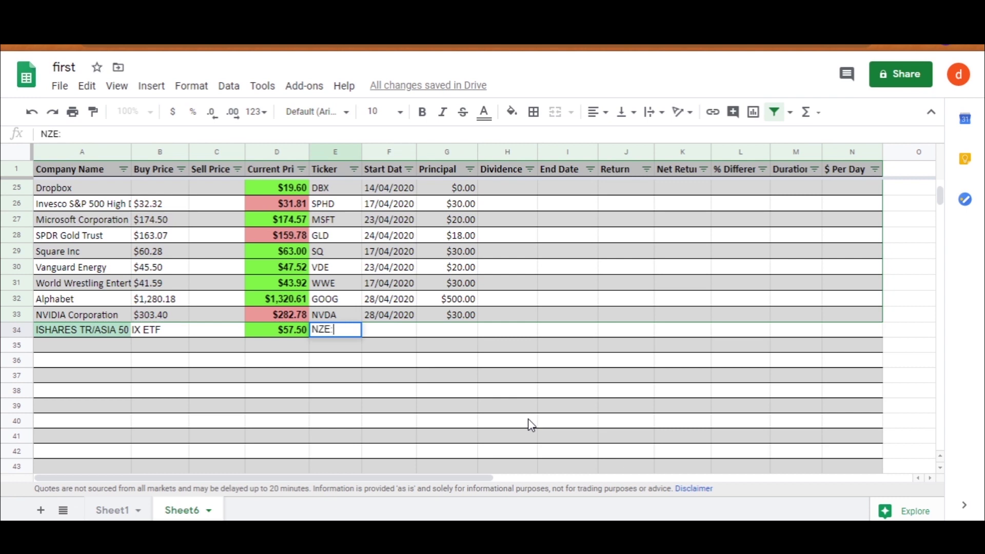
key("Return")
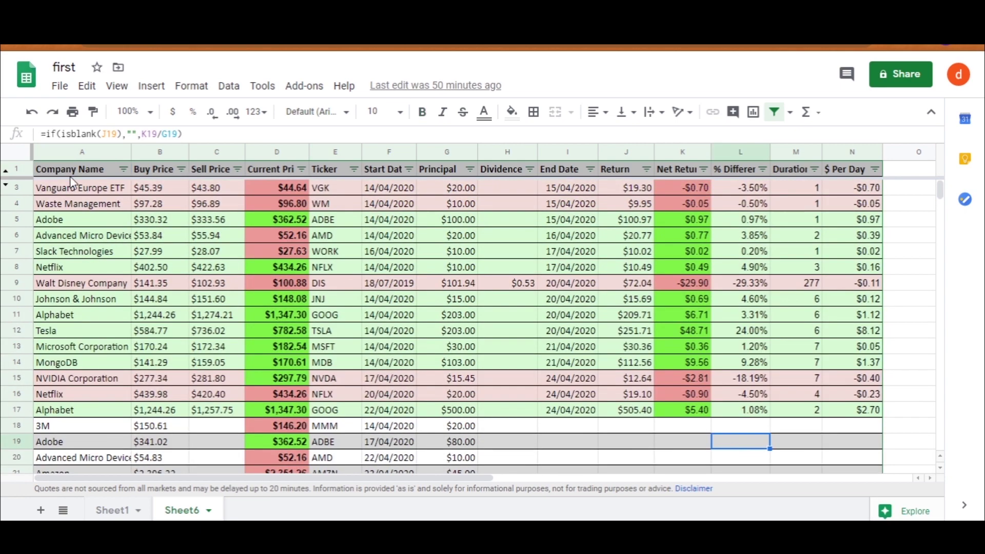
Select A1:N17 and browse the Explore suggestions for that data.
key("ctrl+a")
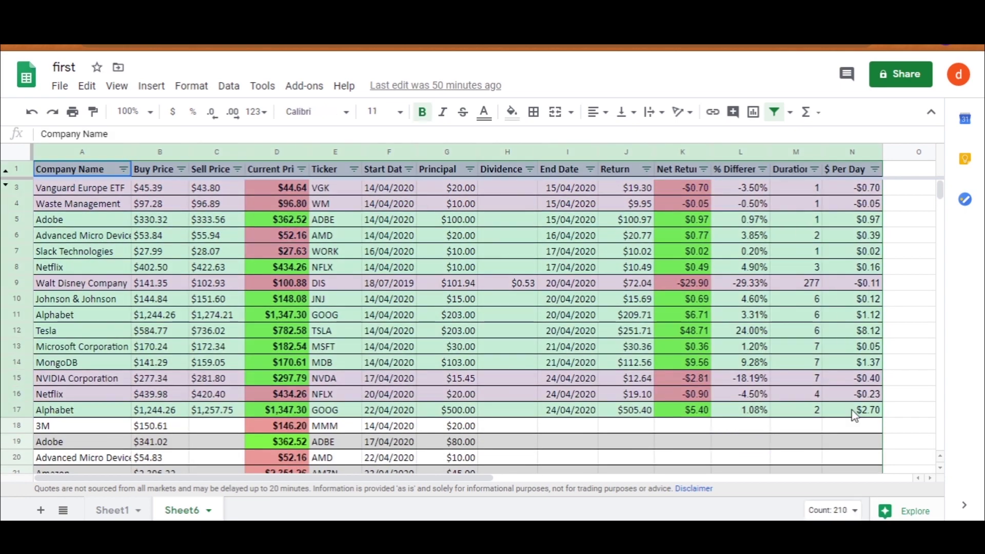
left_click(906, 511)
left_click_drag(938, 248, 934, 444)
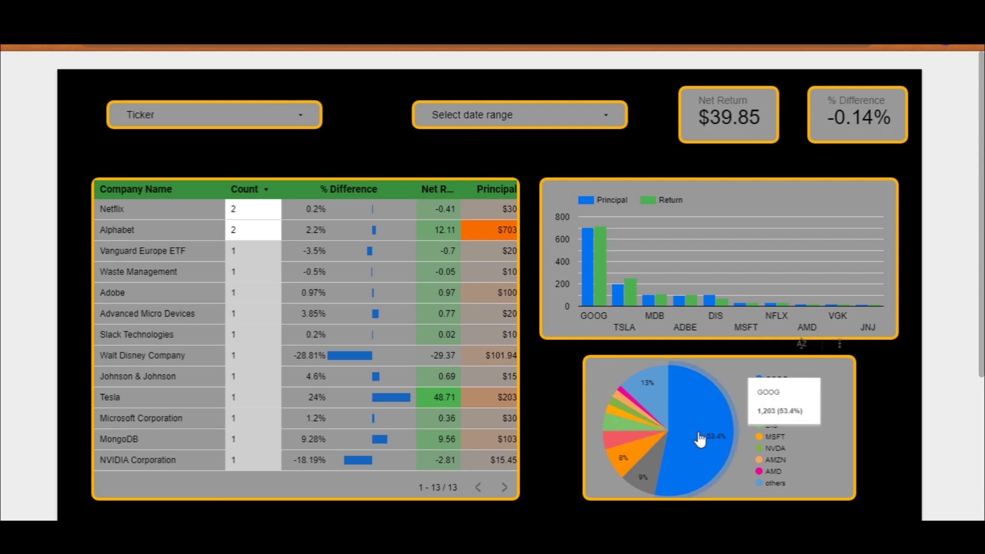
In the portfolio dashboard, filter the report by the GOOG, TSLA and ADBE pie slices and clear that selection.
left_click(699, 439)
left_click(644, 476, "ctrl")
left_click(623, 460, "ctrl")
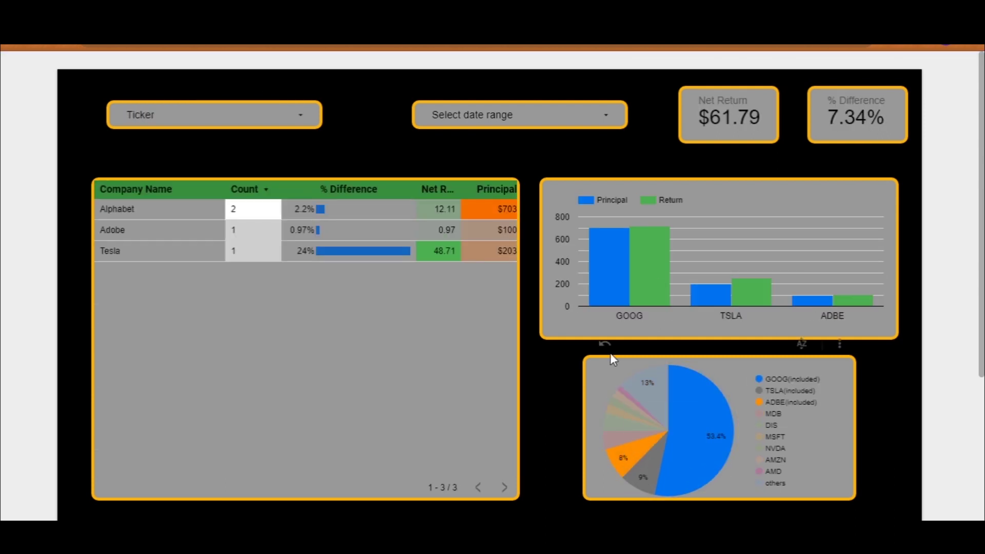
left_click(699, 444)
View the Ticker filter's choices and set the dashboard's date range to Apr 1, 2020 - Apr 30, 2020.
left_click(309, 115)
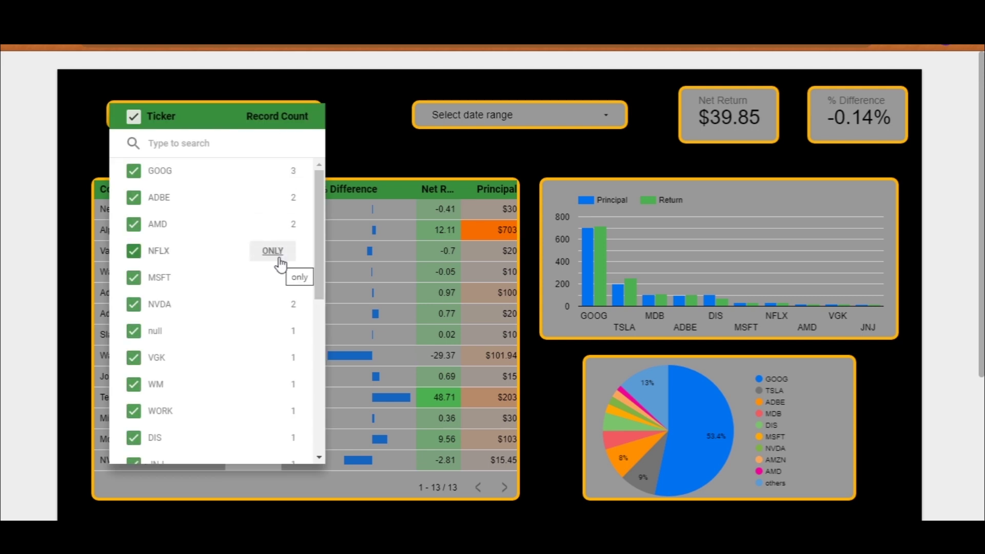
left_click(606, 127)
left_click(607, 131)
scroll(677, 247, "up", 5)
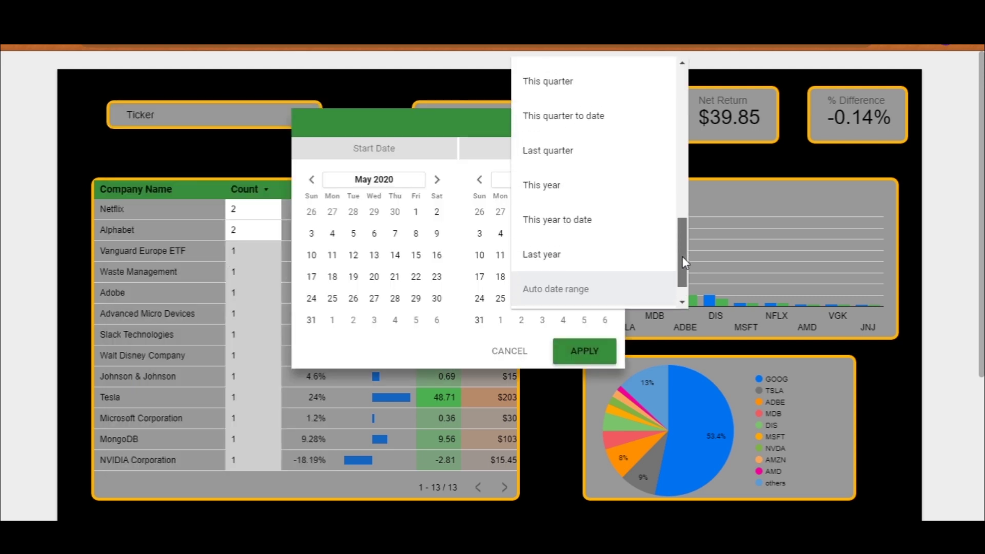
left_click(589, 161)
left_click(590, 351)
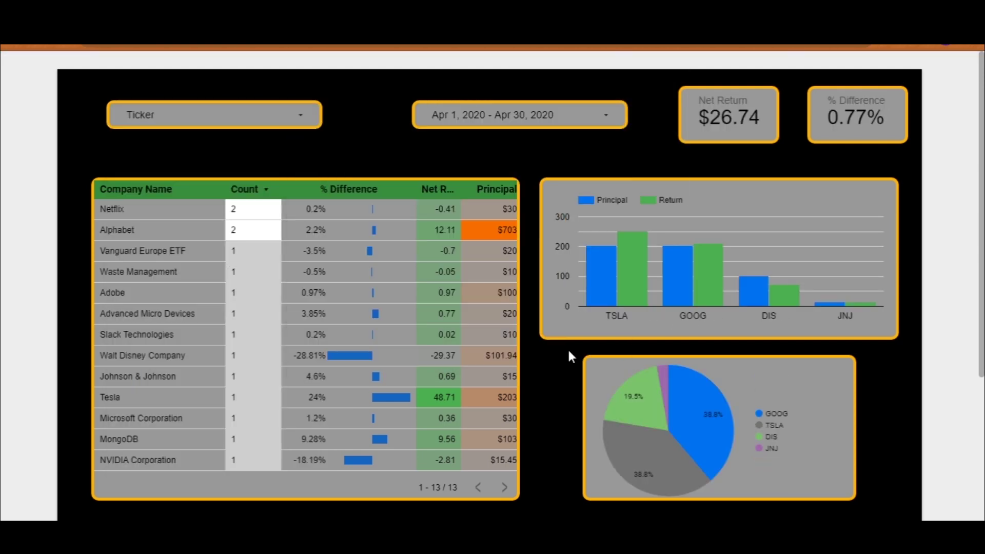
Reset the dashboard's date range to Auto date range.
left_click(583, 119)
left_click(604, 122)
scroll(667, 242, "down", 3)
left_click(607, 283)
left_click(587, 352)
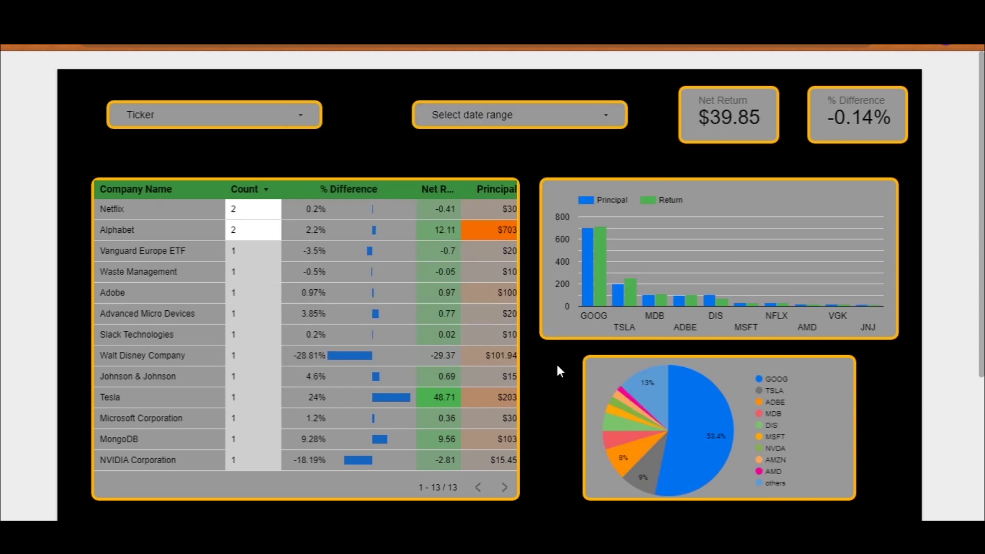
Filter the portfolio dashboard by the Walt Disney Company and Tesla rows of the company table.
left_click(301, 362)
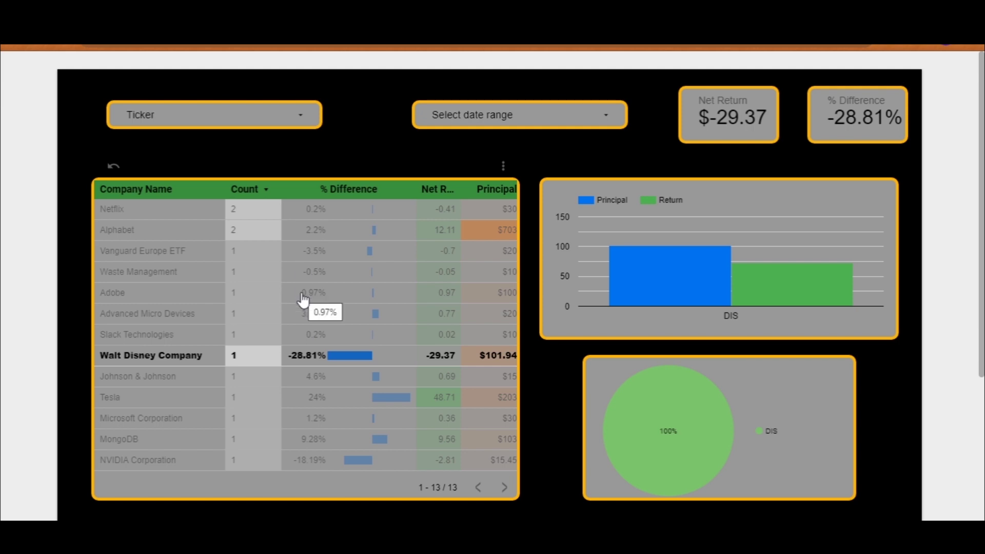
left_click(313, 403, "ctrl")
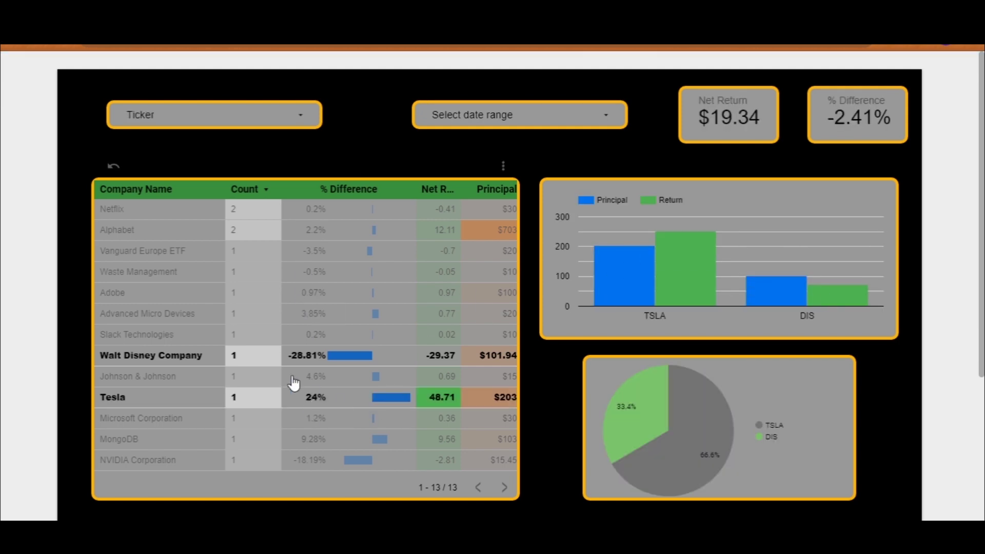
left_click(310, 363)
left_click(310, 363)
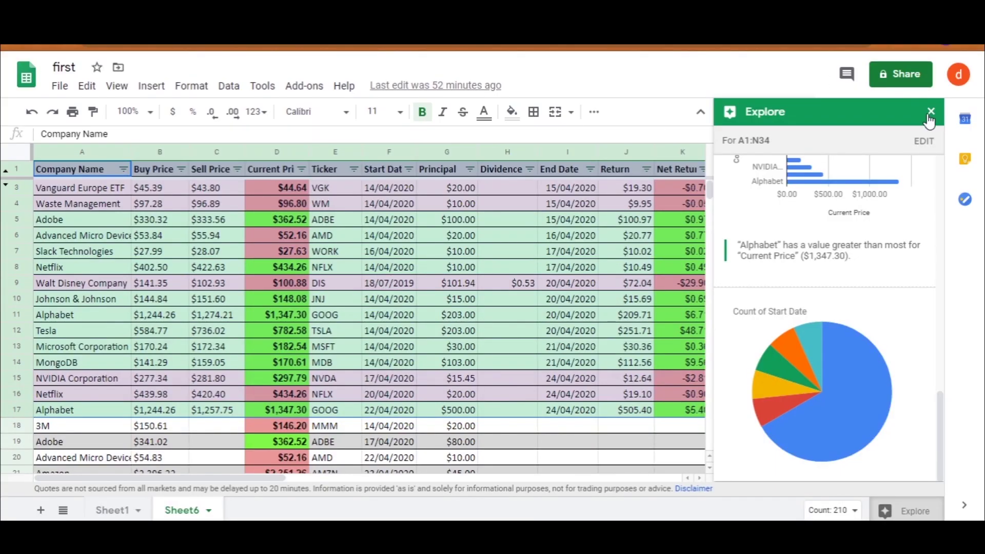
Close the Explore suggestions in the tracker sheet and inspect the Net Return formula in K52 and the Duration formula in M51.
left_click(931, 113)
left_click(533, 421)
scroll(703, 288, "down", 15)
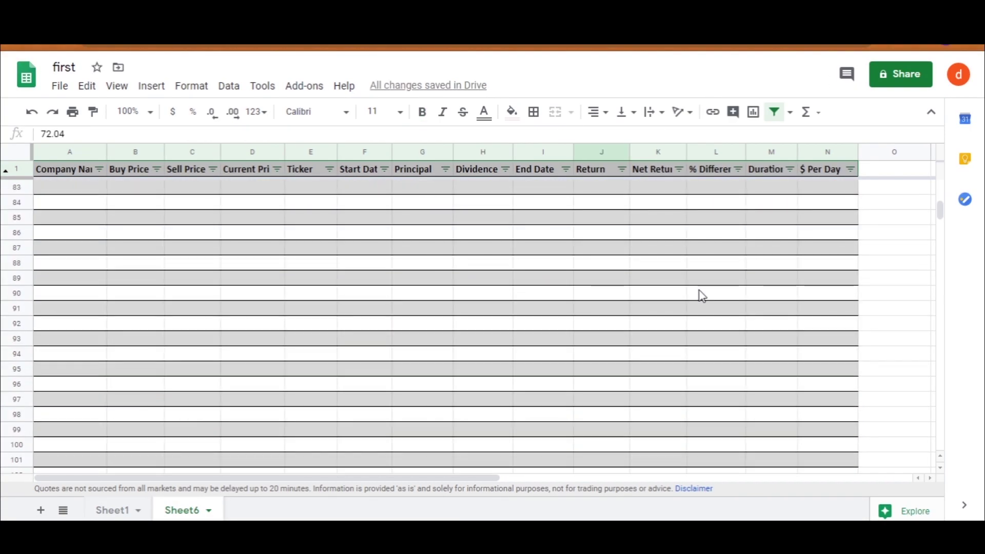
scroll(700, 294, "up", 20)
scroll(700, 294, "down", 10)
left_click(647, 324)
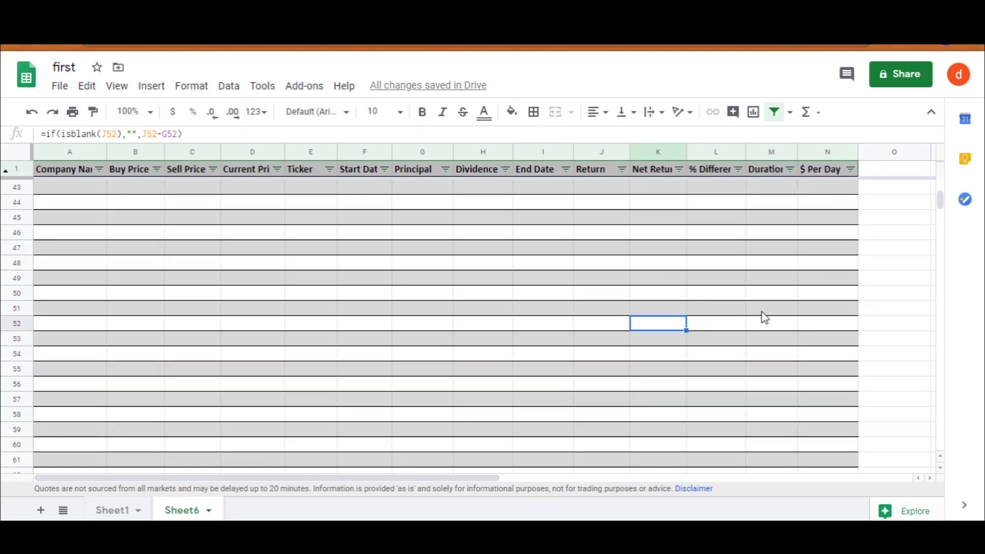
left_click(756, 315)
scroll(527, 298, "up", 15)
scroll(536, 300, "down", 2)
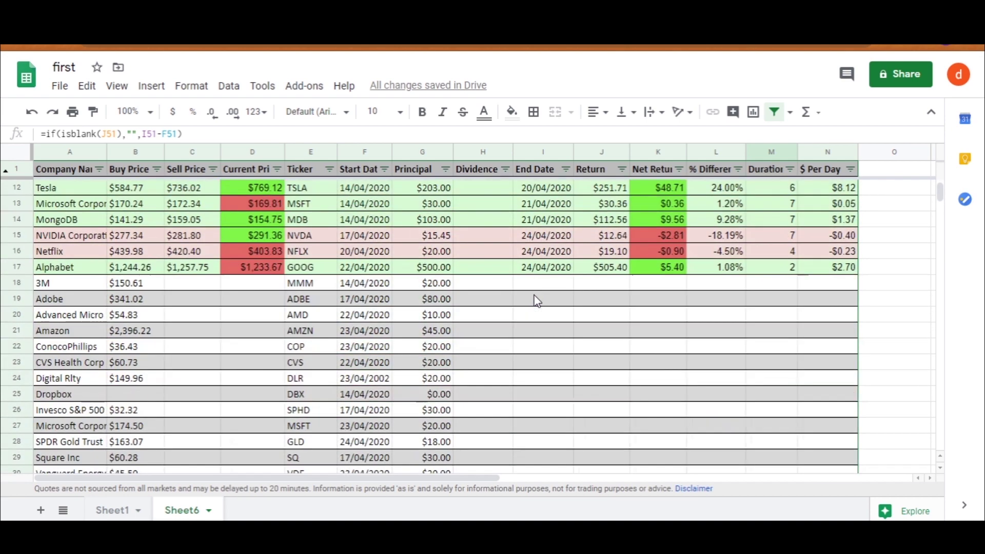
scroll(536, 300, "down", 1)
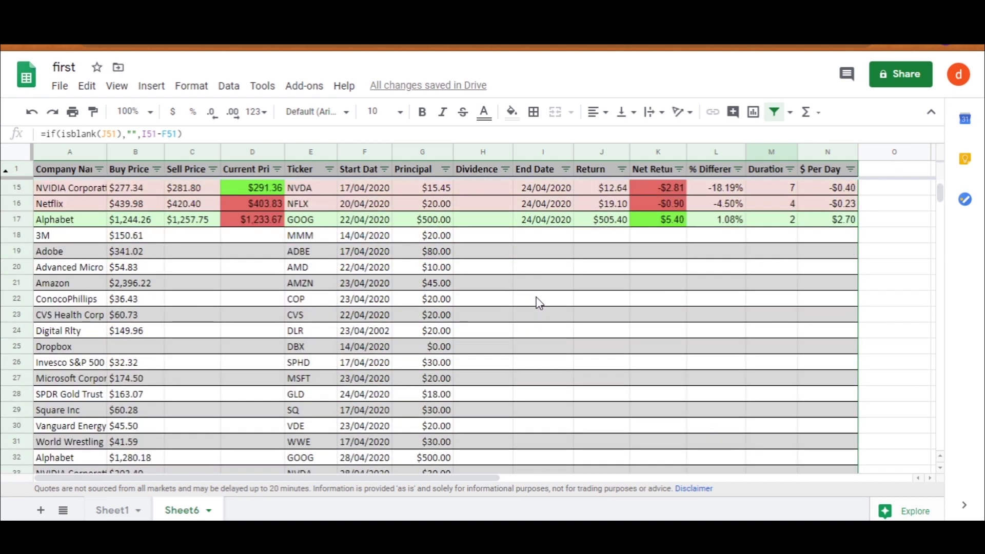